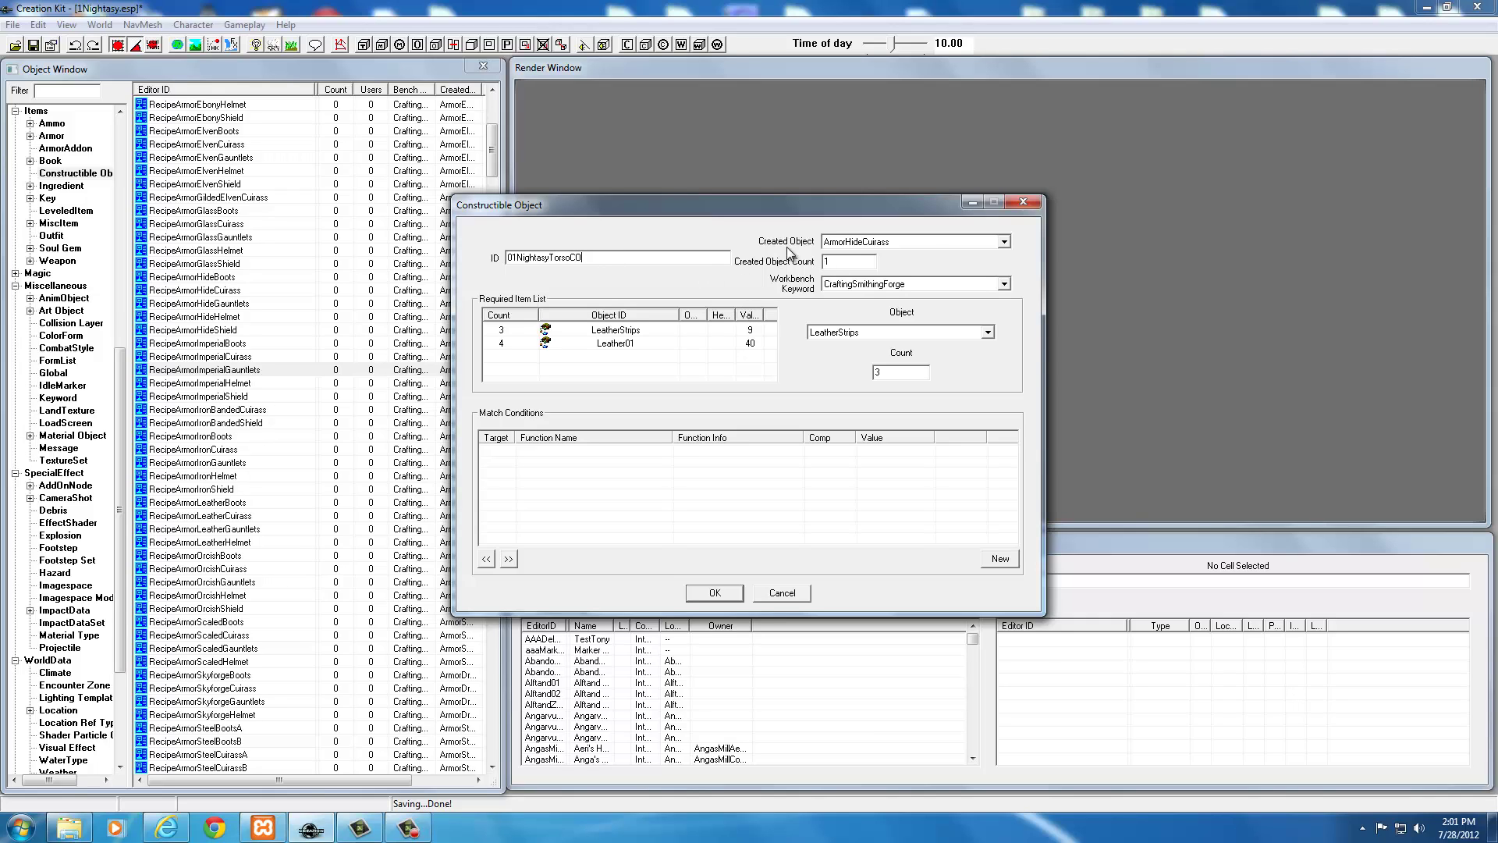
- Set the created object of the 01NightasyTorsoCO recipe to 01NightasyTorso
left_click(912, 241)
scroll(899, 289, "up", 15)
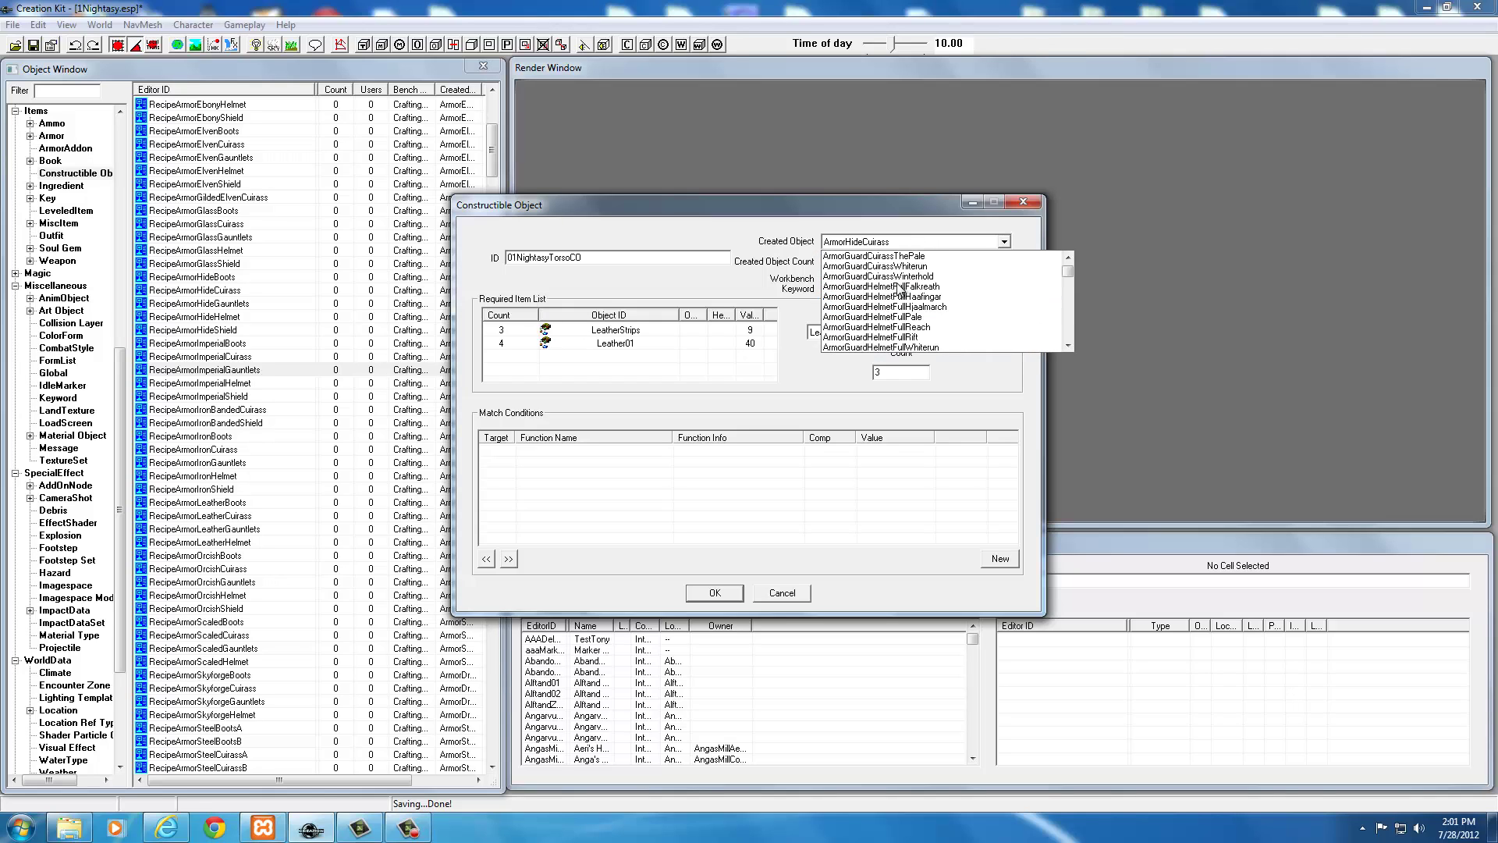
scroll(898, 288, "up", 20)
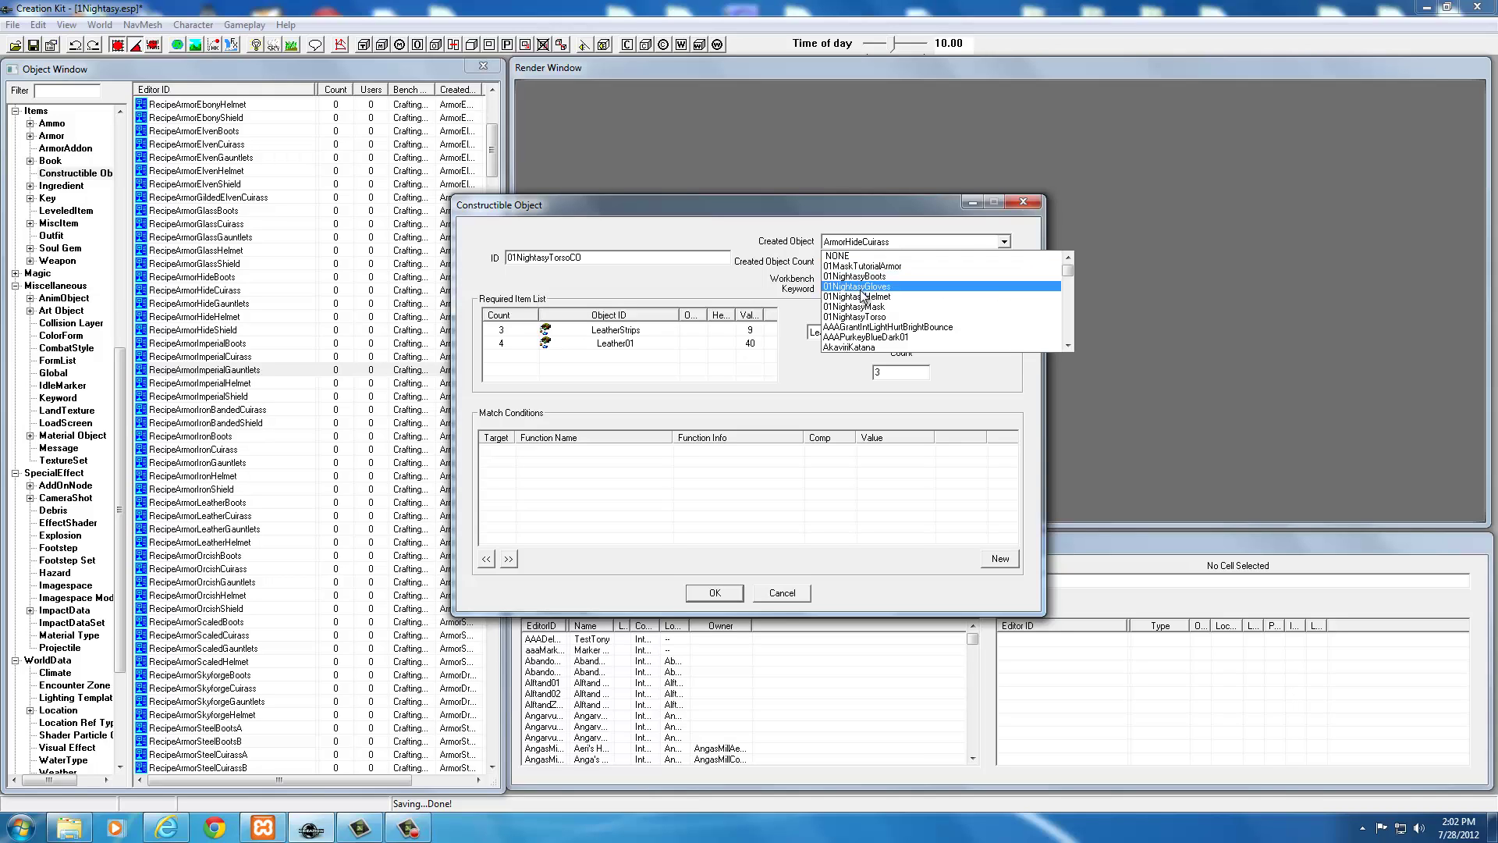
left_click(854, 316)
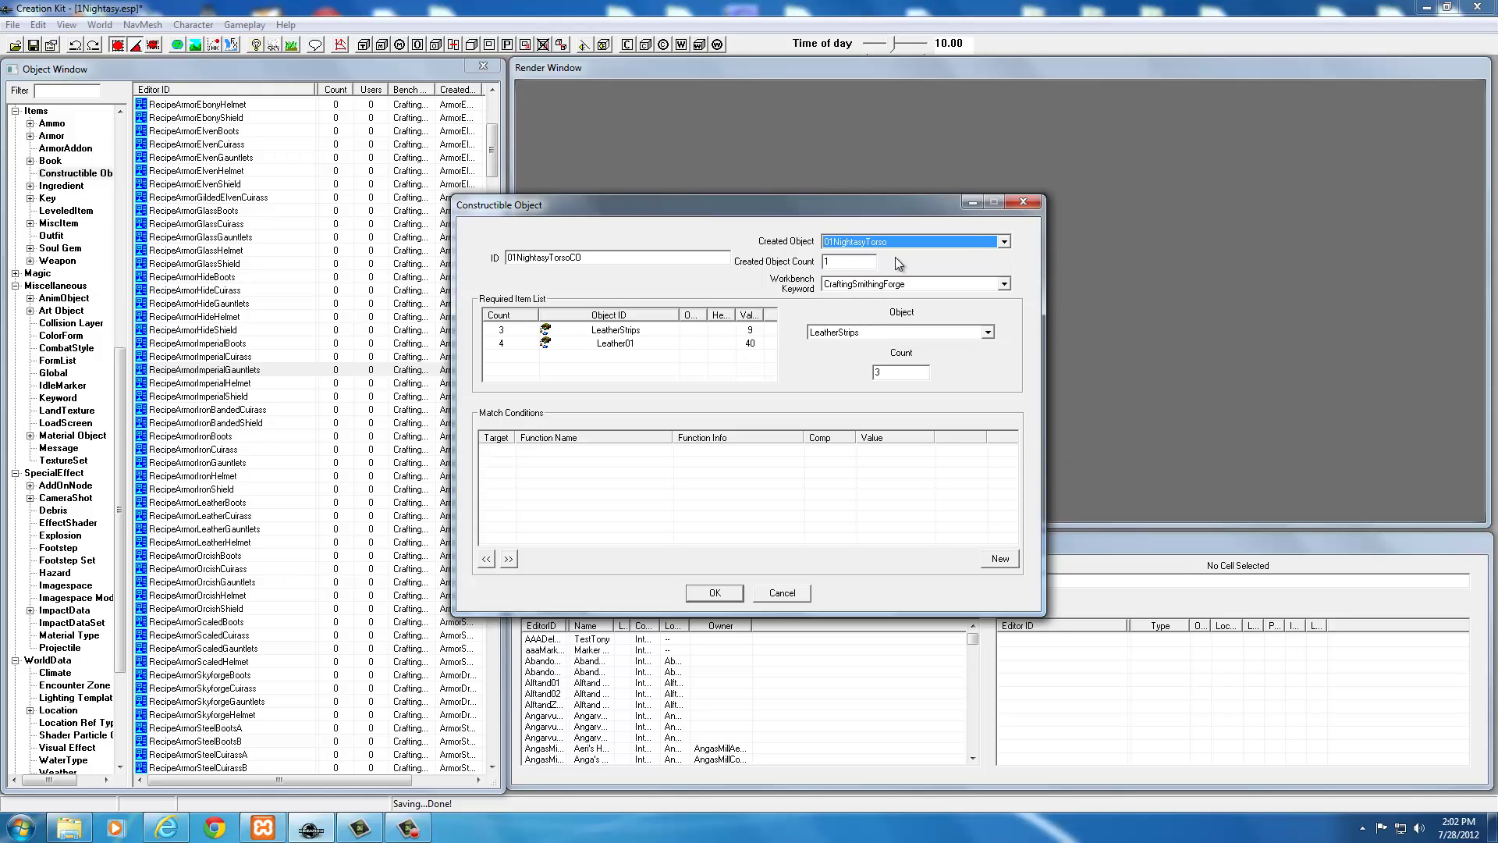
left_click(911, 240)
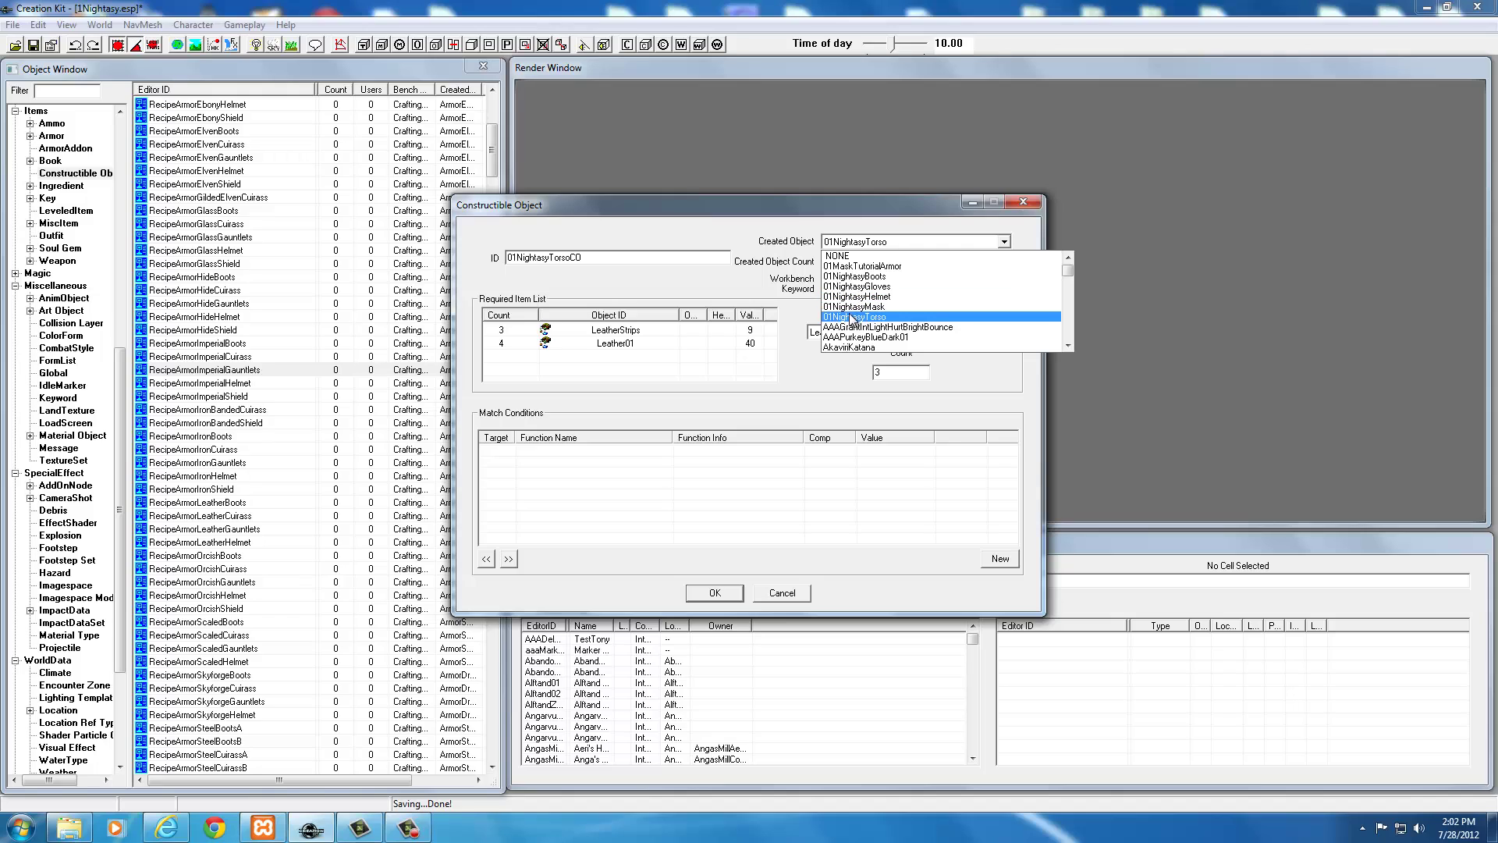
left_click(862, 316)
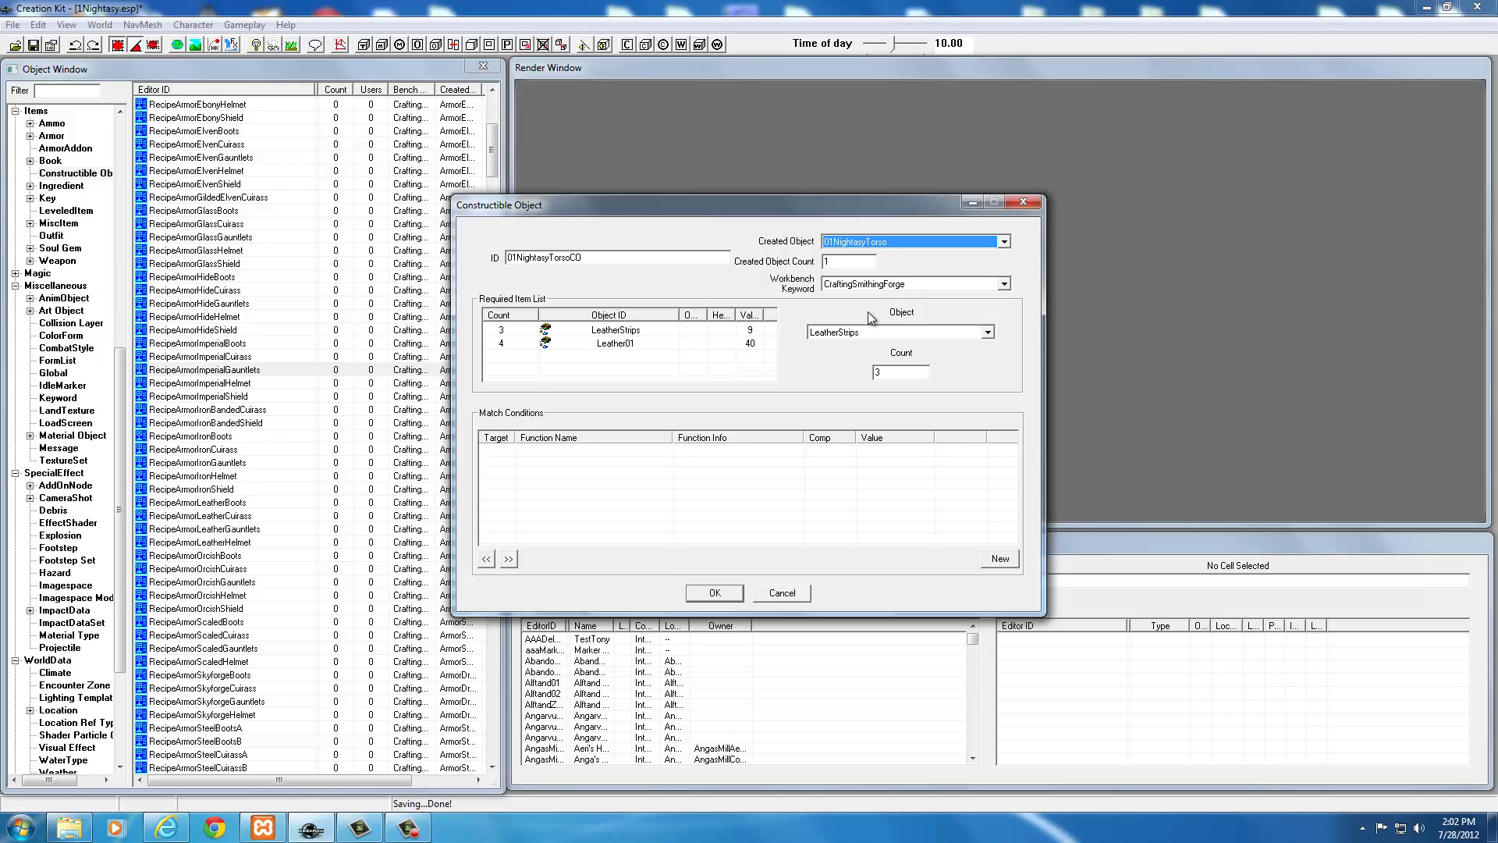
- Delete the Leather01 entry from the required item list
left_click(593, 335)
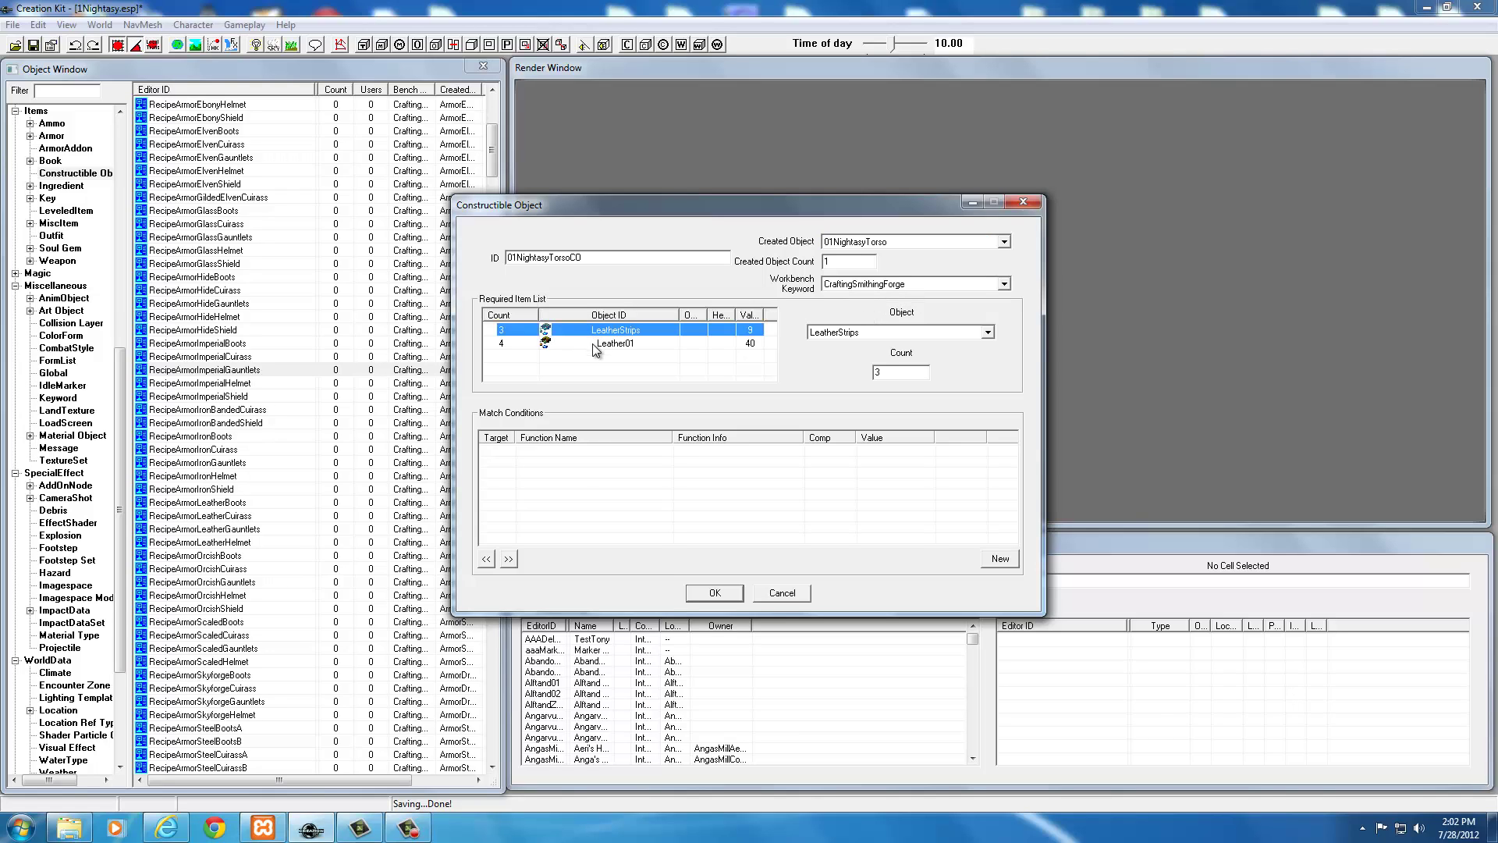
left_click(620, 345)
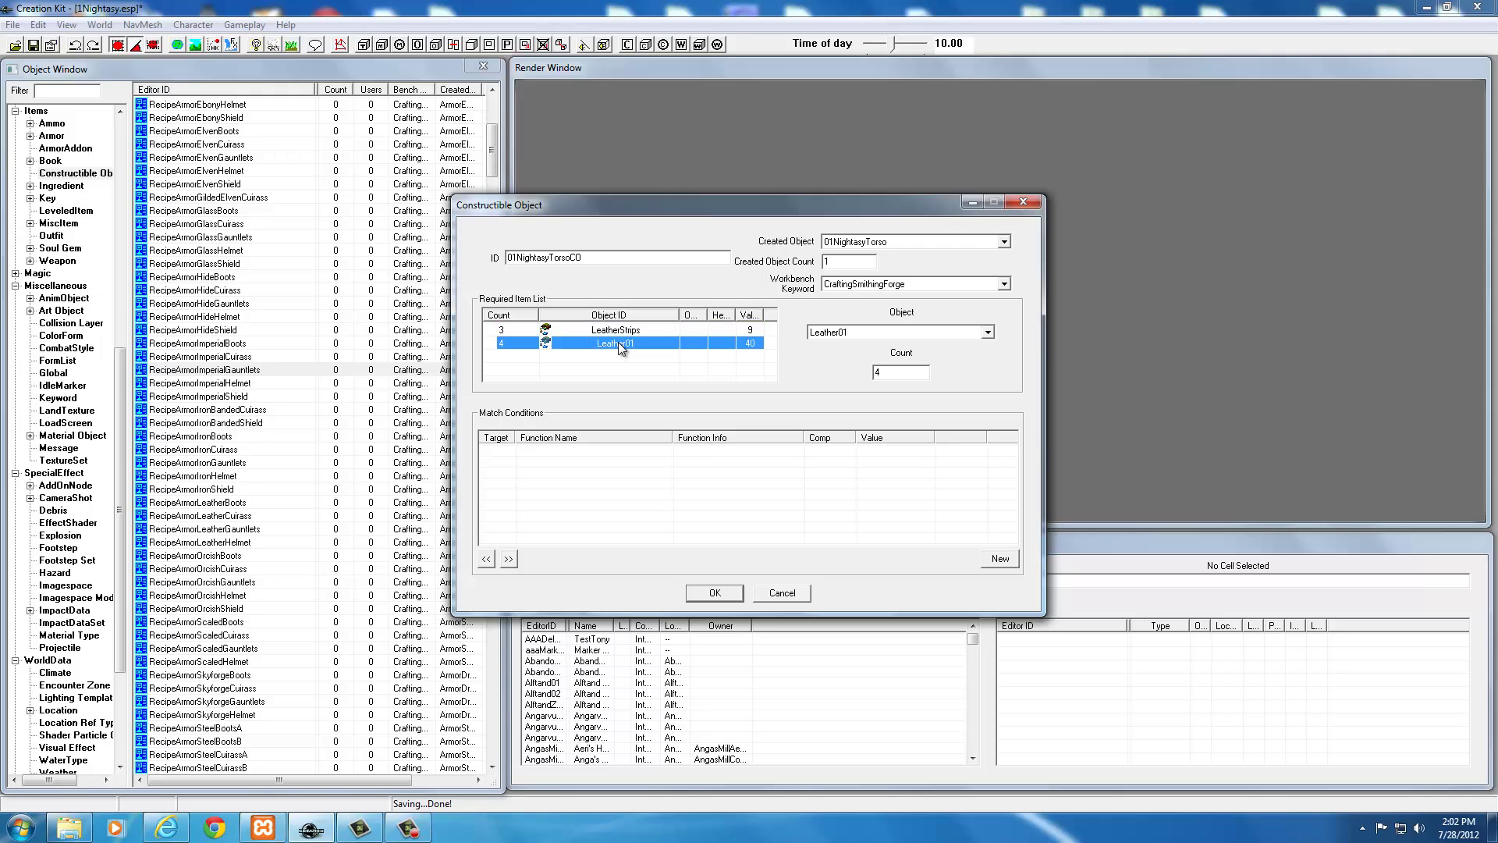
right_click(616, 342)
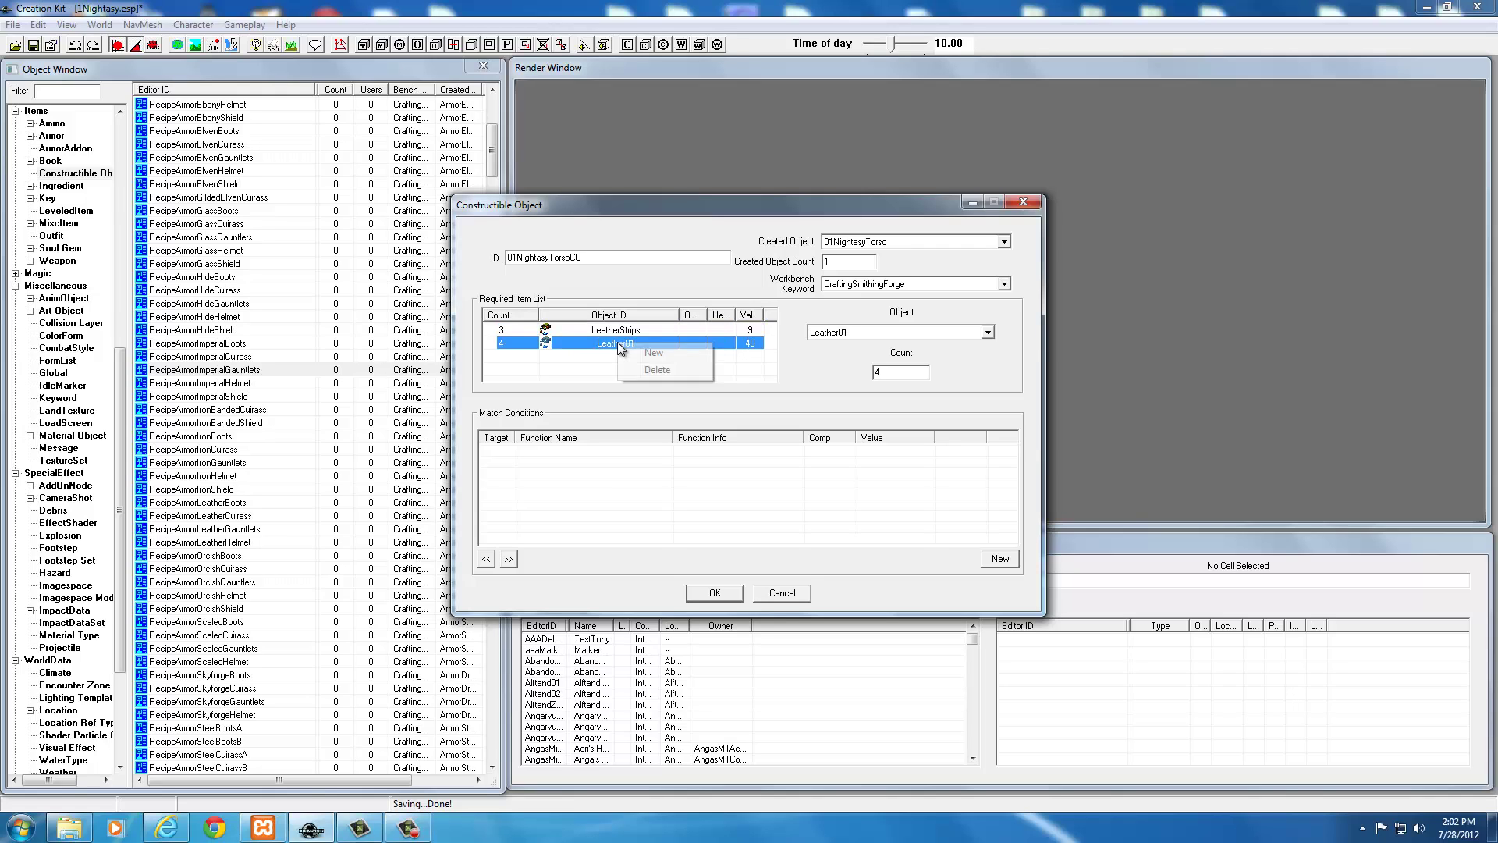
left_click(654, 371)
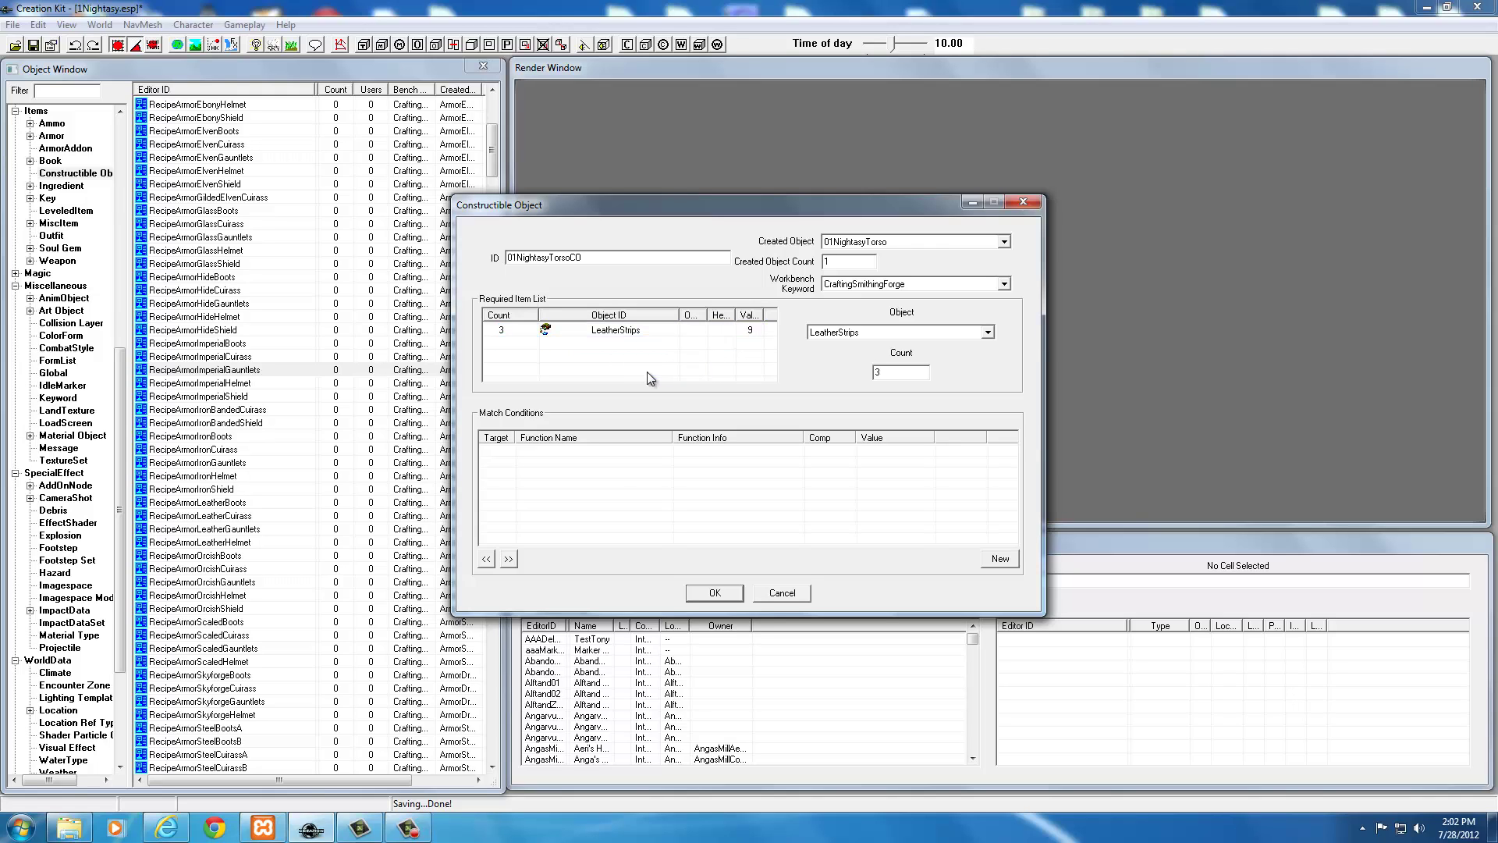
- Set the required LeatherStrips count to 1
left_click(599, 331)
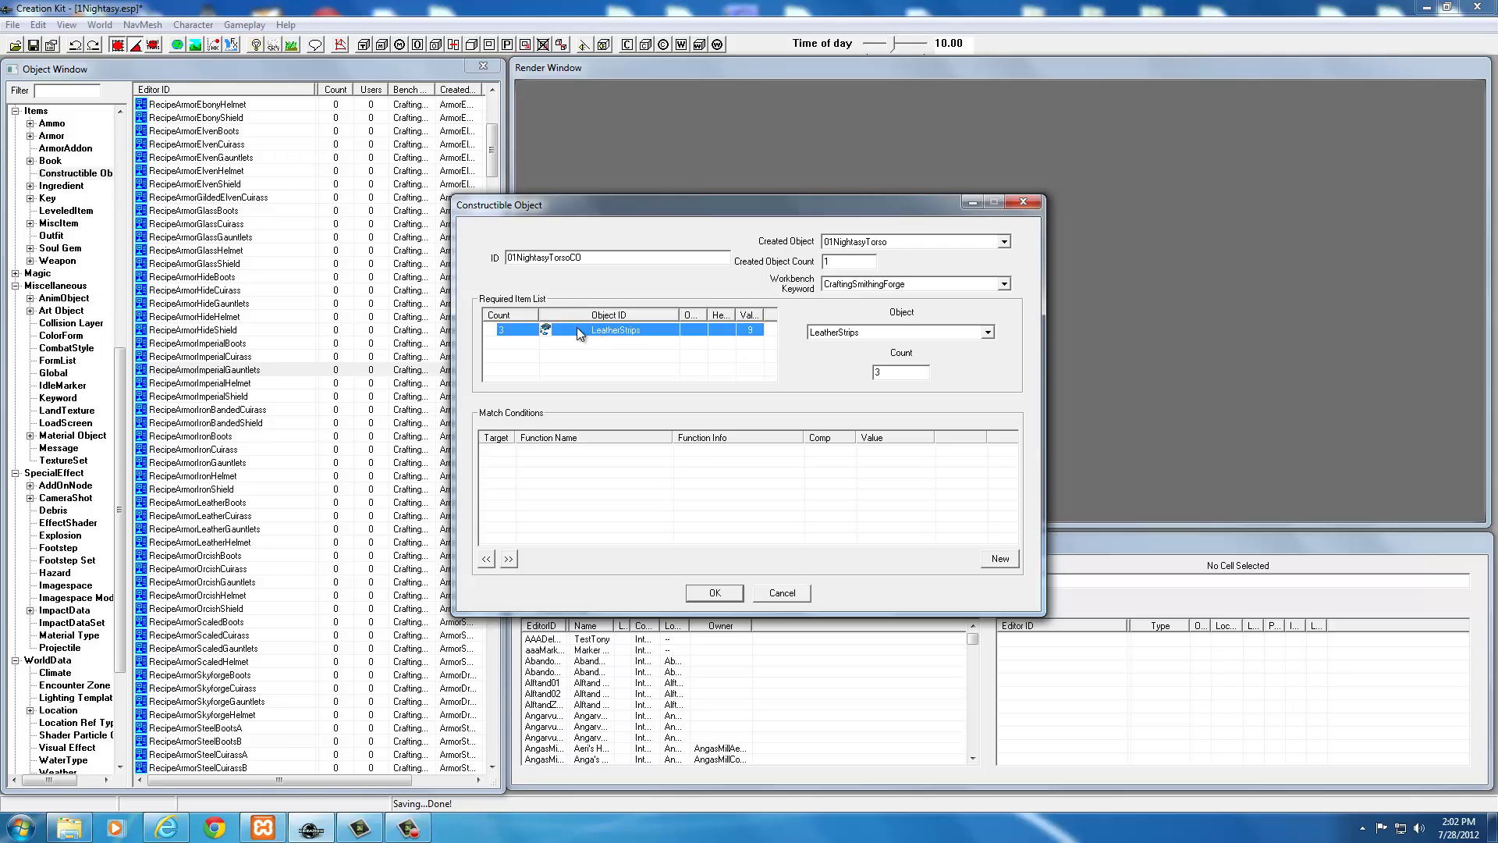
left_click(890, 374)
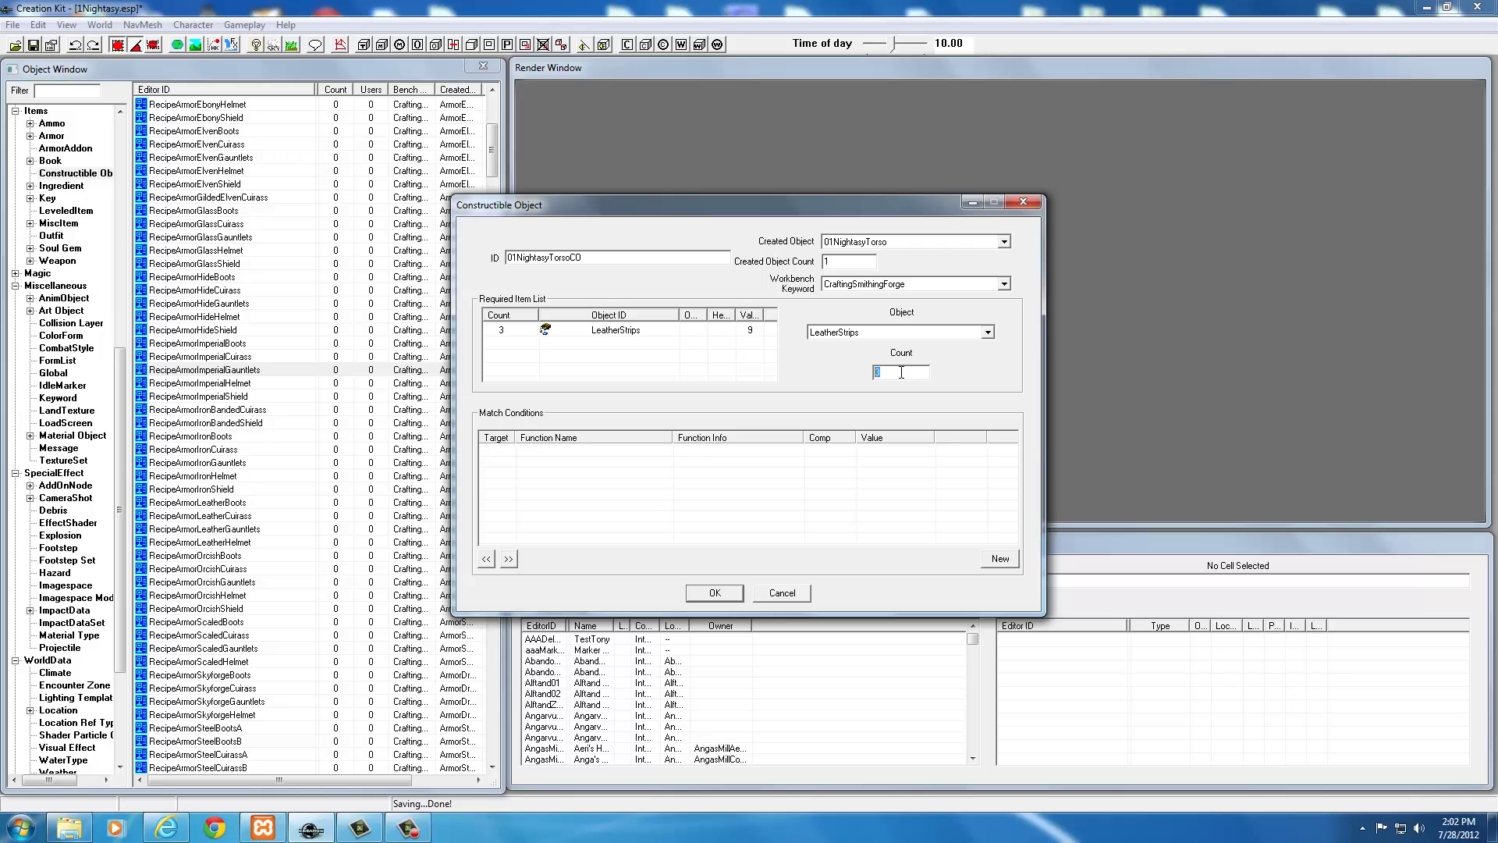
type("1")
left_click(606, 331)
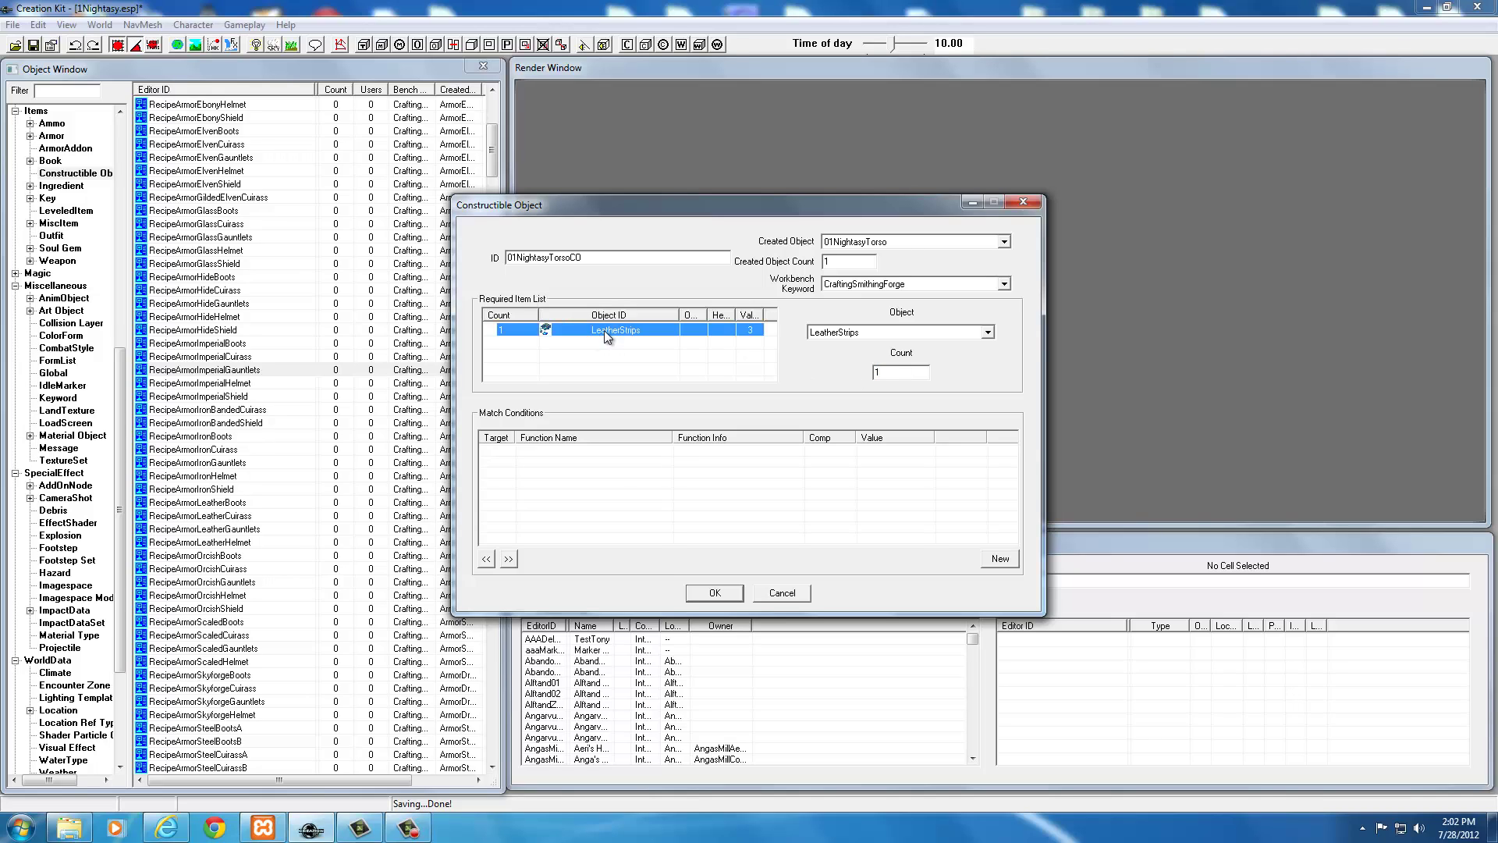
left_click(897, 373)
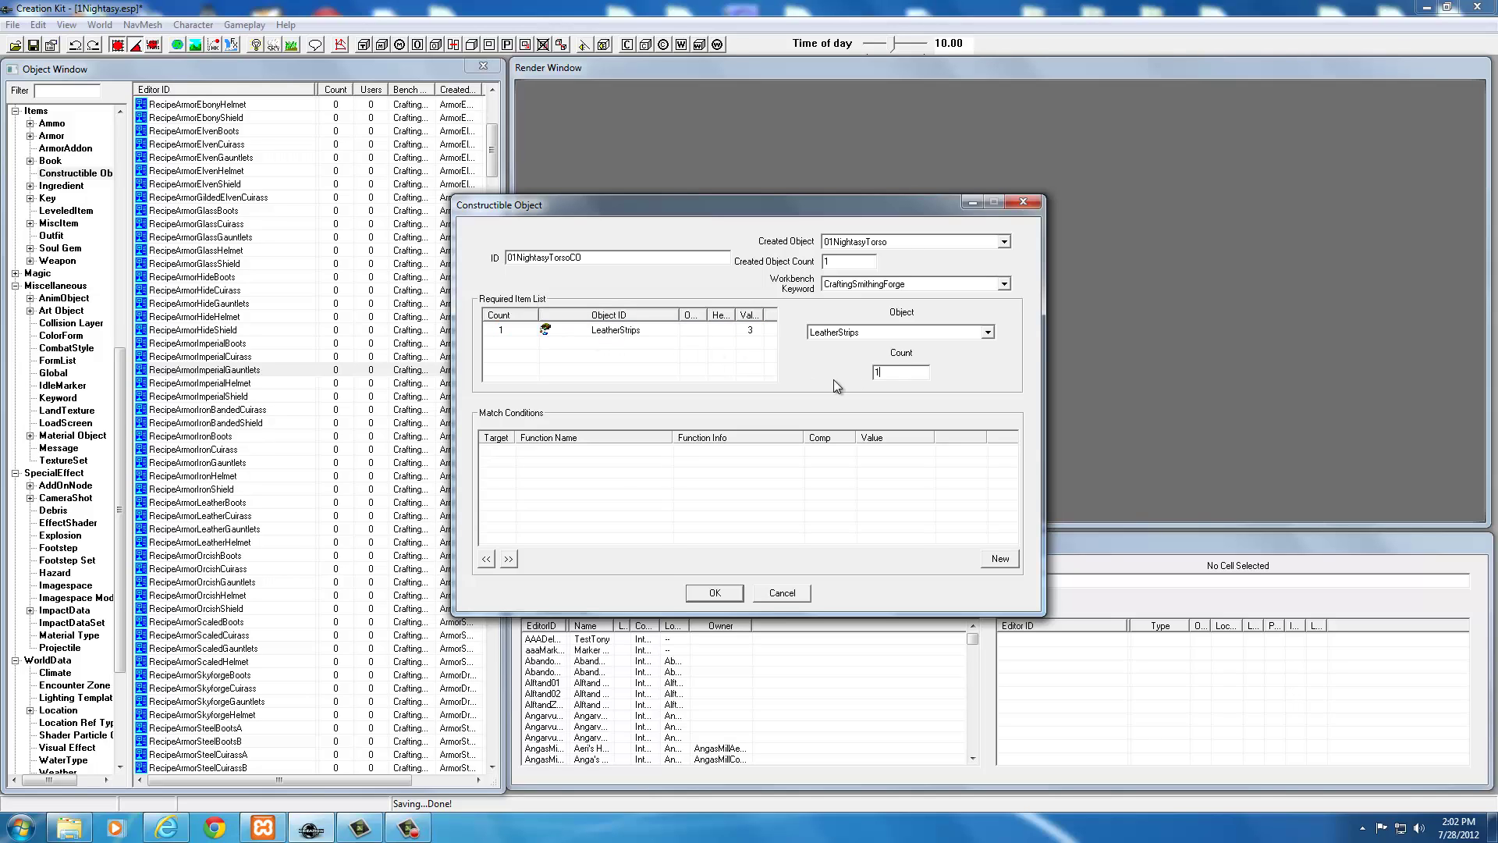
- Try to choose IngotIron as a required object without adding a new list entry
left_click(628, 344)
left_click(621, 352)
left_click(882, 333)
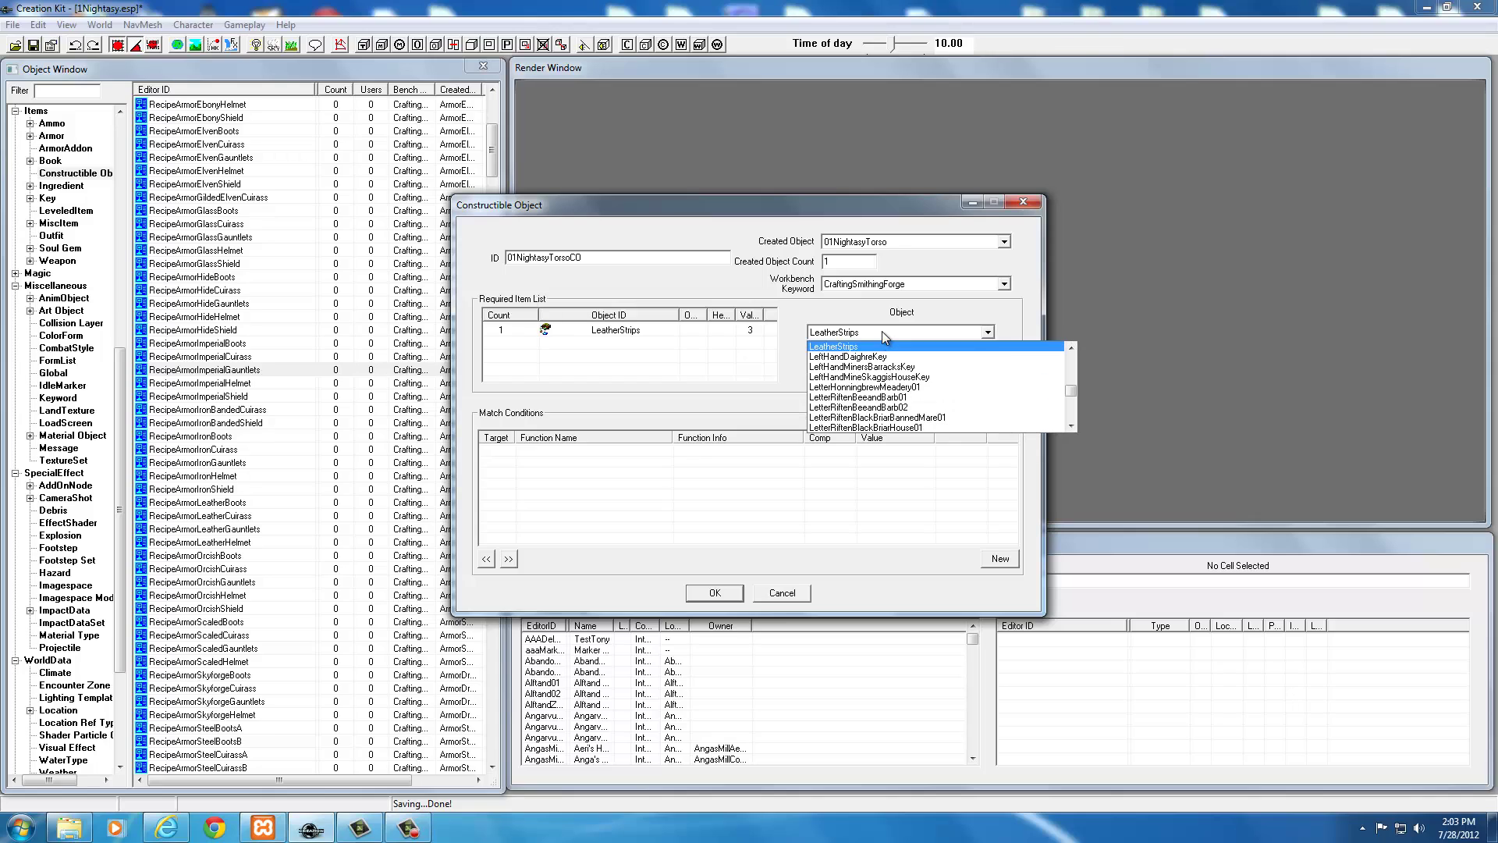
type("in")
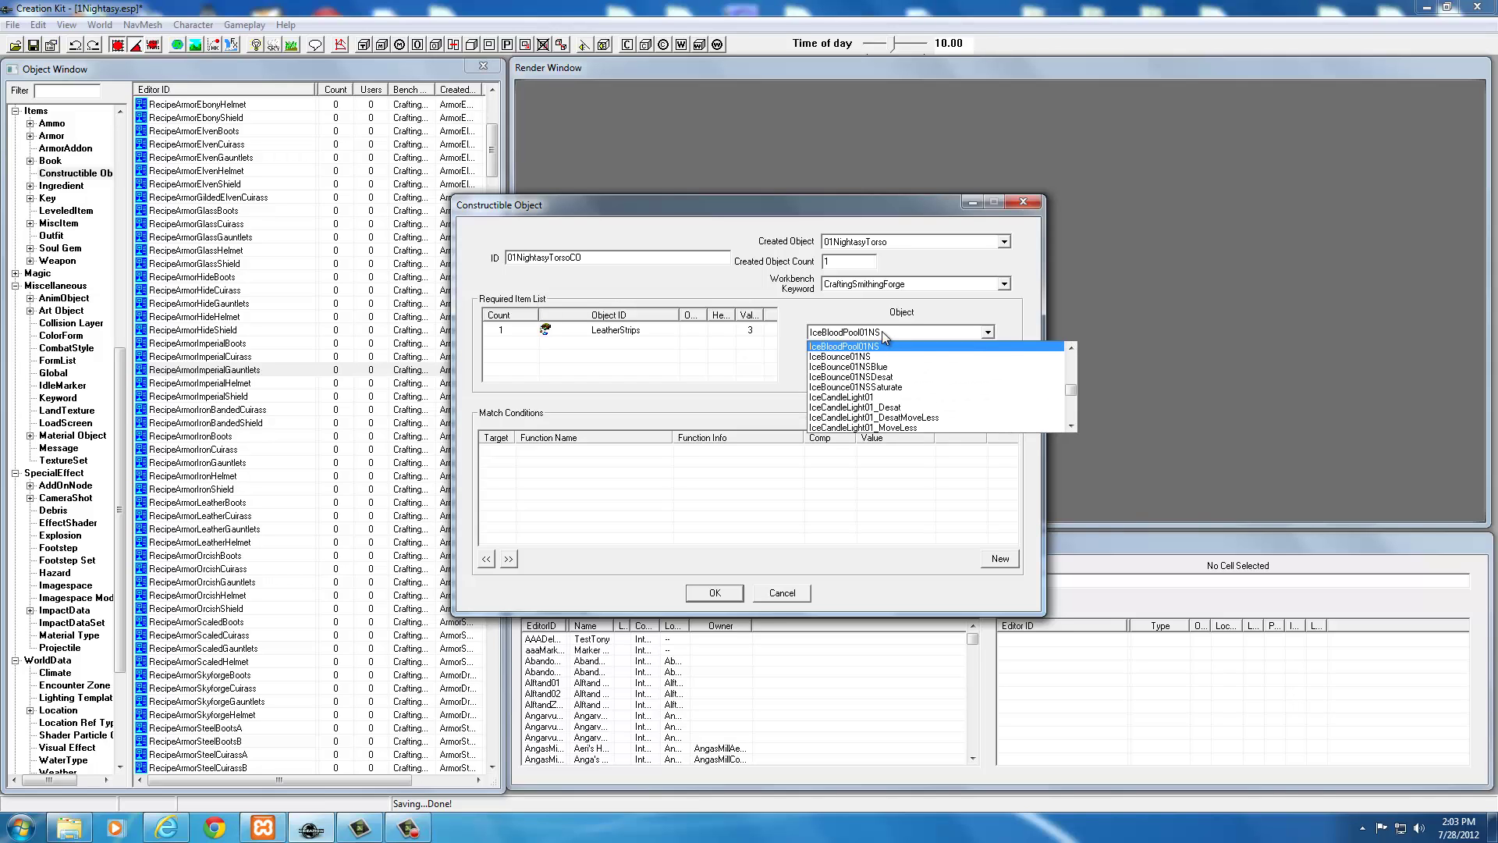
scroll(853, 424, "down", 3)
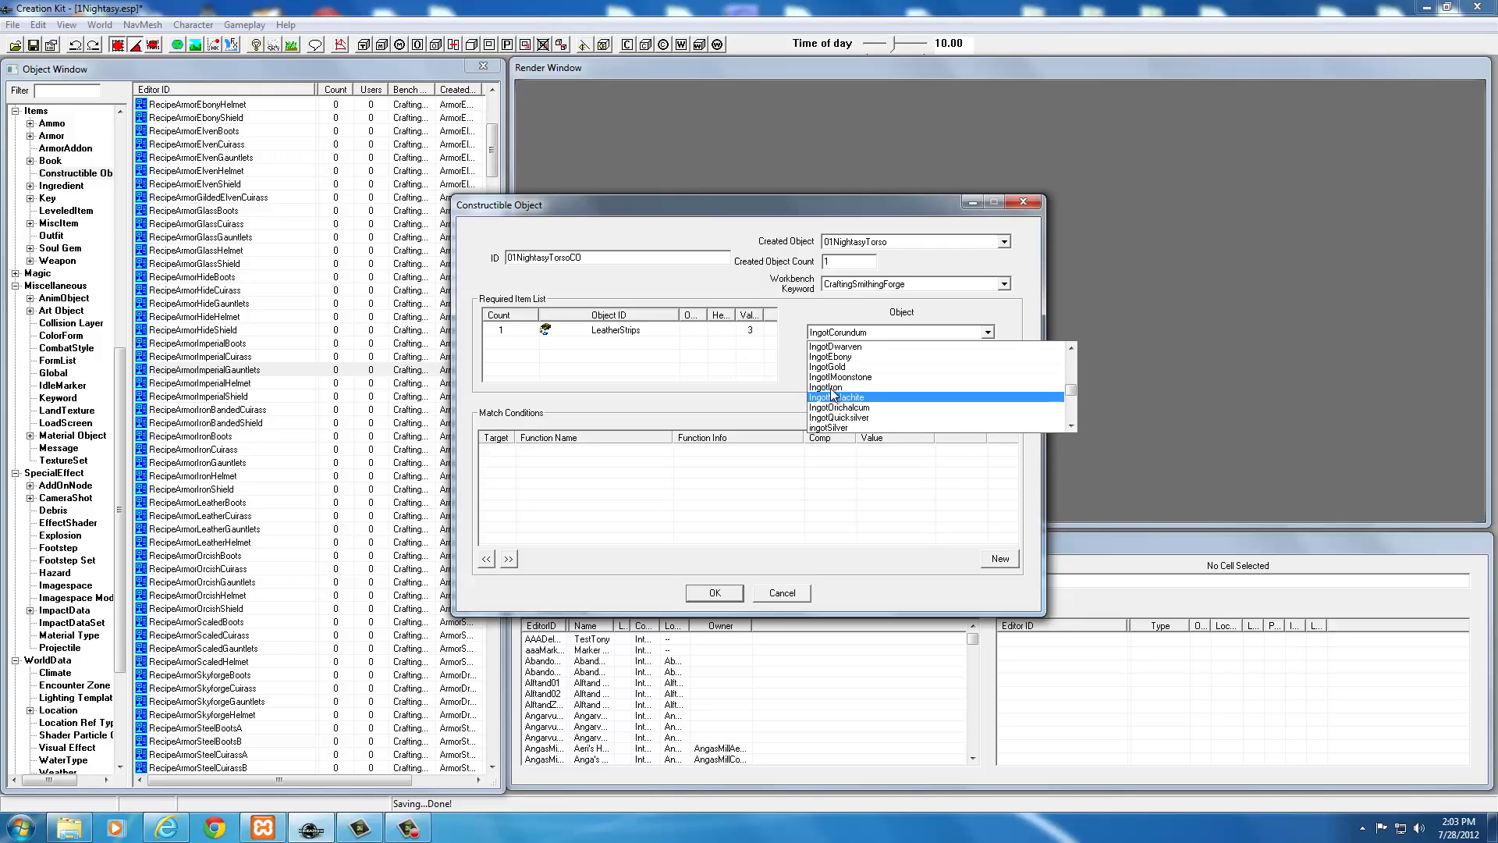
left_click(834, 389)
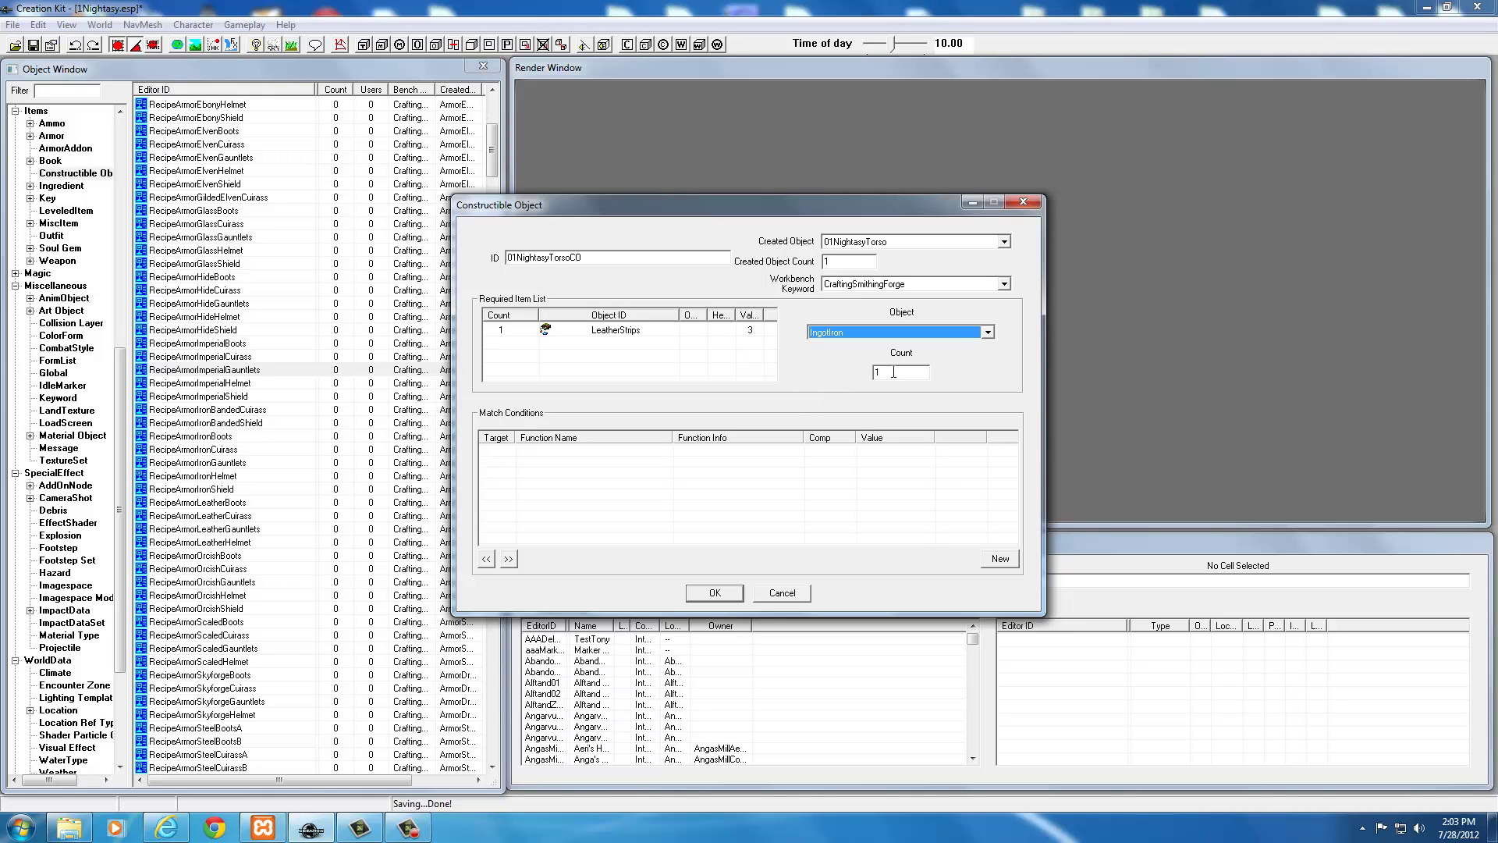
- Add a new required item, choose IngotIron as its object and set its count to 3
right_click(592, 349)
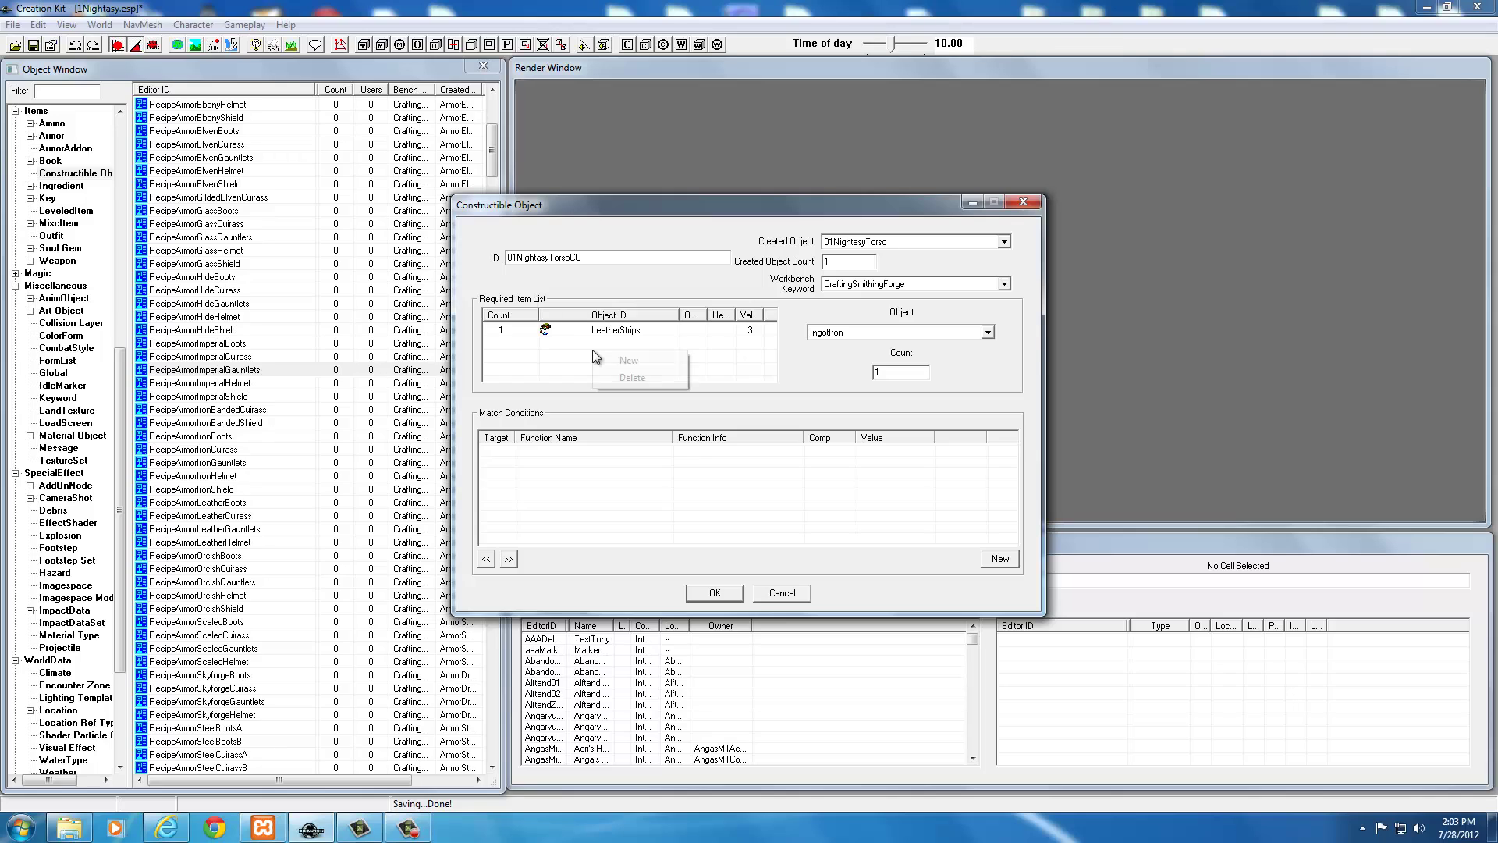
left_click(626, 361)
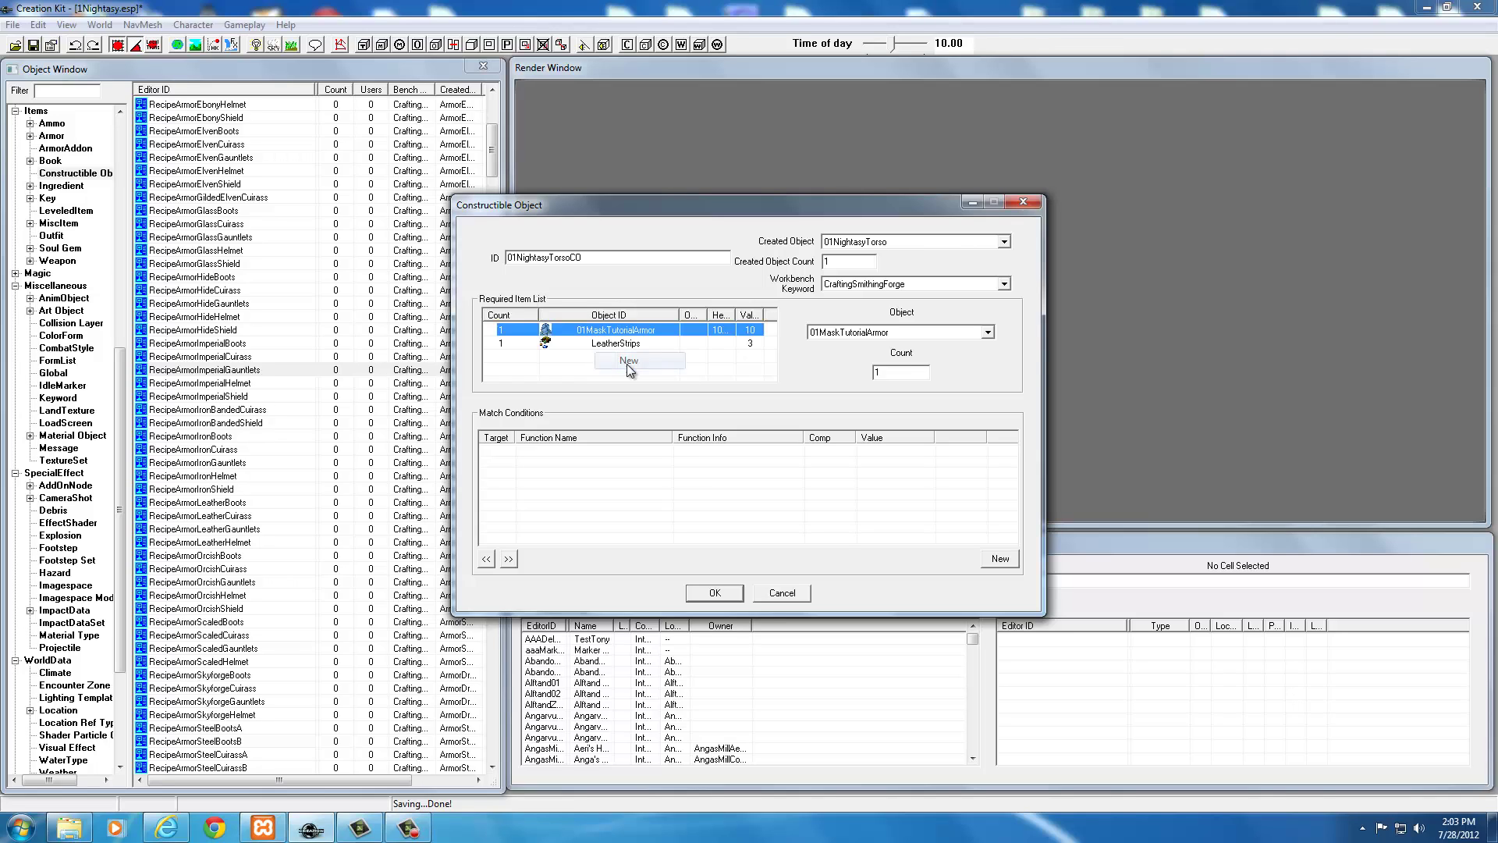
left_click(880, 334)
type("ingot")
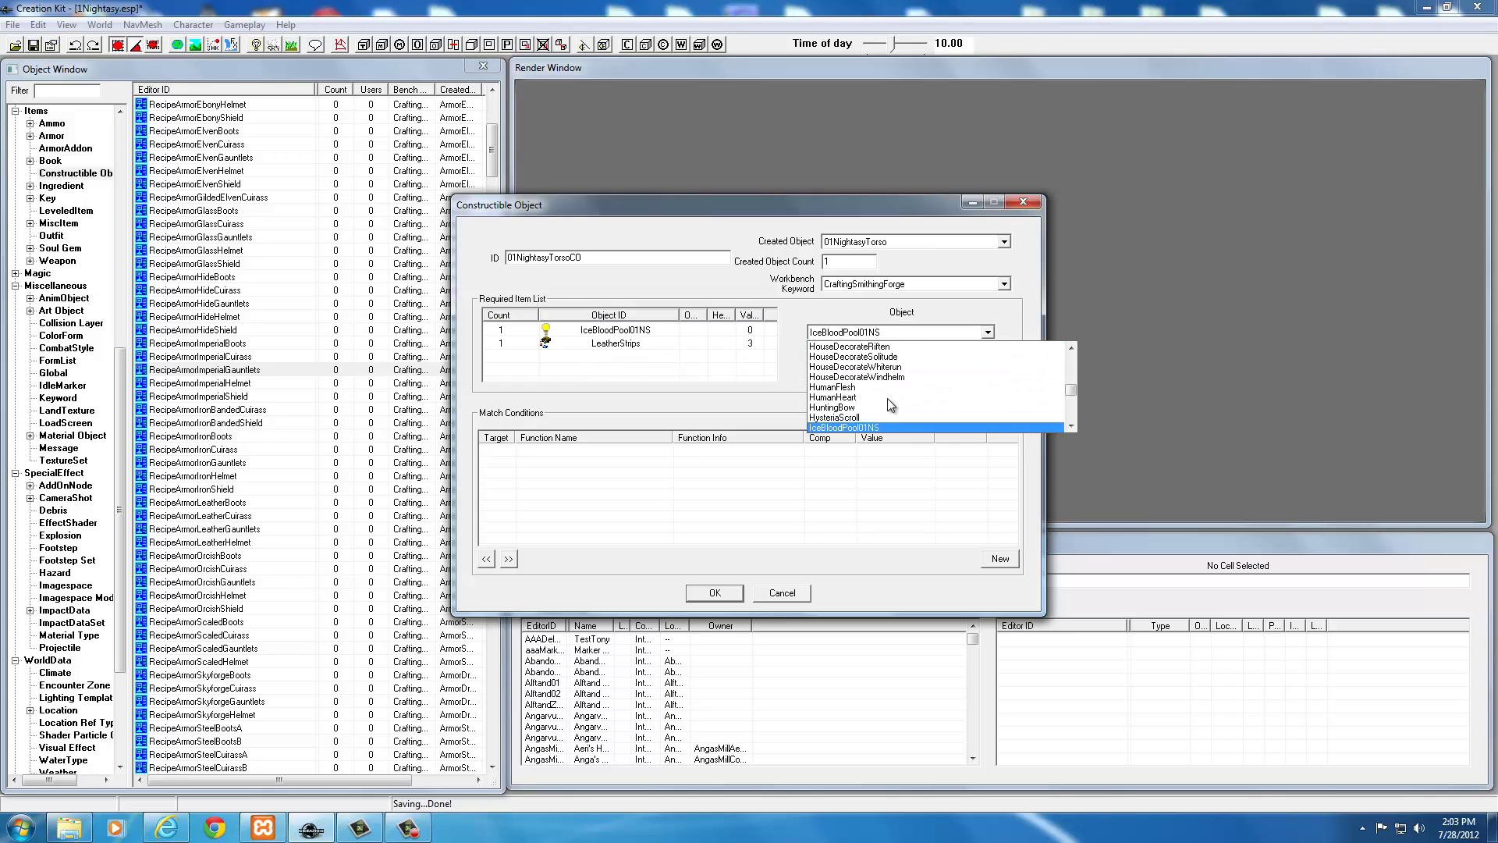
scroll(889, 429, "down", 3)
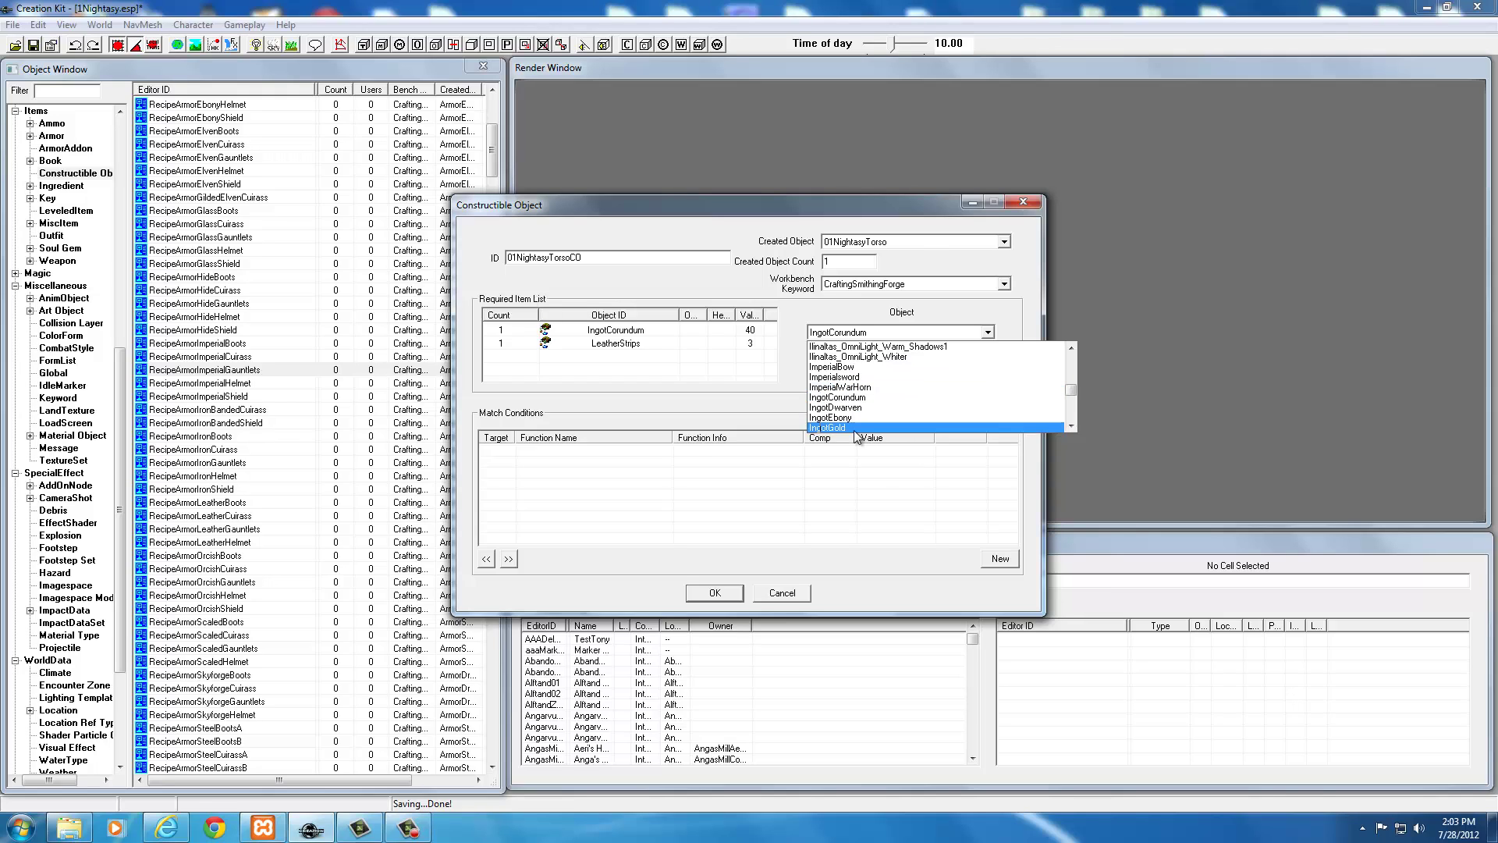
scroll(843, 405, "down", 1)
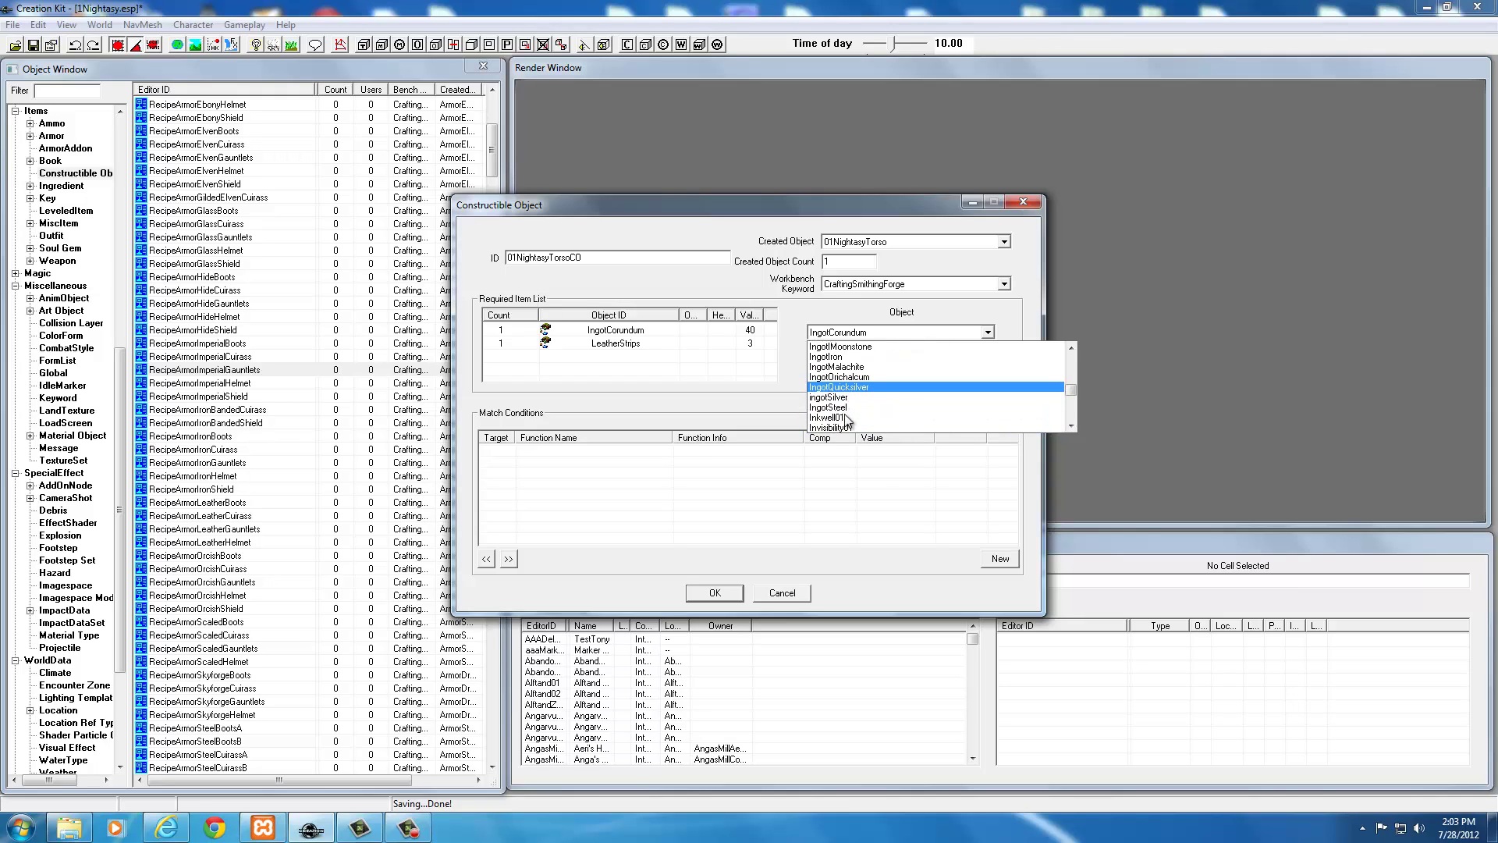
left_click(829, 357)
left_click(832, 357)
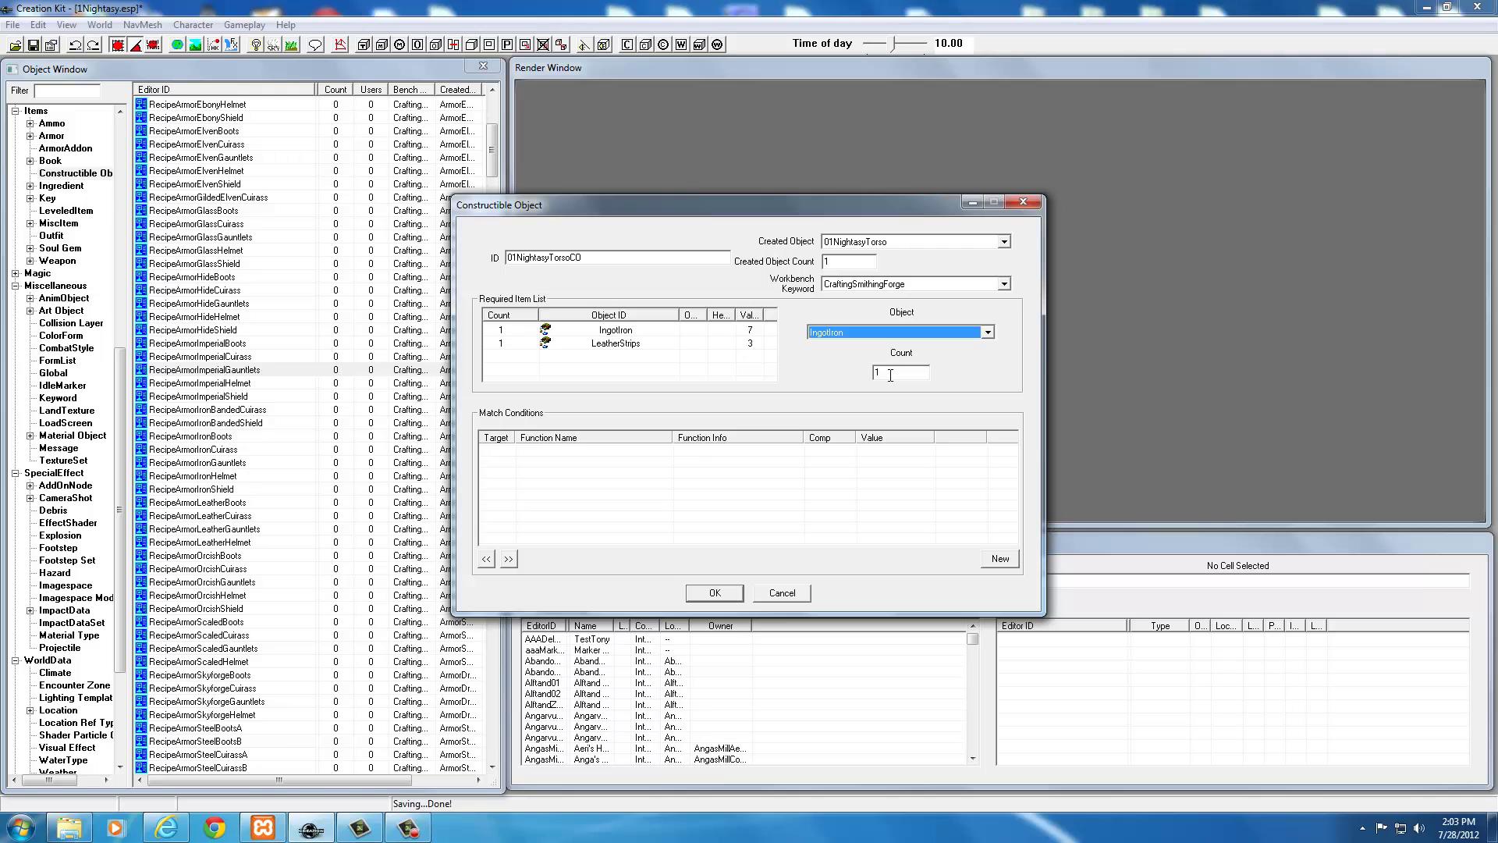
key("Tab")
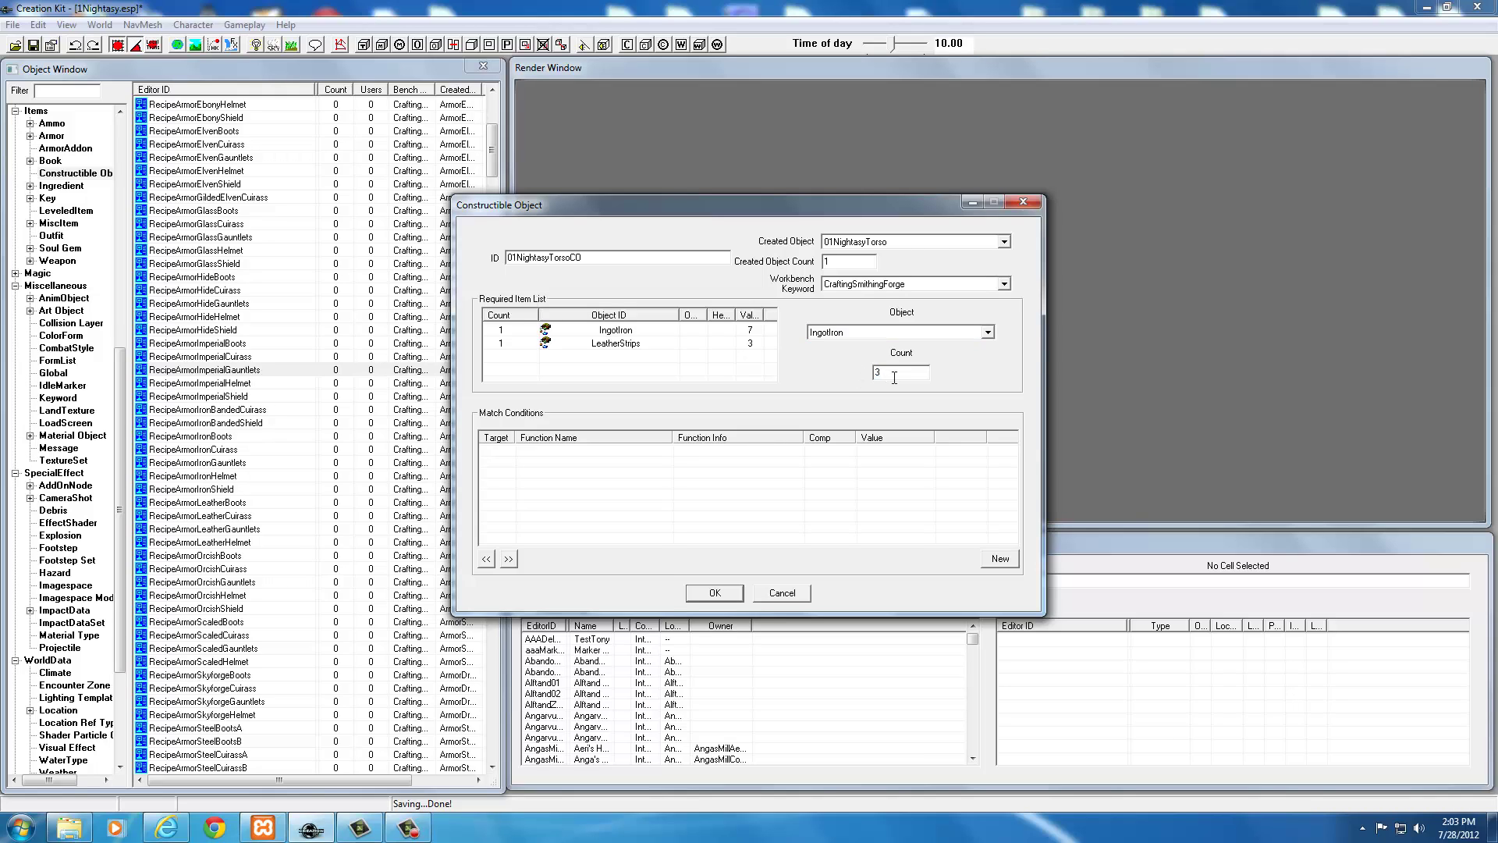
type("3")
key("Return")
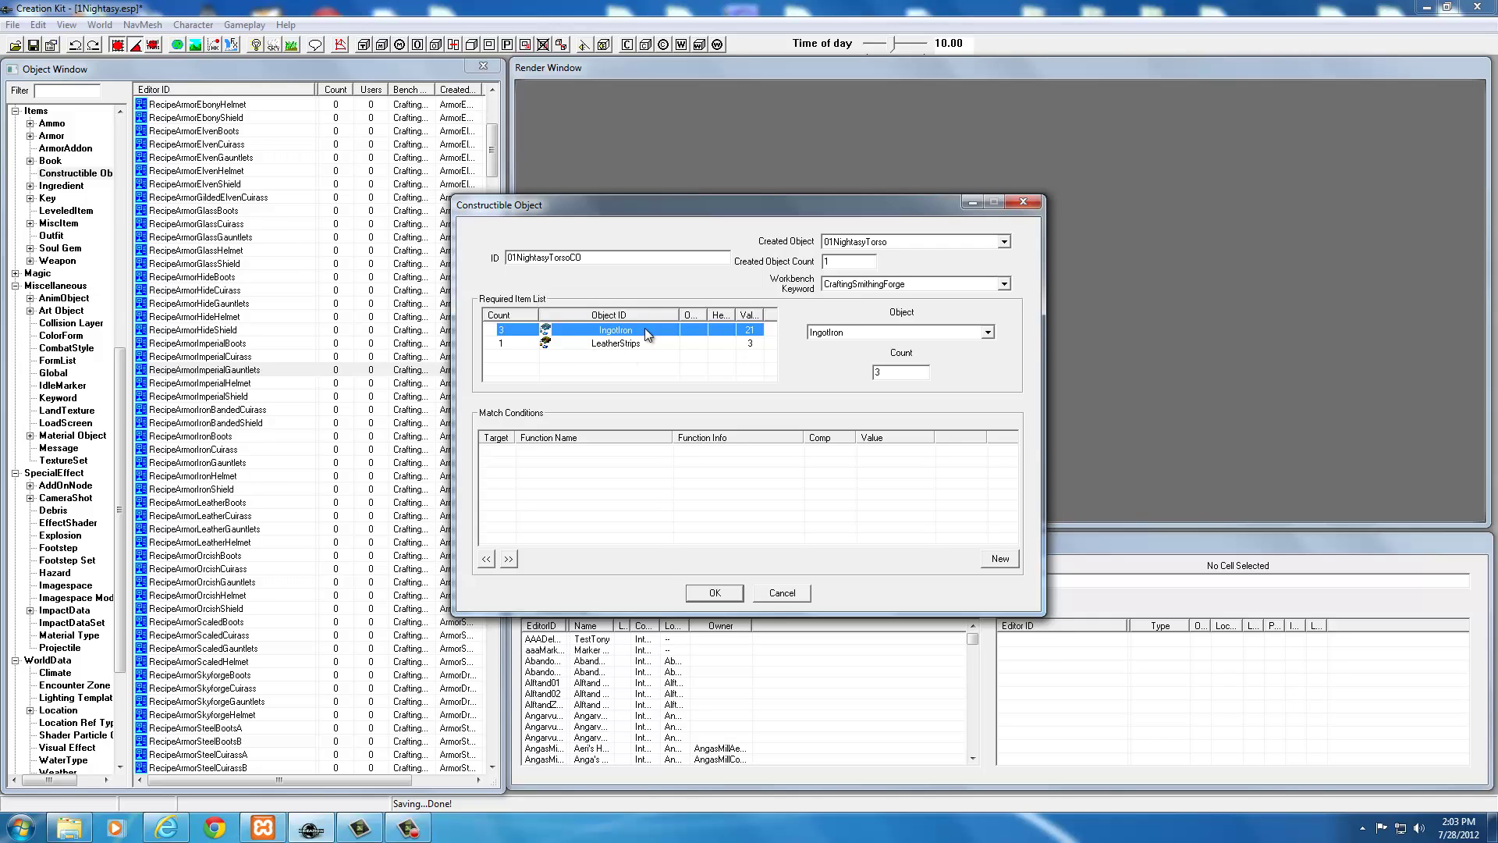
- Delete the IngotIron entry from the required item list
right_click(618, 334)
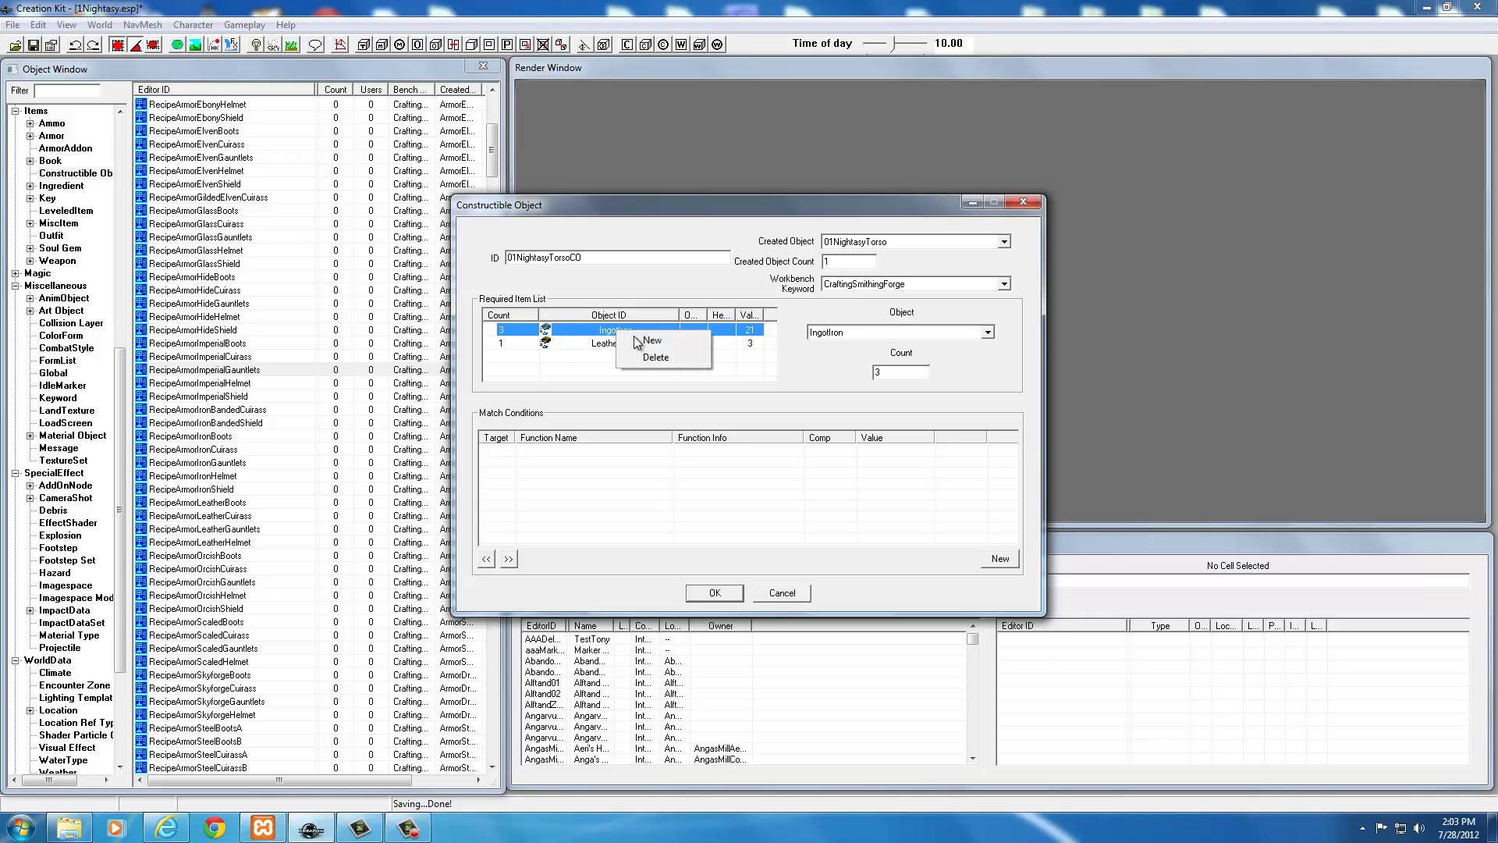
left_click(656, 360)
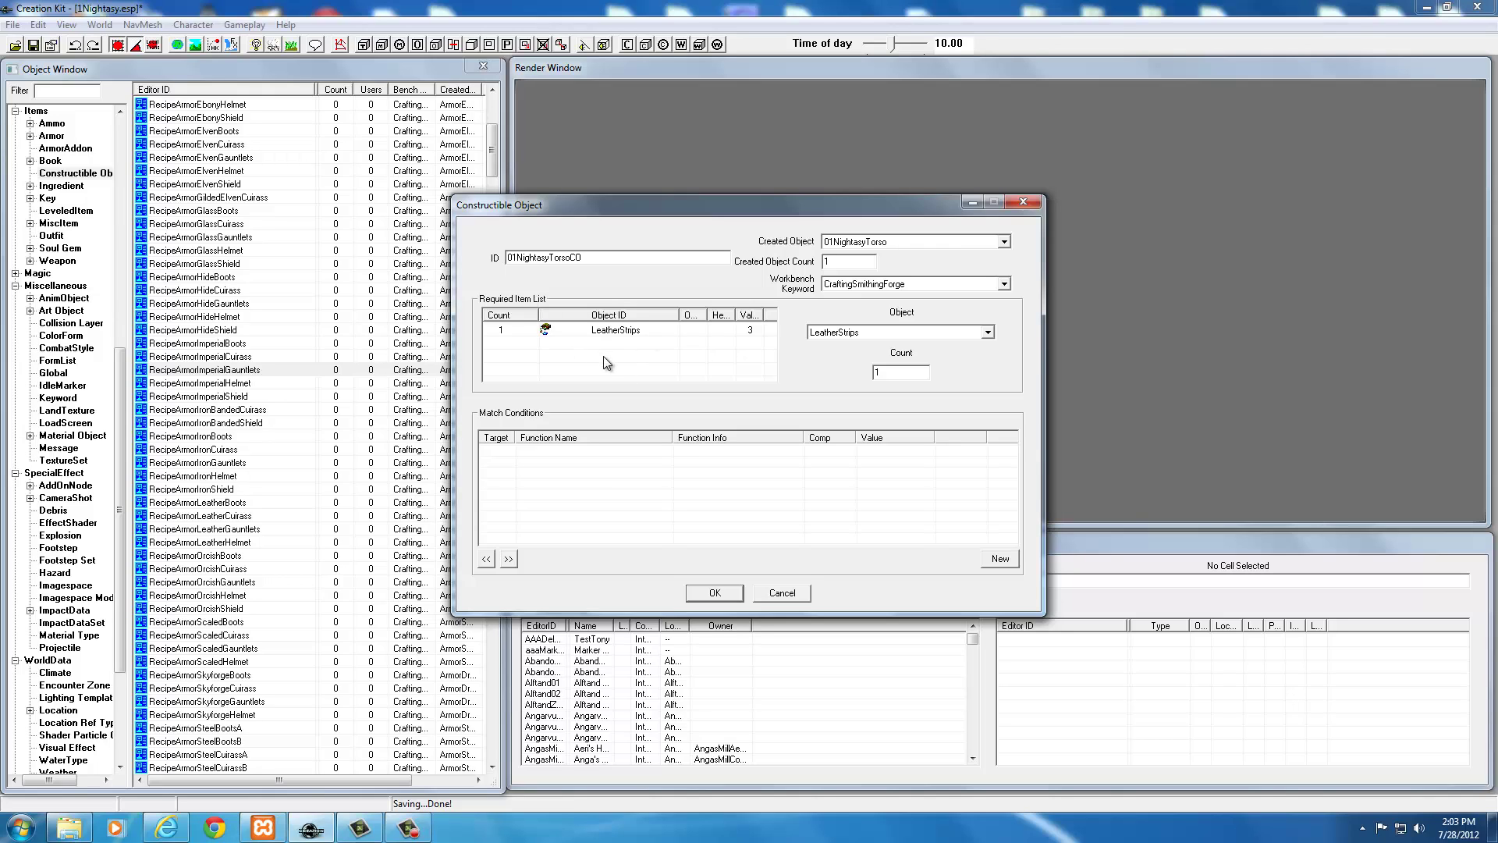
- Add a new required item and choose DaedraHeart as its object
left_click(817, 334)
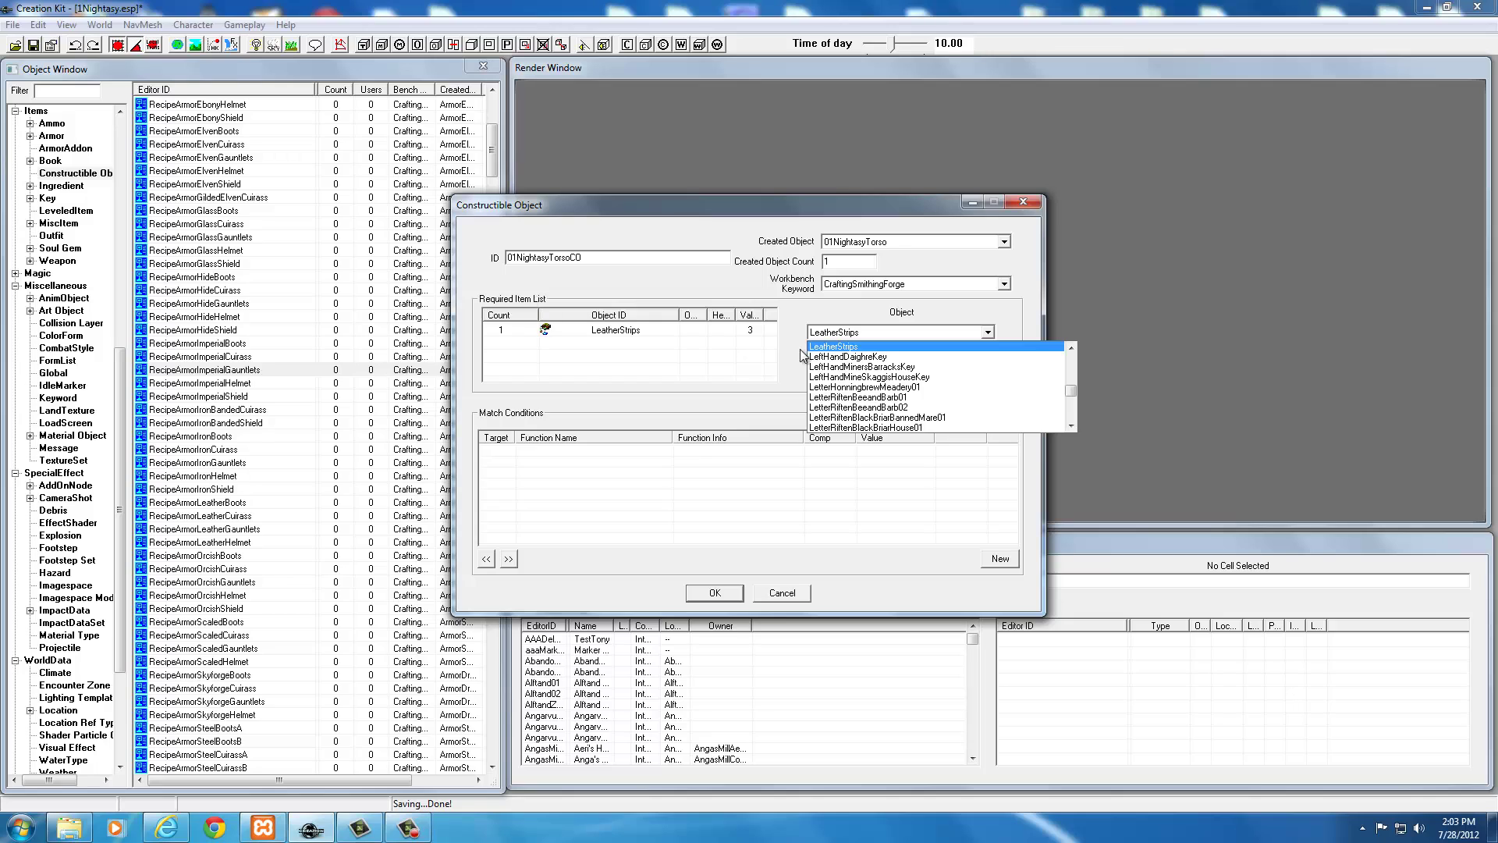
left_click(644, 362)
right_click(644, 362)
left_click(690, 378)
left_click(862, 334)
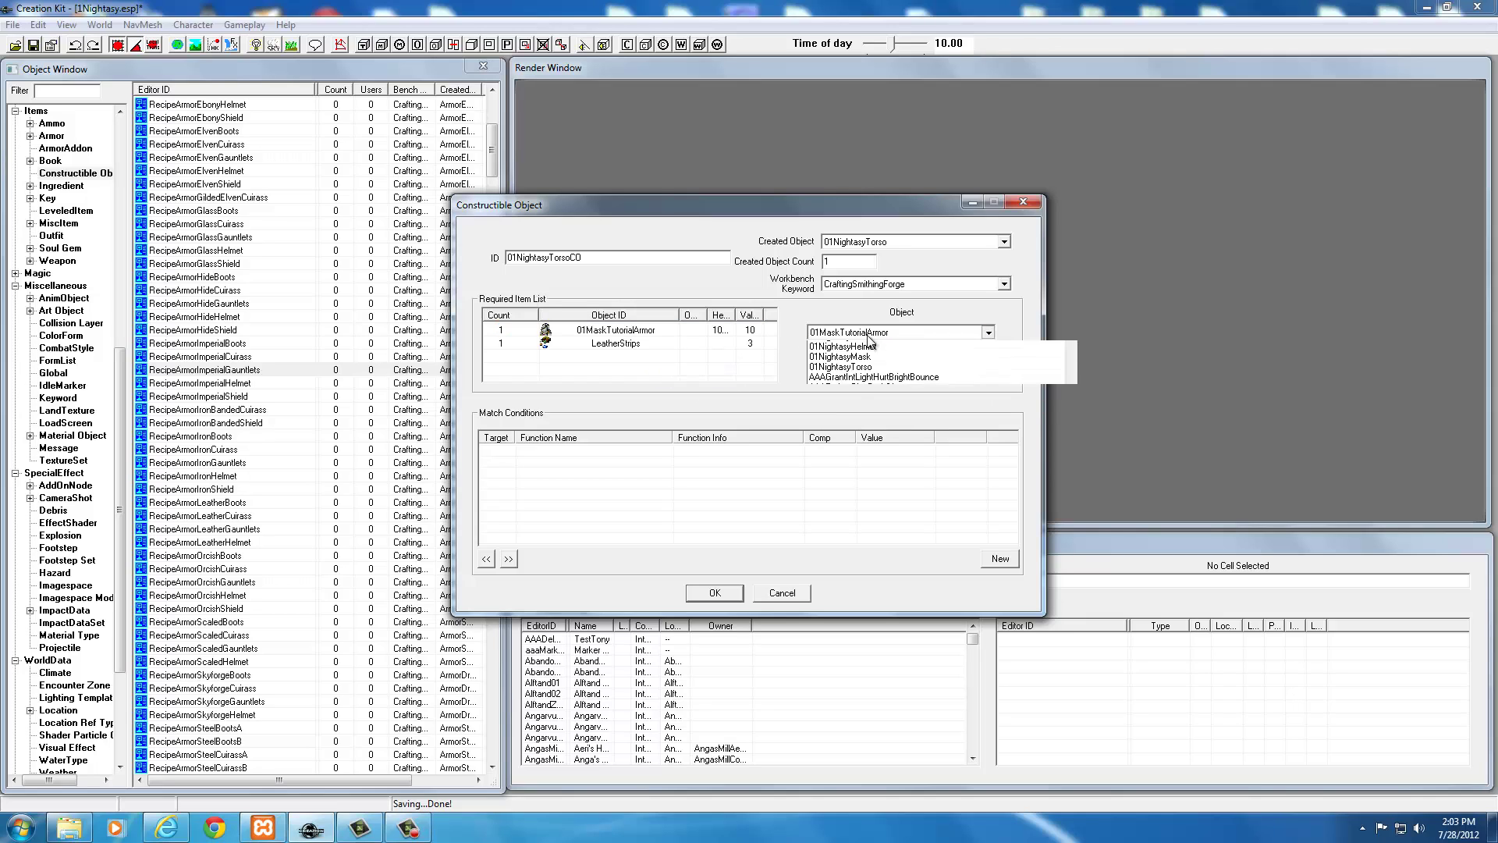
scroll(858, 367, "down", 10)
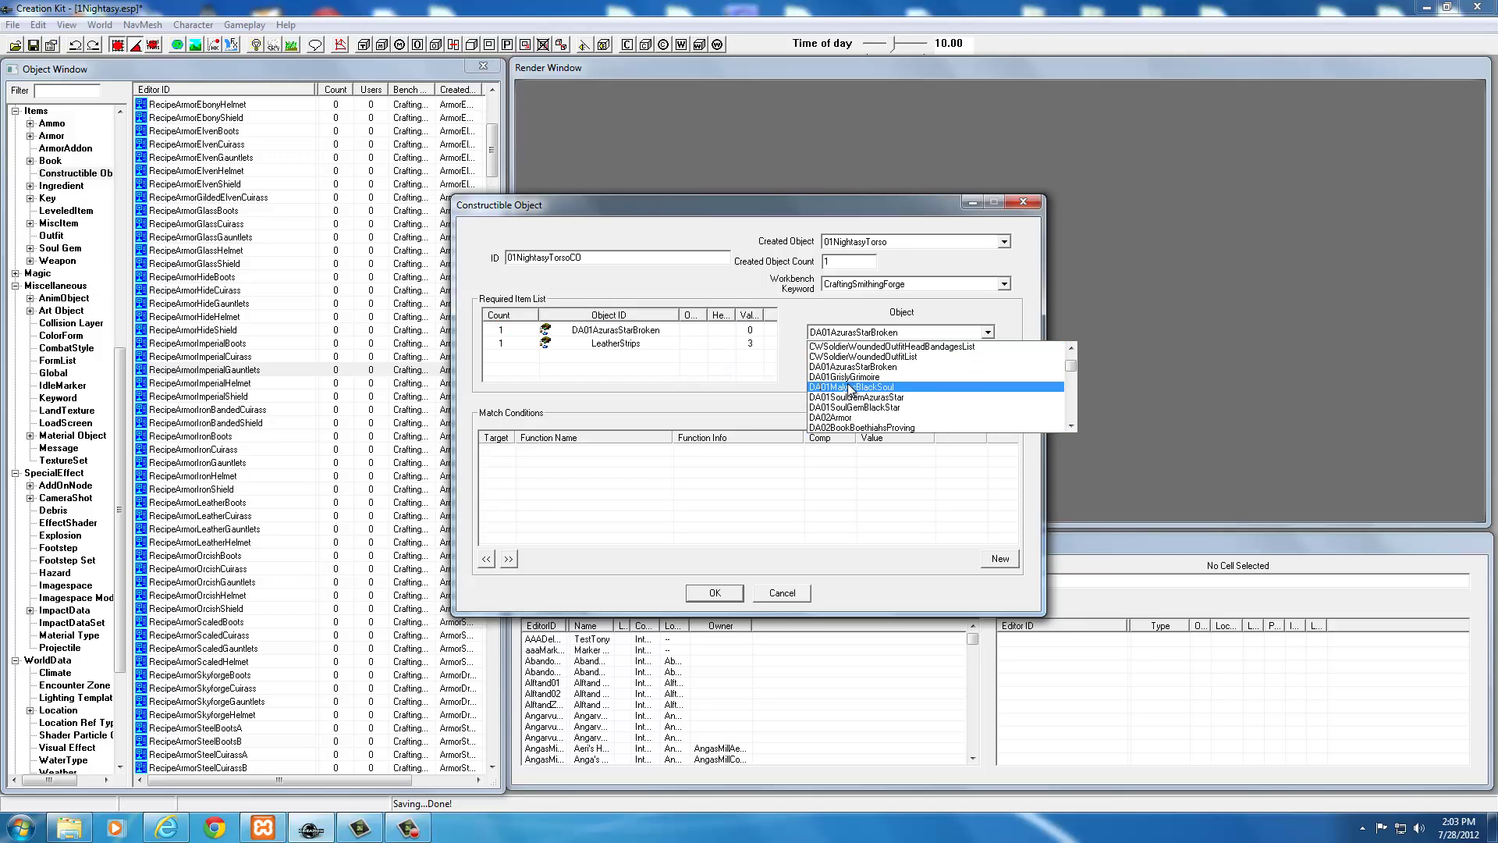
scroll(850, 390, "down", 10)
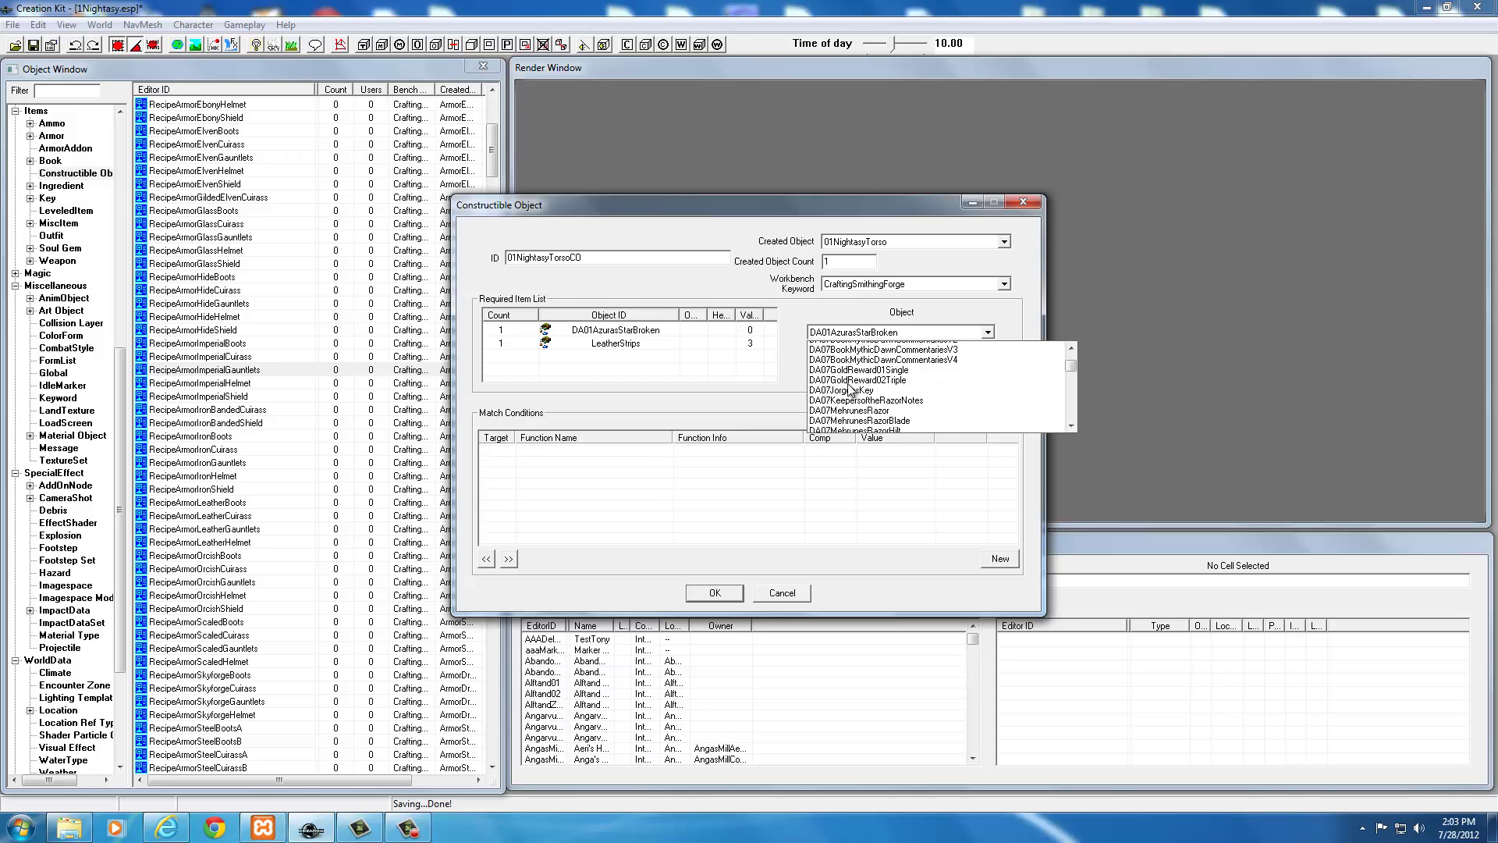
scroll(850, 390, "down", 10)
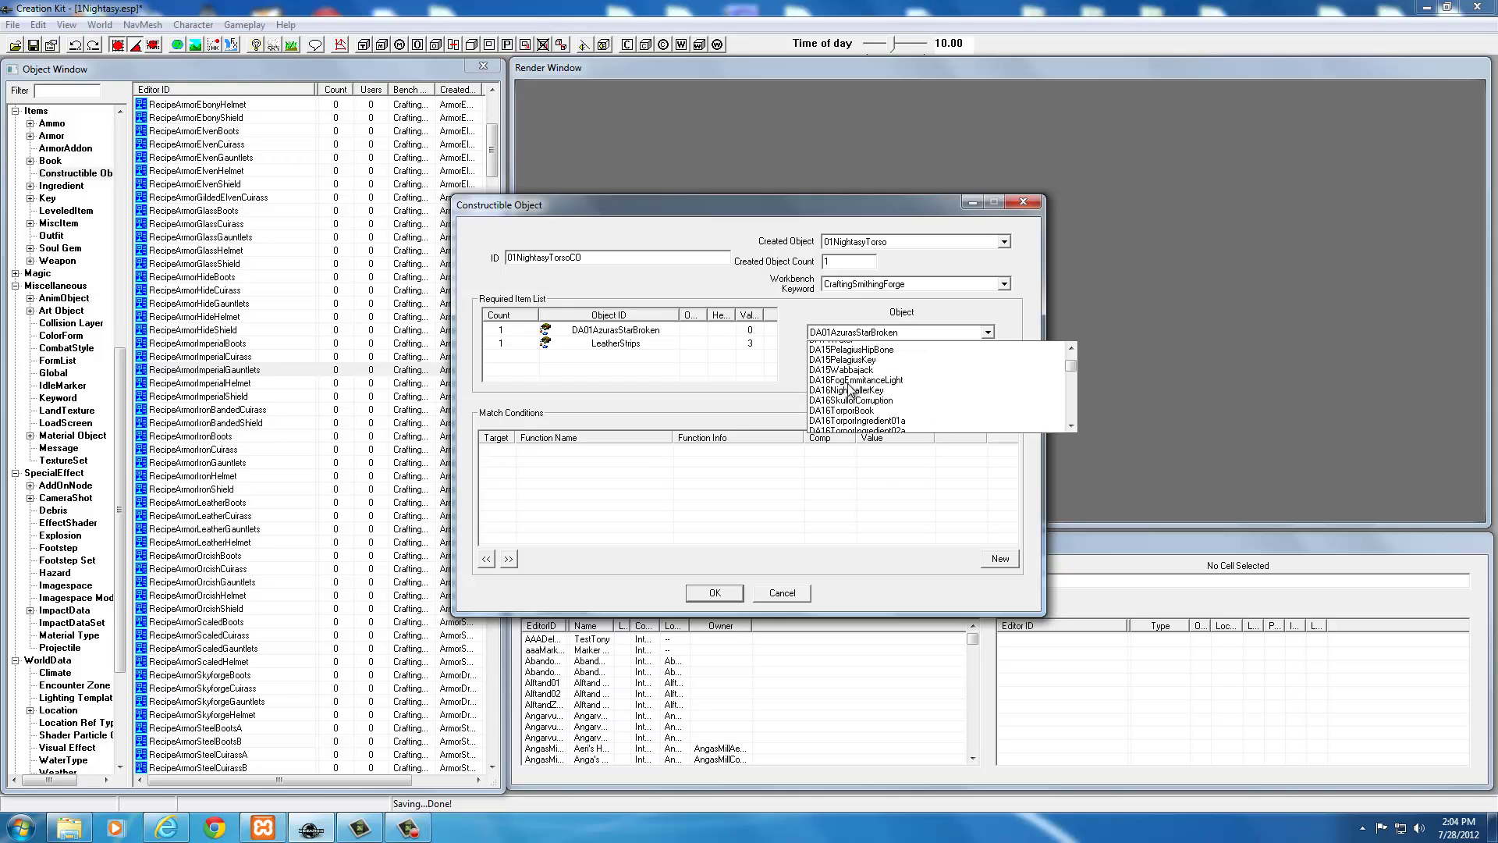
scroll(851, 390, "up", 3)
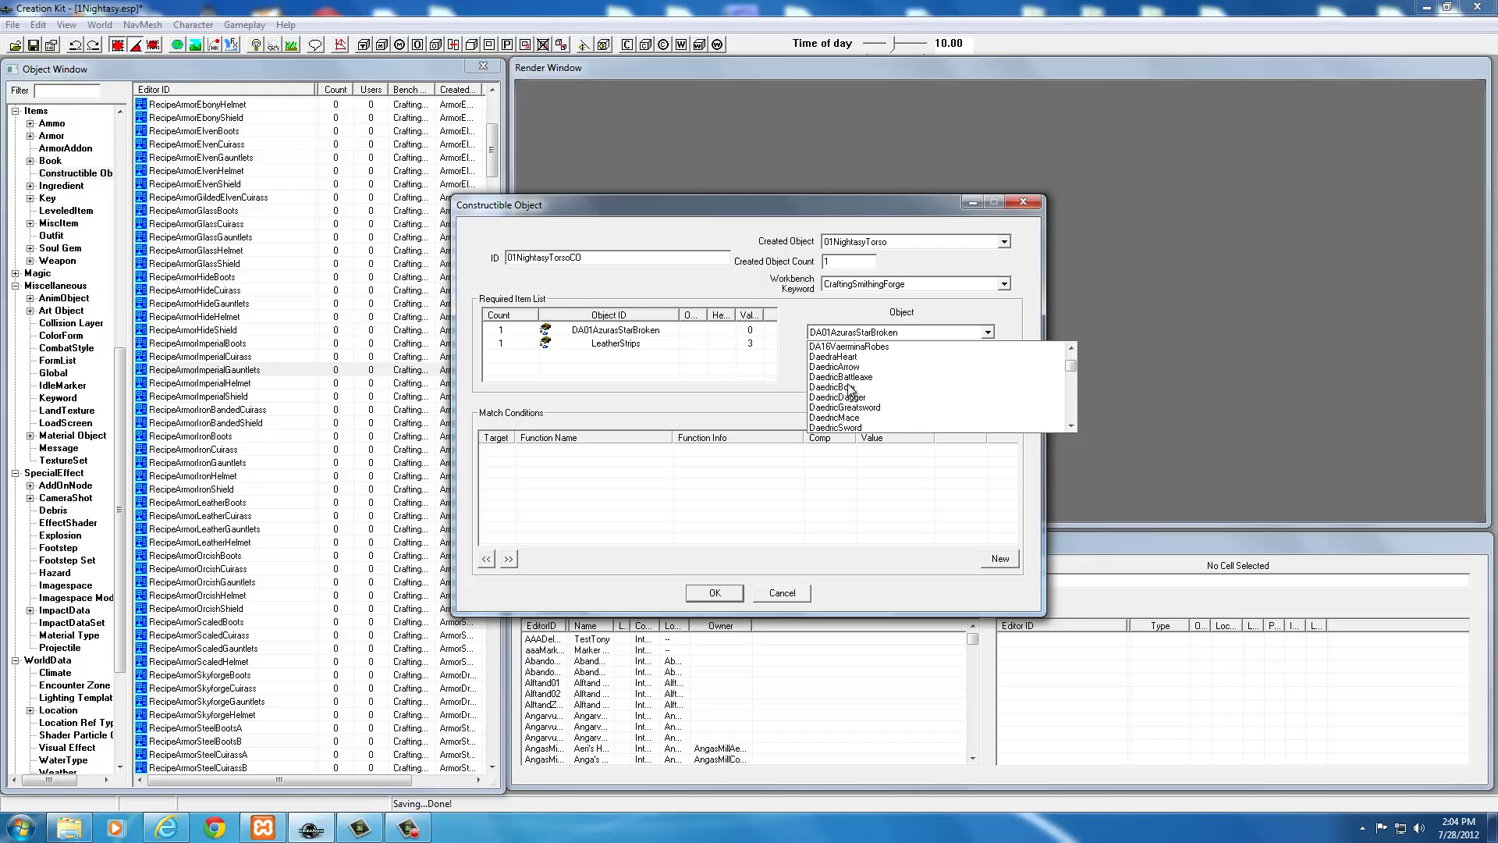
left_click(833, 357)
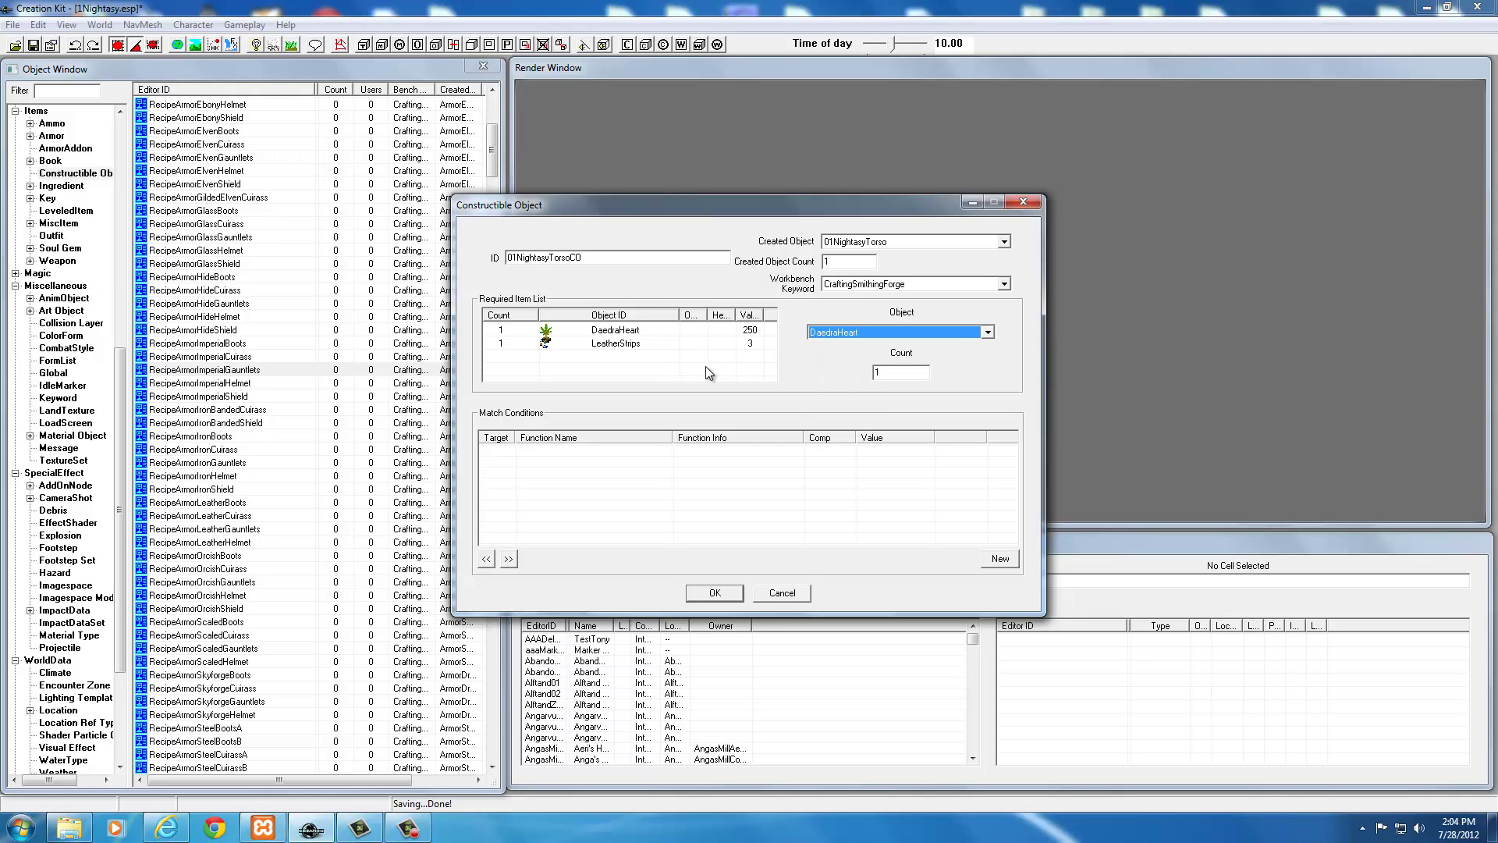
- Delete the DaedraHeart entry from the required item list
left_click(613, 336)
right_click(614, 335)
left_click(633, 362)
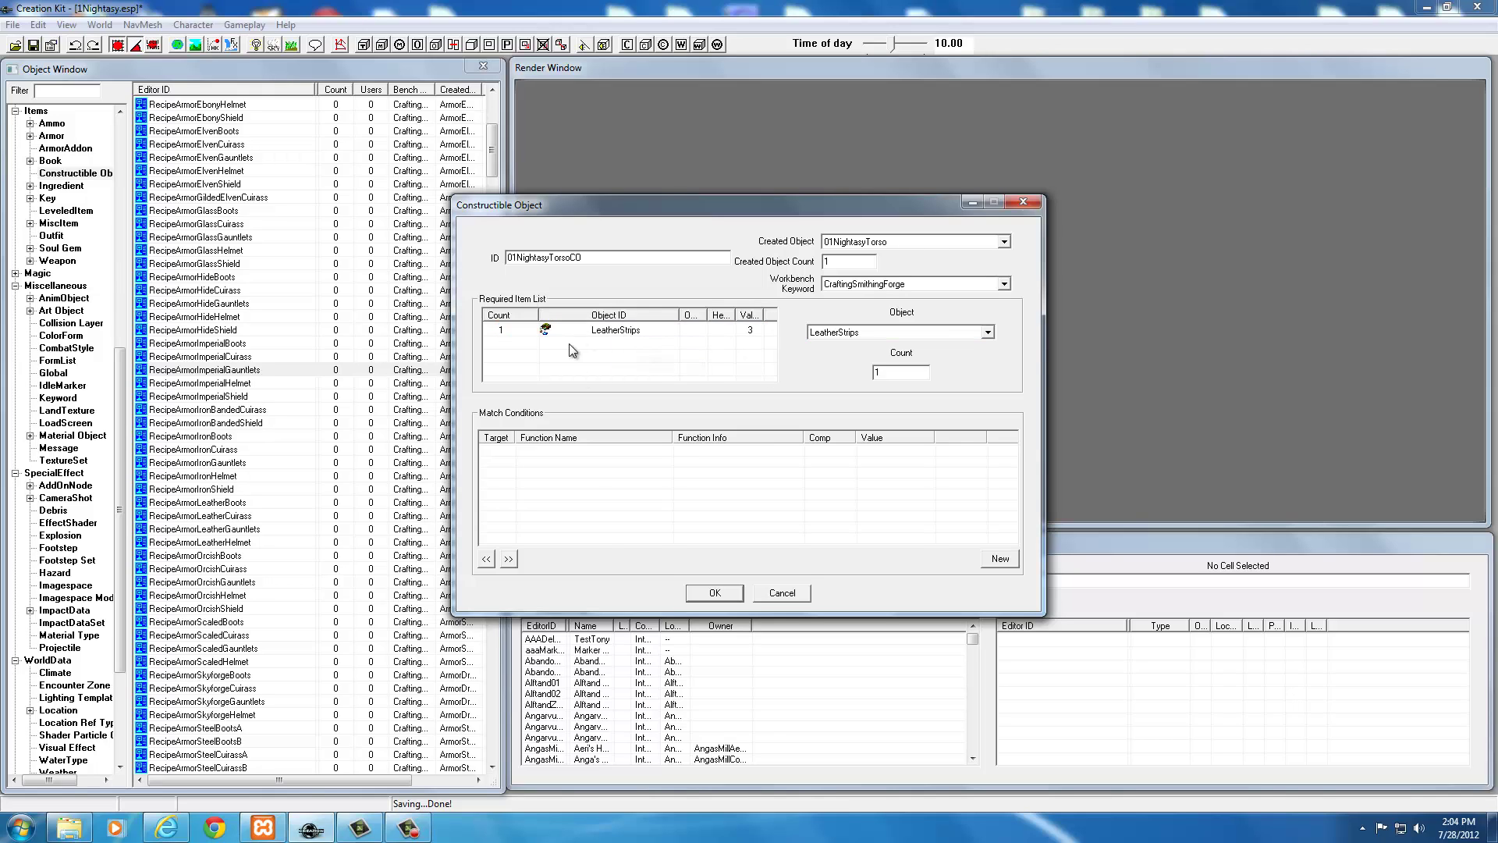
right_click(654, 343)
left_click(670, 350)
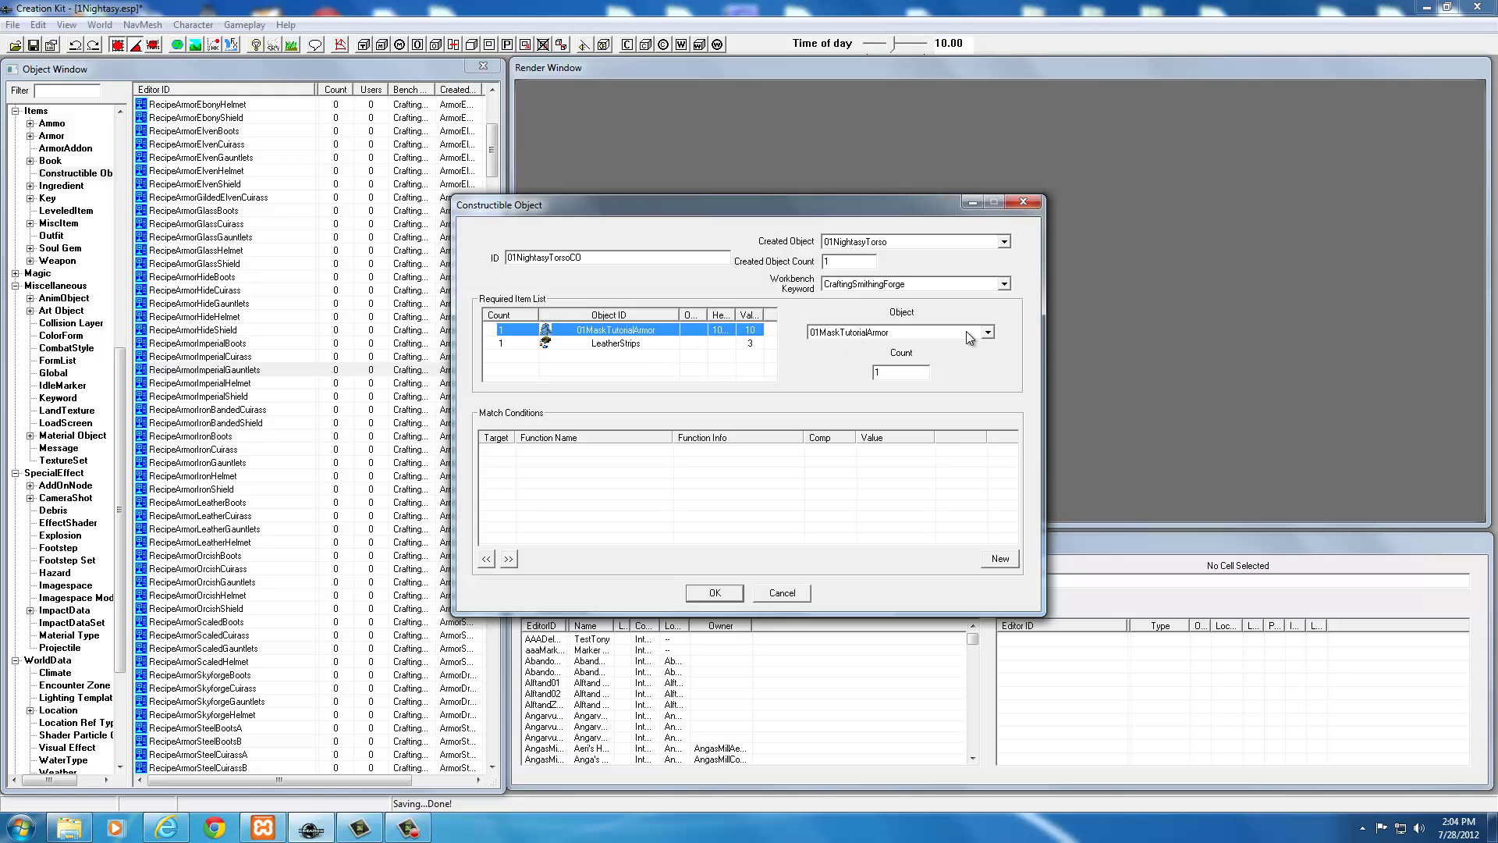
right_click(659, 334)
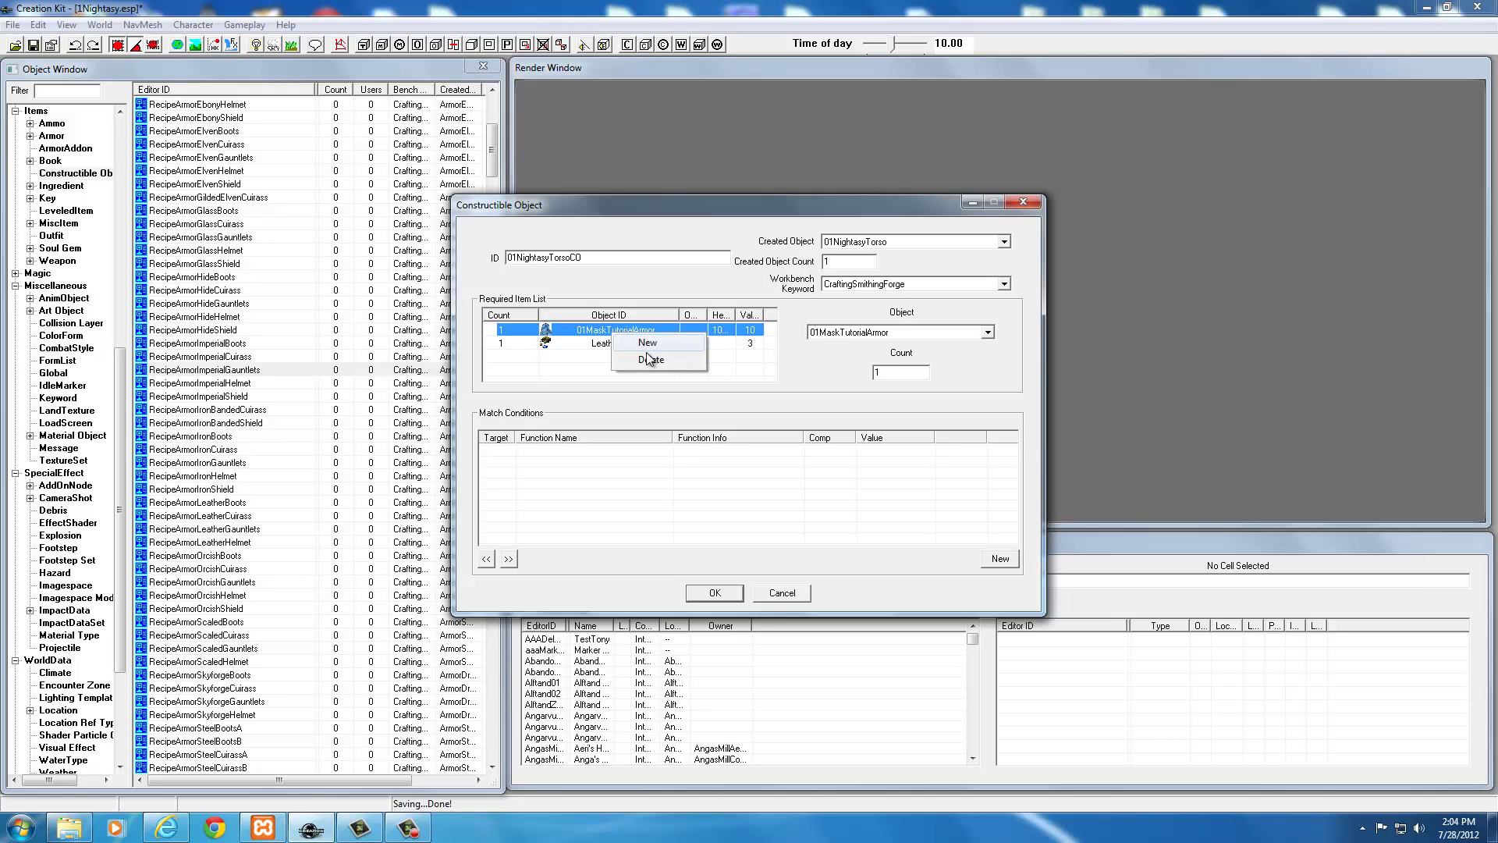
left_click(690, 364)
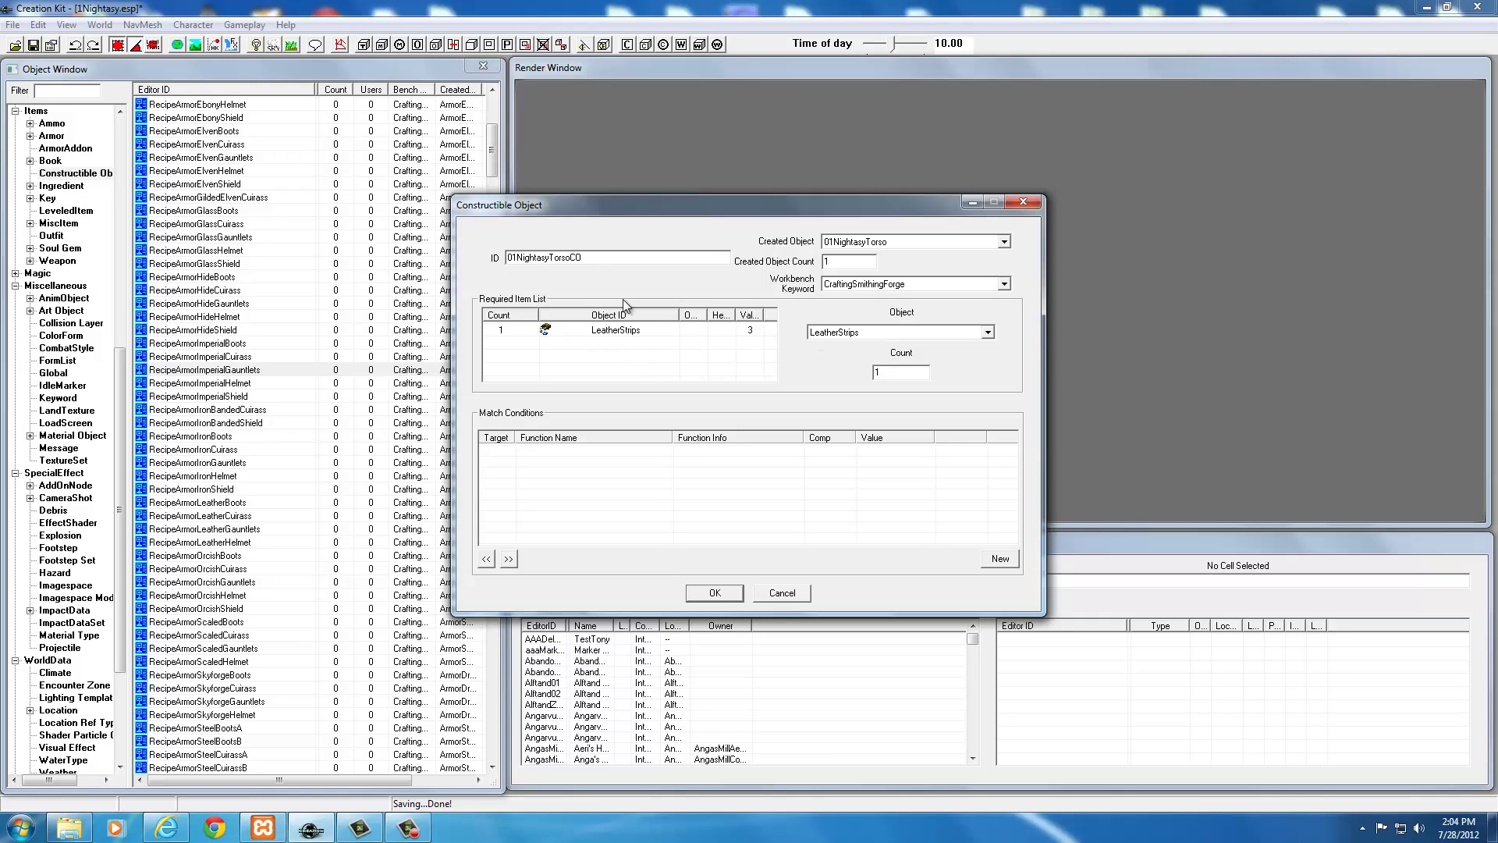
- Save the 01NightasyTorsoCO recipe as a new form
left_click(713, 591)
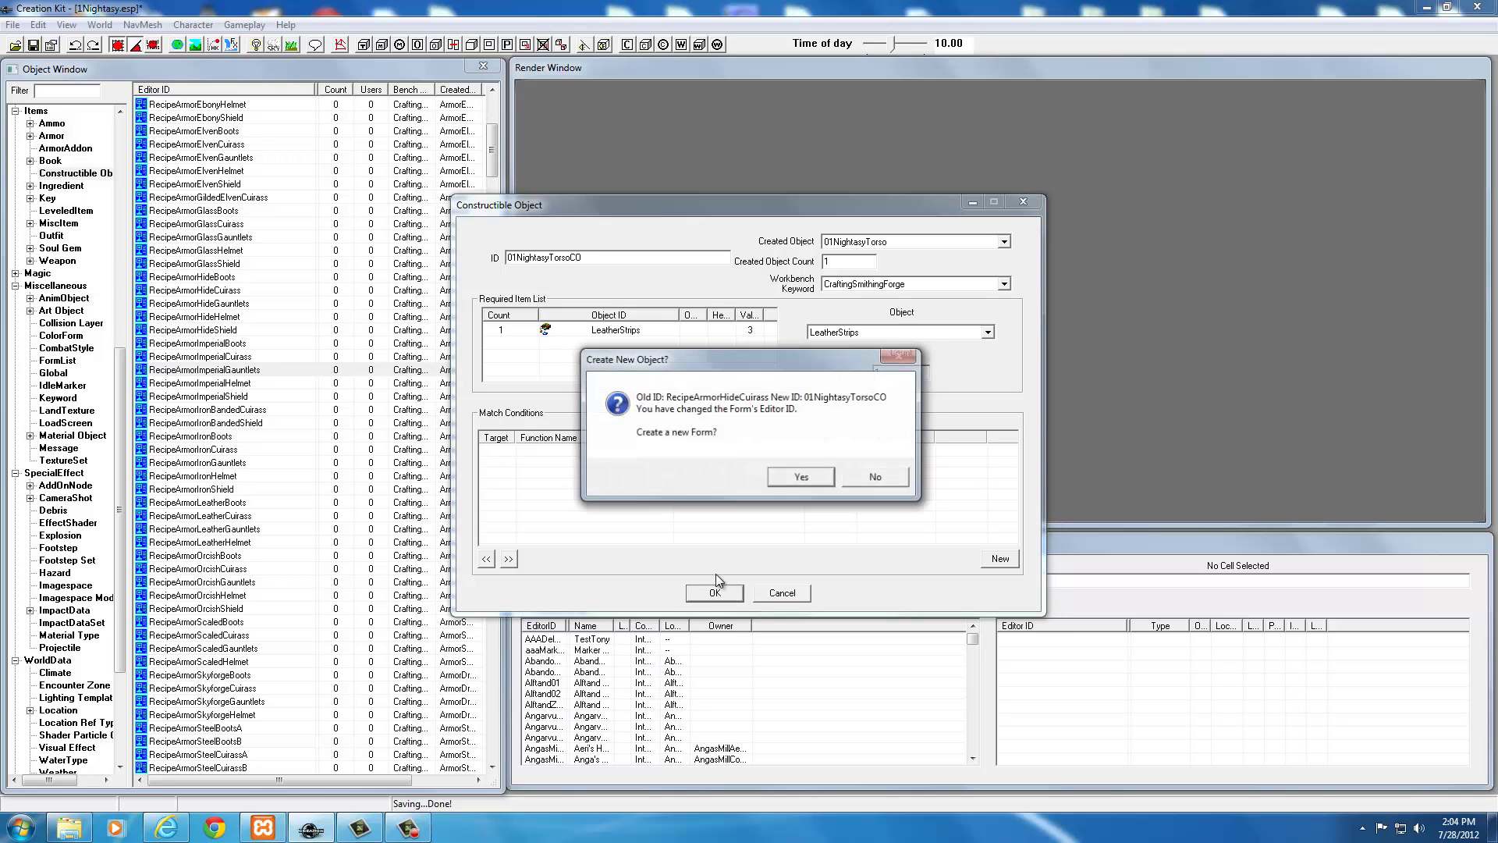
left_click(801, 478)
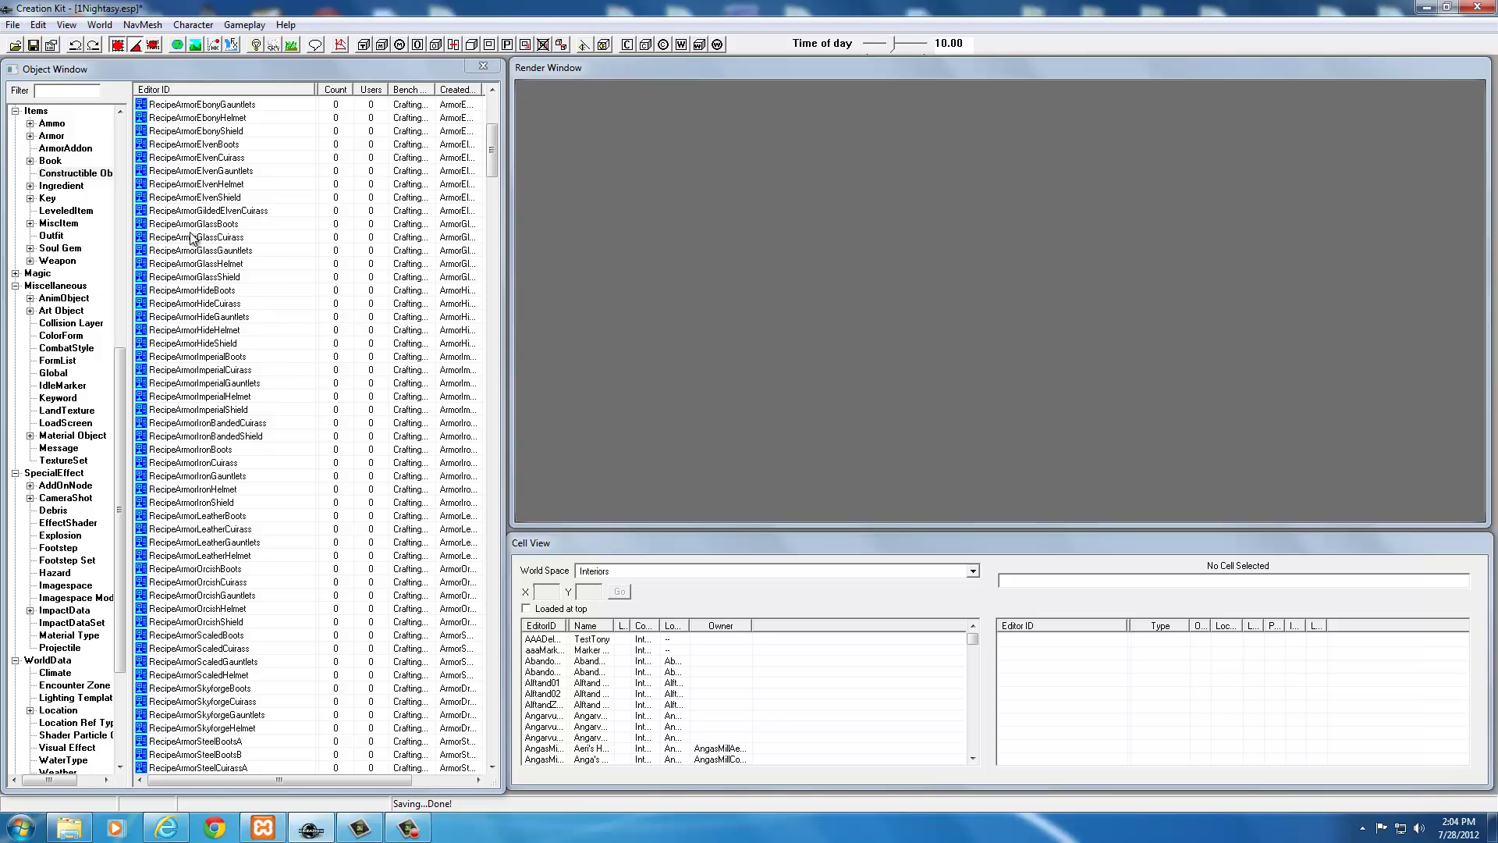
left_click(185, 225)
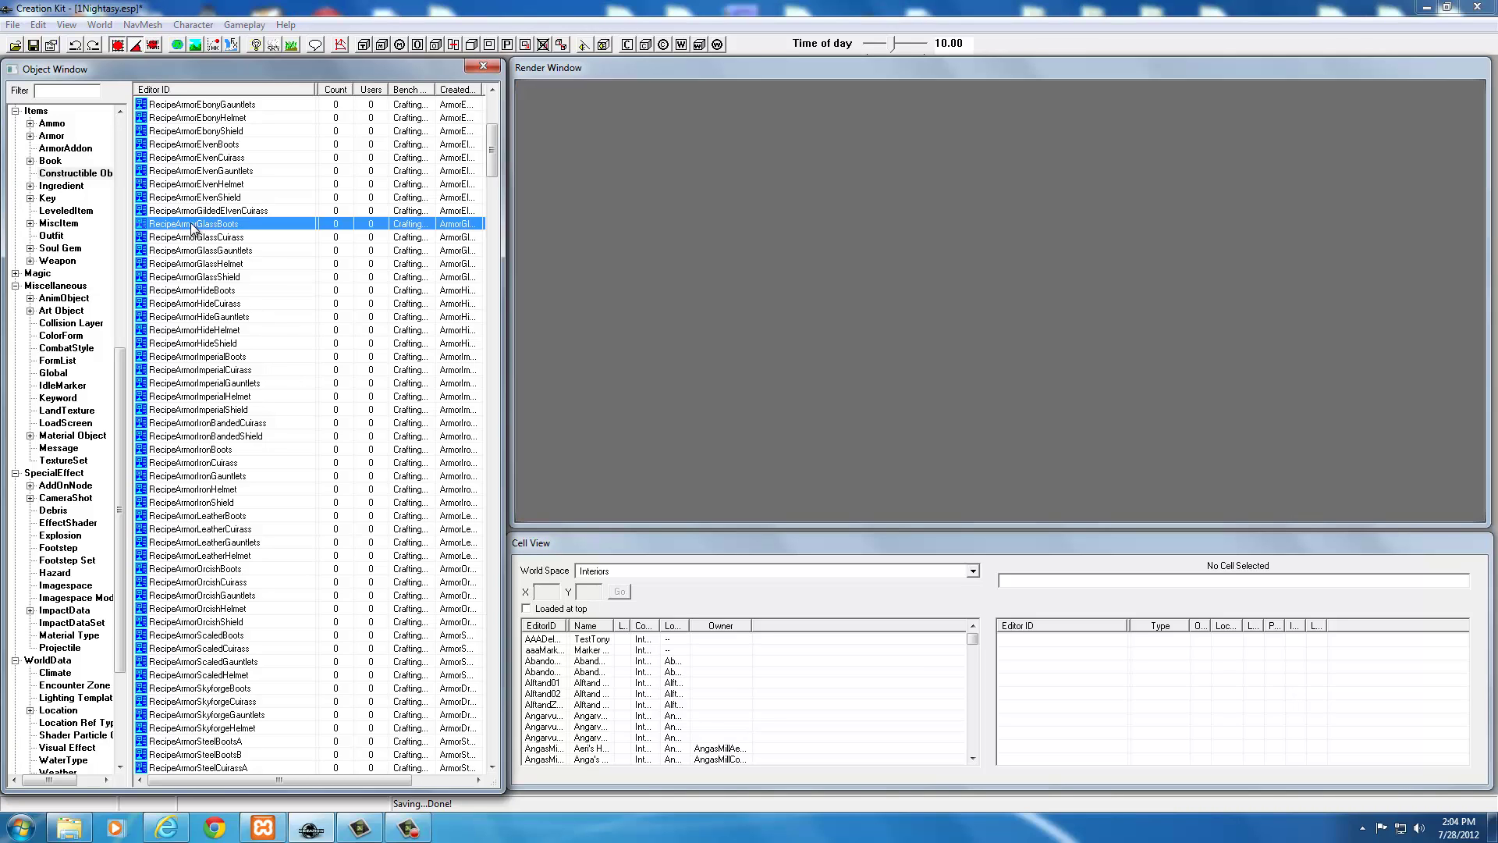
double_click(192, 226)
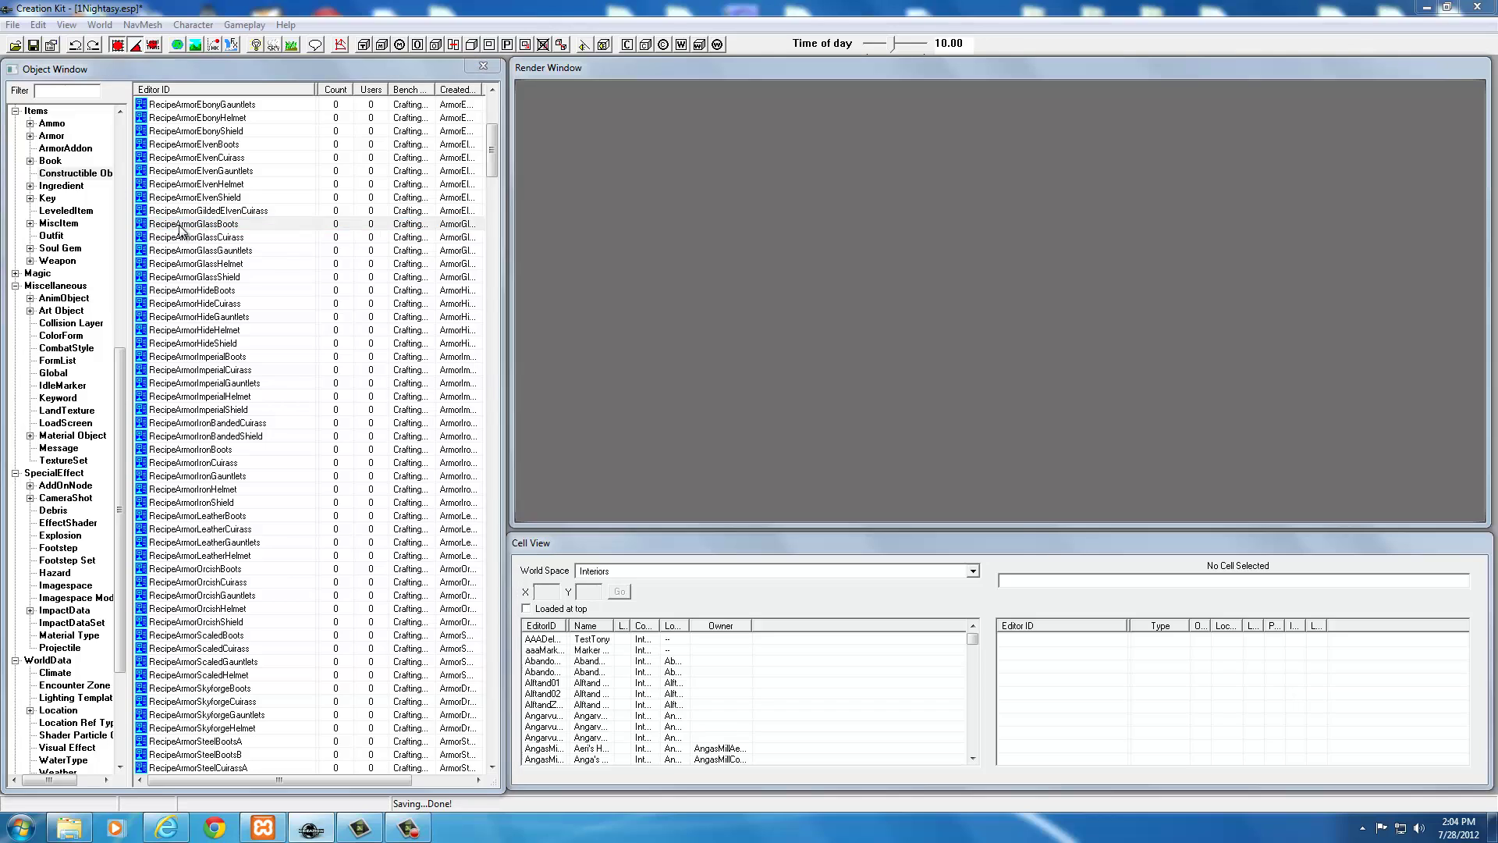
left_click(790, 597)
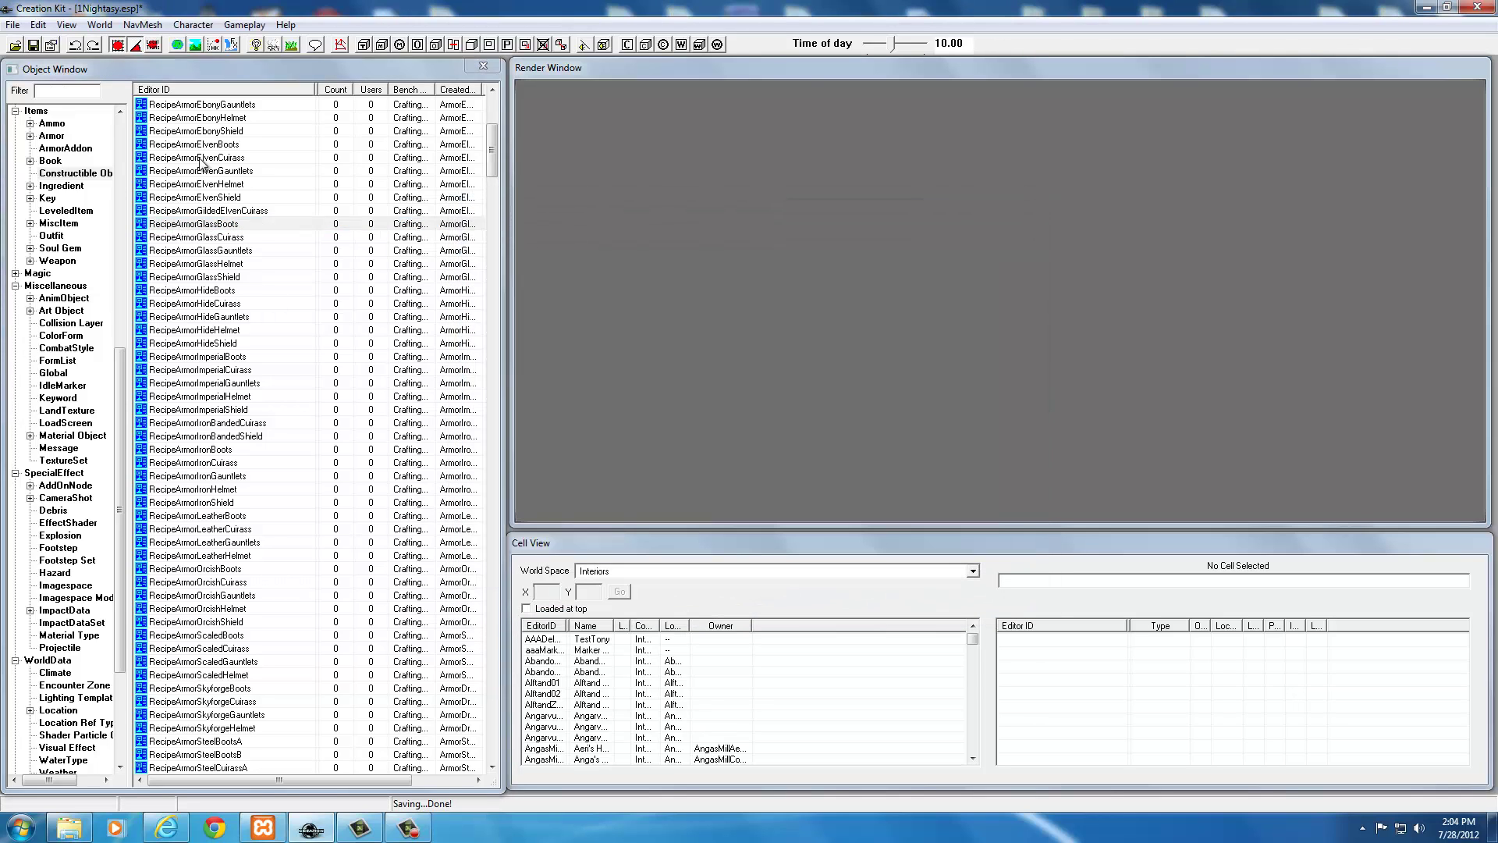
- Open the RecipeArmorHideBoots recipe, change its ID to 01NightasyBootsCO and set the created object to 01NightasyBoots
double_click(204, 292)
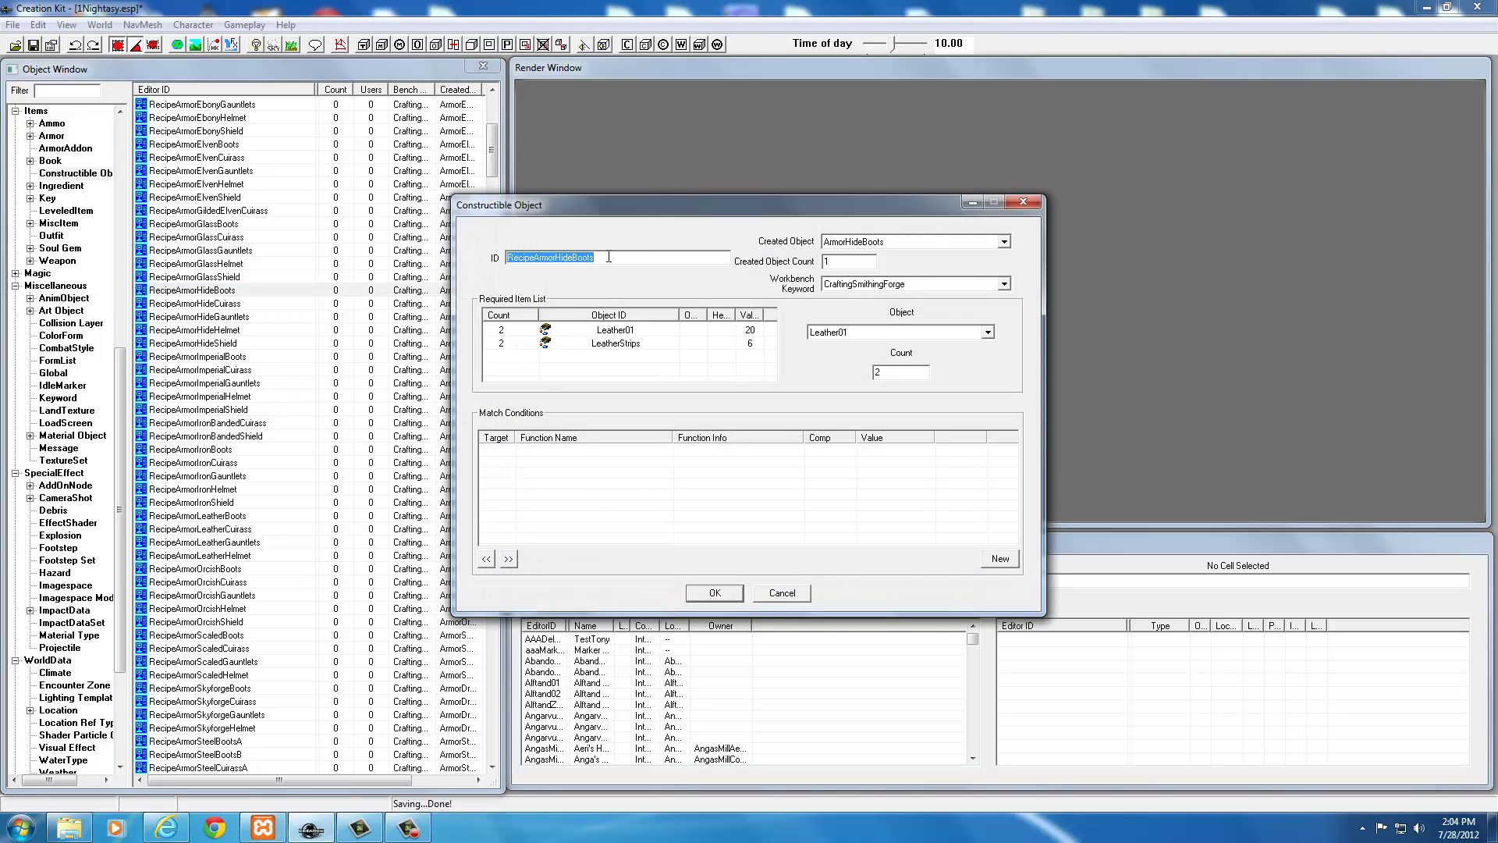
type("01N")
type("ig")
type("htasyNB")
left_click(838, 243)
scroll(862, 301, "up", 15)
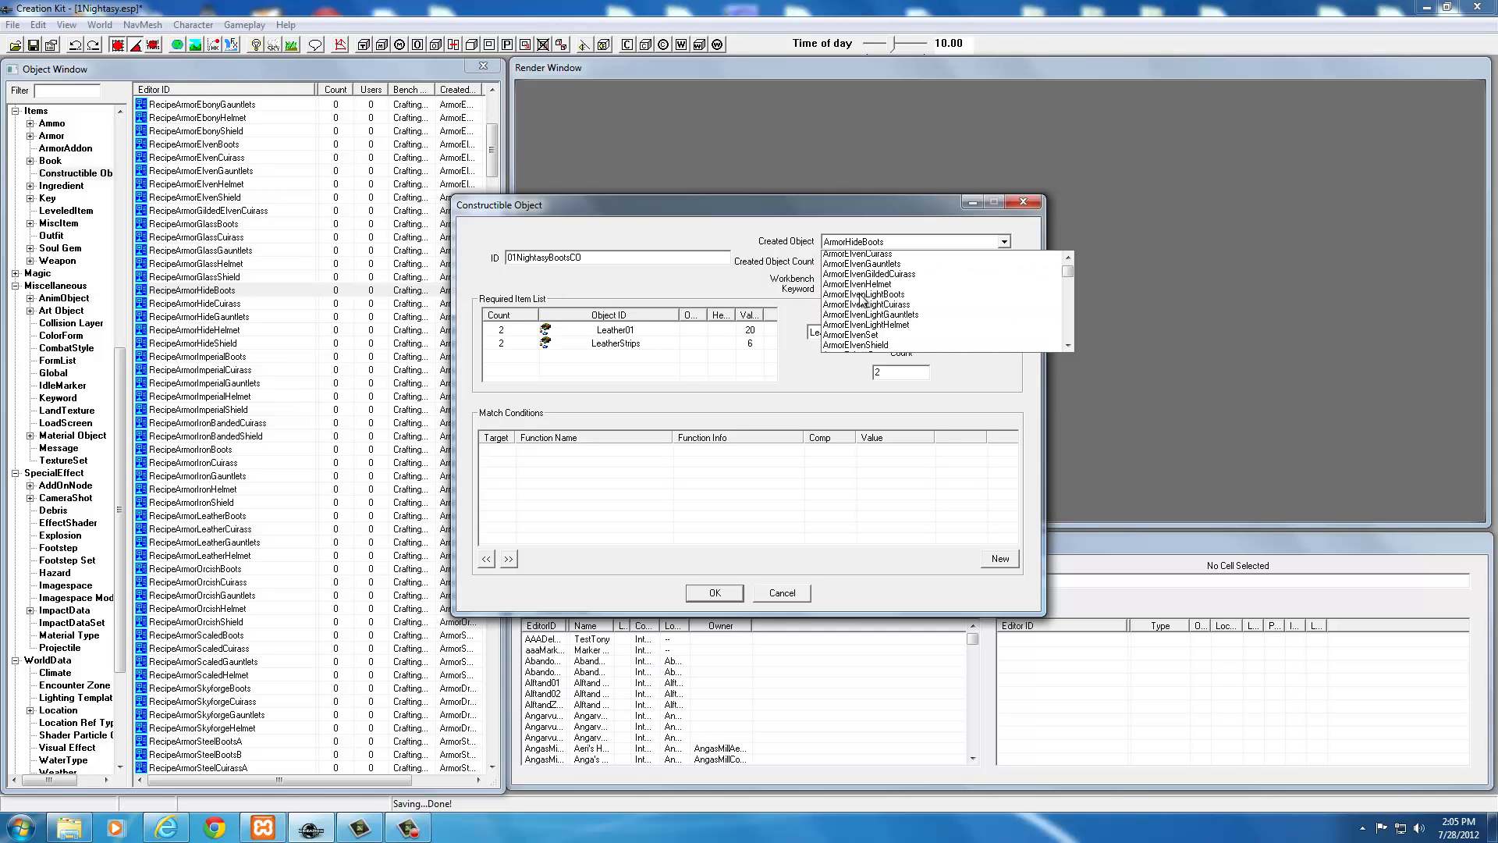
scroll(862, 300, "up", 15)
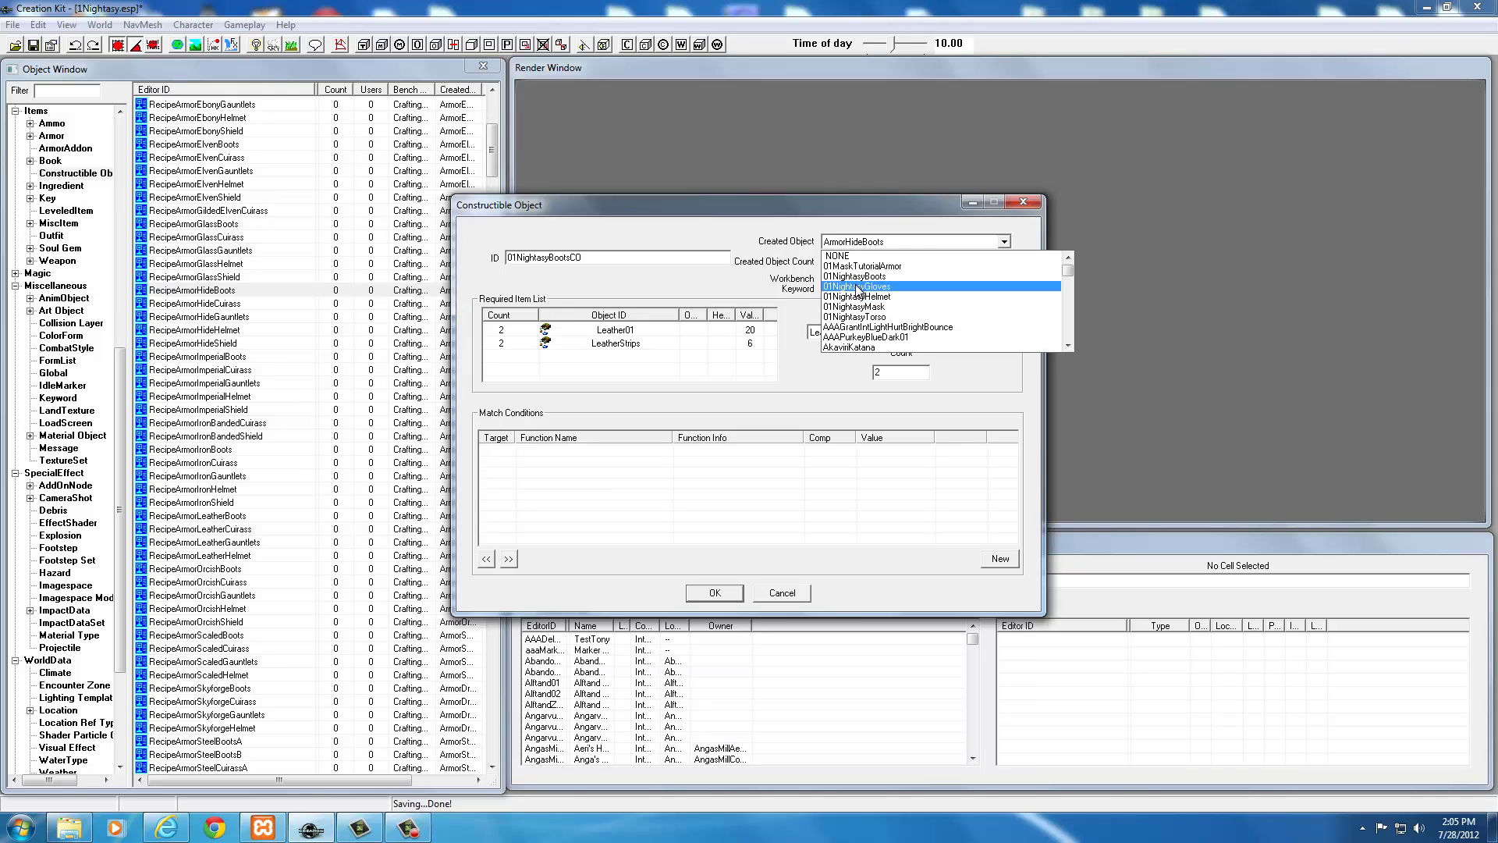
left_click(855, 276)
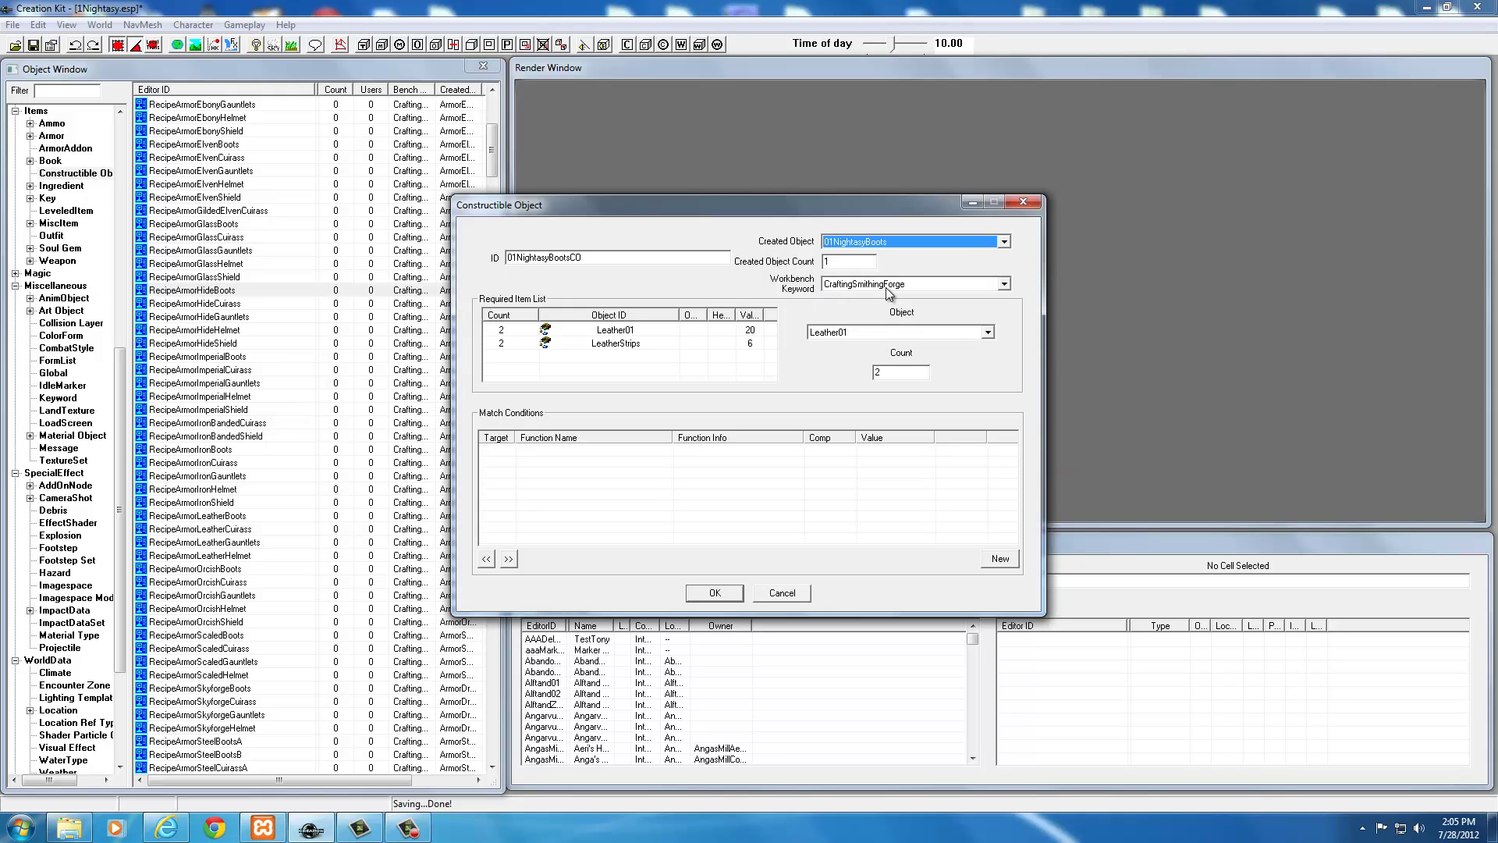
- Delete the Leather01 entry from the boots recipe's required item list
left_click(601, 344)
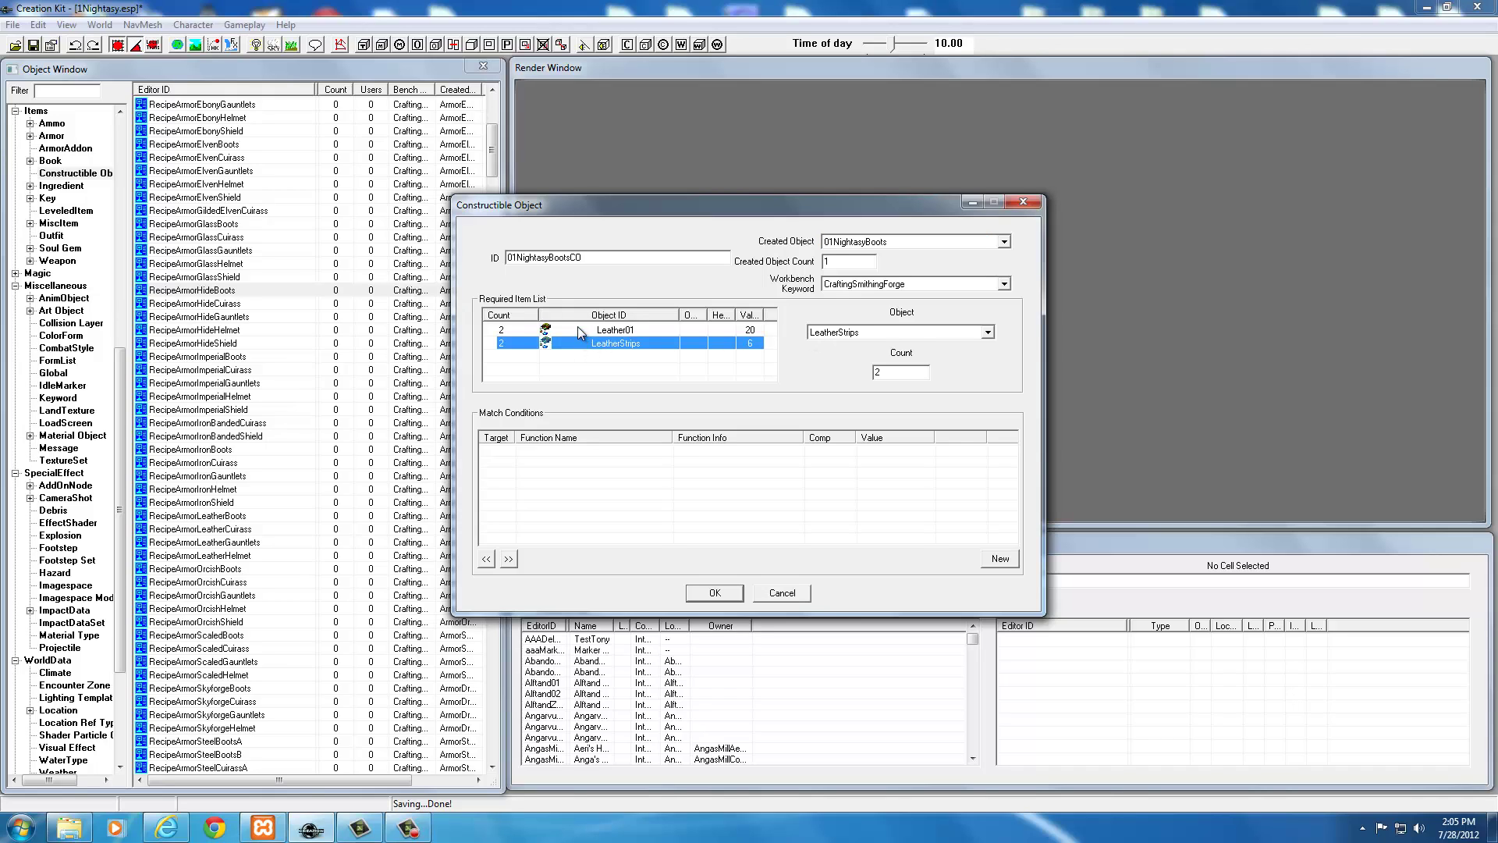
right_click(579, 328)
left_click(602, 355)
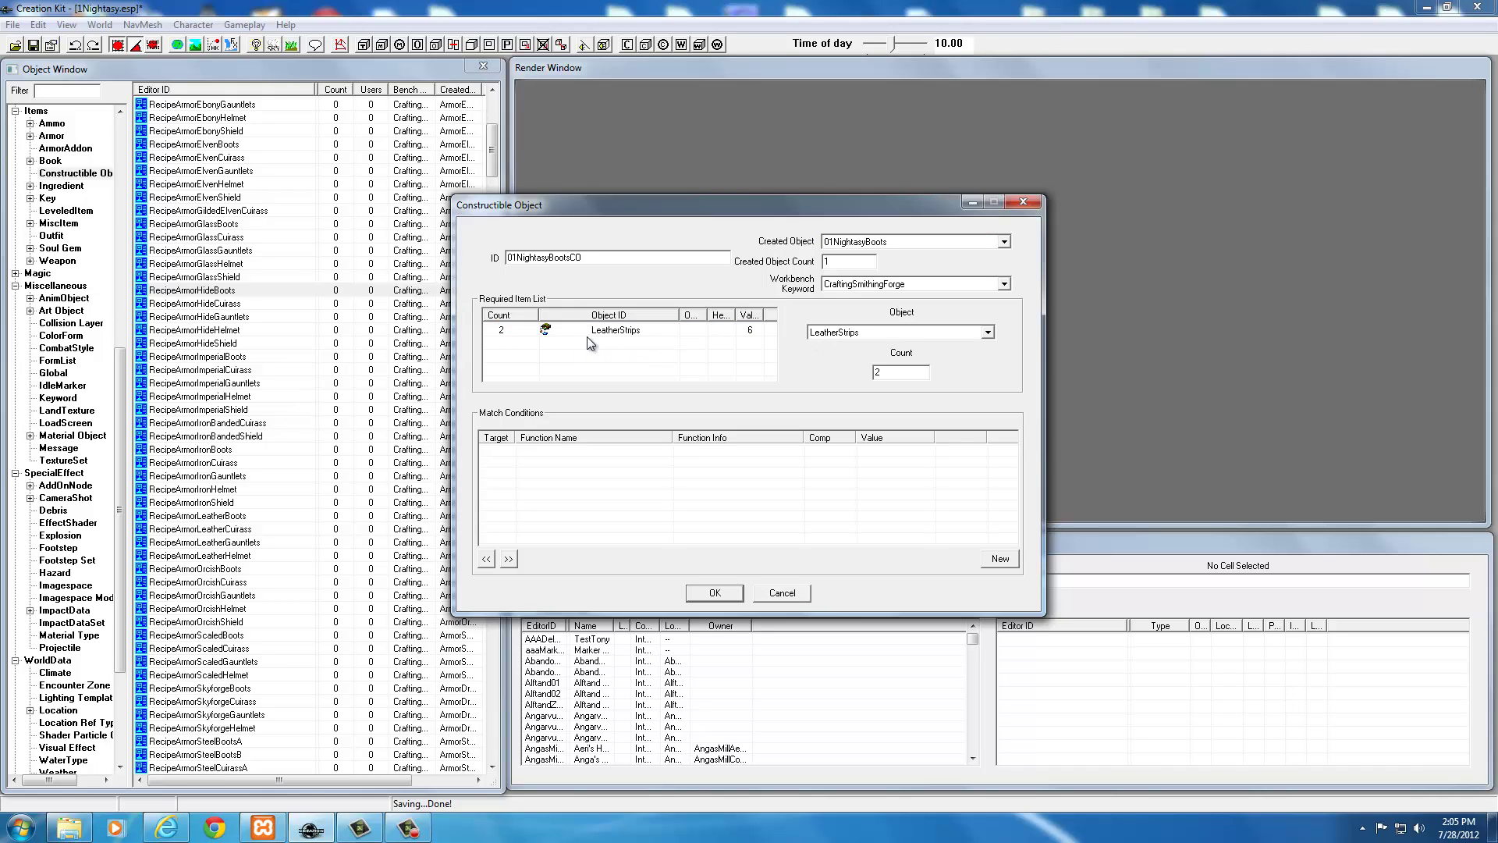
- Set the LeatherStrips count to 1 in the boots recipe and save it as a new form
left_click(592, 330)
key("Tab")
key("Tab")
type("1")
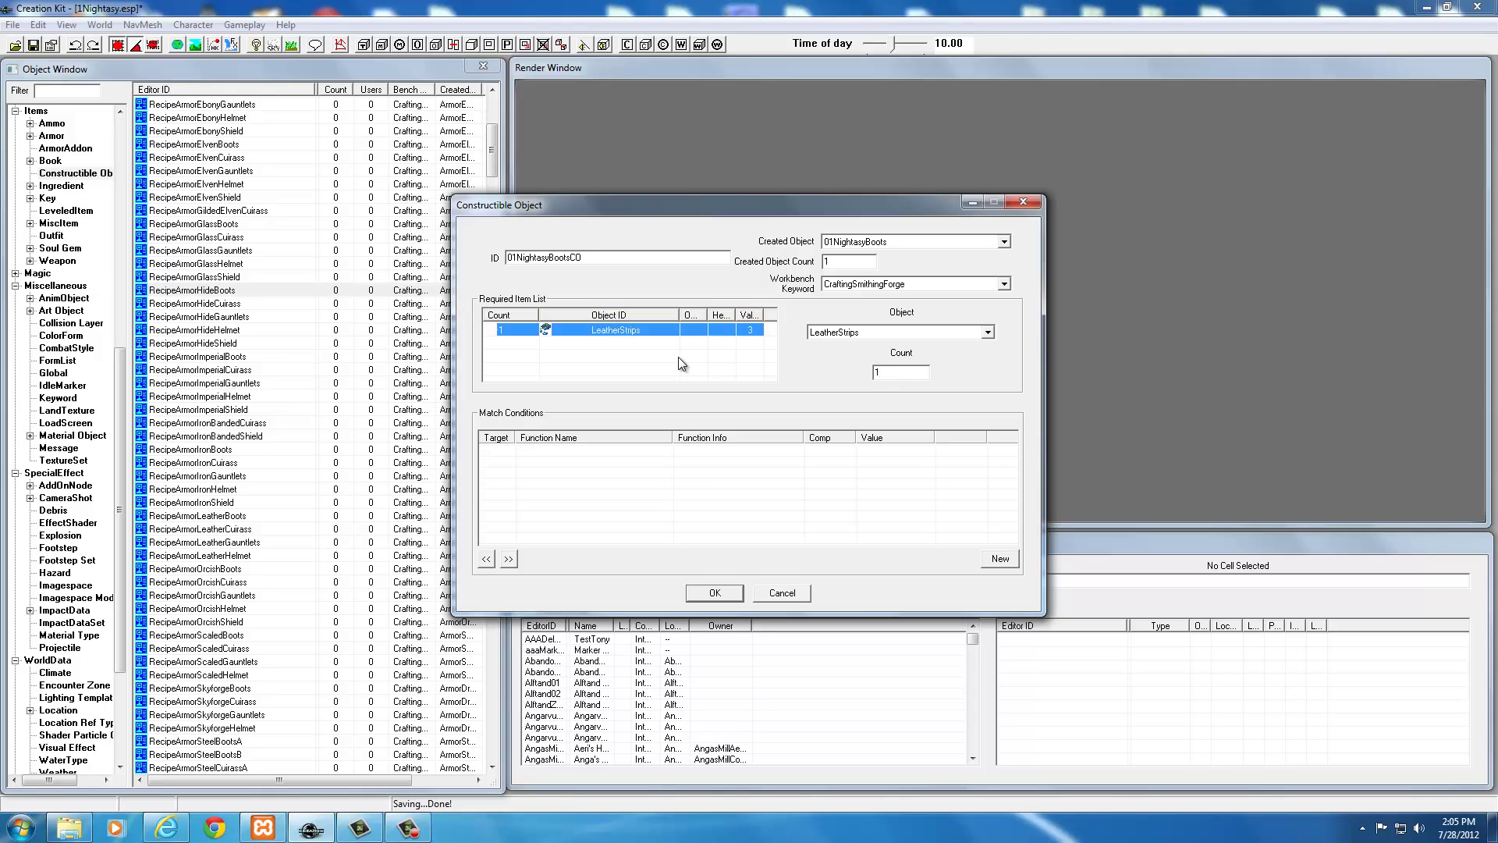
left_click(630, 373)
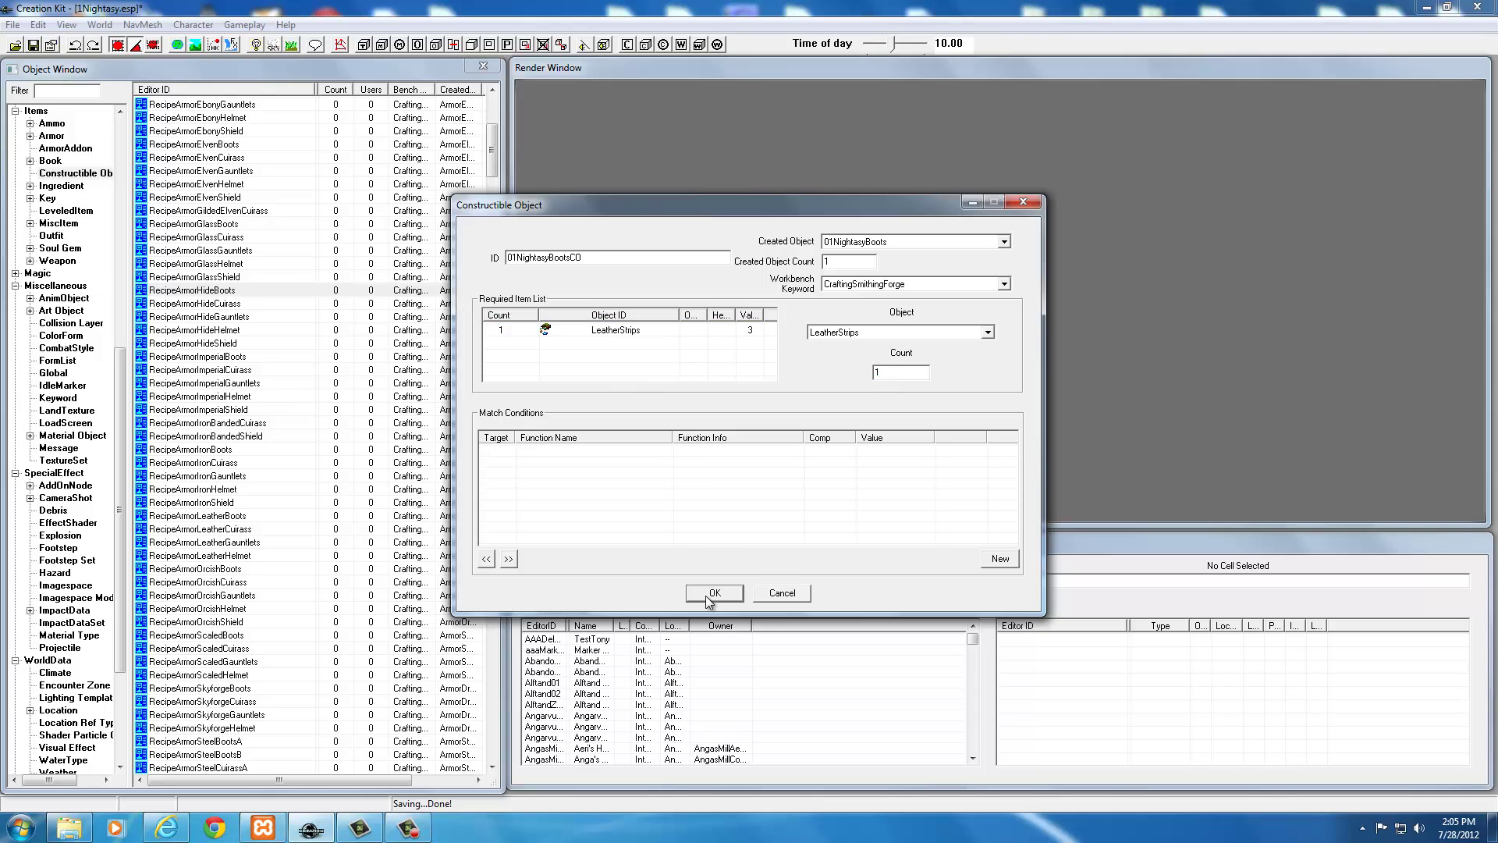
left_click(710, 594)
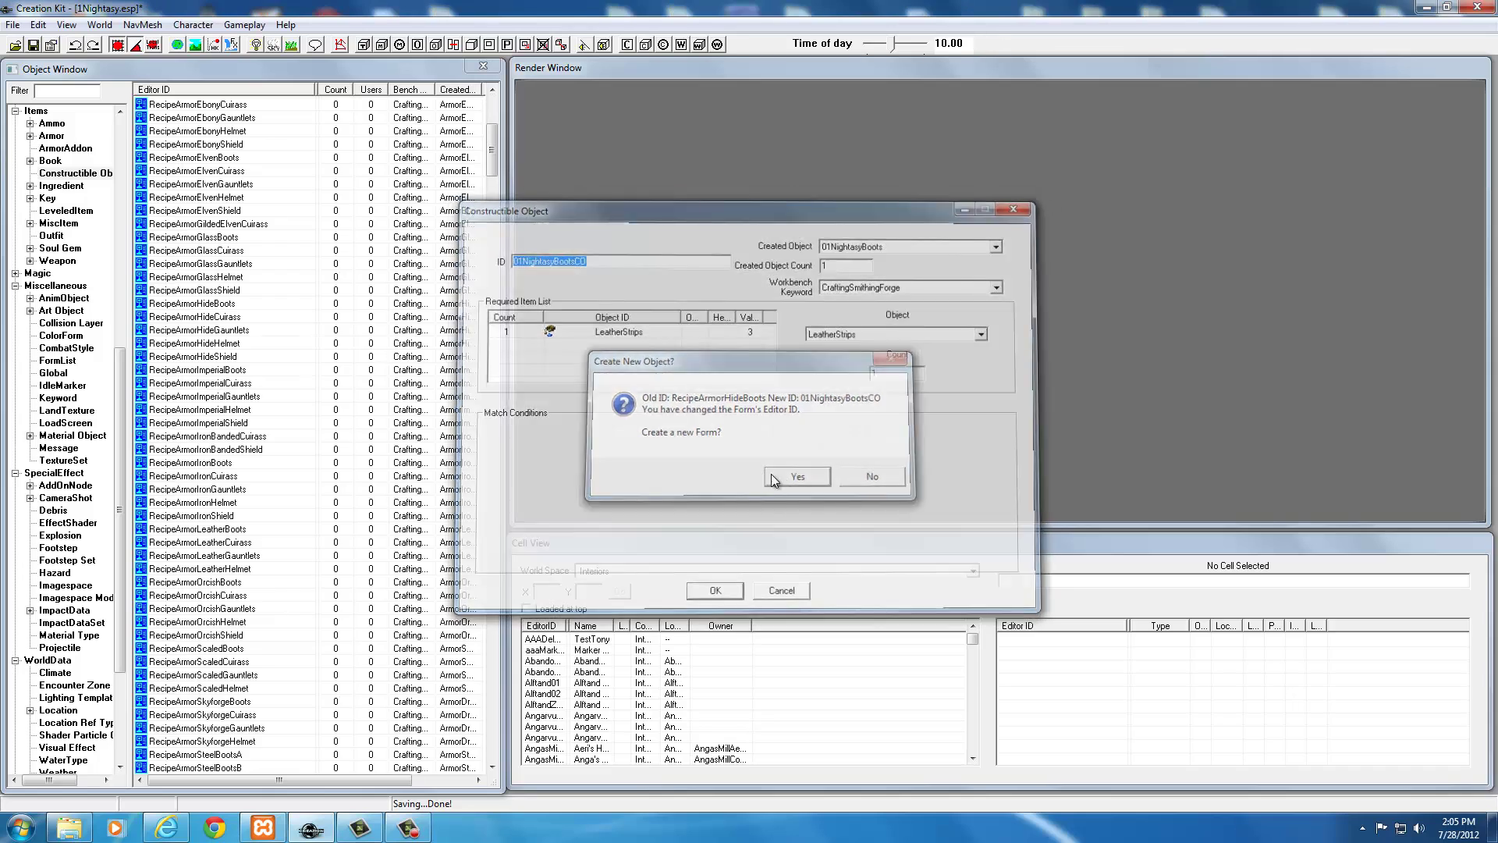
left_click(796, 476)
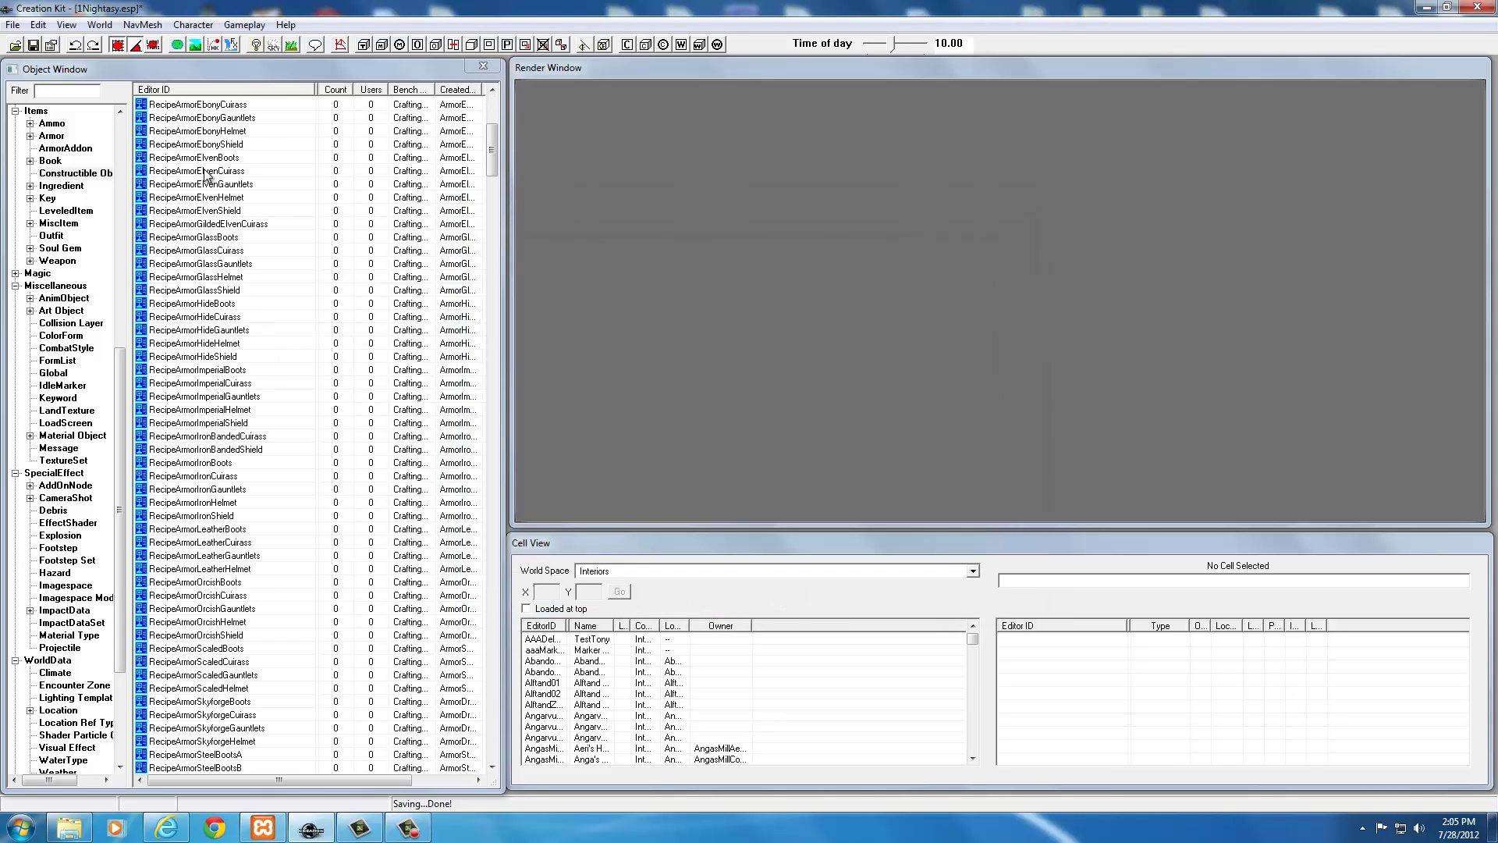
- Open the RecipeArmorHideGauntlets recipe, set its created object to 01NightasyGloves and change its ID to 01NightasyGlovesCO
left_click(200, 330)
double_click(200, 330)
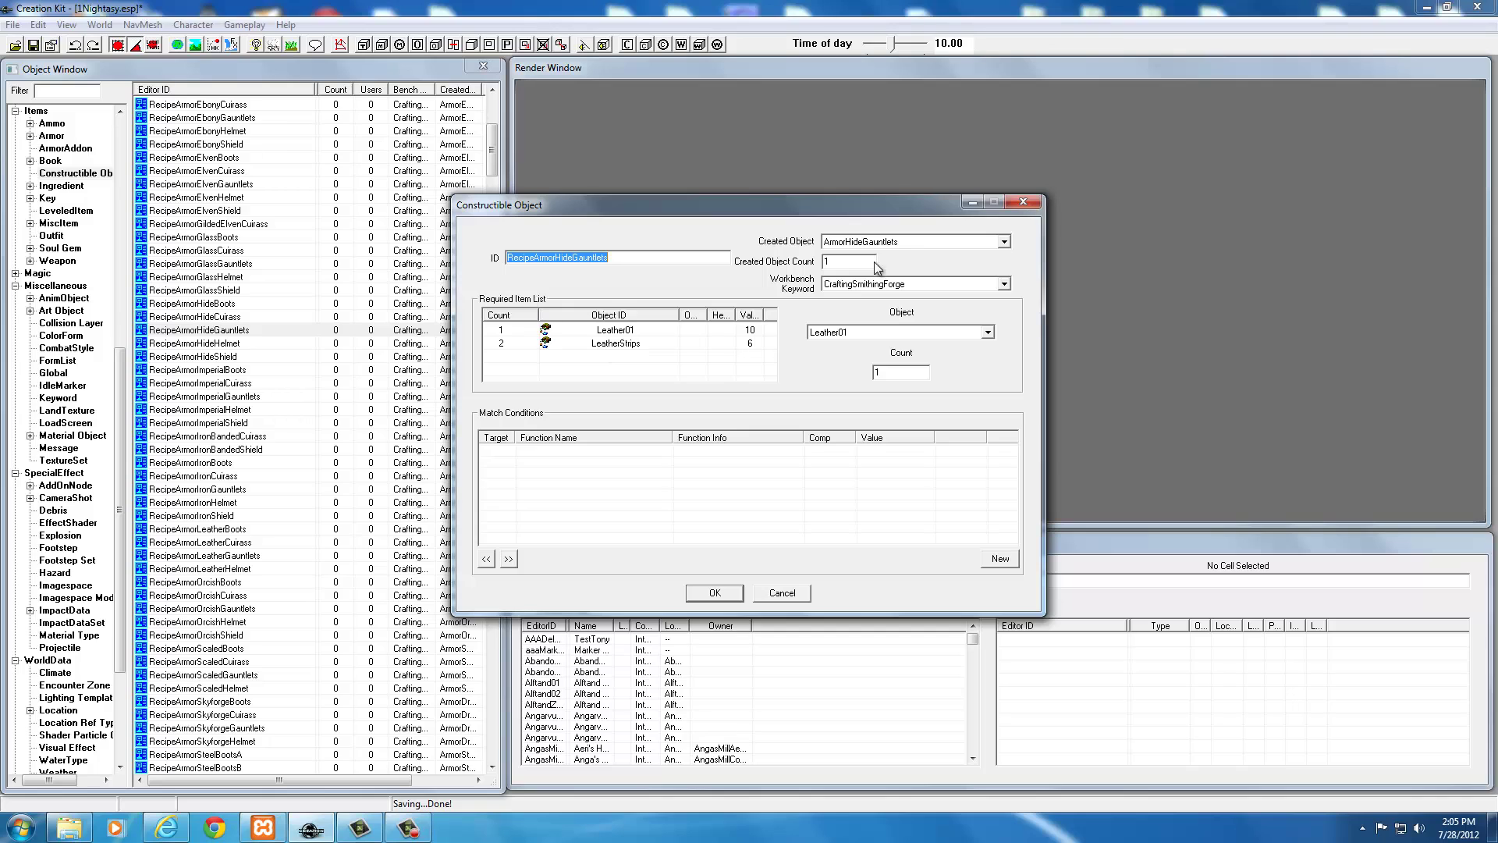
left_click(886, 242)
scroll(877, 290, "up", 15)
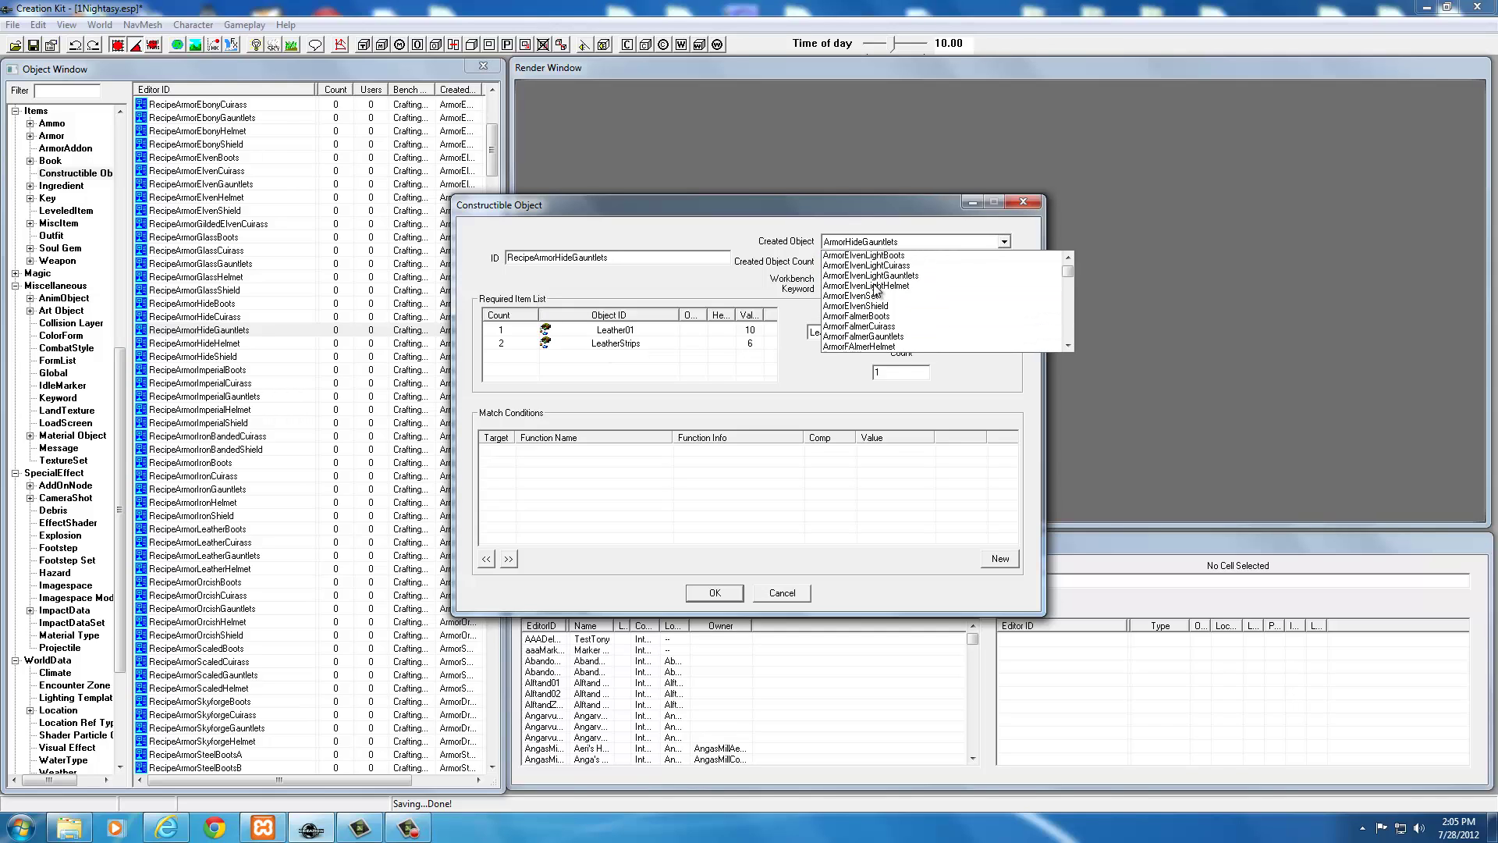
scroll(877, 290, "up", 3)
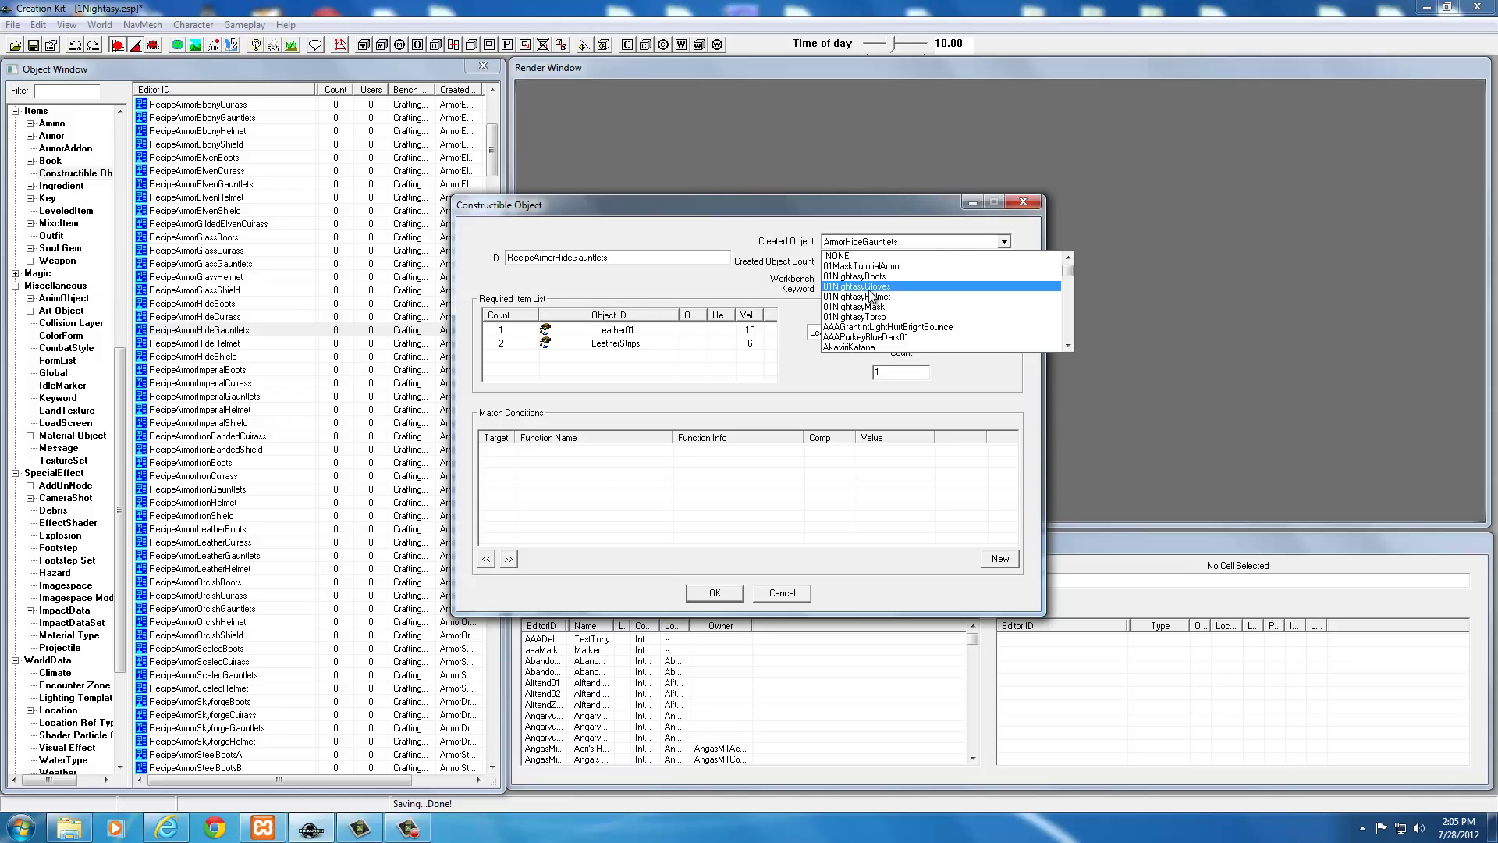
left_click(852, 287)
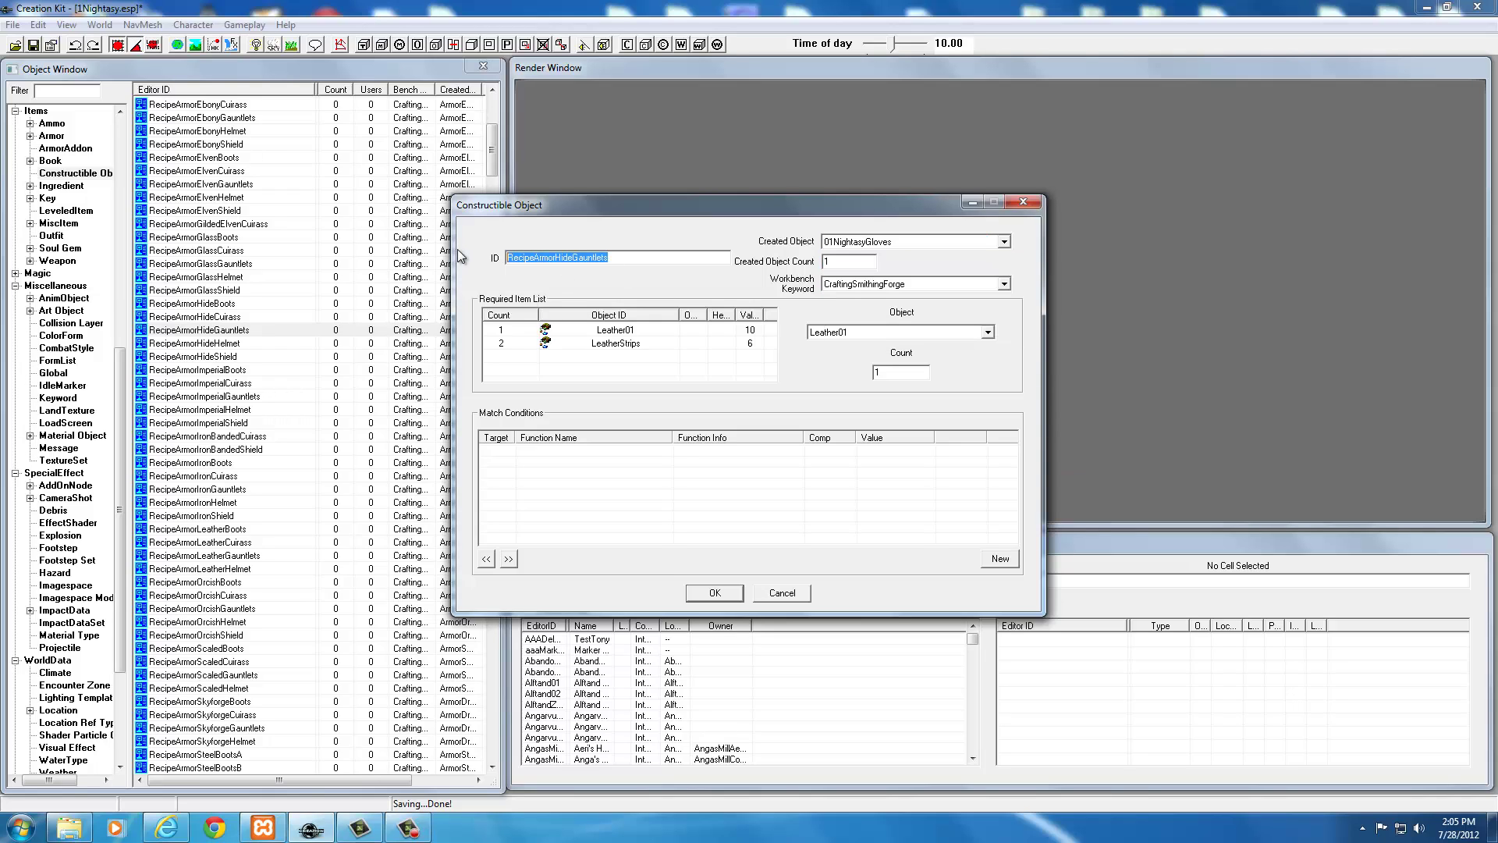
type("01NightasyGlovesCO")
- Delete the Leather01 entry from the gloves recipe's required item list
left_click(589, 345)
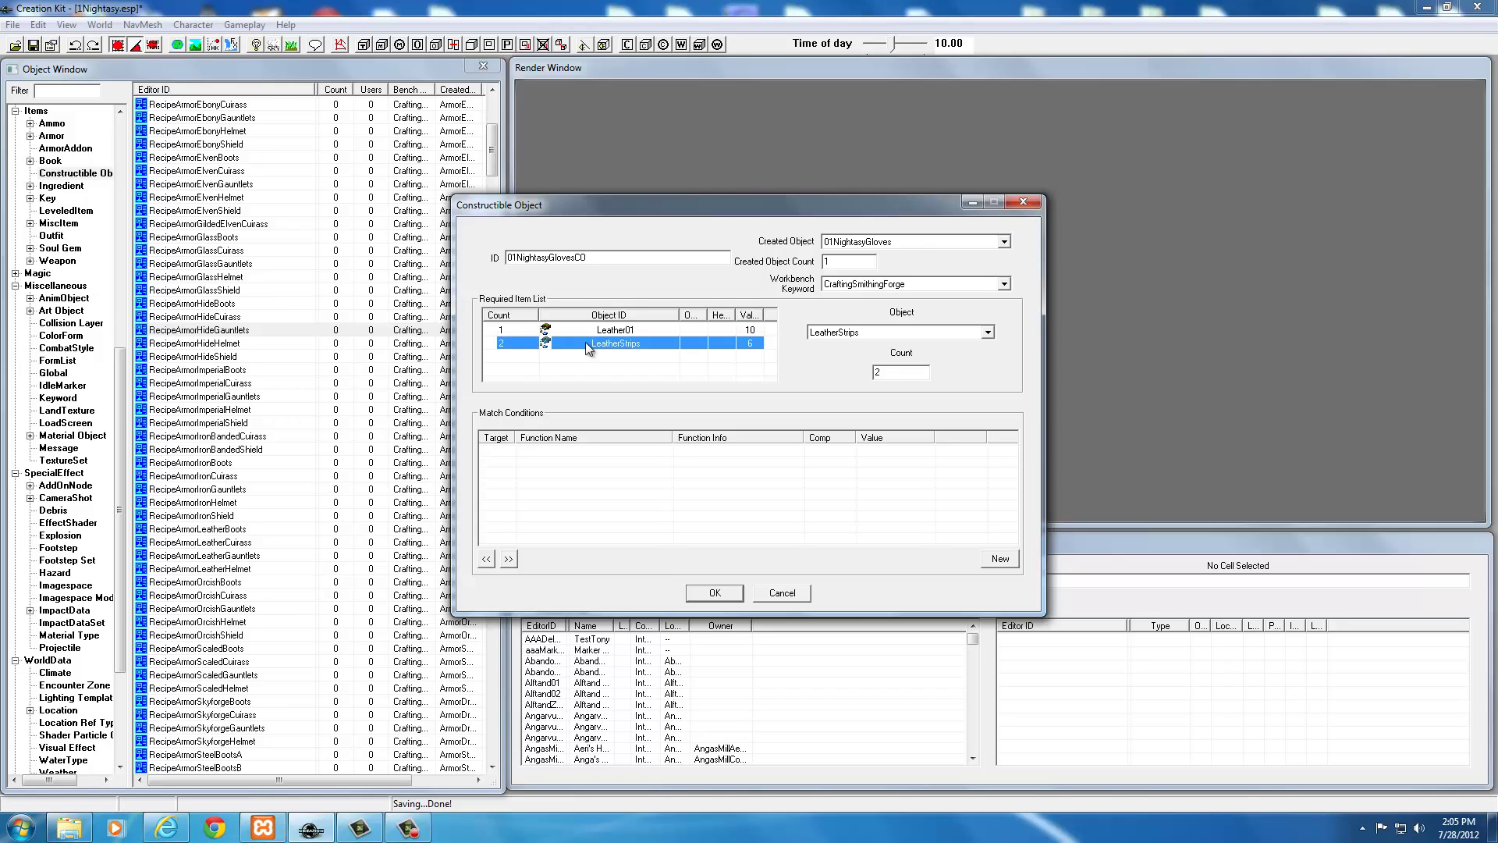
left_click(586, 334)
right_click(593, 341)
left_click(616, 361)
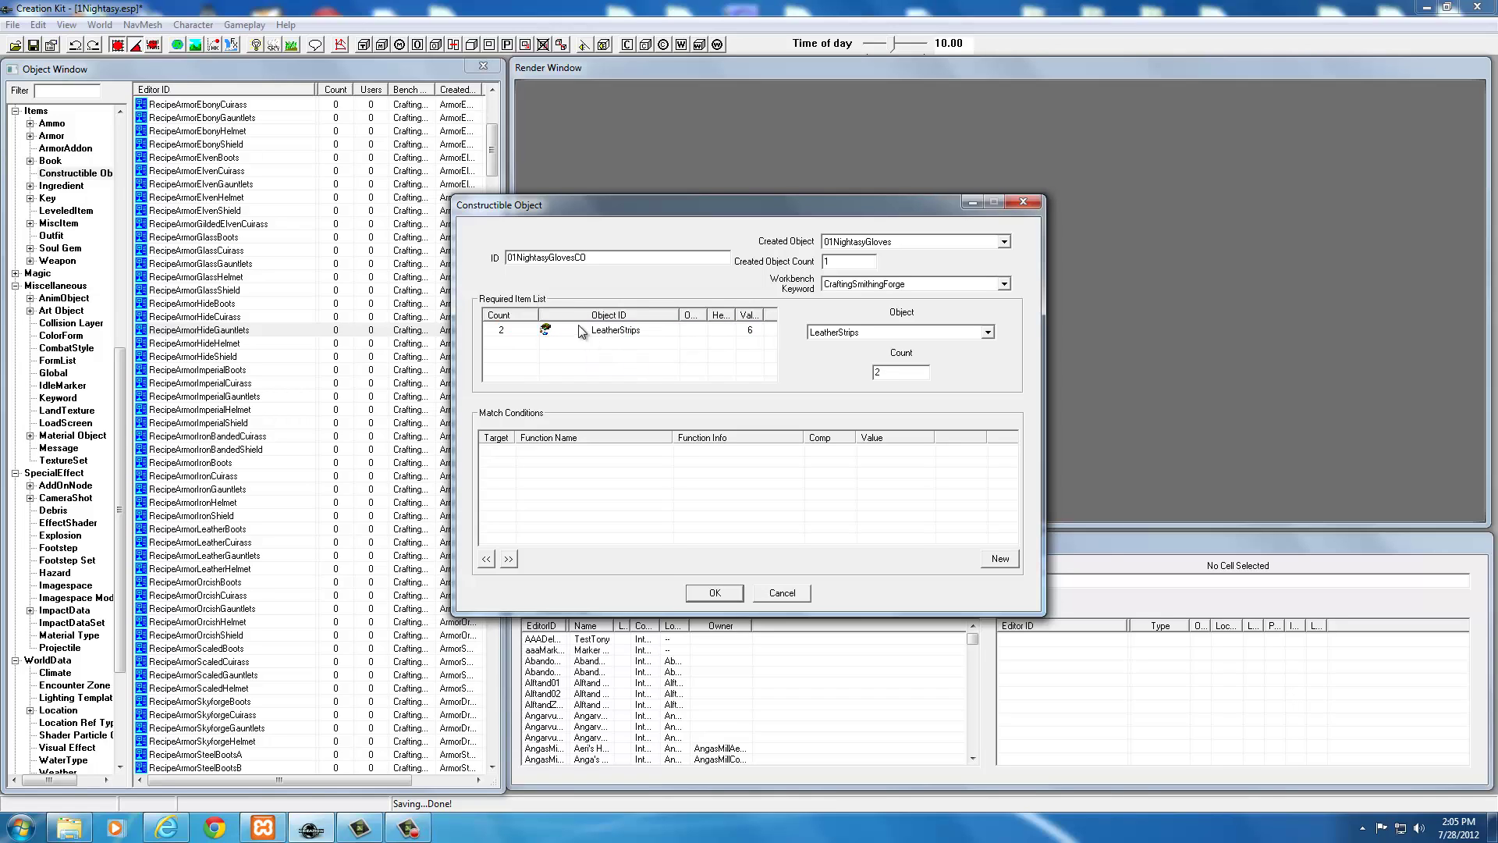
- Set the LeatherStrips count to 1 in the gloves recipe and save it as a new form
left_click(589, 330)
double_click(880, 372)
type("1")
left_click(621, 360)
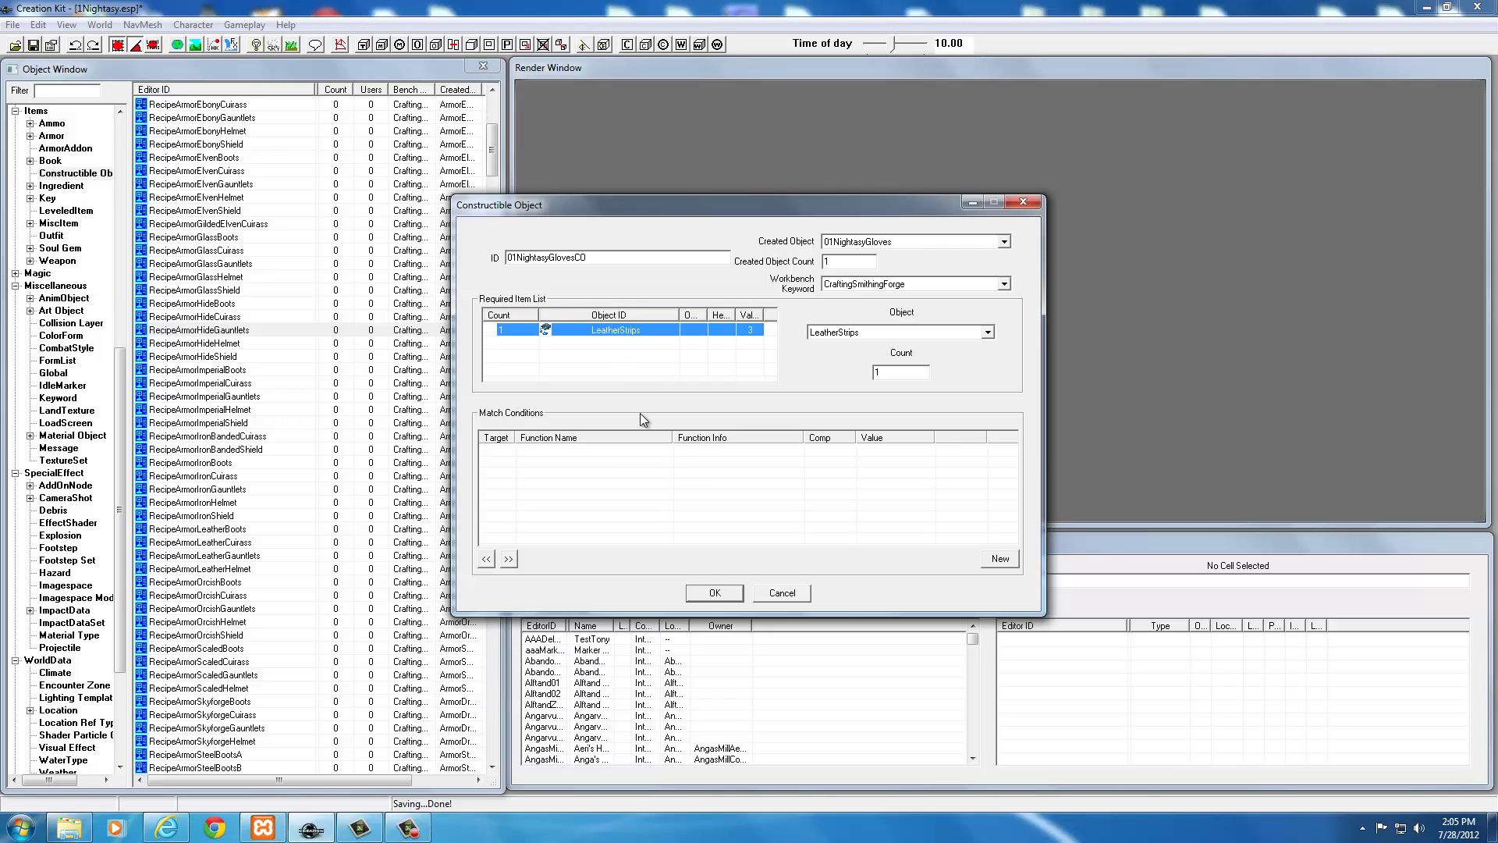
left_click(706, 593)
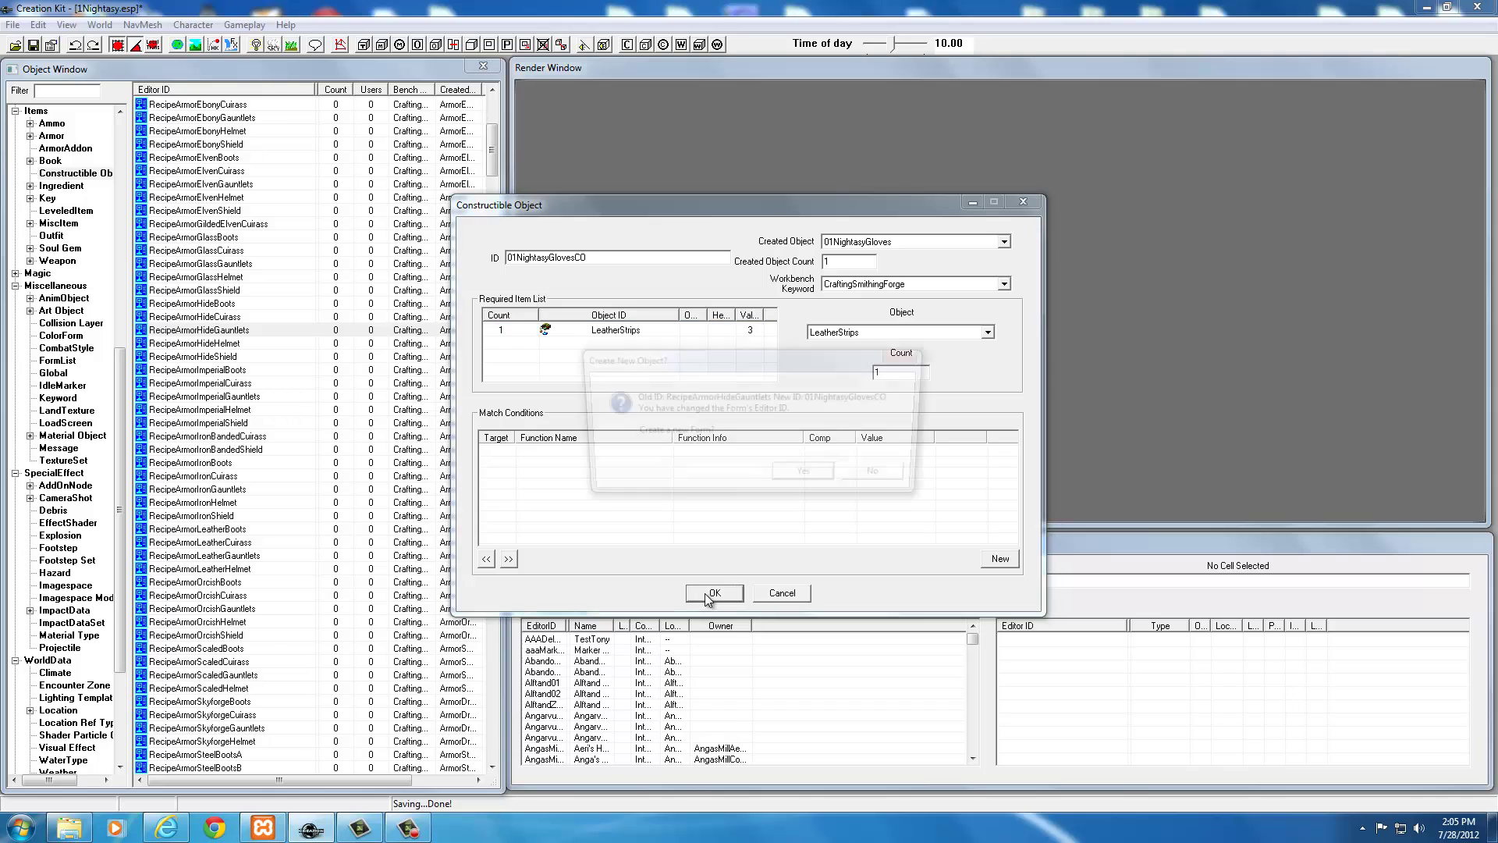
left_click(810, 476)
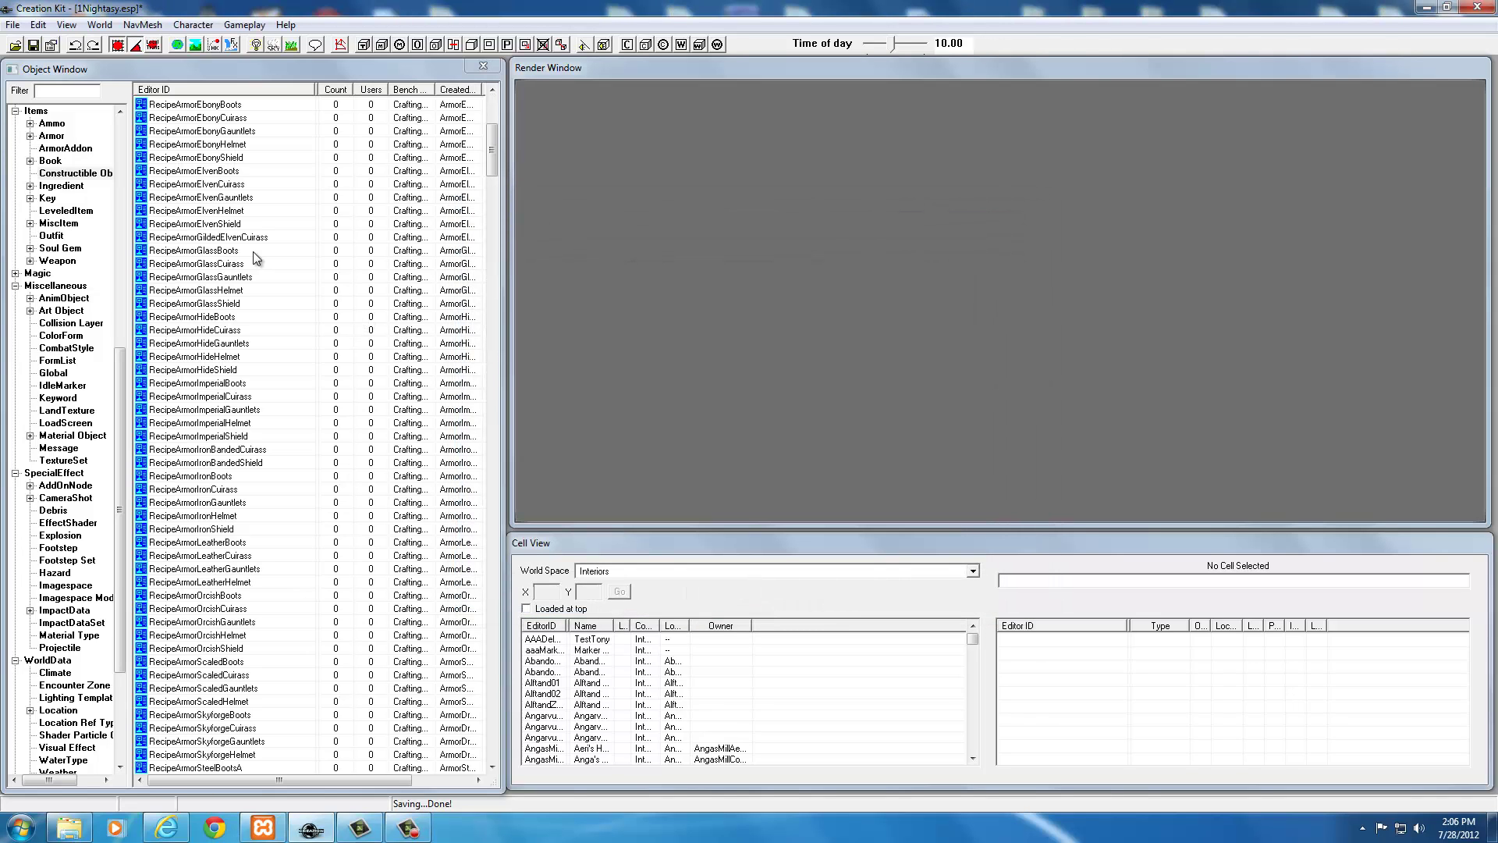
- Open the RecipeArmorHideHelmet recipe, change its ID to 01NightasyHelmetCO and set the created object to 01NightasyHelmet
left_click(201, 358)
double_click(200, 359)
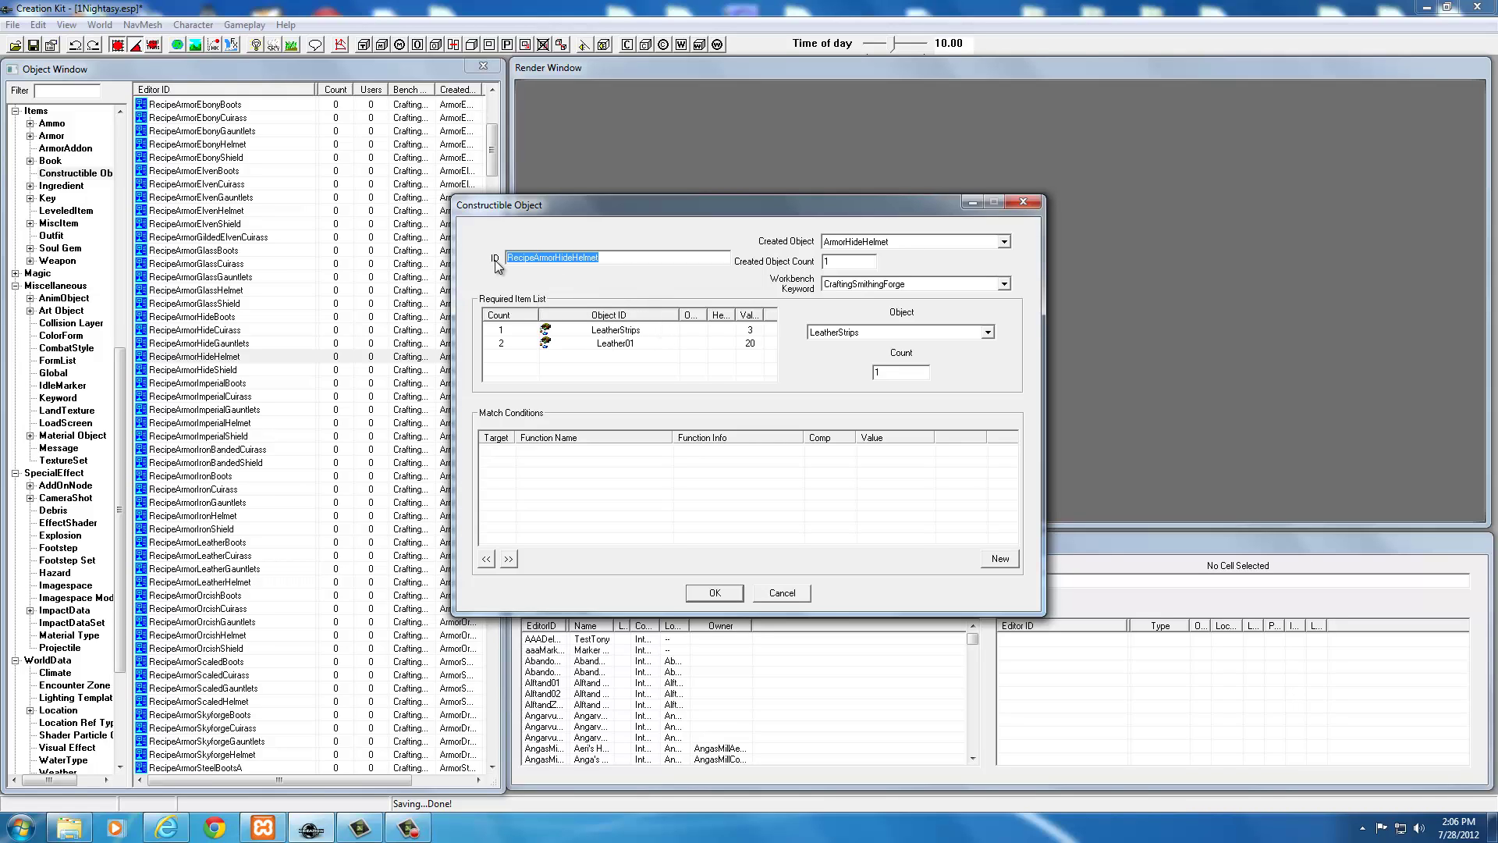
type("01NightasyHelmetCO")
left_click(872, 243)
scroll(880, 275, "up", 5)
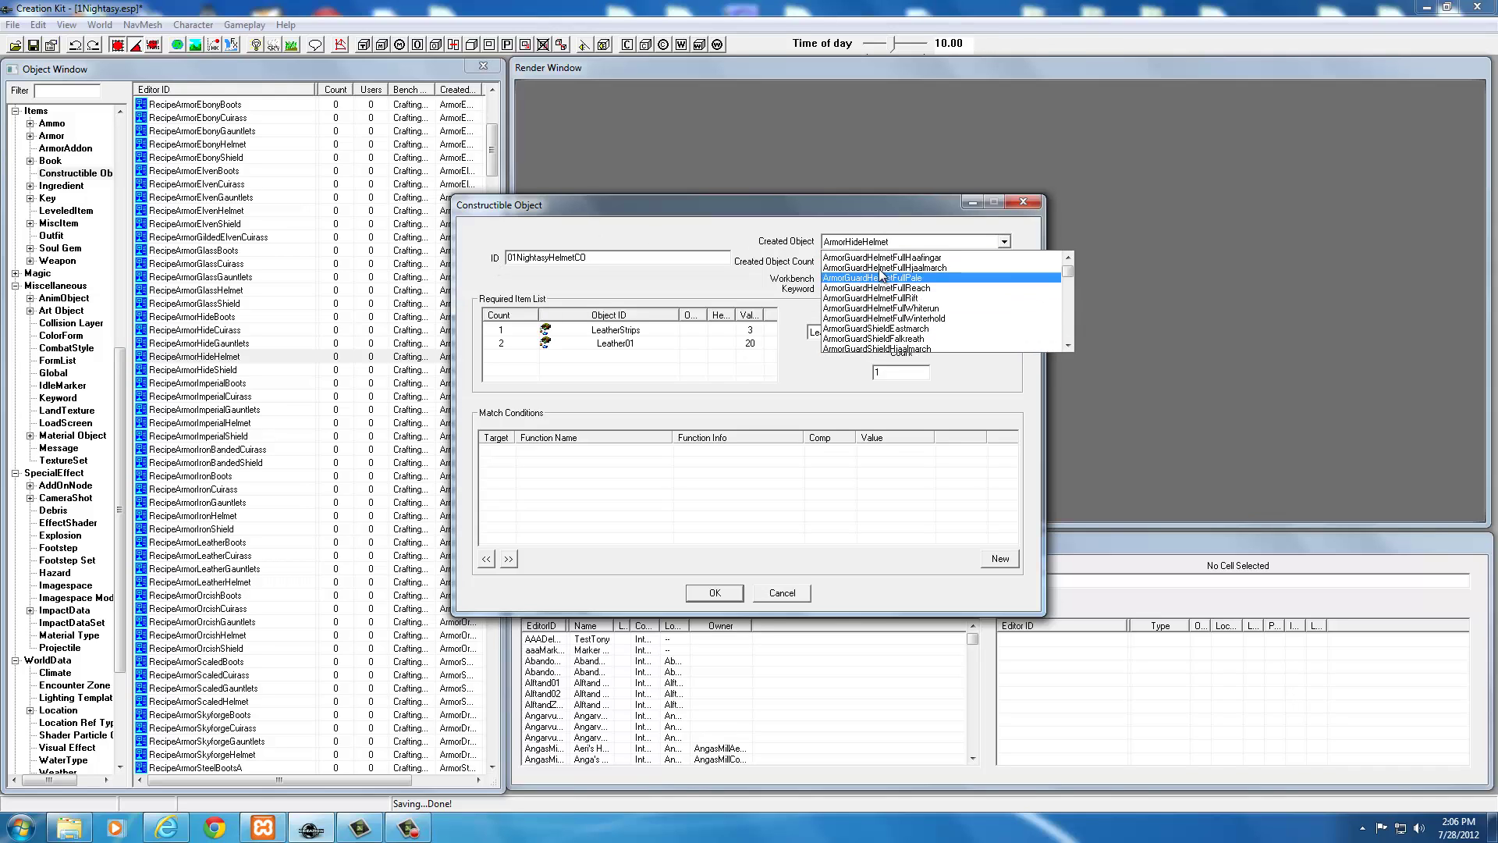
scroll(880, 276, "up", 15)
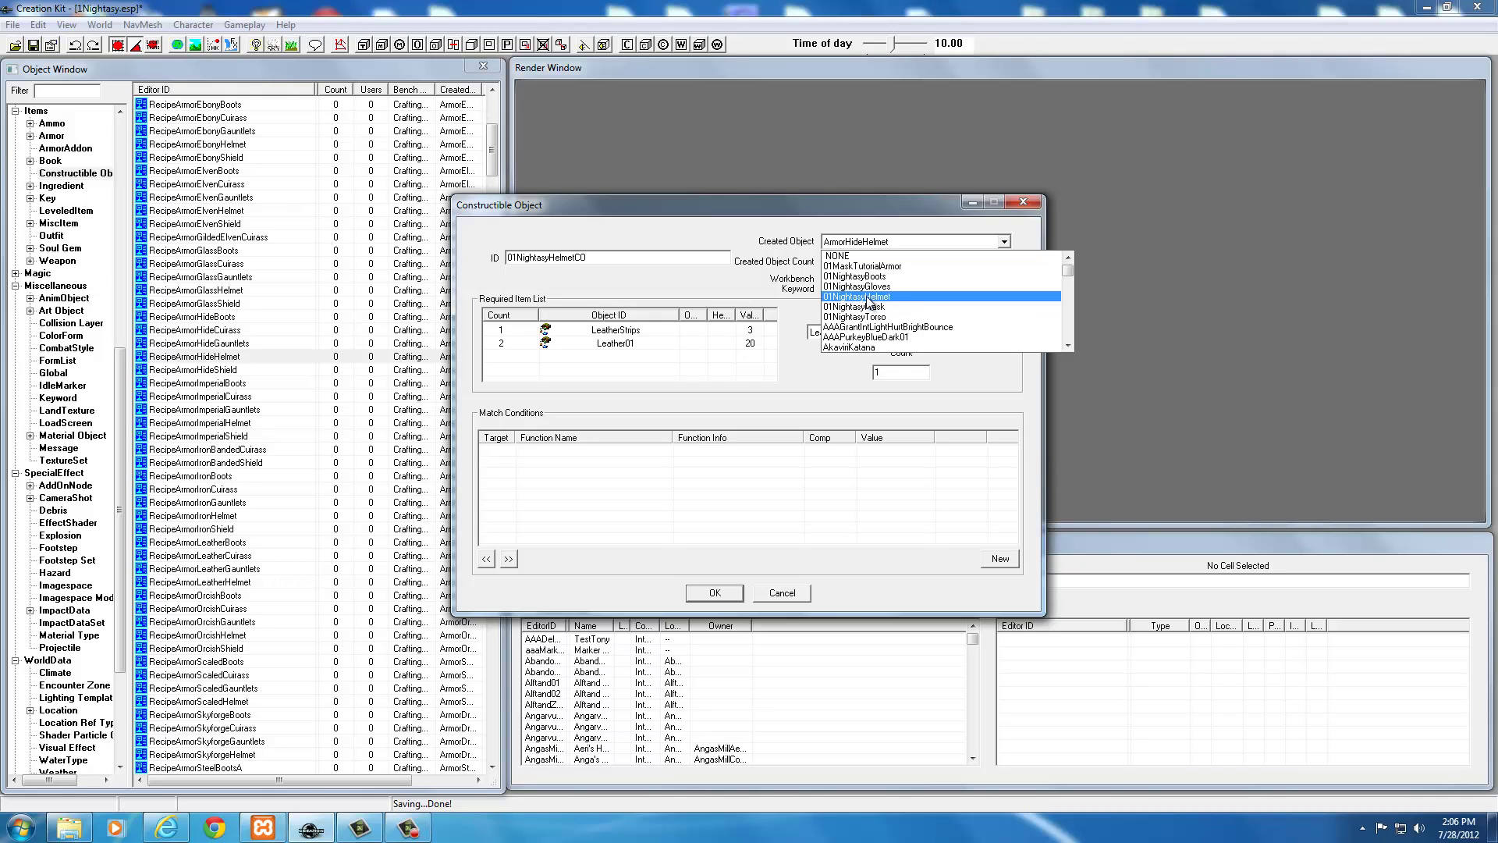
left_click(868, 297)
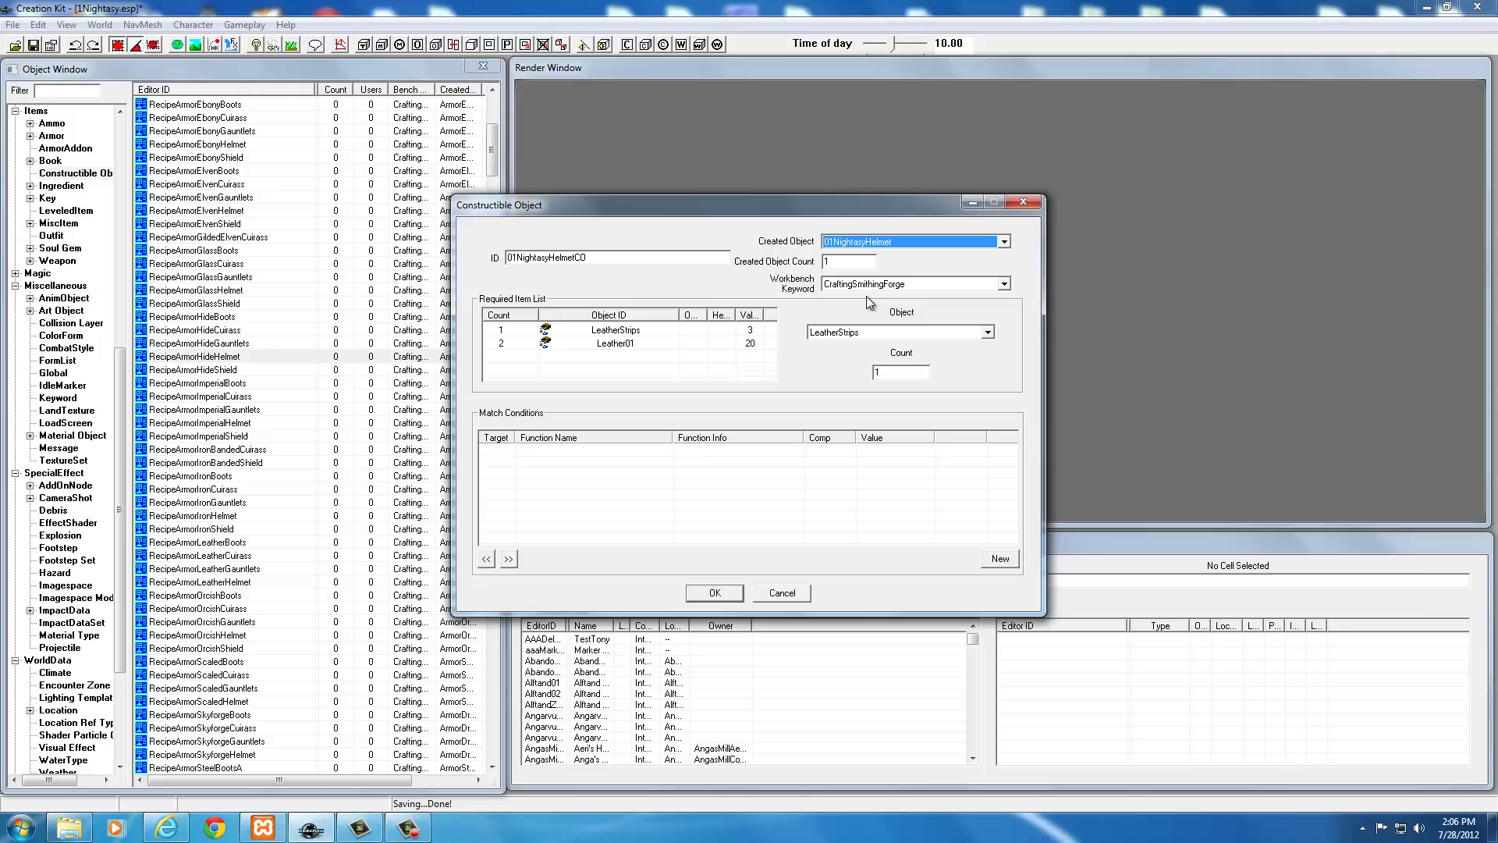
- Delete the Leather01 entry from the helmet recipe's required item list and save the recipe as a new form
left_click(612, 331)
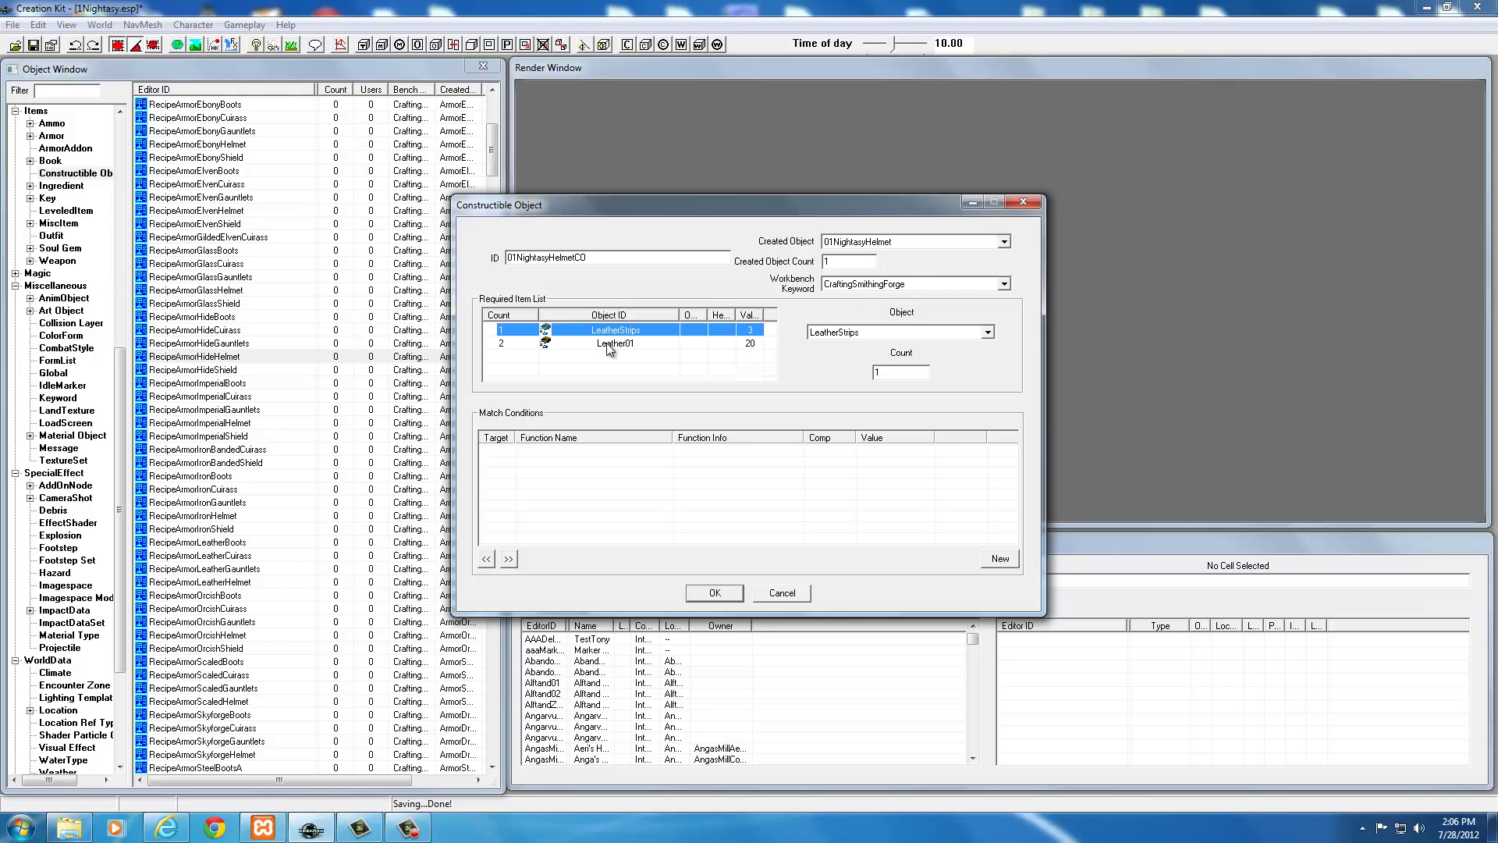
right_click(608, 344)
left_click(644, 370)
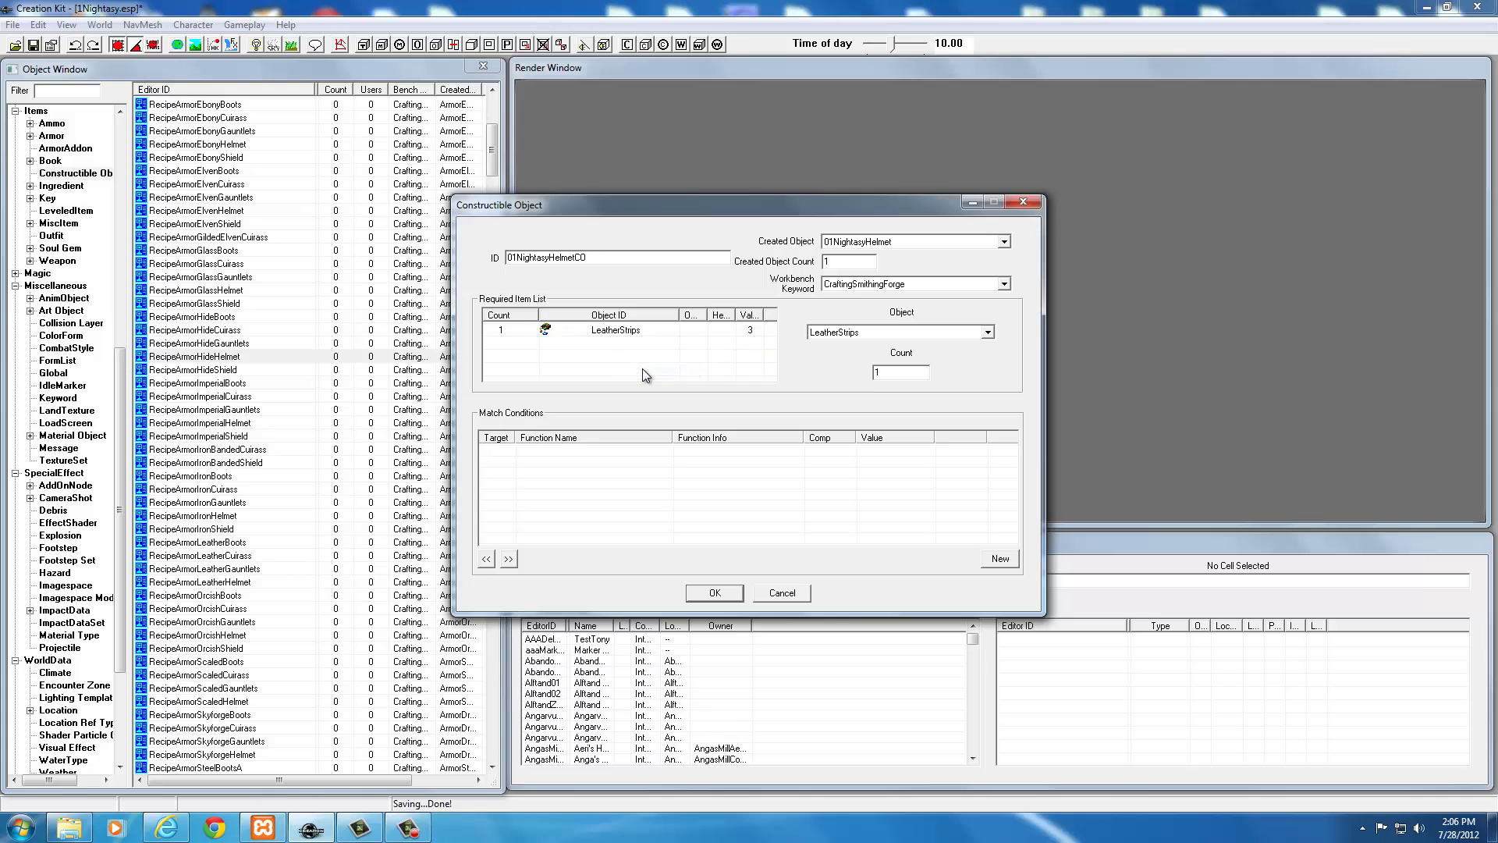
left_click(726, 592)
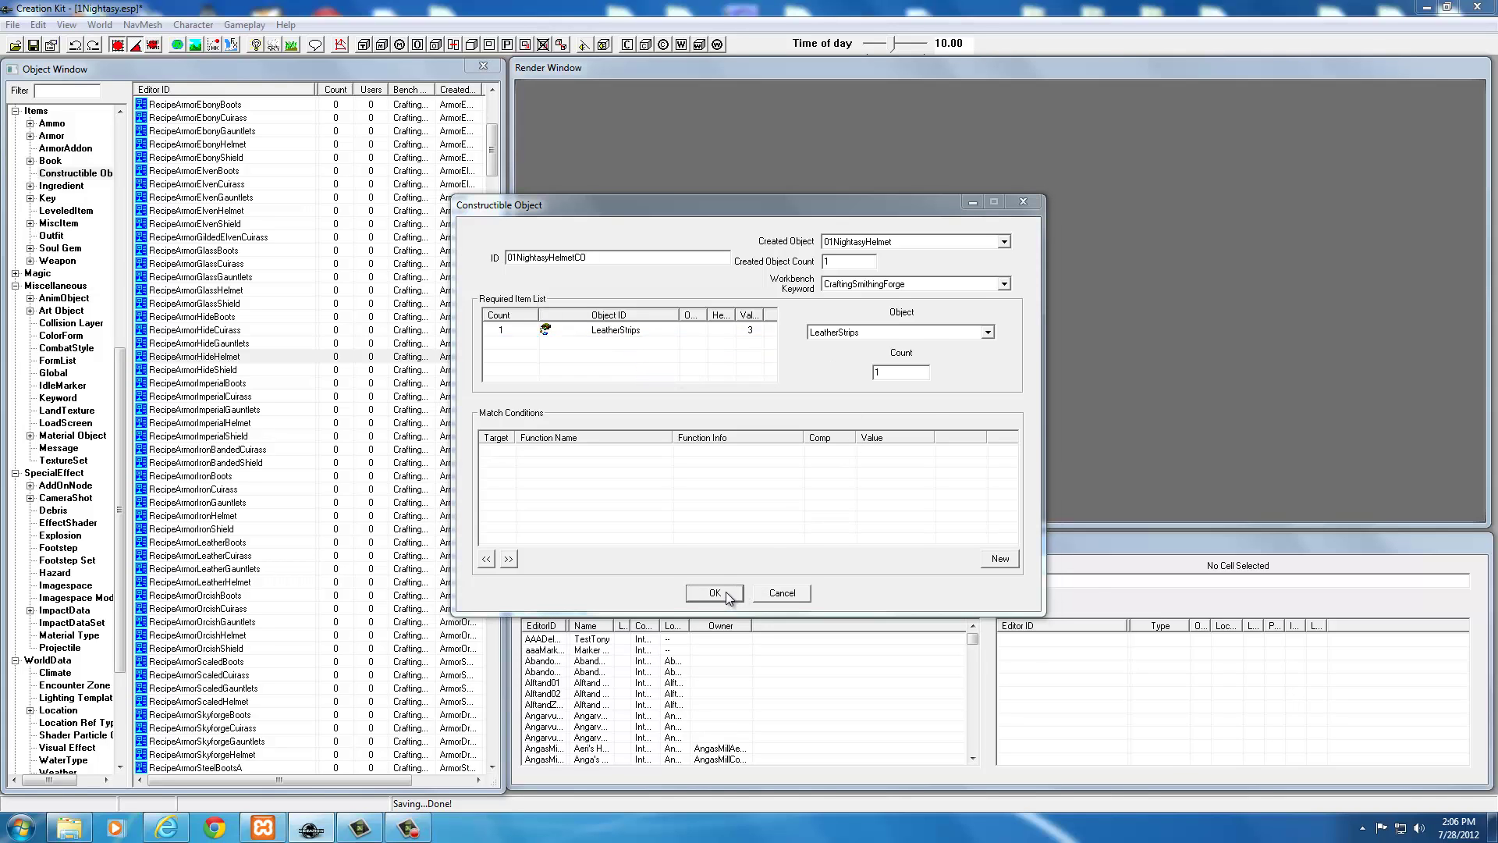
left_click(802, 477)
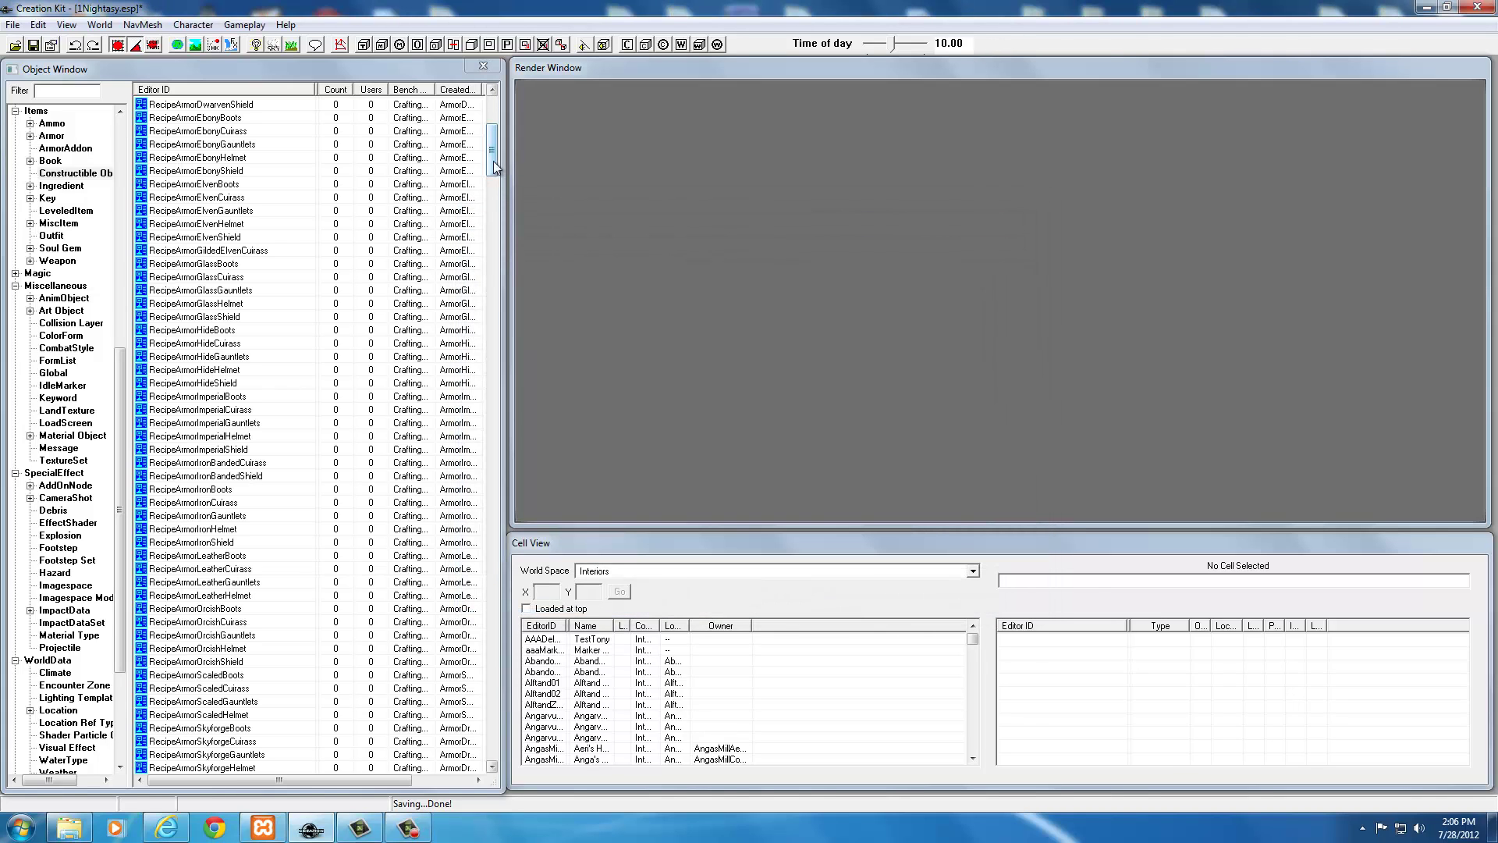
- Open the 01MaskTutorialCO recipe and change its ID to 01NightasyMaskCO
left_click_drag(493, 160, 490, 88)
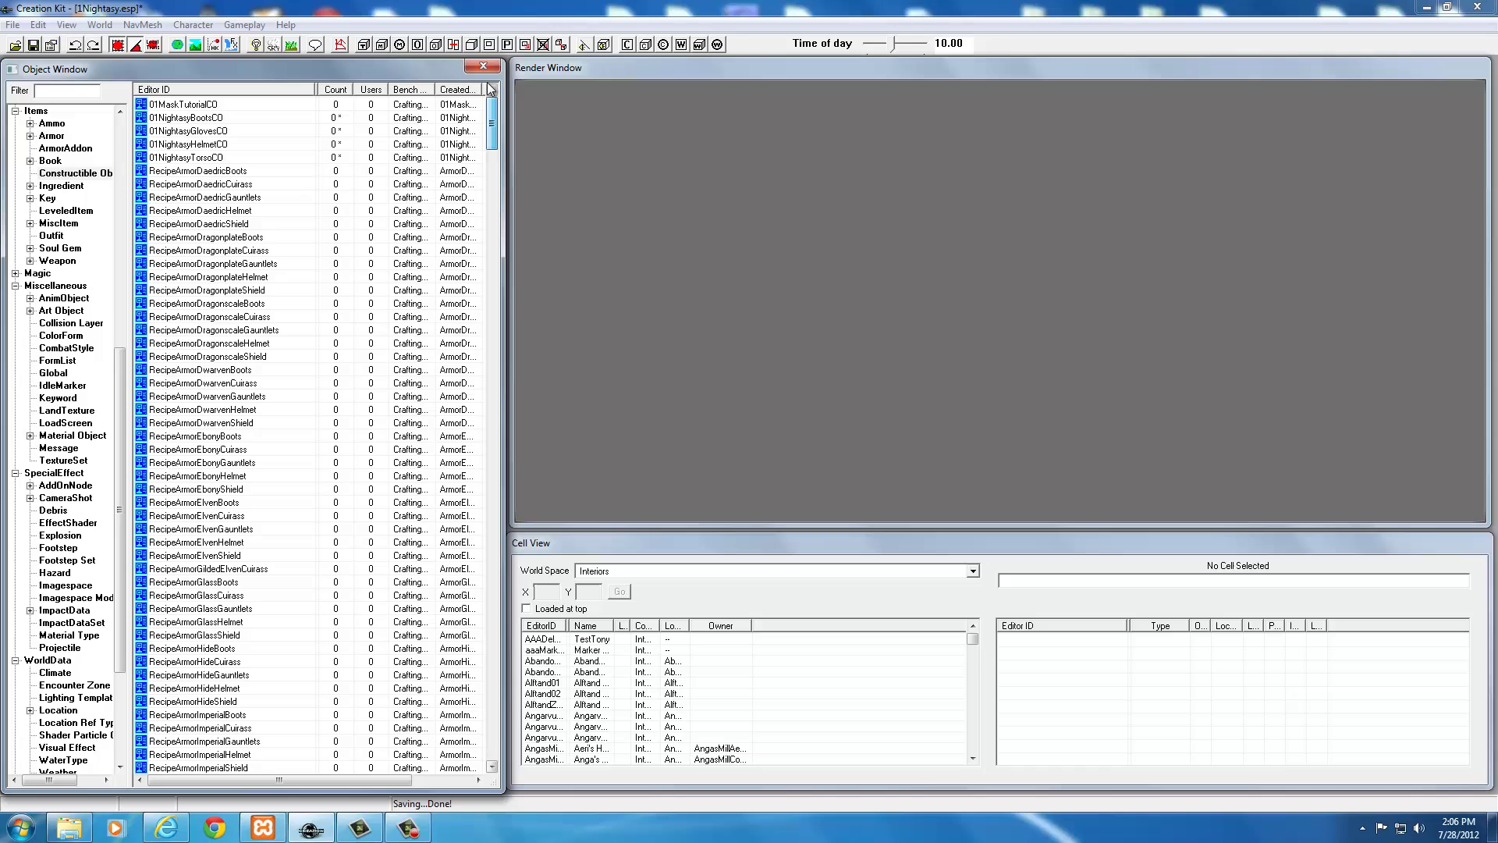
double_click(185, 107)
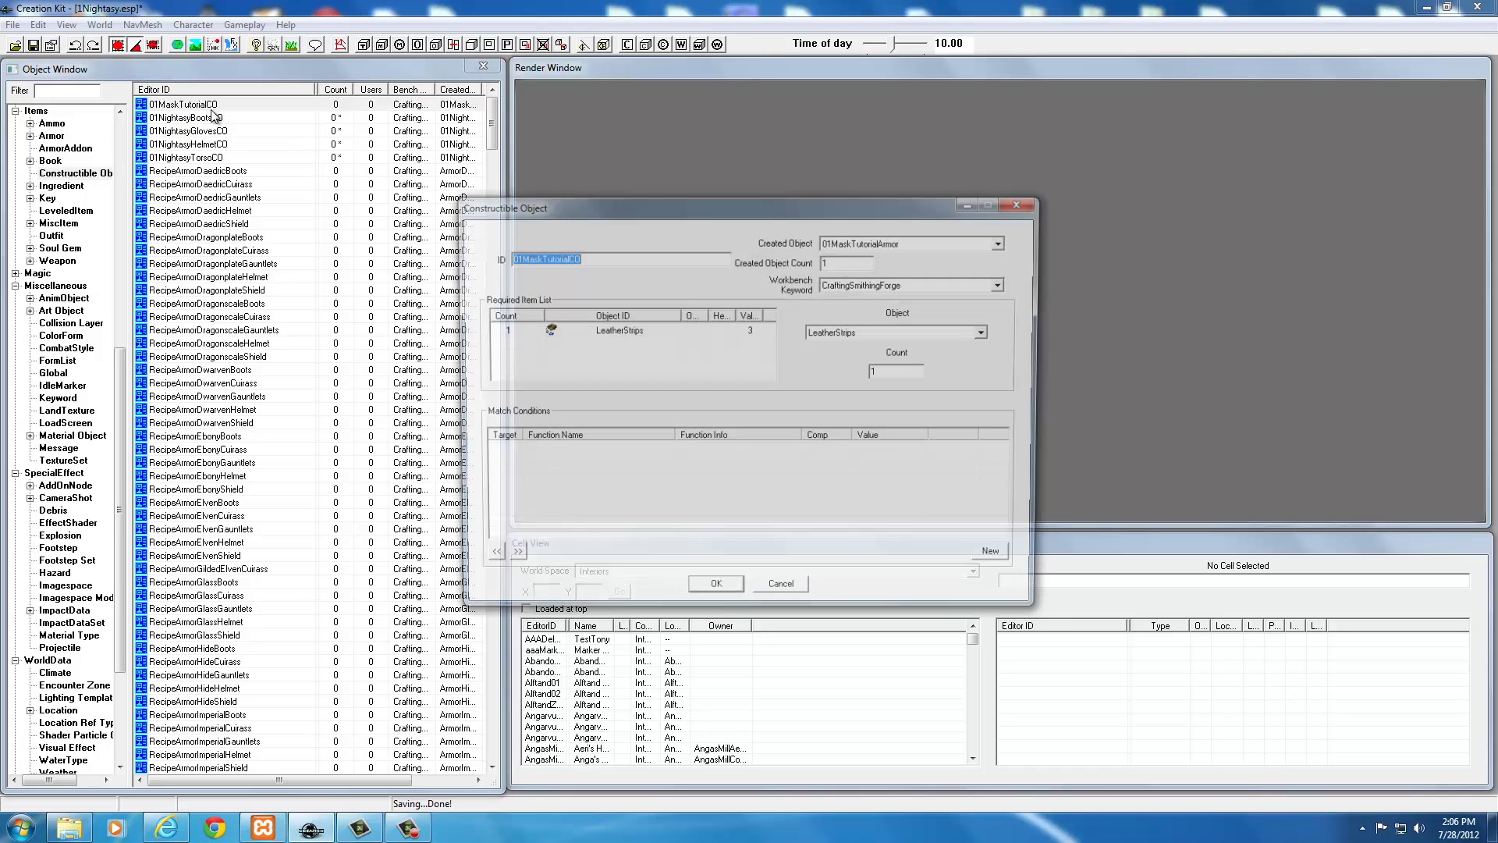
left_click_drag(600, 258, 518, 257)
type("Ni")
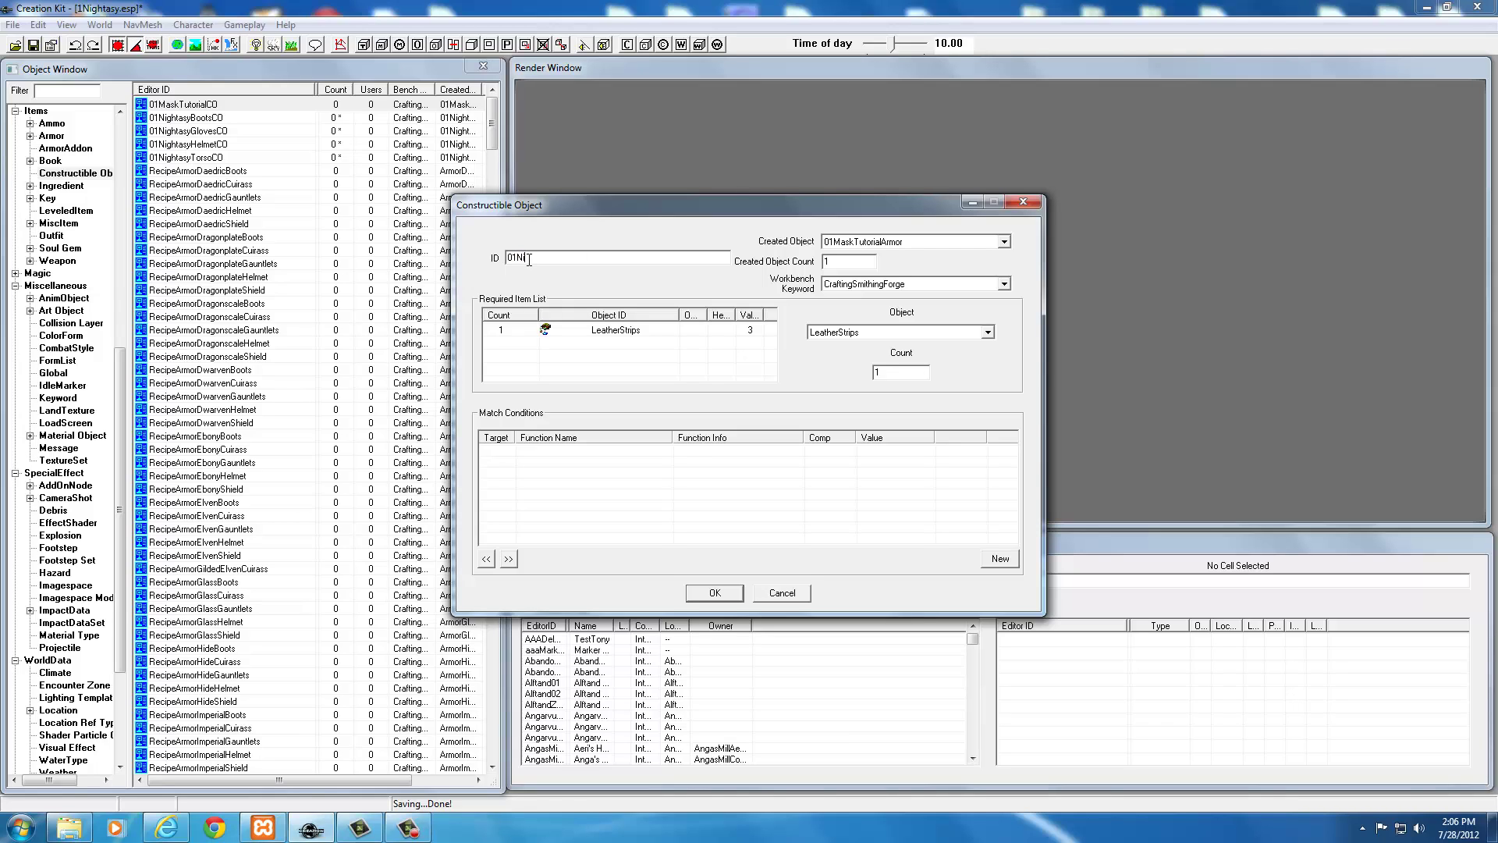
type("ghtasyMaskCO")
- Set the mask recipe's created object to 01NightasyMask and save the recipe as a new form
left_click(911, 243)
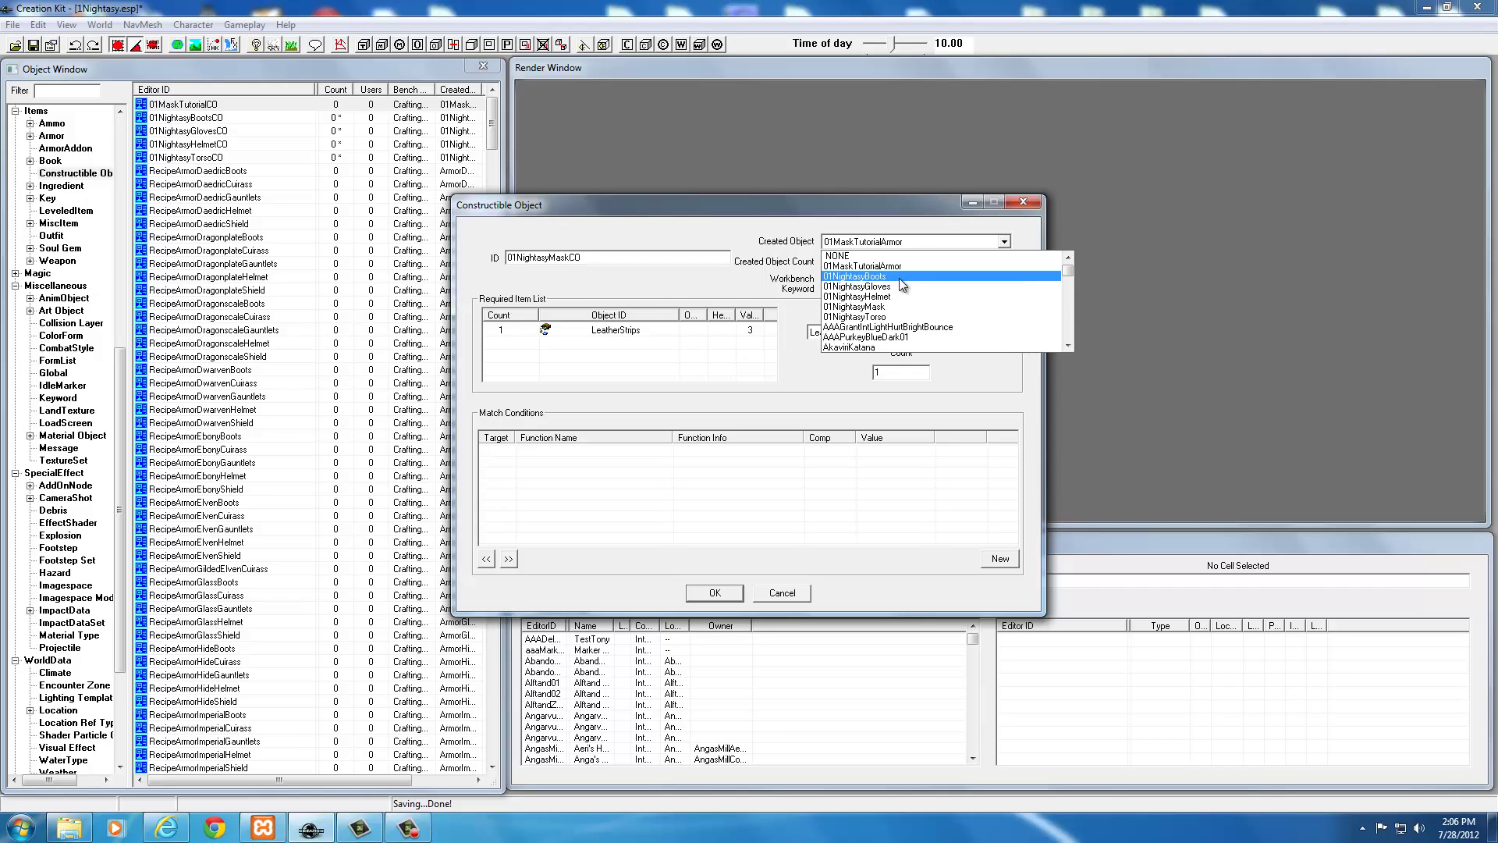
left_click(880, 307)
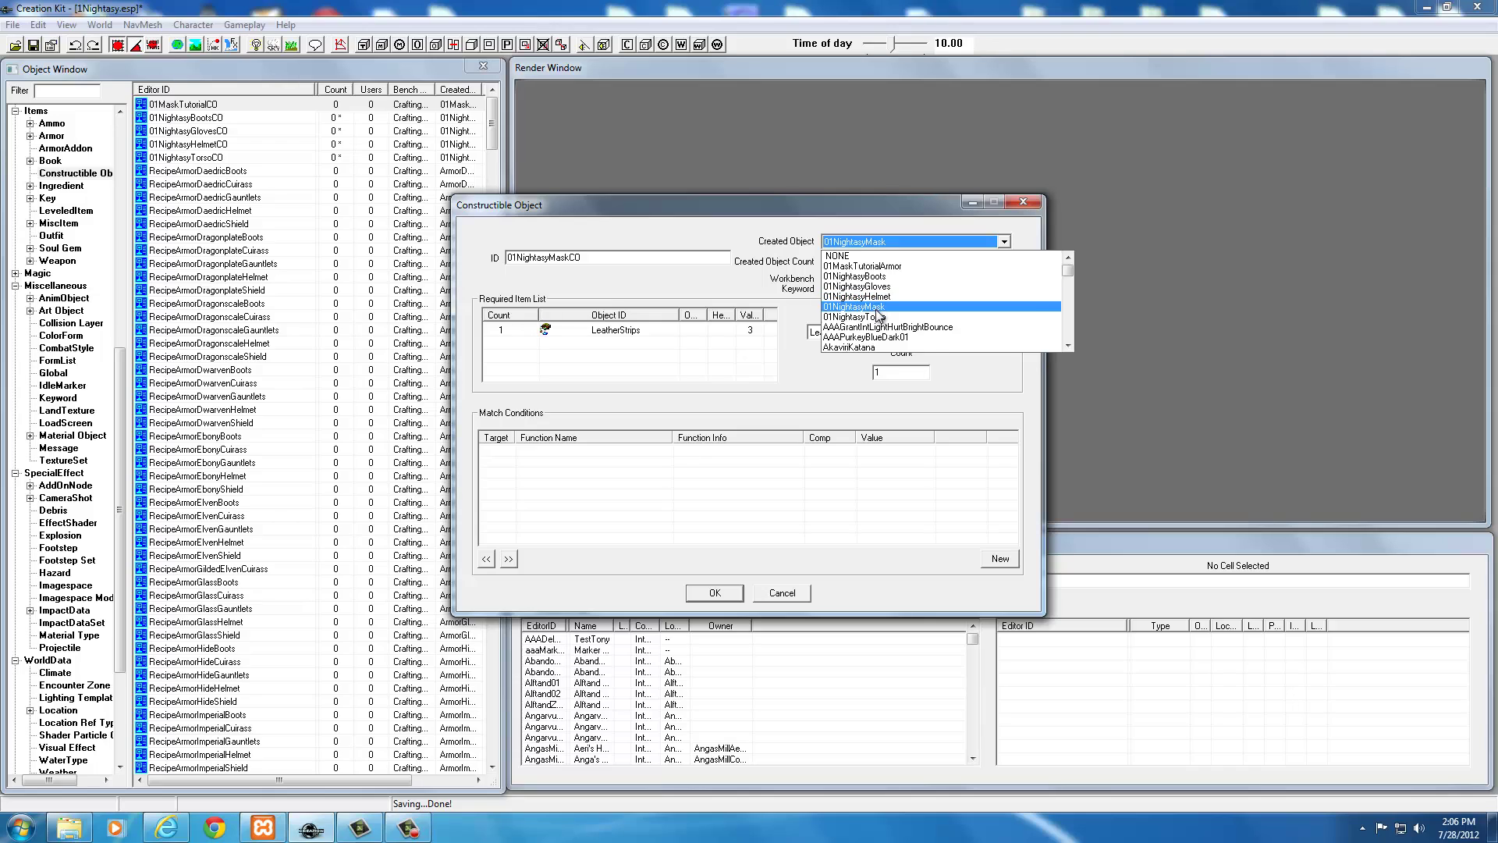
left_click(606, 332)
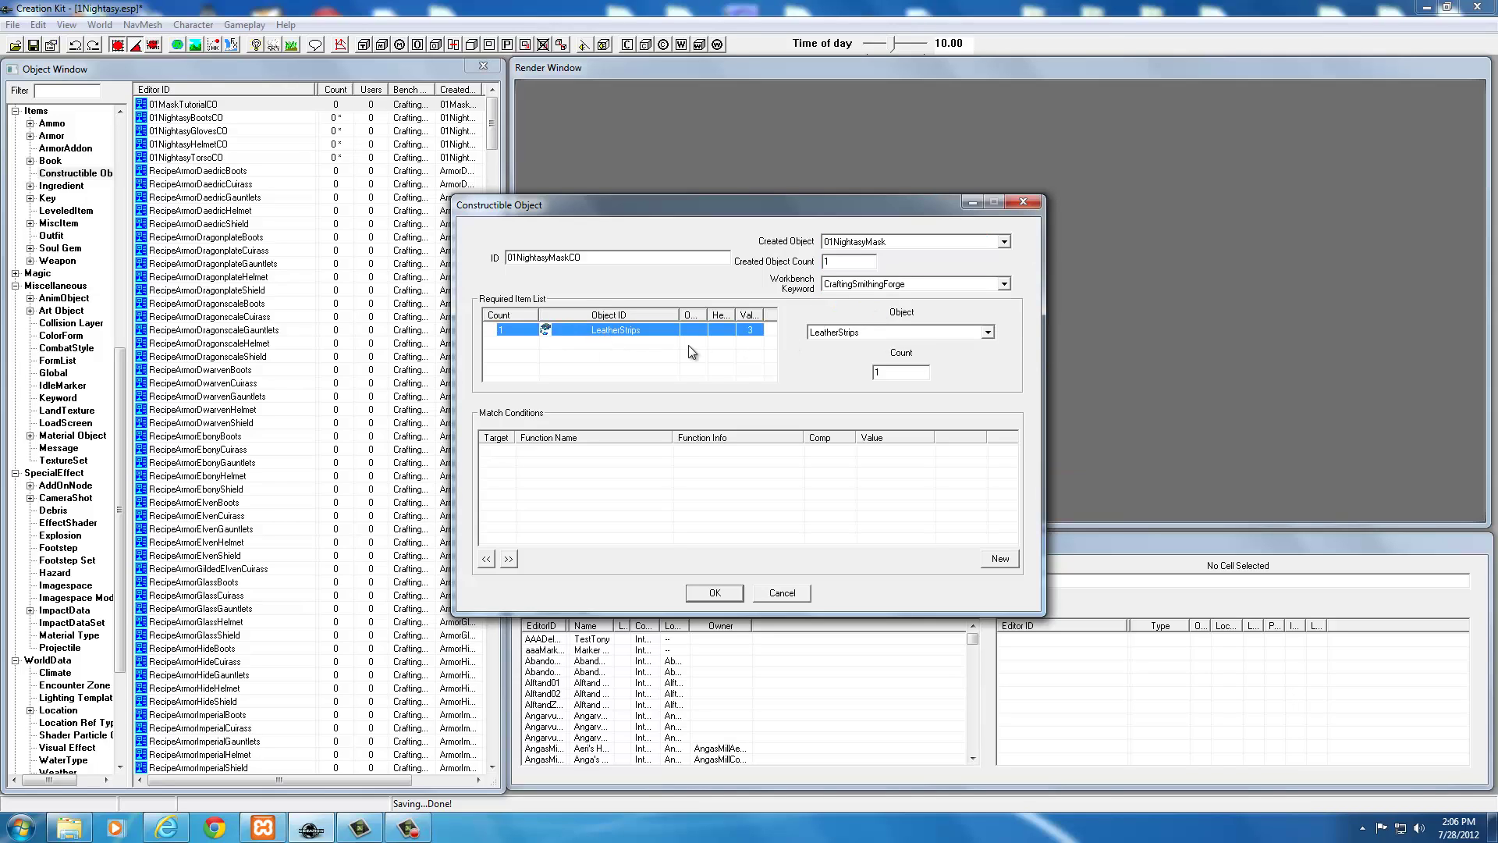
left_click(715, 594)
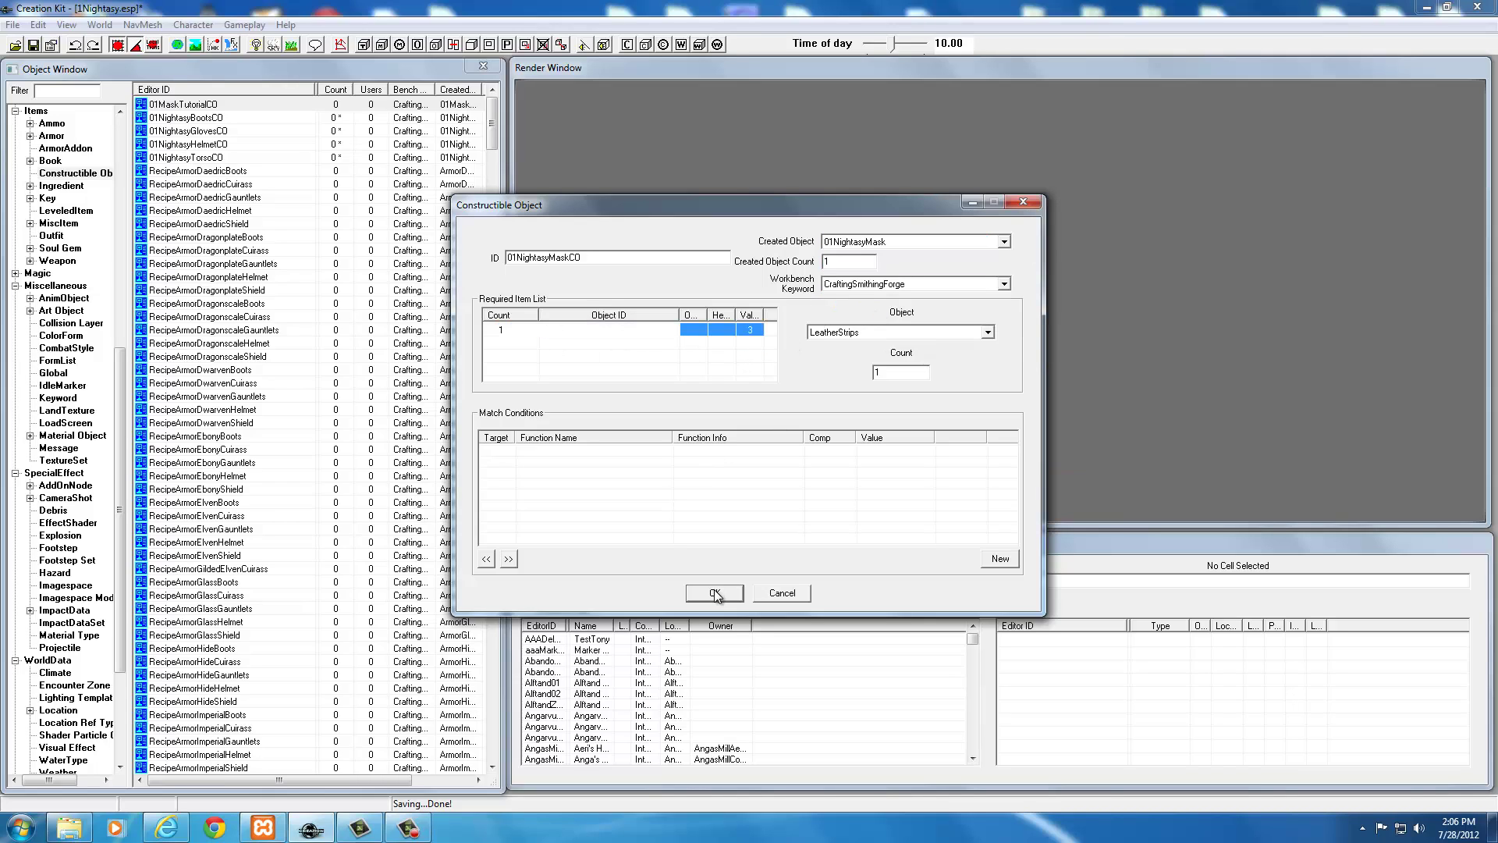
left_click(777, 476)
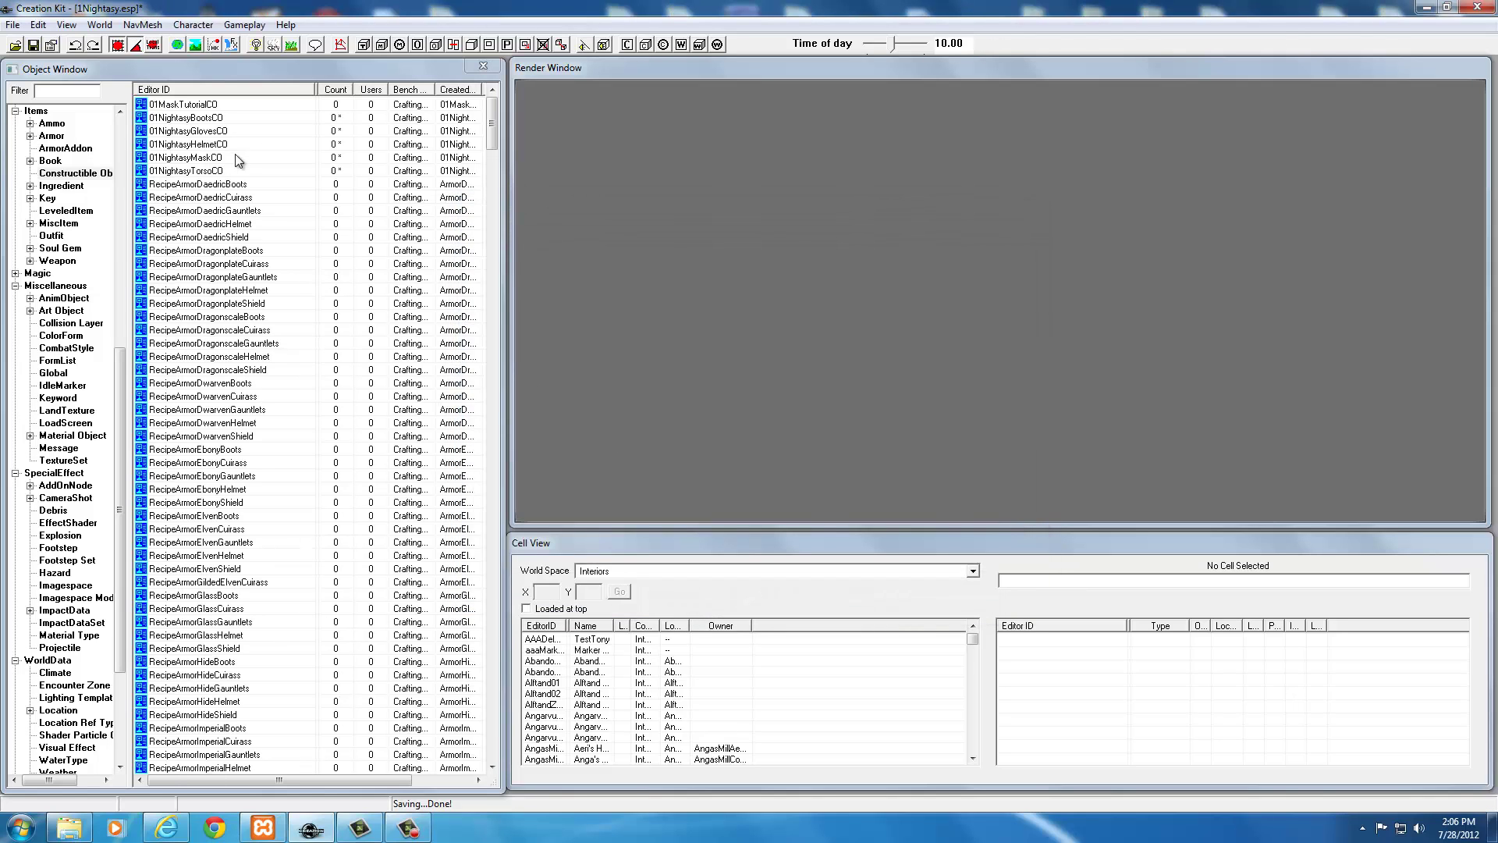
- Find the TemperArmorHideCuirass recipe among the constructible objects and open it
left_click(495, 124)
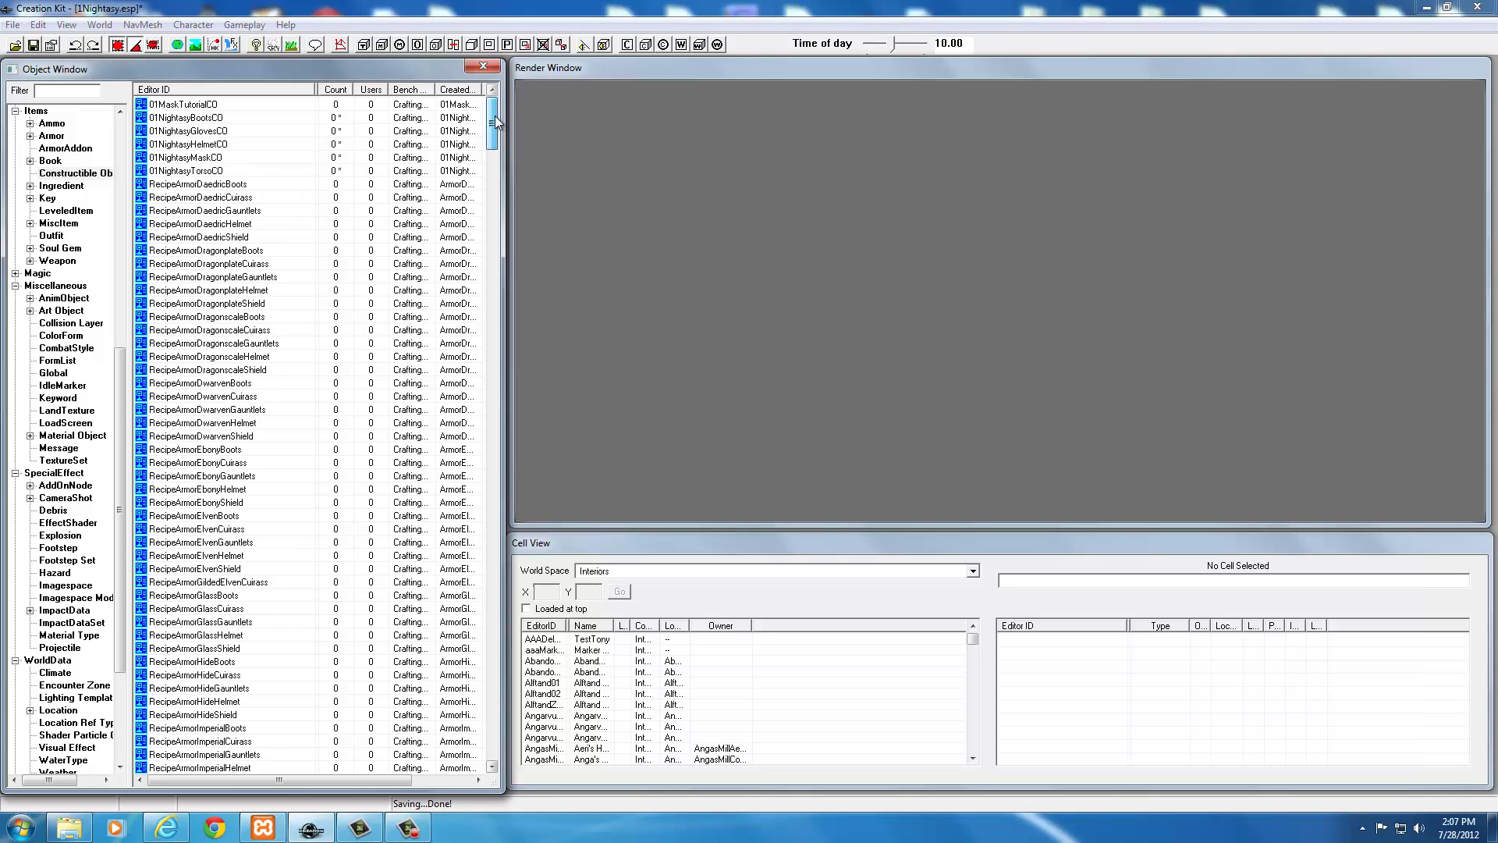
left_click(211, 118)
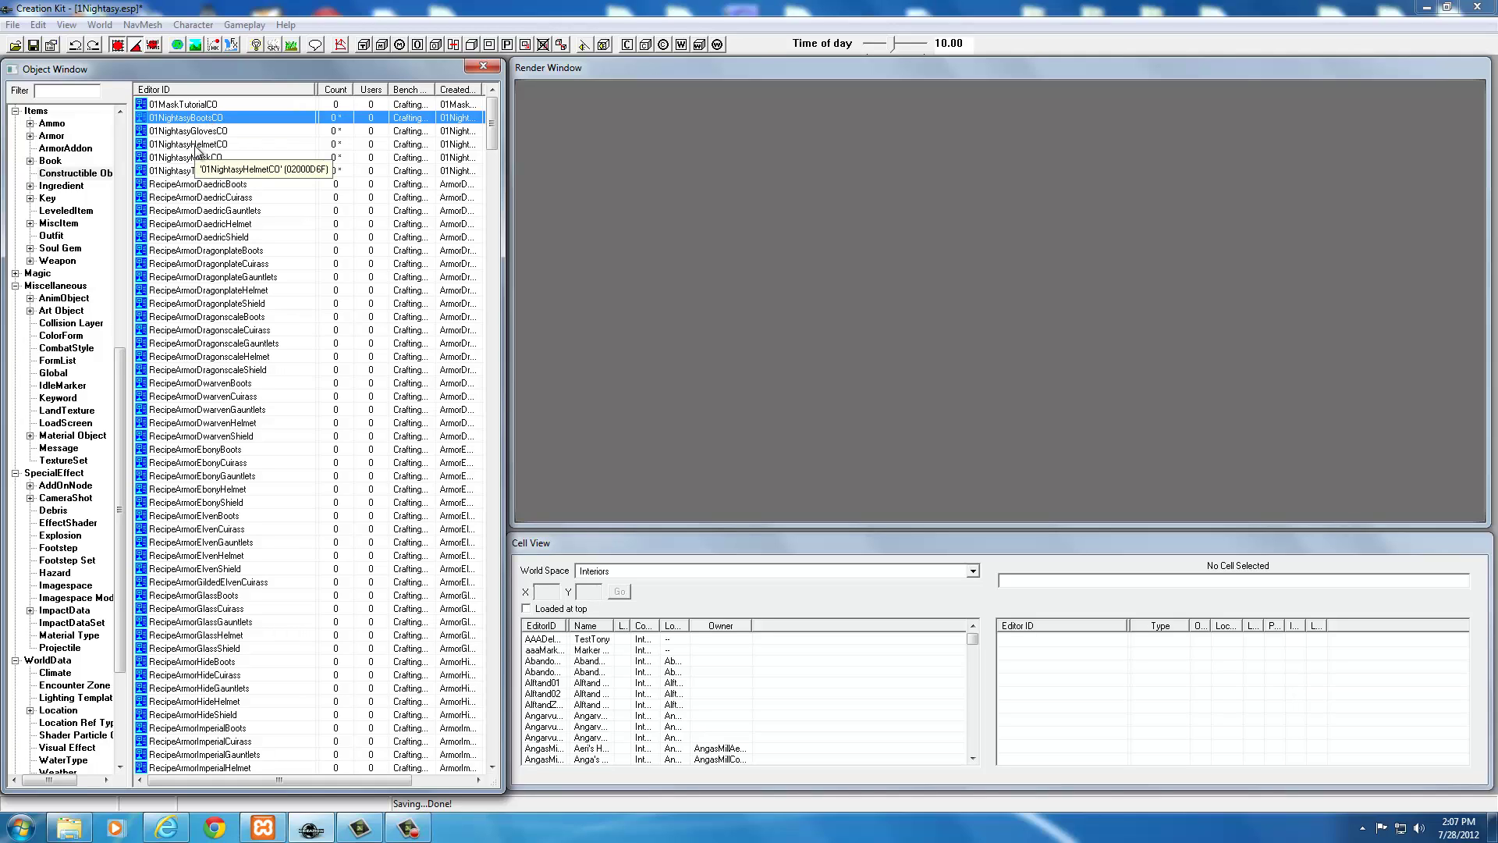
left_click_drag(490, 125, 491, 369)
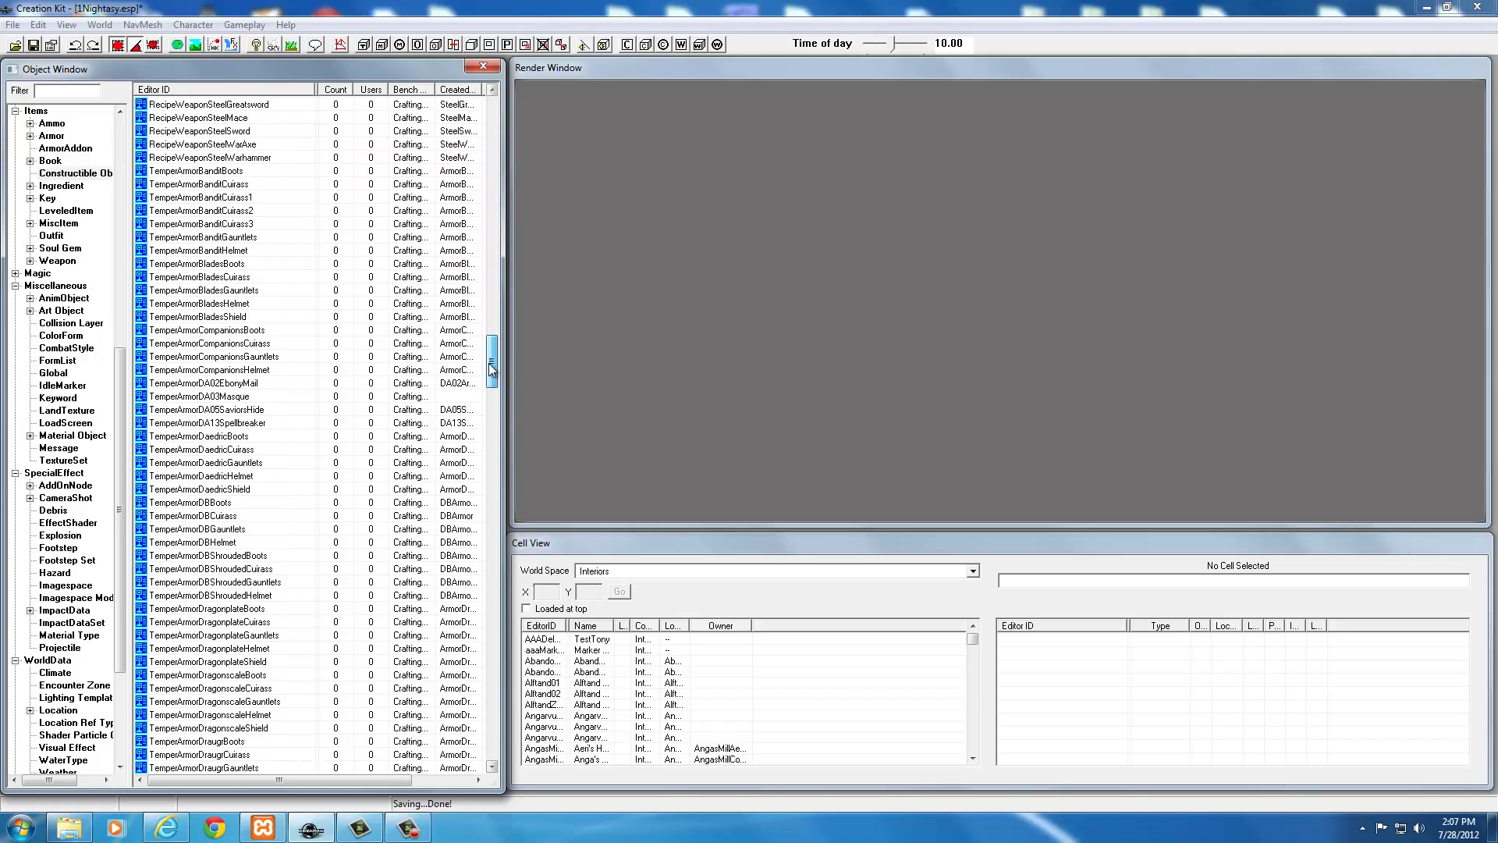
left_click(187, 449)
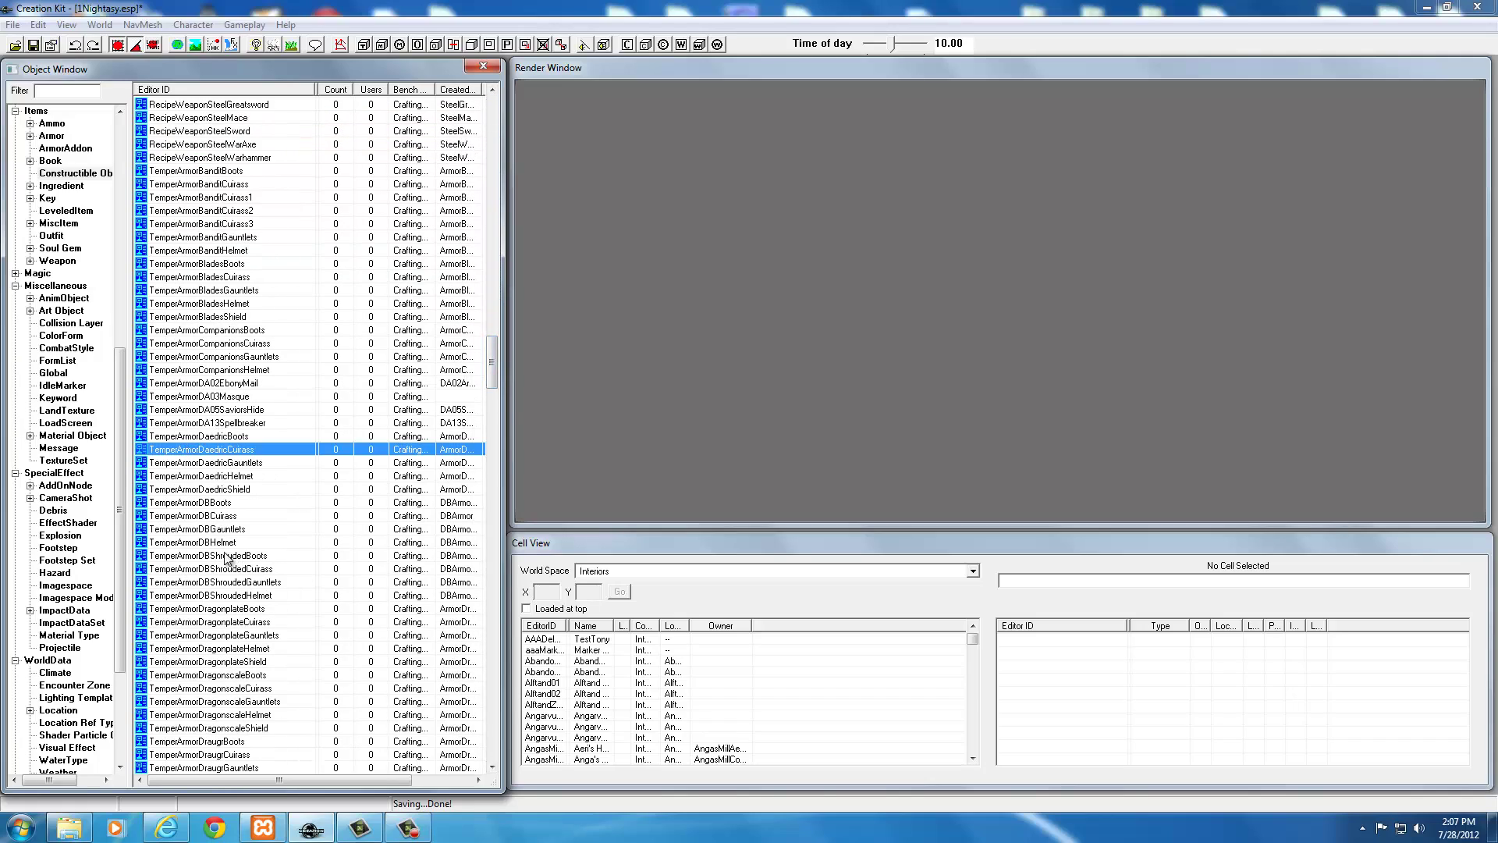
scroll(220, 556, "down", 5)
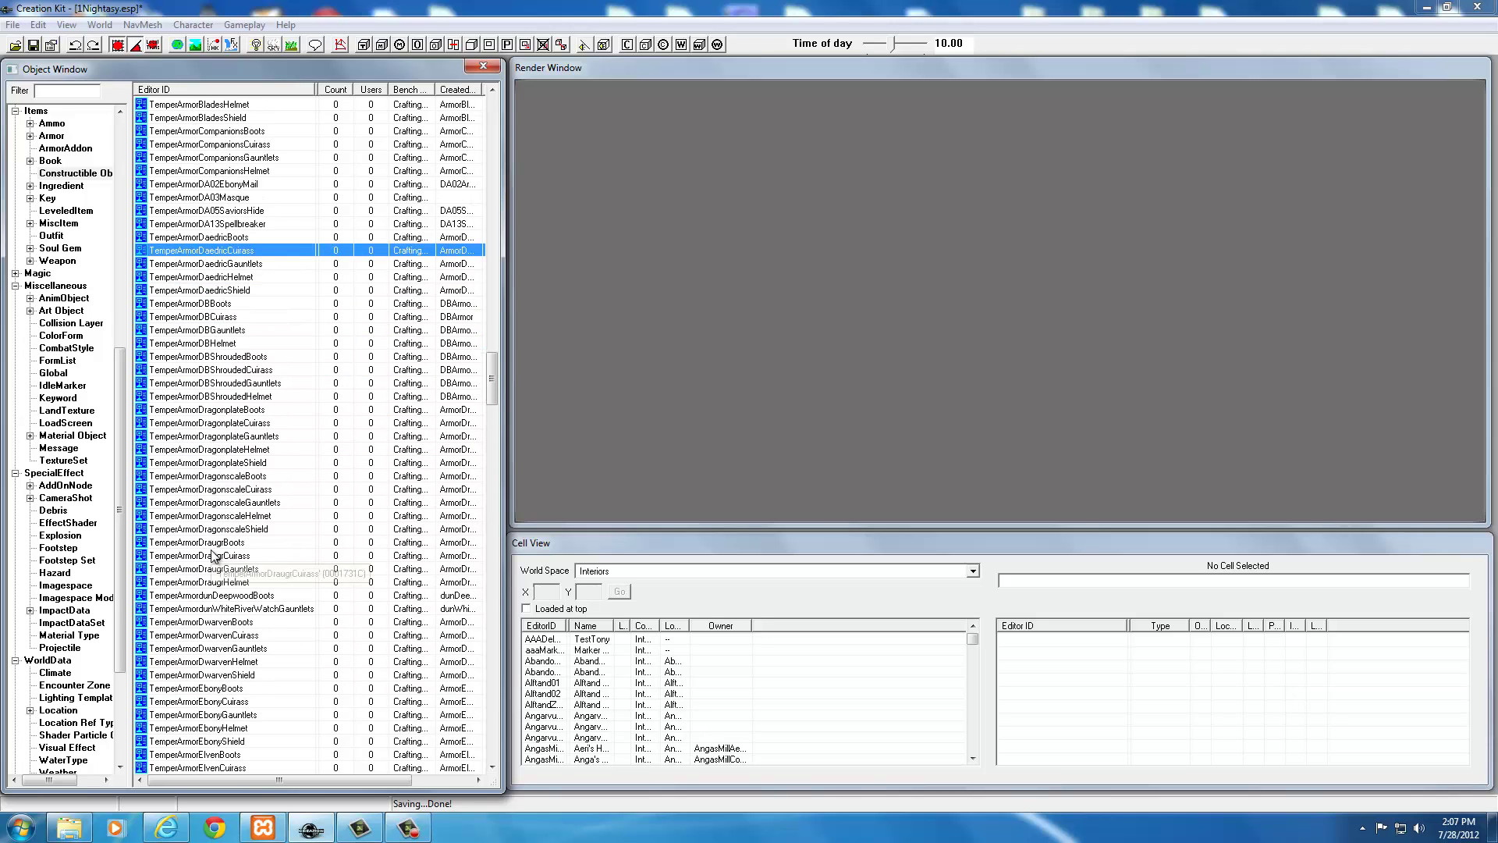
scroll(215, 556, "down", 12)
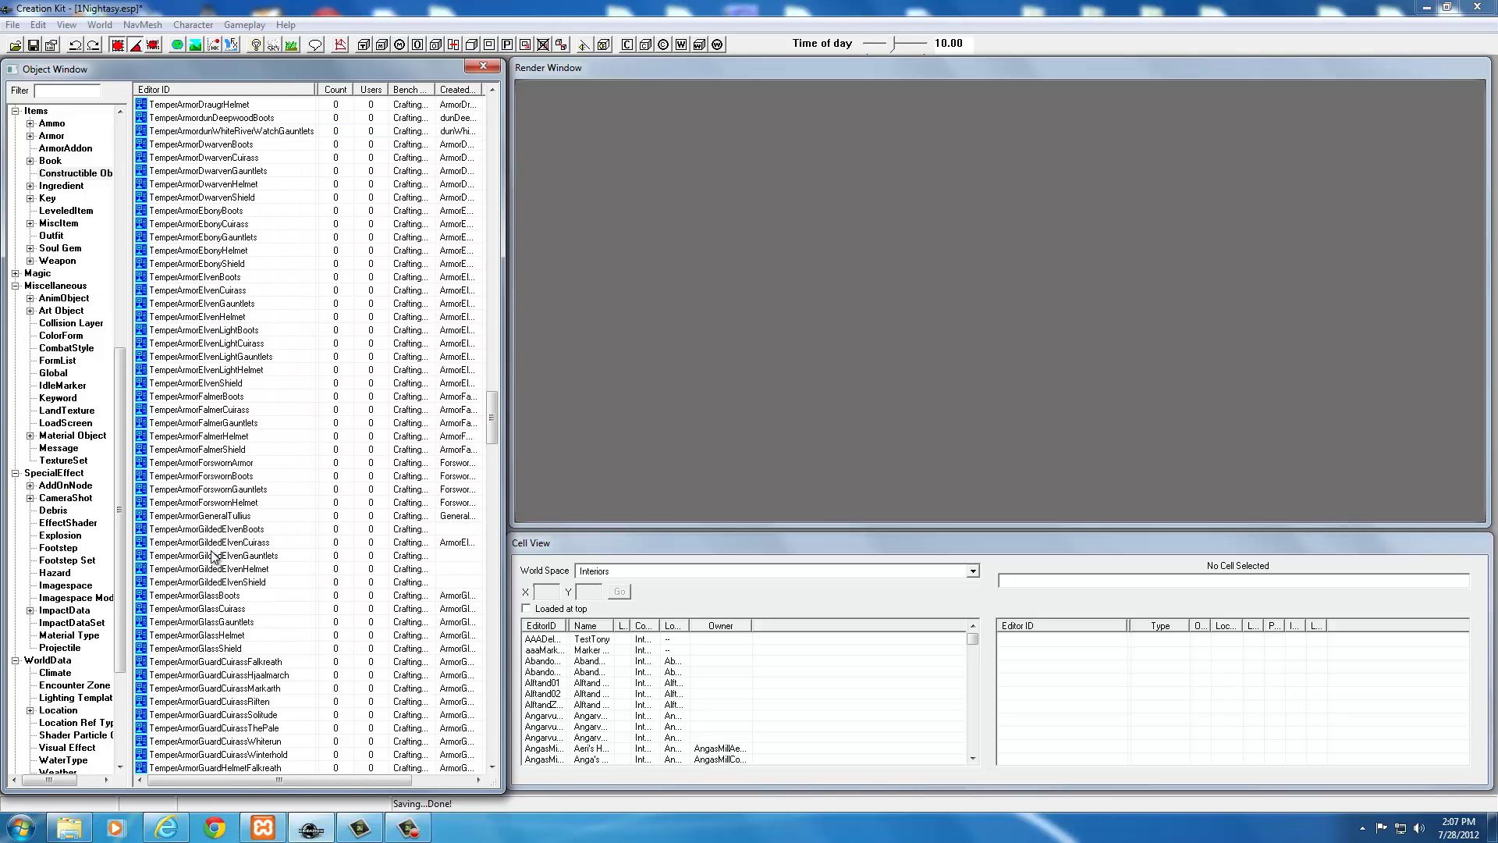
scroll(216, 555, "up", 1)
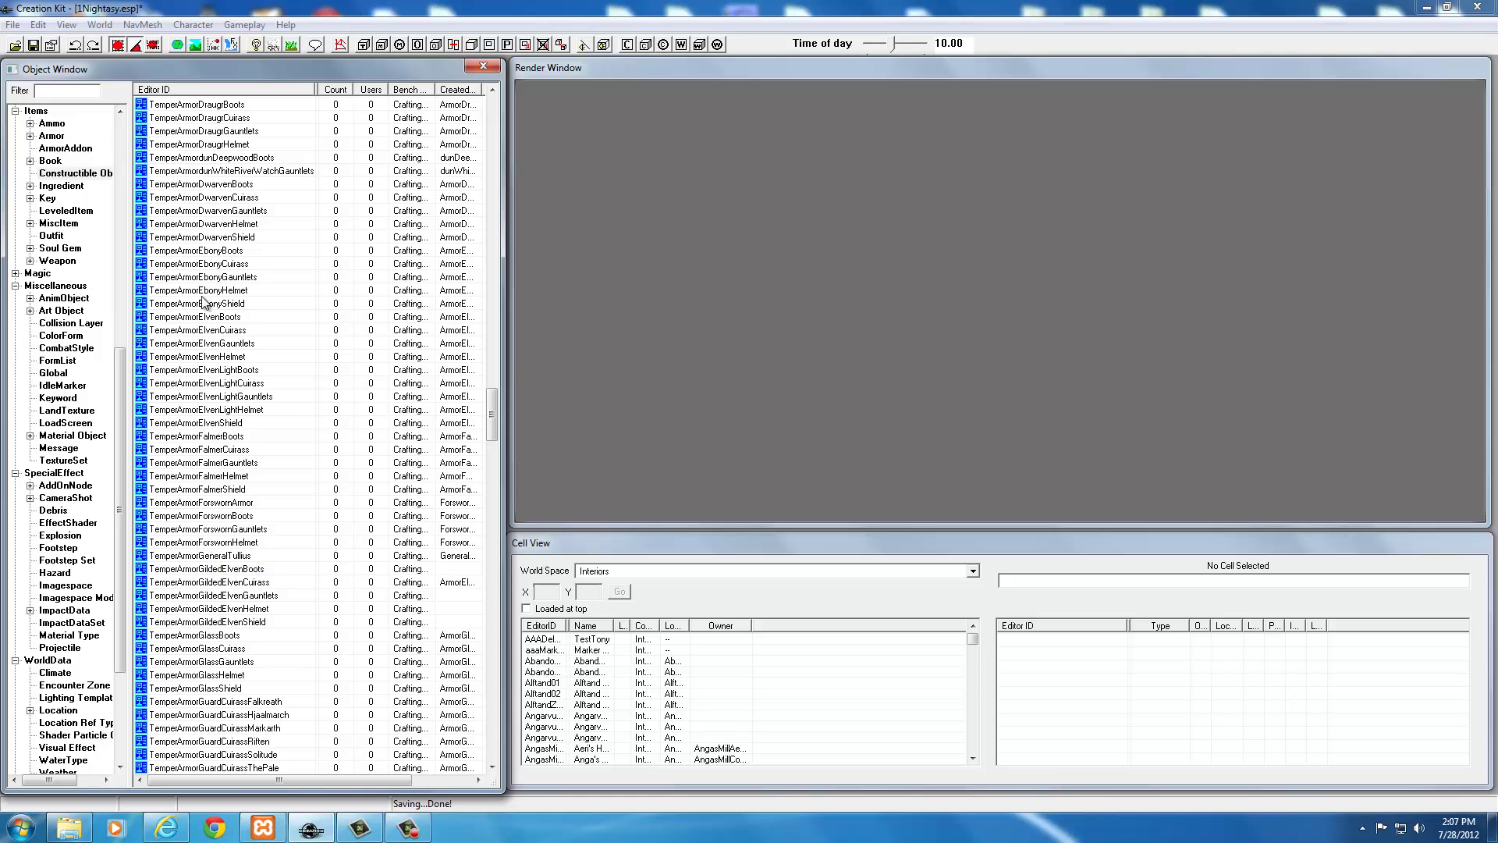
scroll(200, 694, "down", 8)
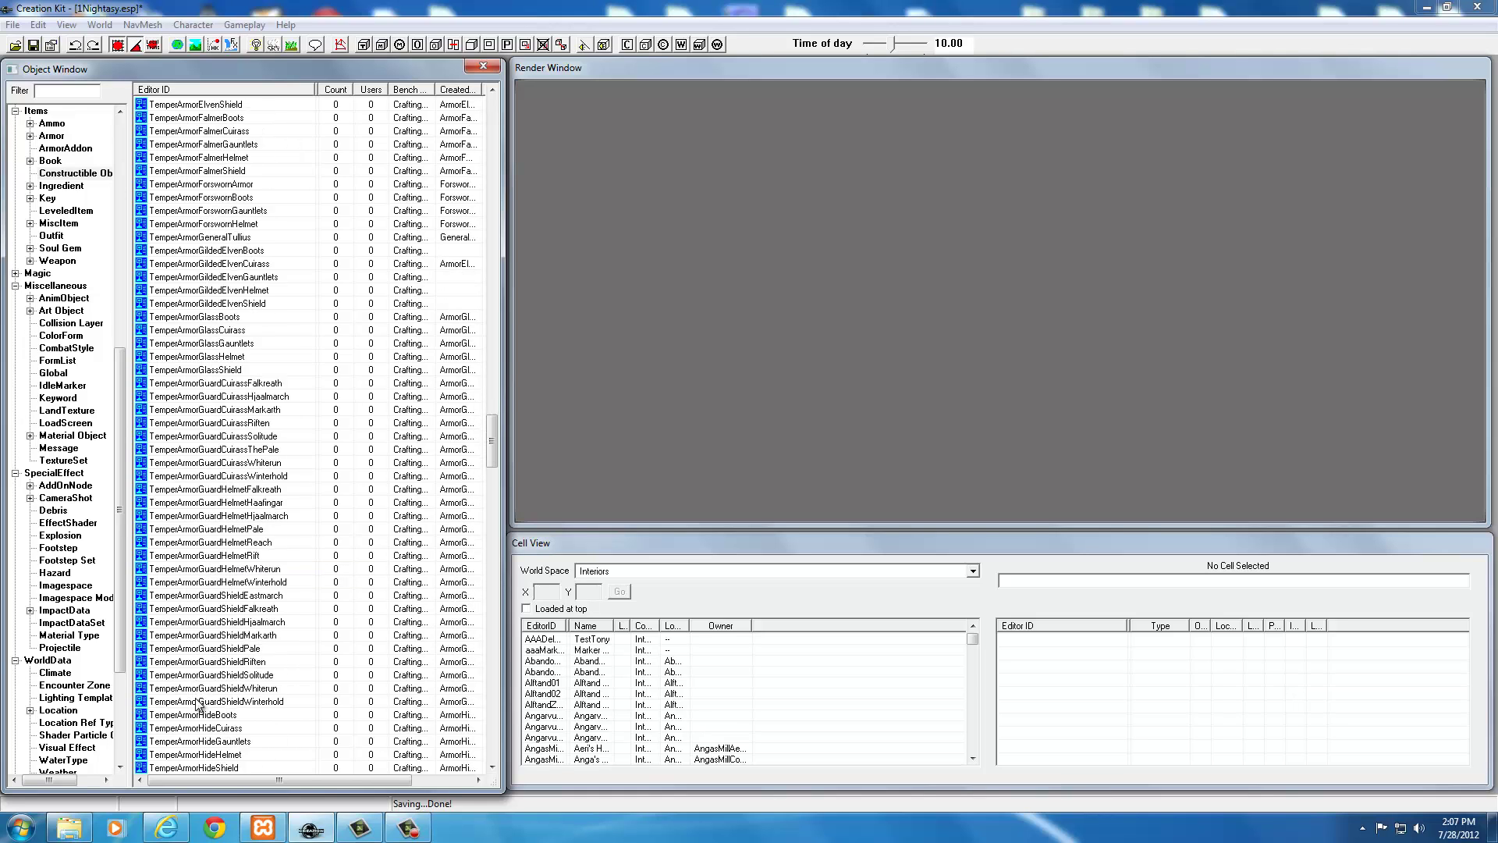
scroll(197, 705, "down", 1)
left_click(208, 691)
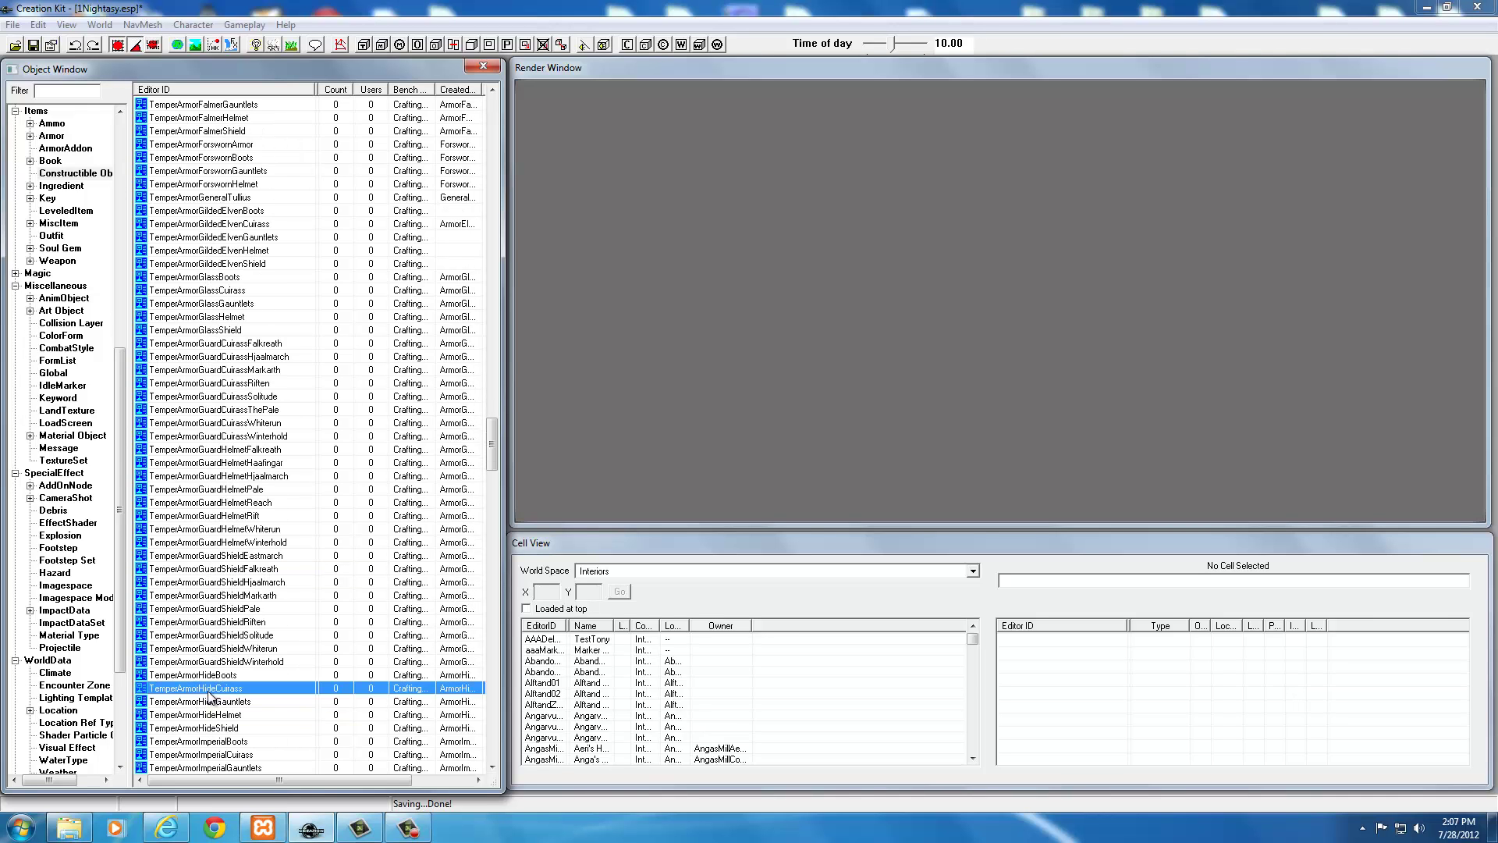
double_click(208, 691)
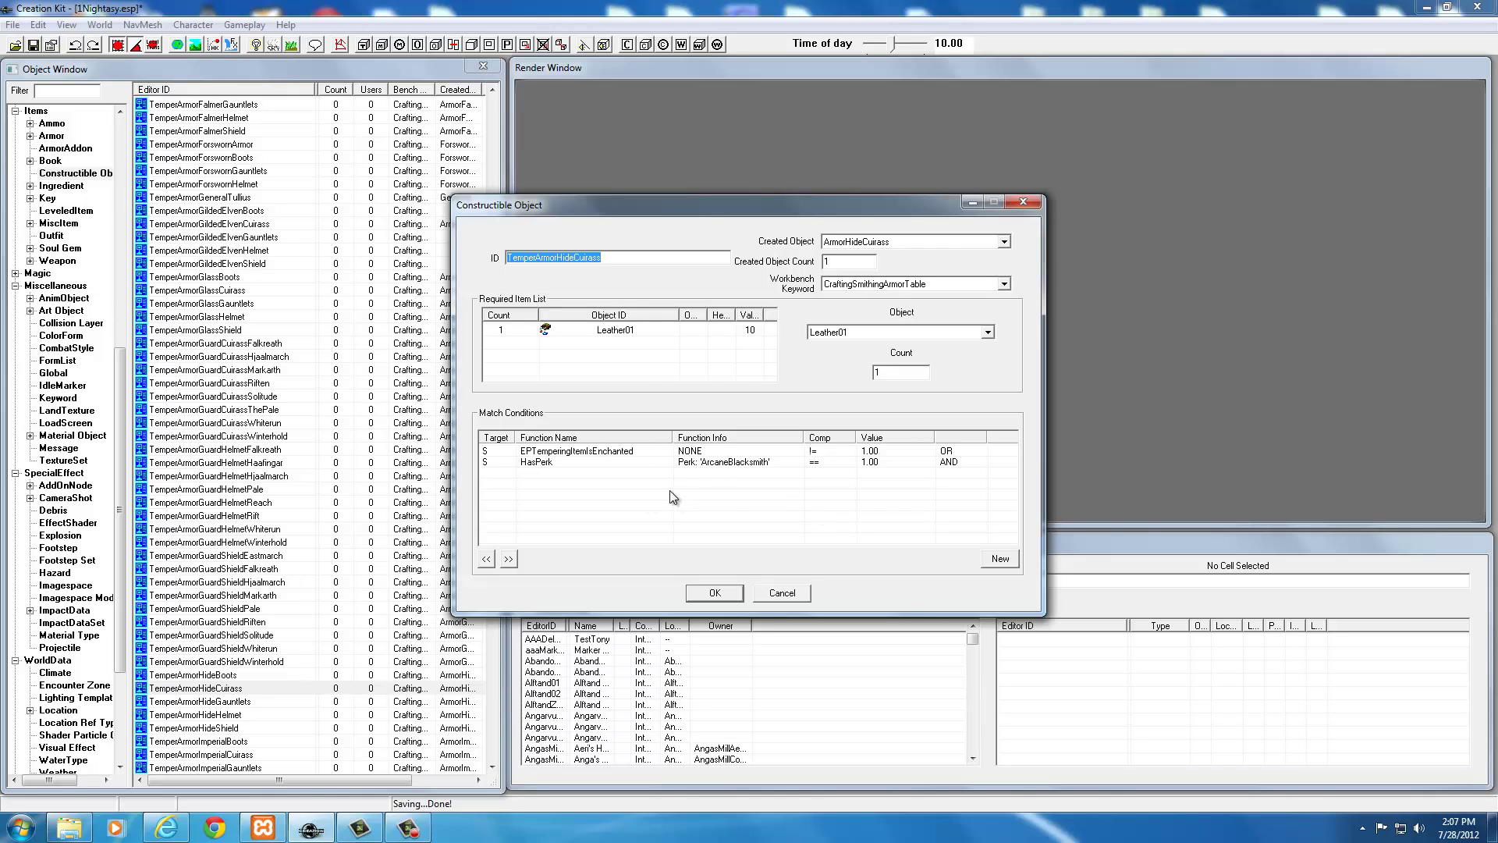
- Add LeatherStrips as a new entry in the hide cuirass tempering recipe's required item list
left_click(638, 334)
right_click(613, 347)
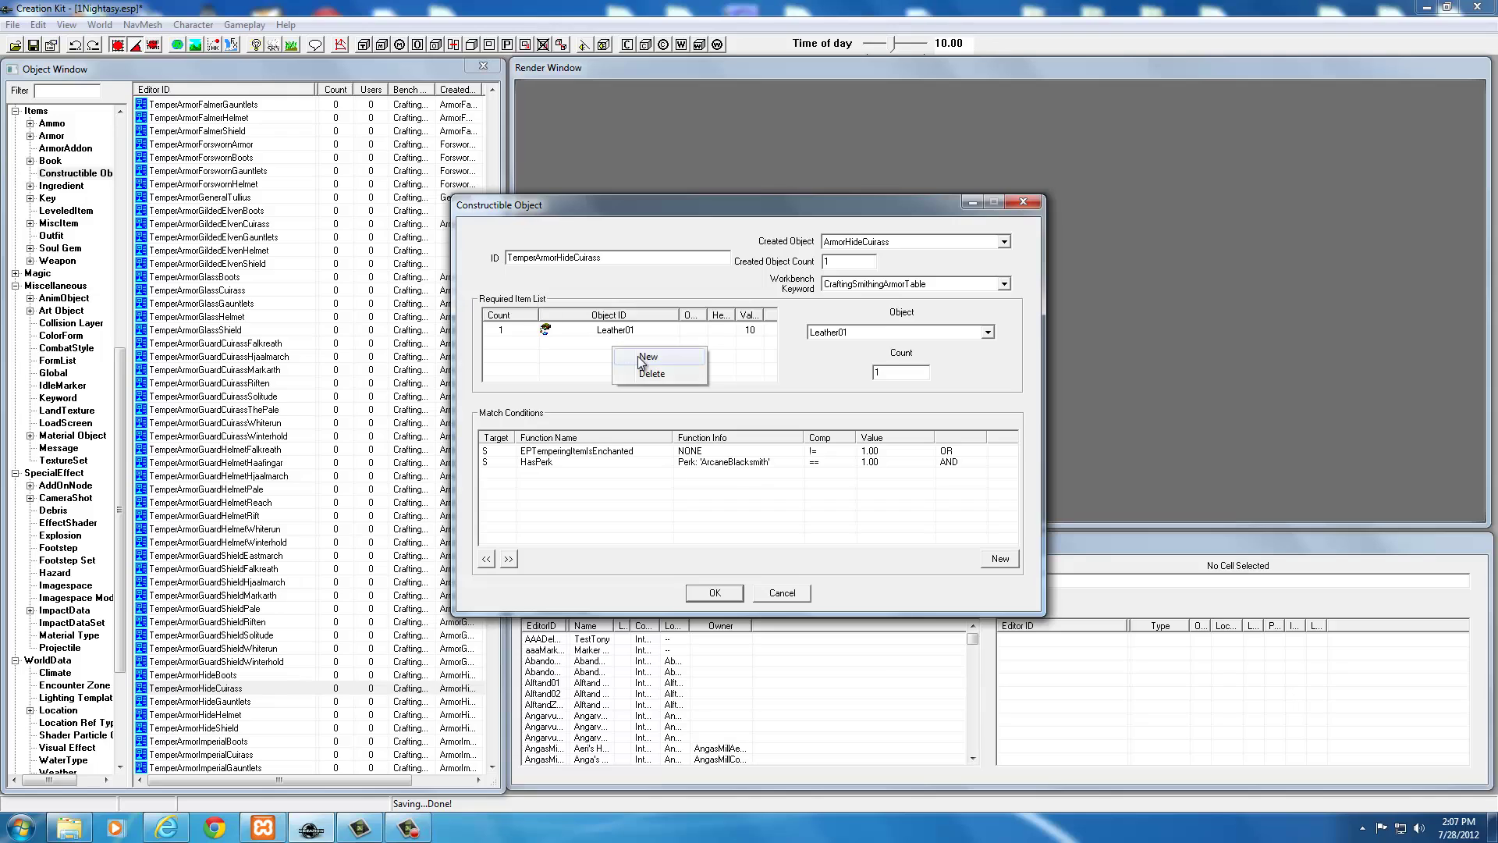
left_click(640, 353)
left_click(869, 334)
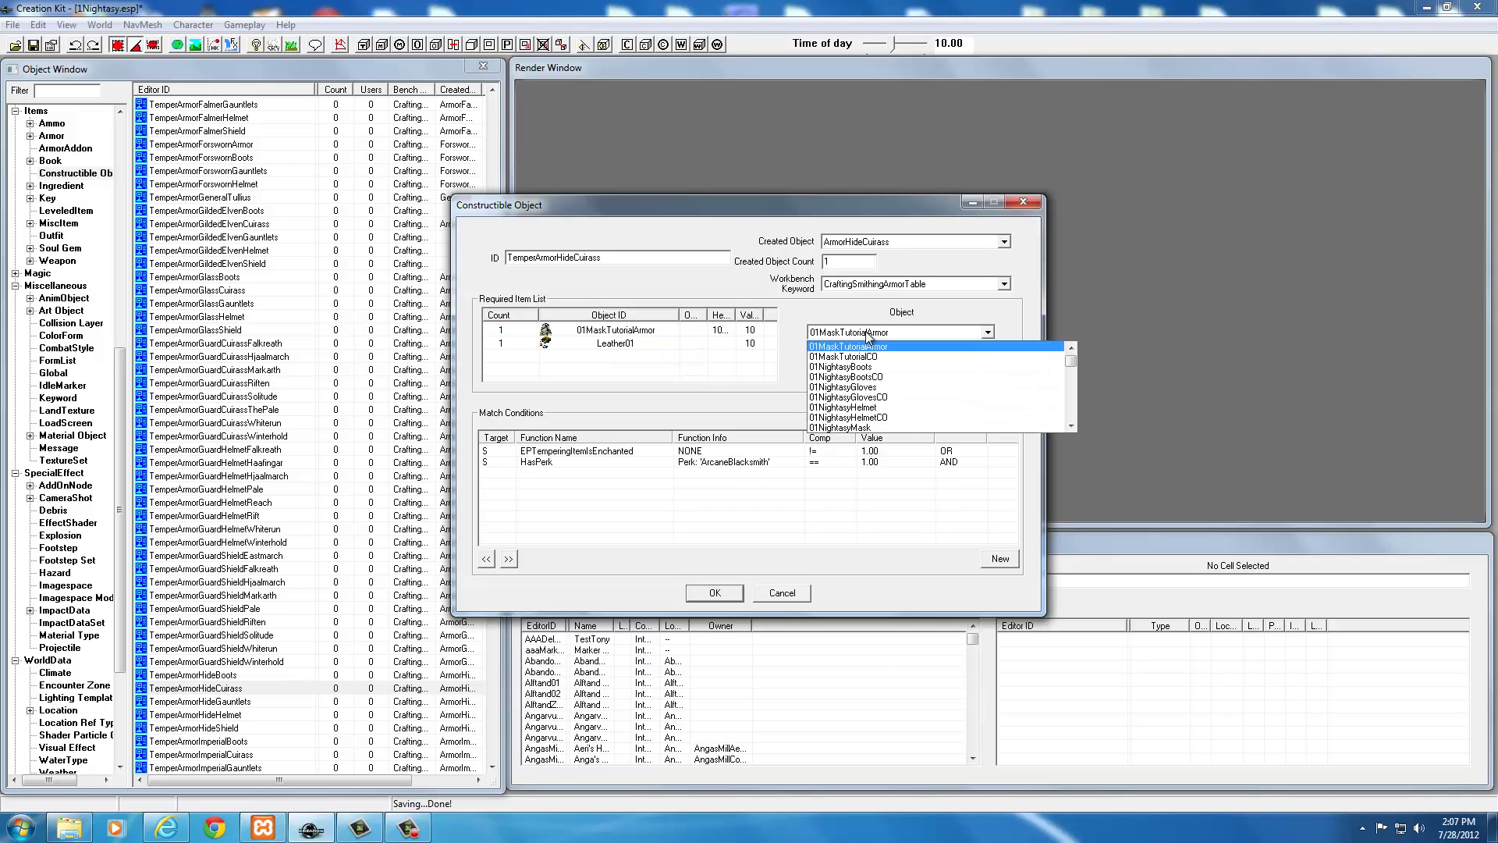
type("le")
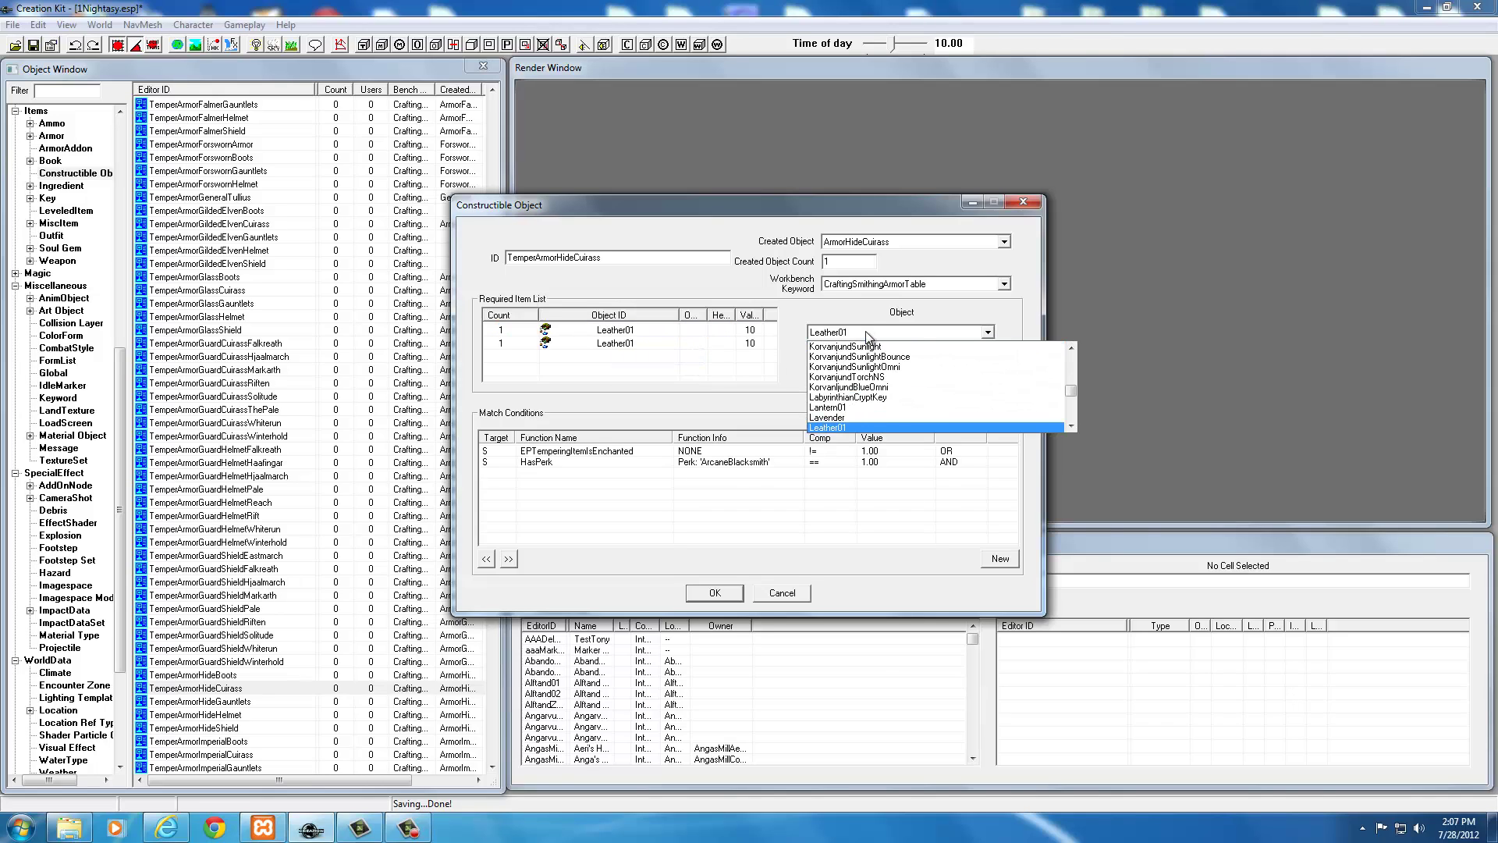
scroll(830, 410, "down", 1)
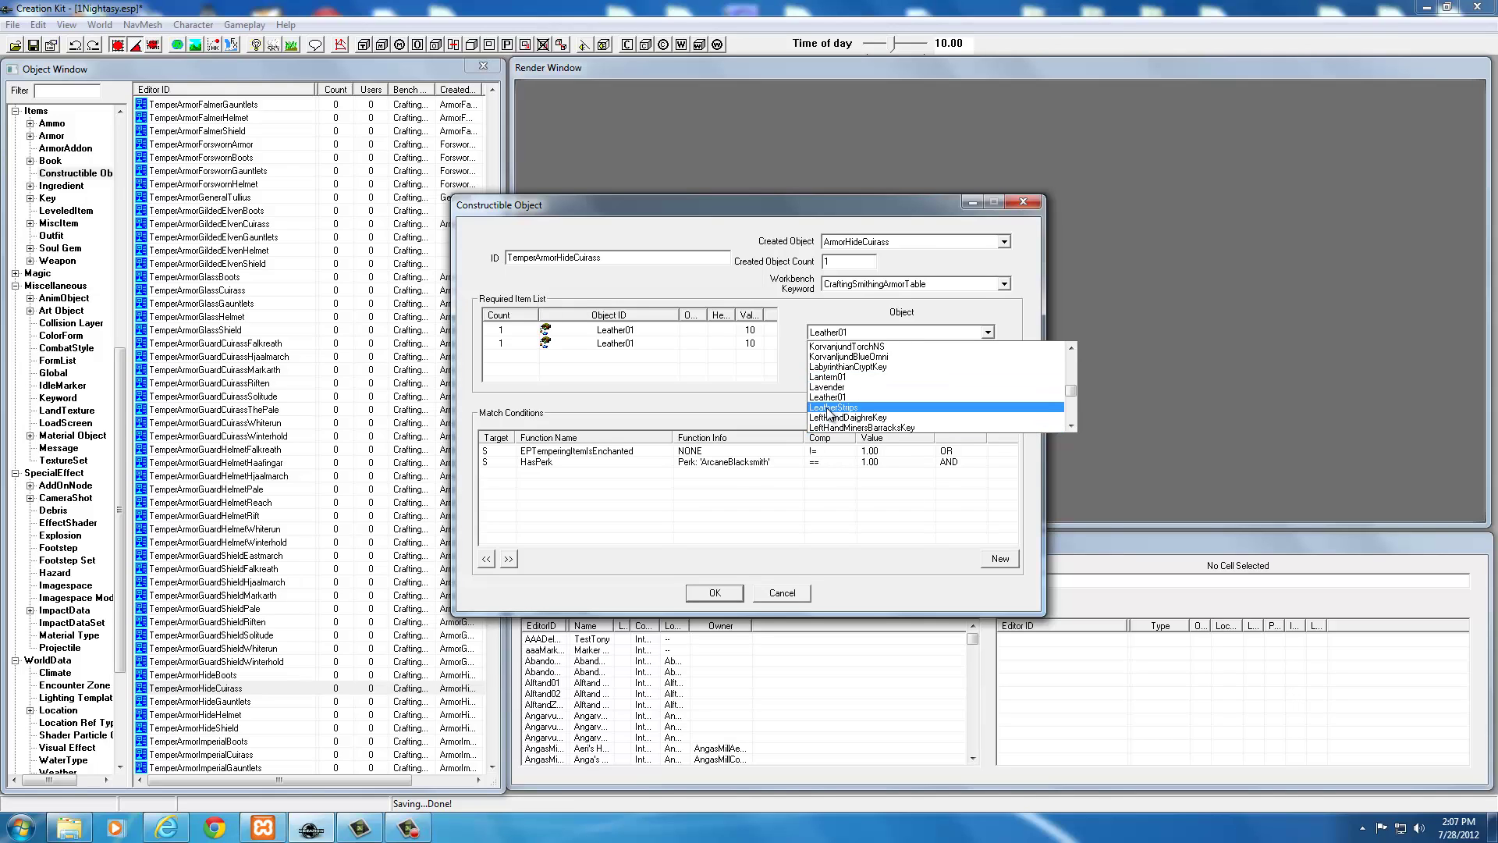
left_click(829, 408)
- Delete the Leather01 entry from the tempering recipe's required item list
left_click(596, 344)
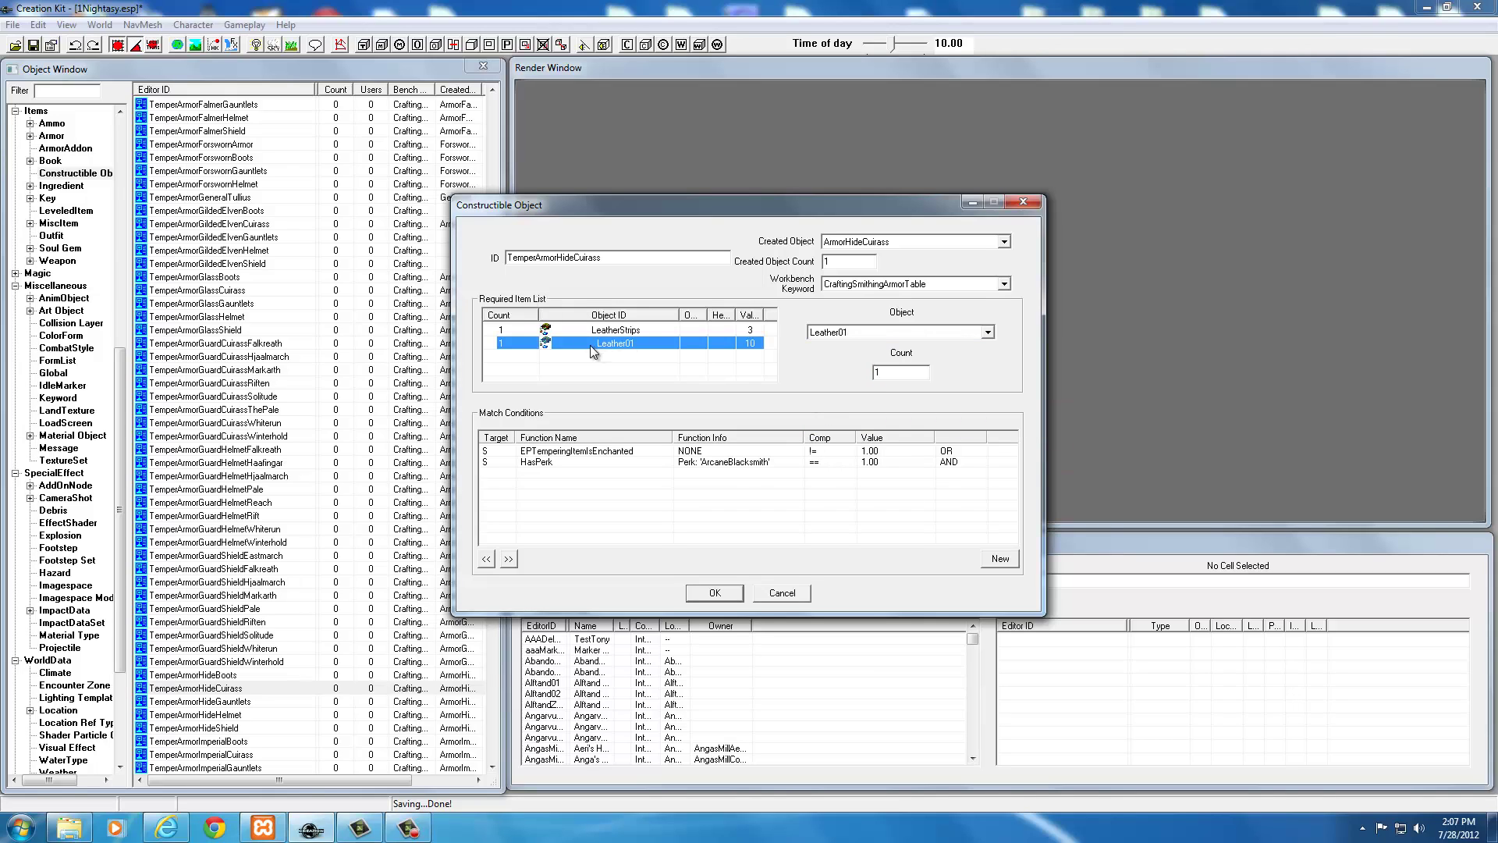
right_click(590, 345)
left_click(632, 377)
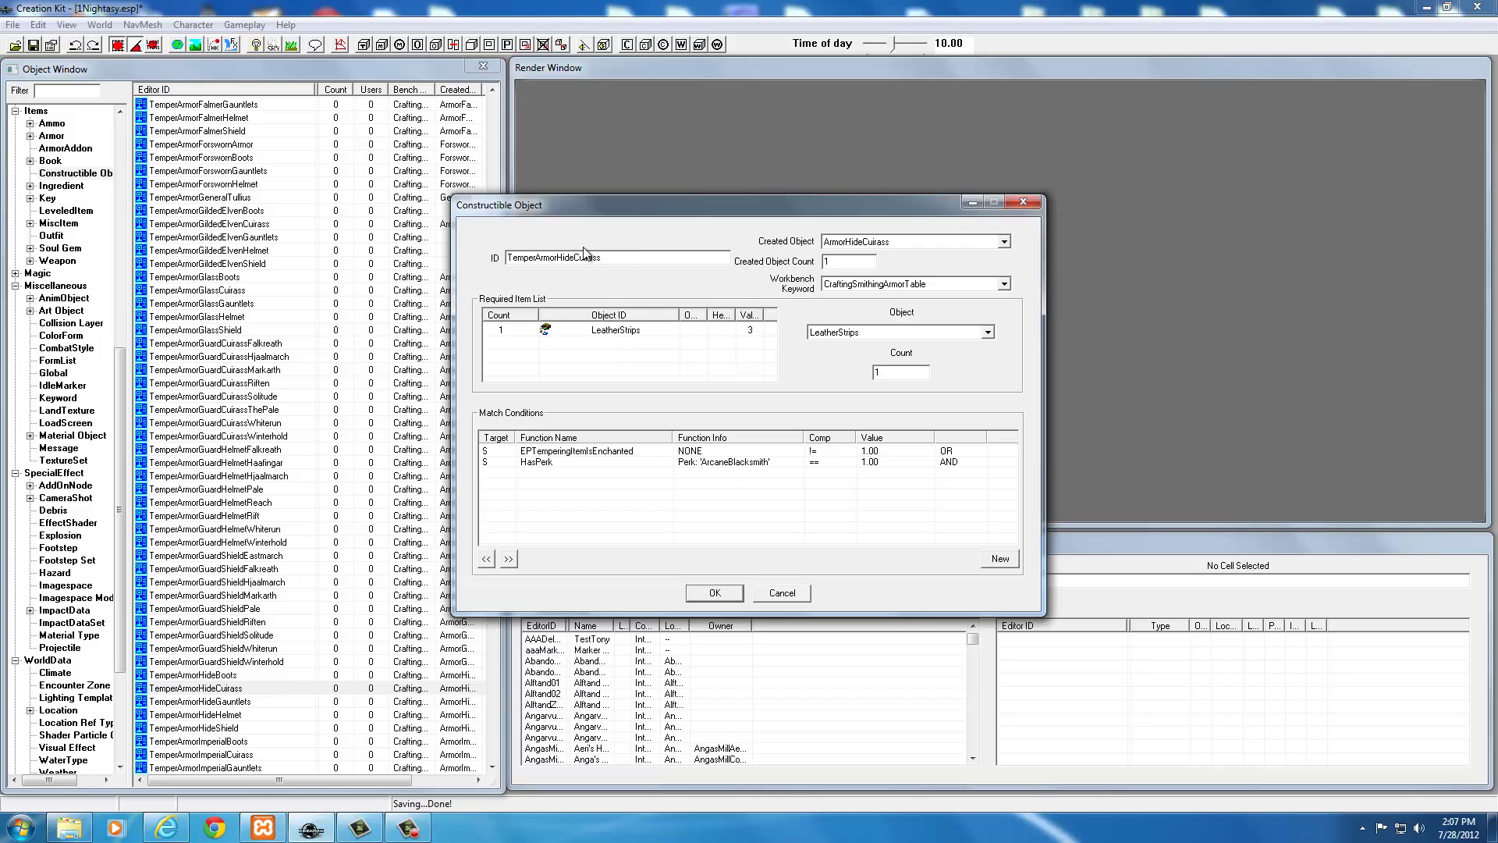
- Save the tempering recipe as a new form with the ID 01NightasyTorsoCOT and the created object 01NightasyTorso
left_click_drag(602, 258, 484, 262)
type("01NightasyTorsoCOT")
left_click(886, 243)
scroll(894, 289, "up", 20)
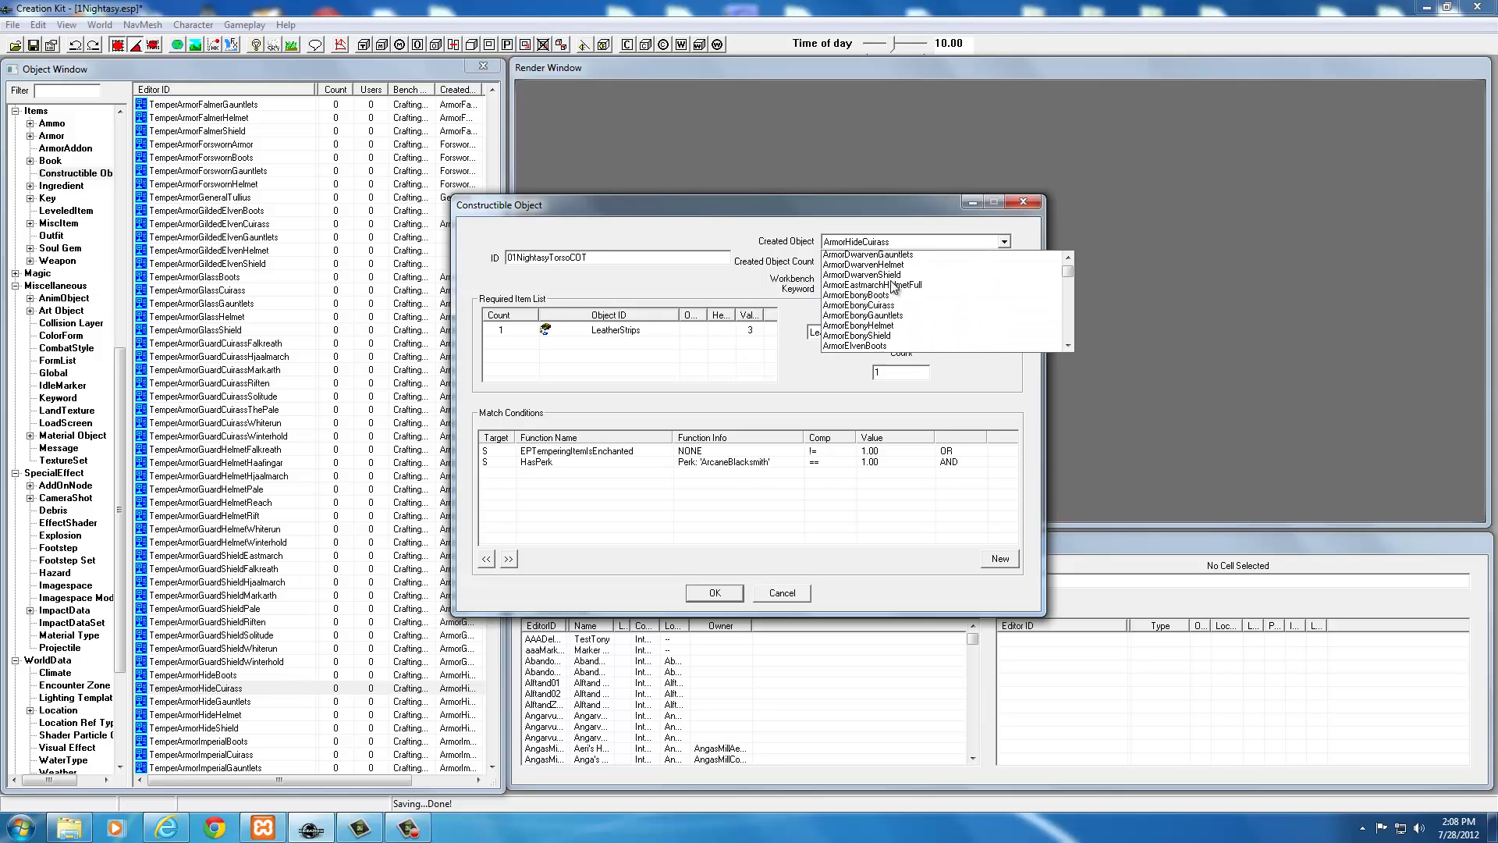
scroll(893, 289, "up", 20)
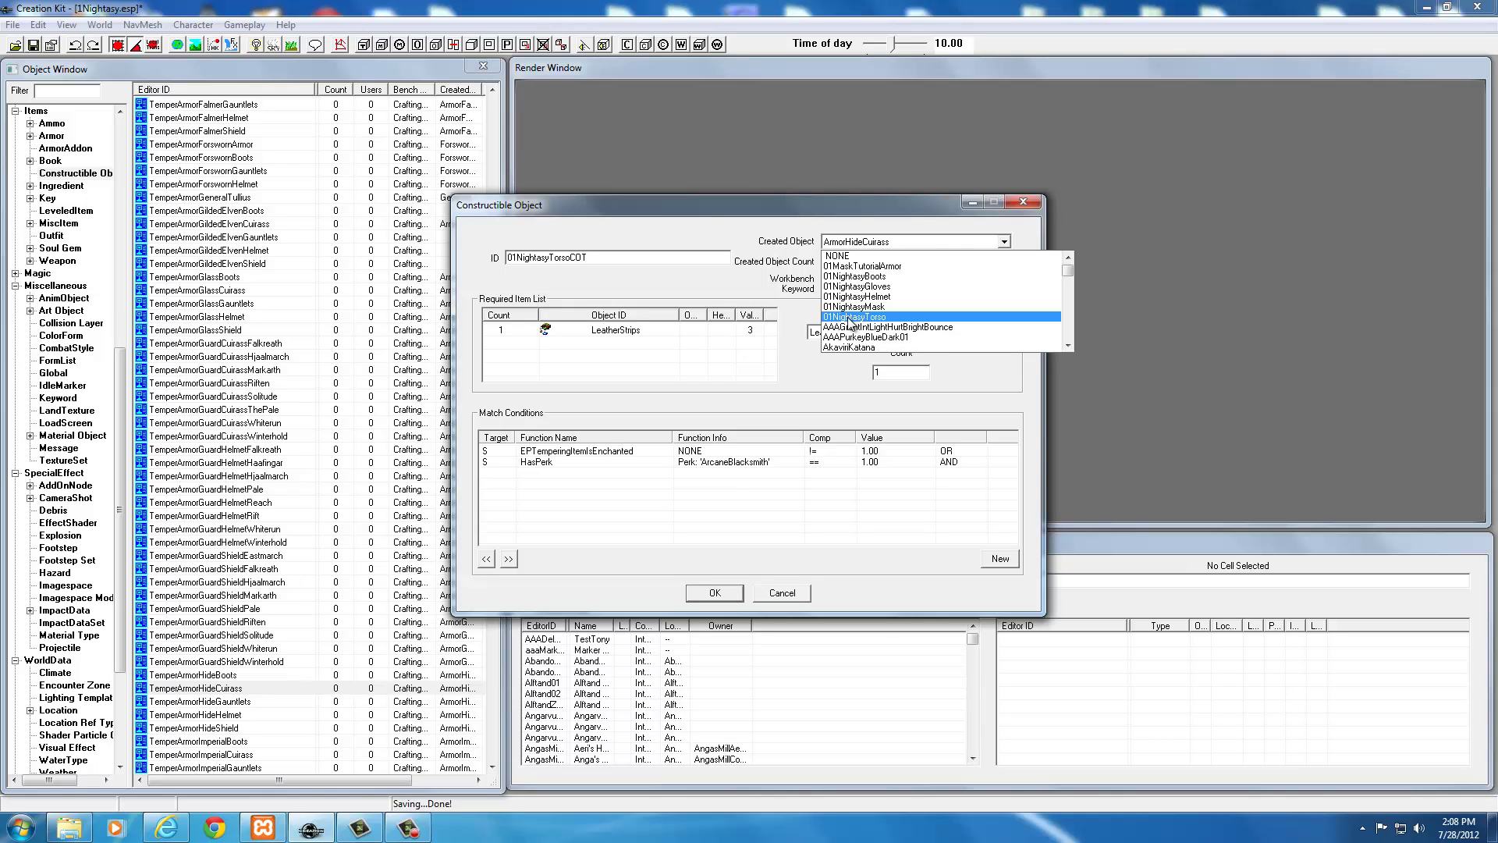
left_click(850, 317)
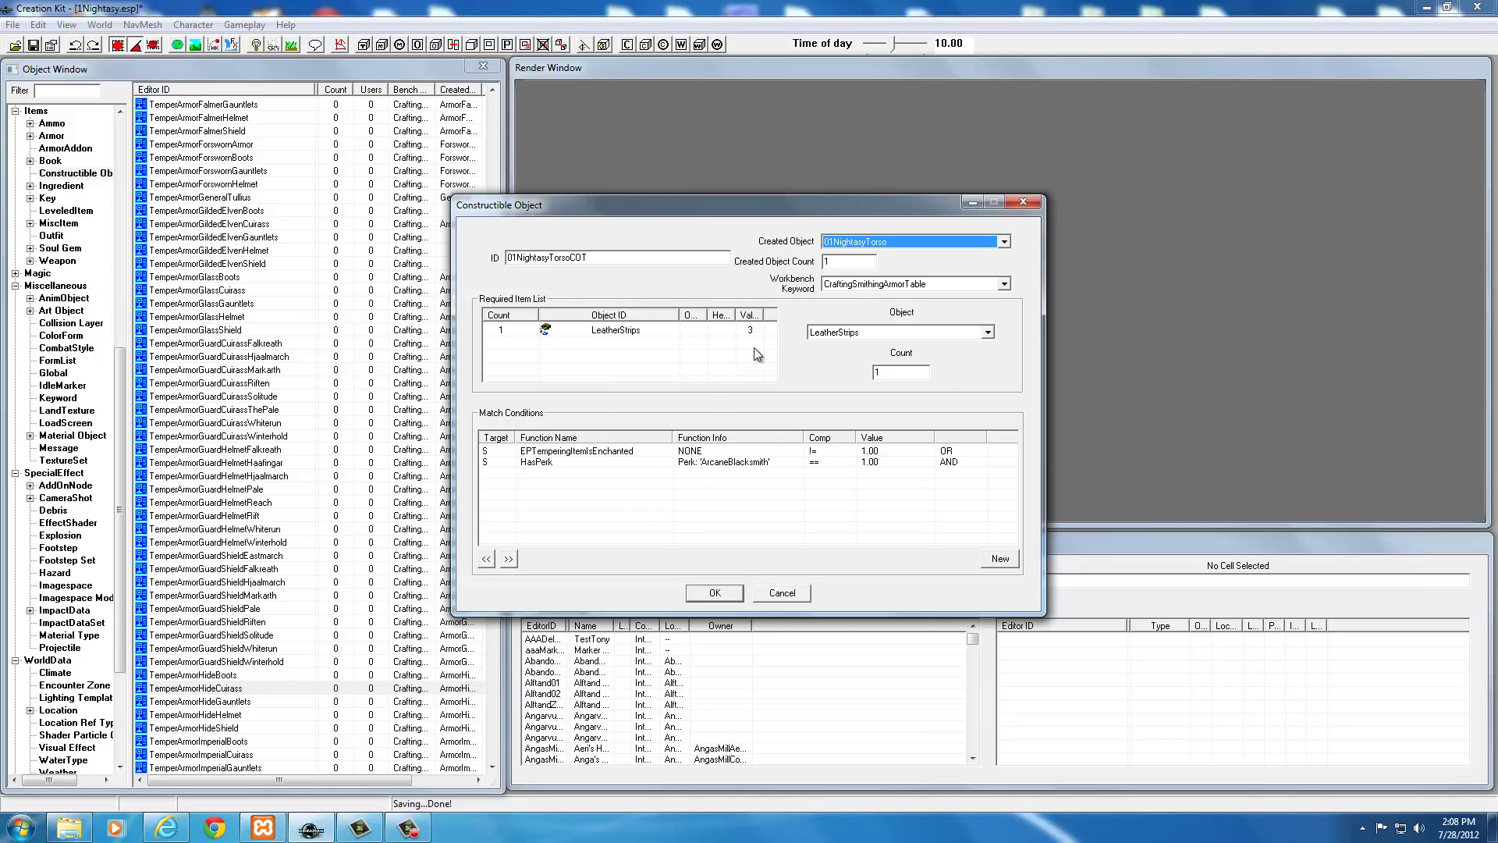
left_click(727, 593)
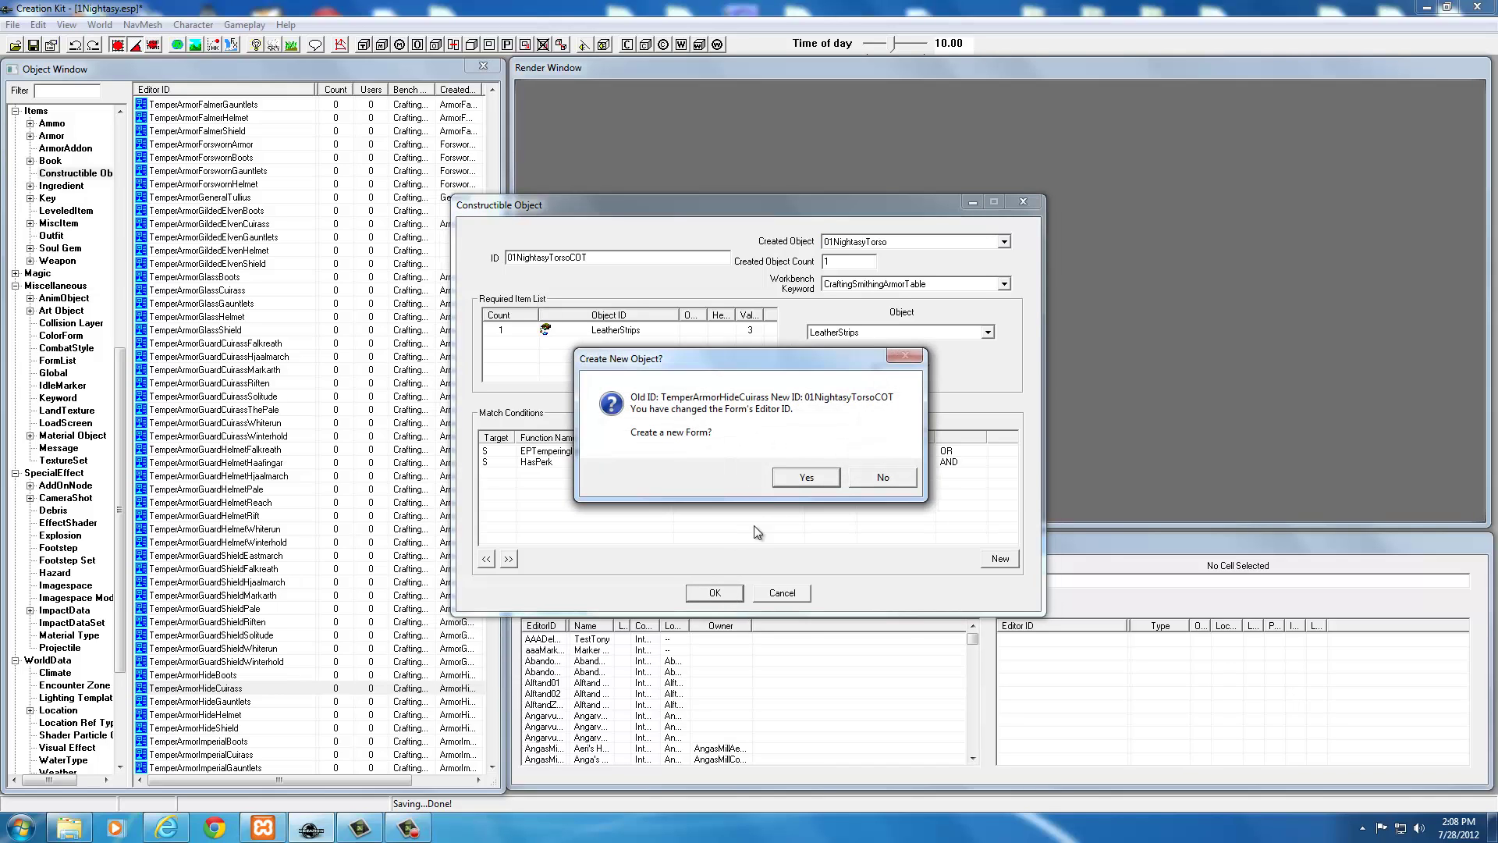
left_click(804, 477)
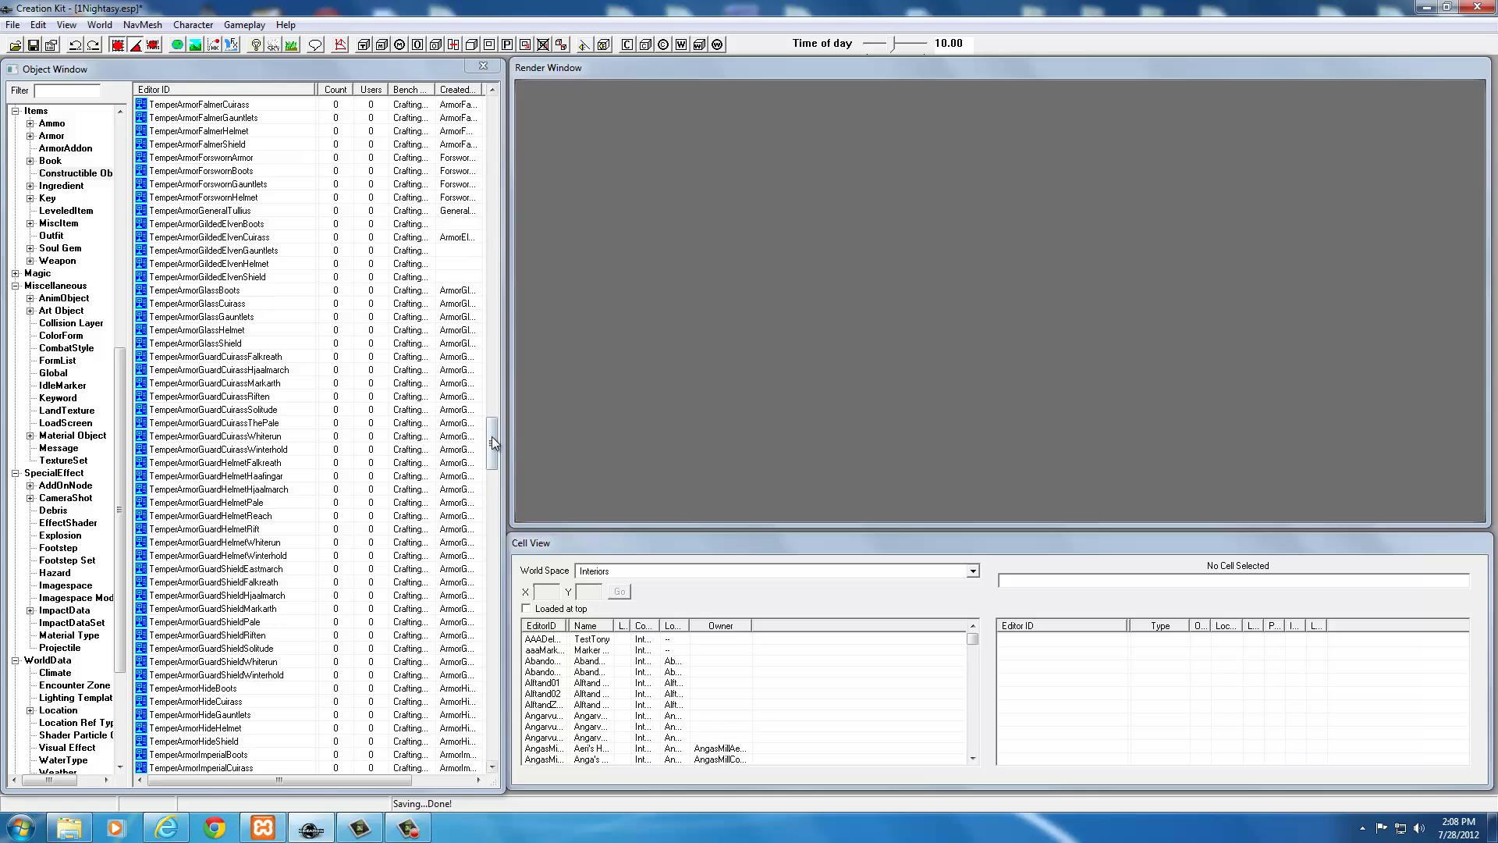
- Open the 01NightasyTorsoCOT tempering recipe from the start of the constructible object list
left_click_drag(493, 442, 490, 108)
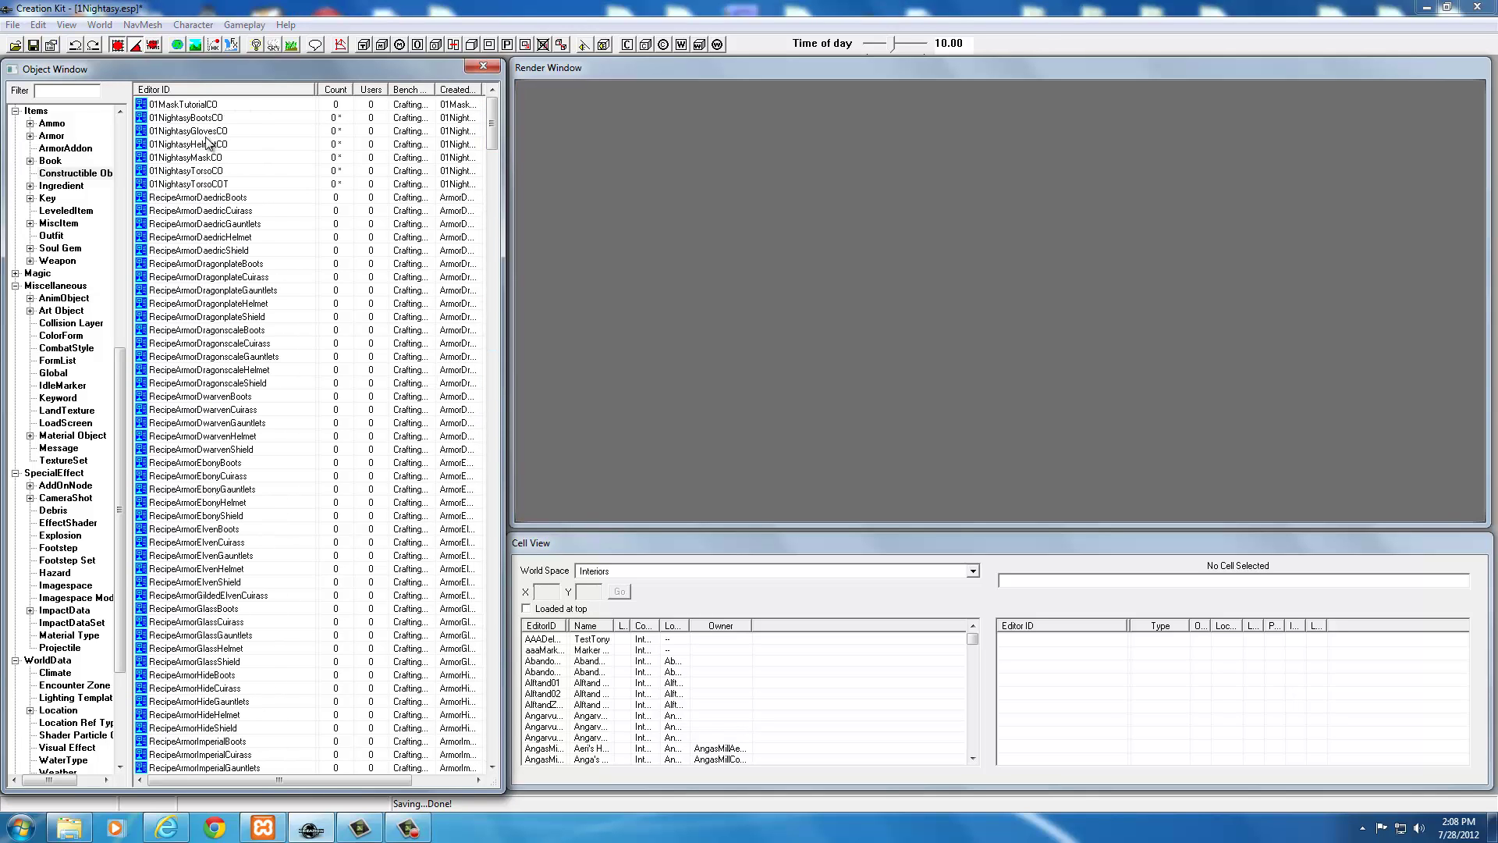
left_click(199, 186)
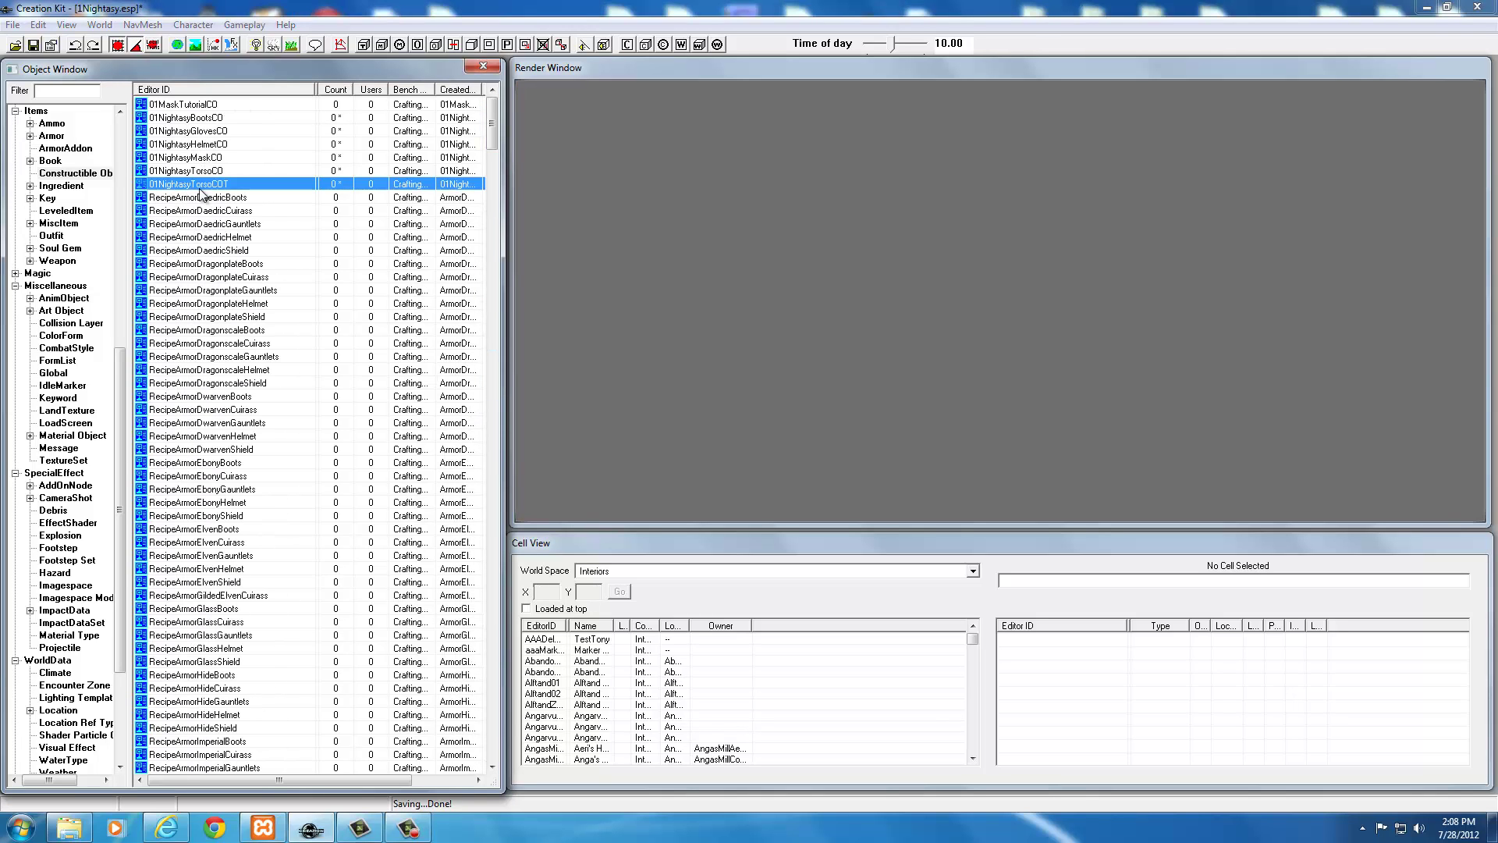
double_click(199, 190)
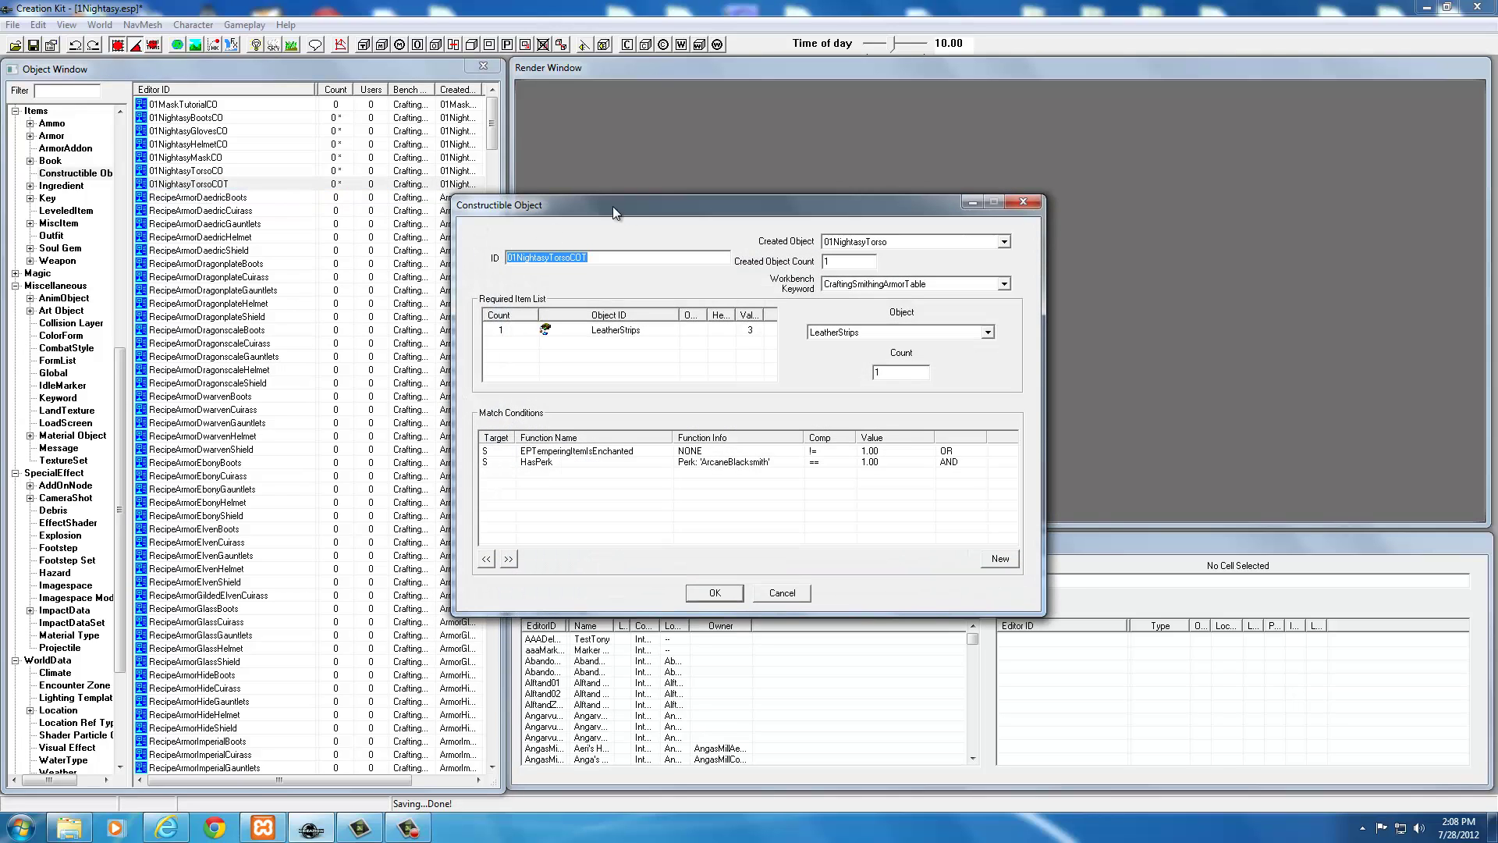
left_click_drag(611, 206, 689, 217)
- Change the recipe's ID to 01NightasyBootsCOT and set its created object to 01NightasyBoots
left_click(643, 265)
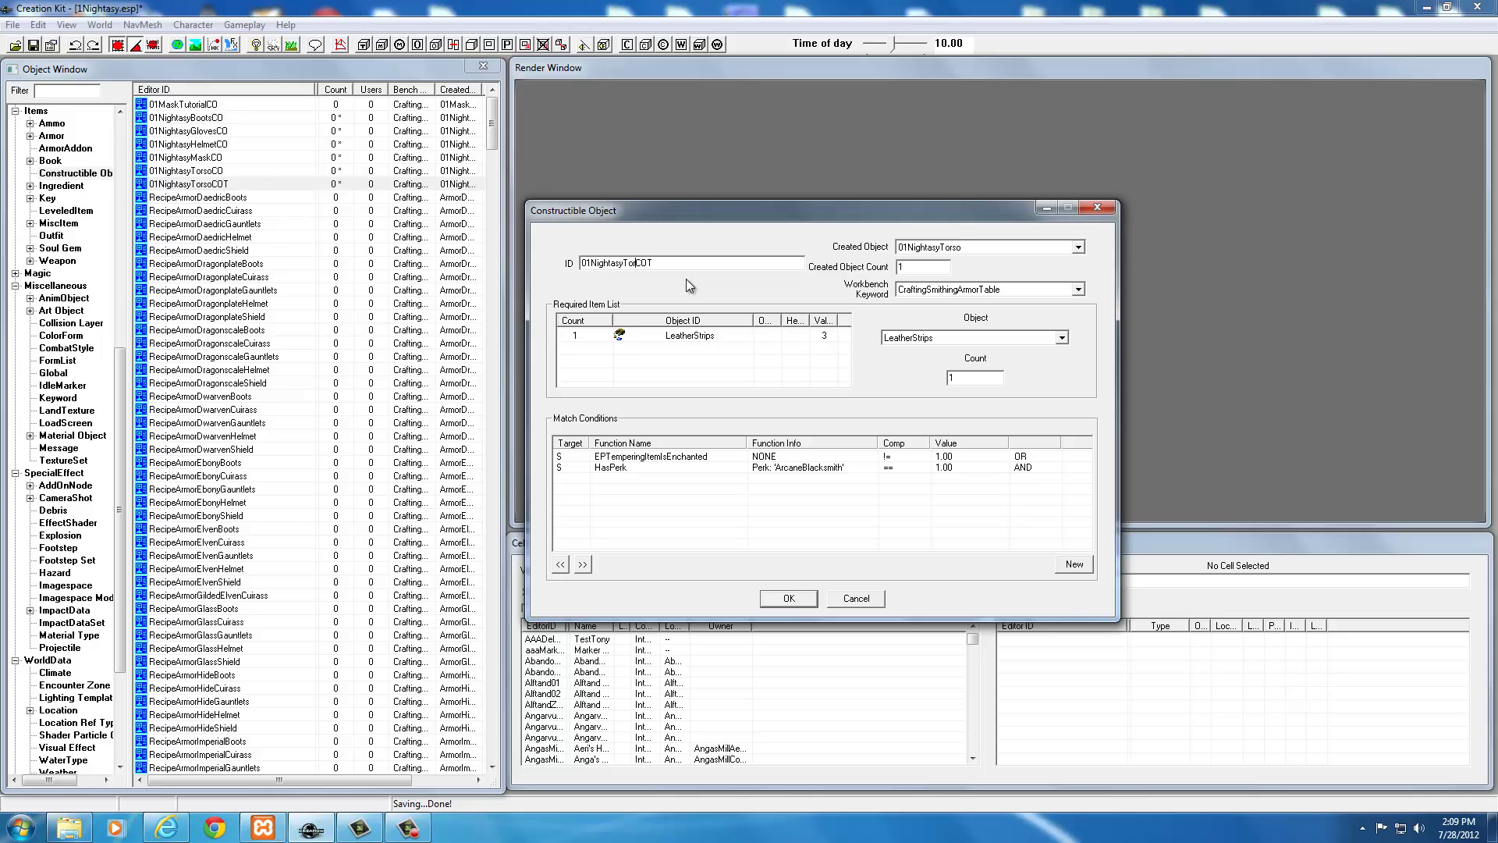
key("BackSpace")
key("BackSpace")
key("BackSpace")
key("BackSpace")
key("BackSpace")
type("Boot")
left_click(949, 250)
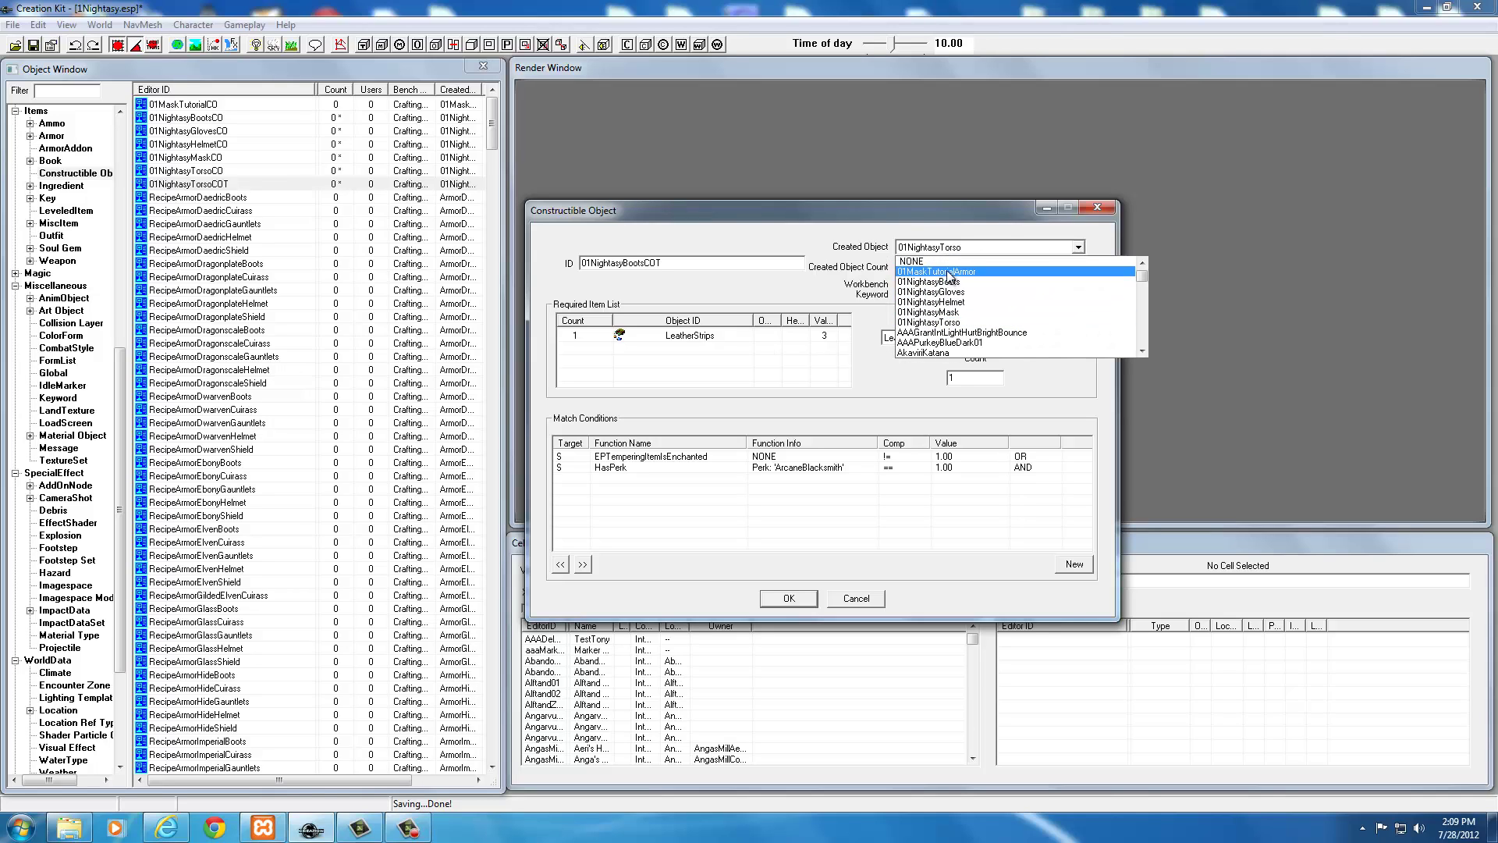
left_click(950, 282)
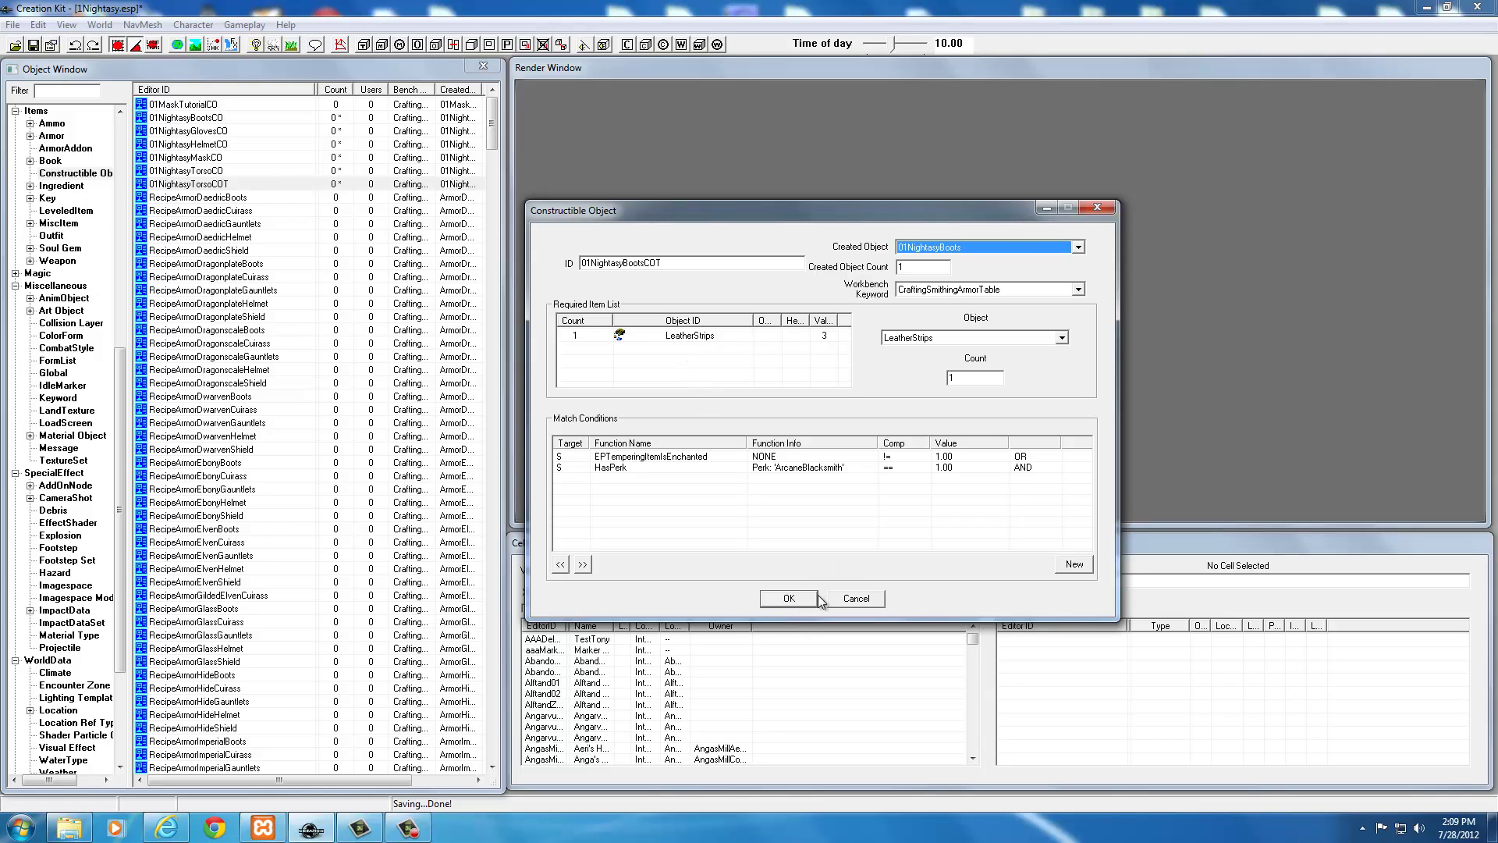
- Save the edited boots tempering recipe as a new form
left_click(792, 598)
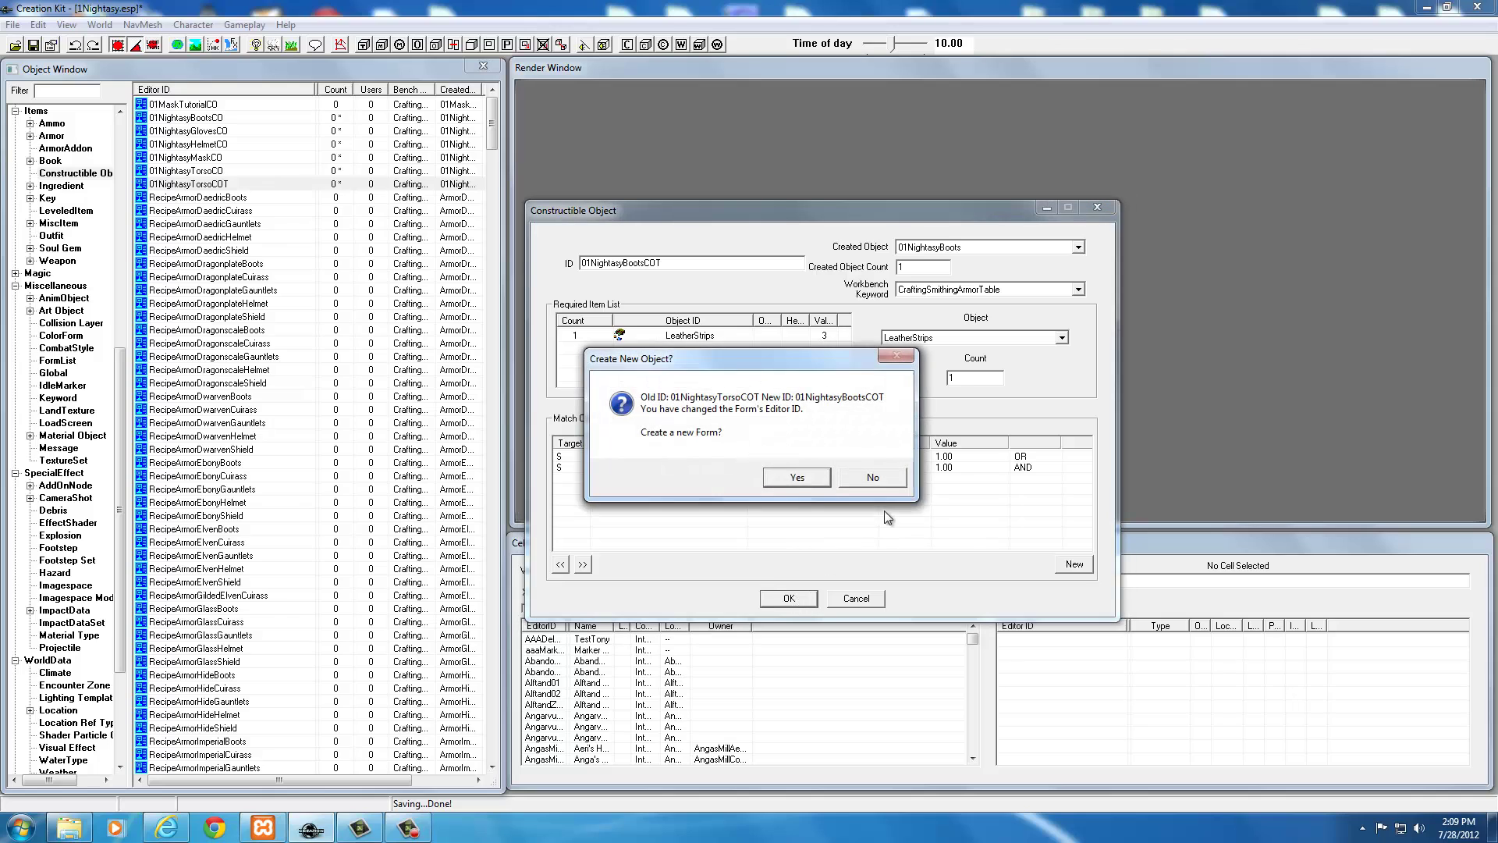
left_click(800, 477)
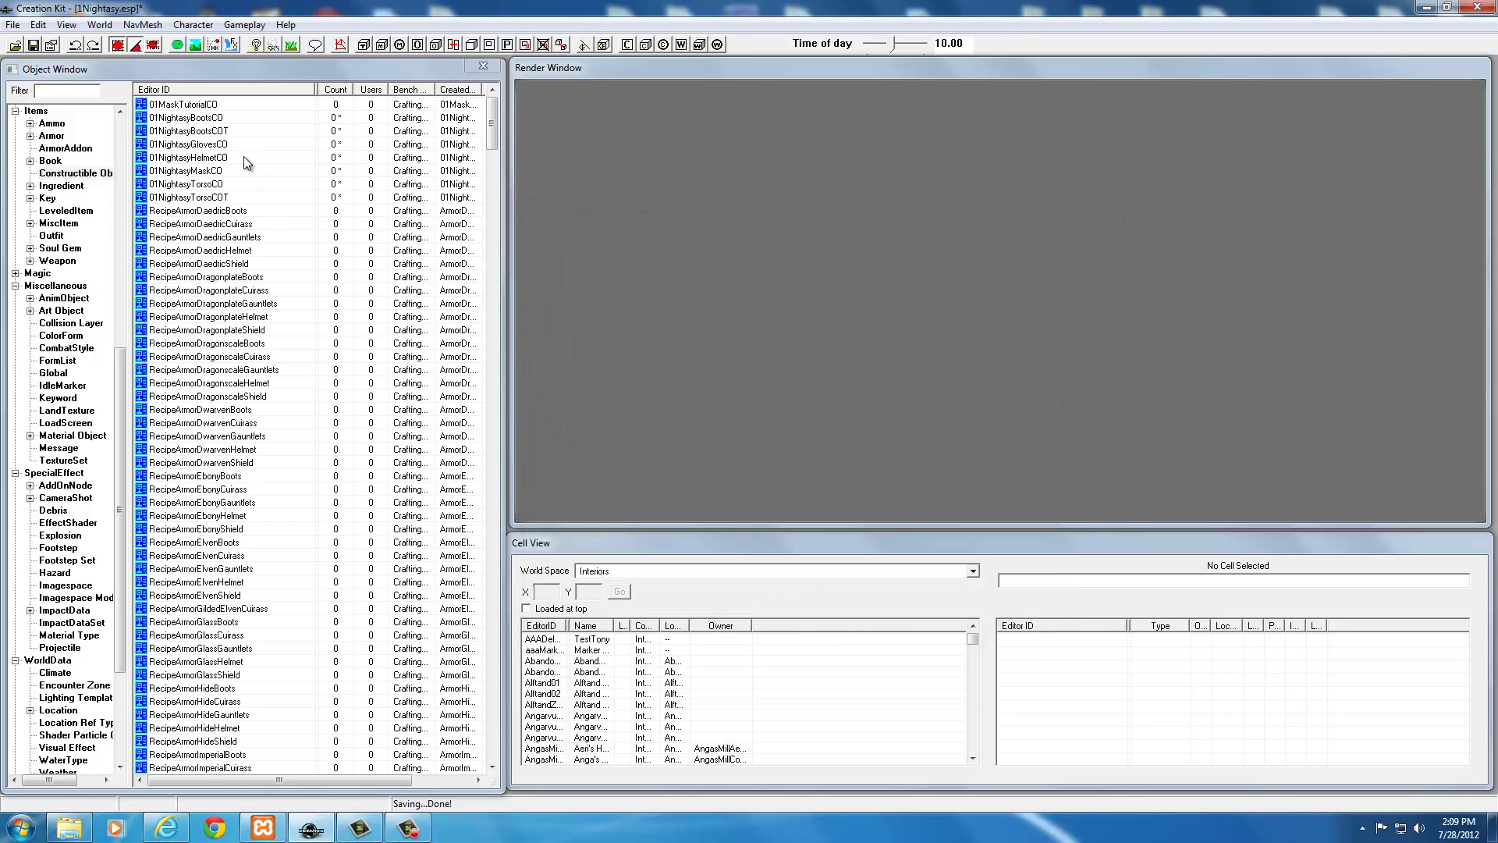
- Create a new tempering recipe form 01NightasyGlovesCOT from 01NightasyTorsoCOT, with 01NightasyGloves as its created object
double_click(200, 199)
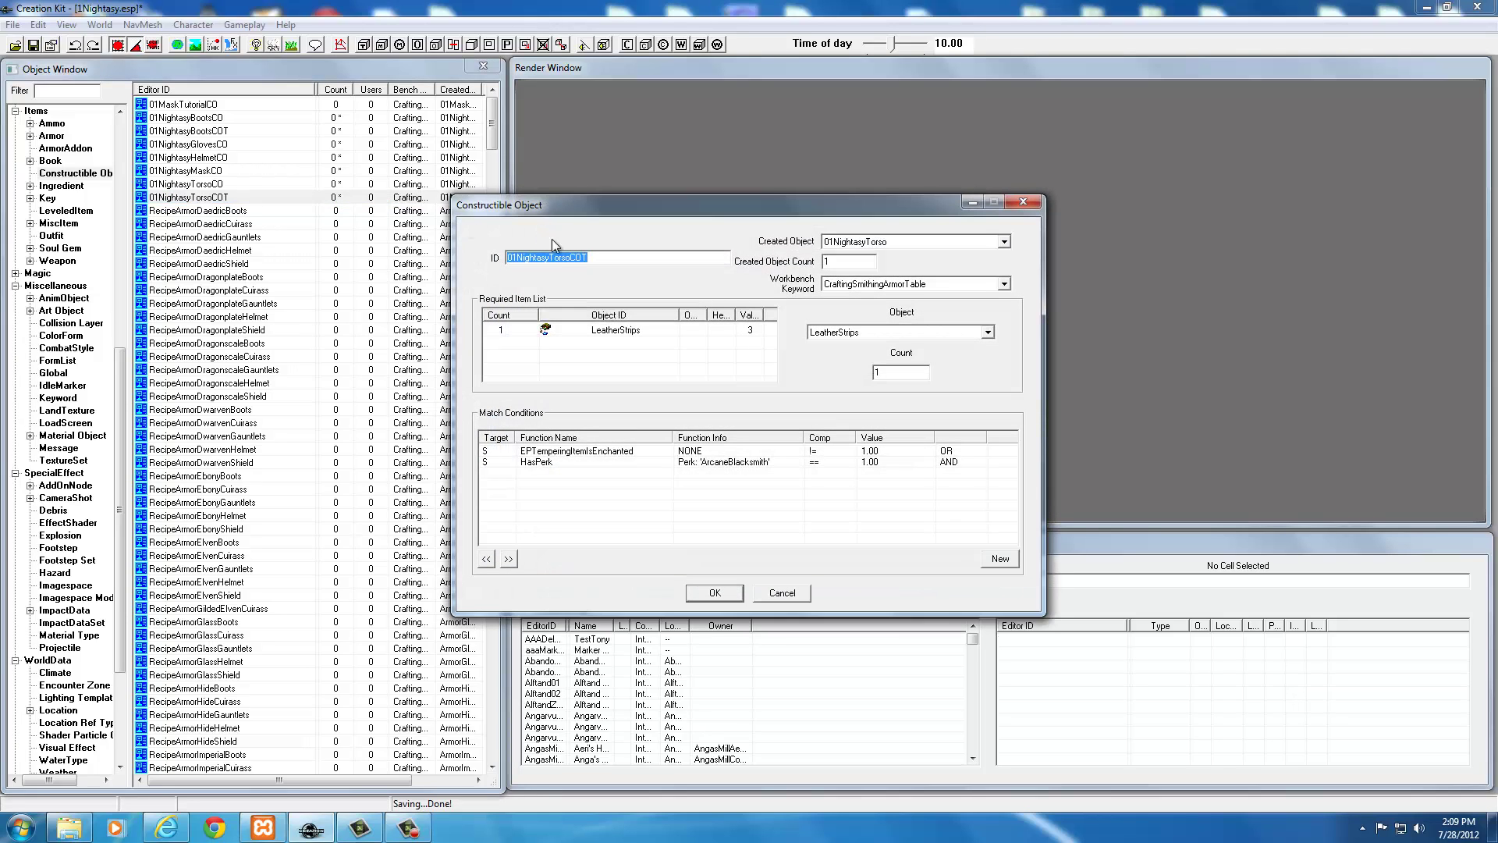
left_click(570, 257)
key("BackSpace")
key("BackSpace")
key("BackSpace")
key("BackSpace")
key("BackSpace")
type("Gloves")
left_click(860, 242)
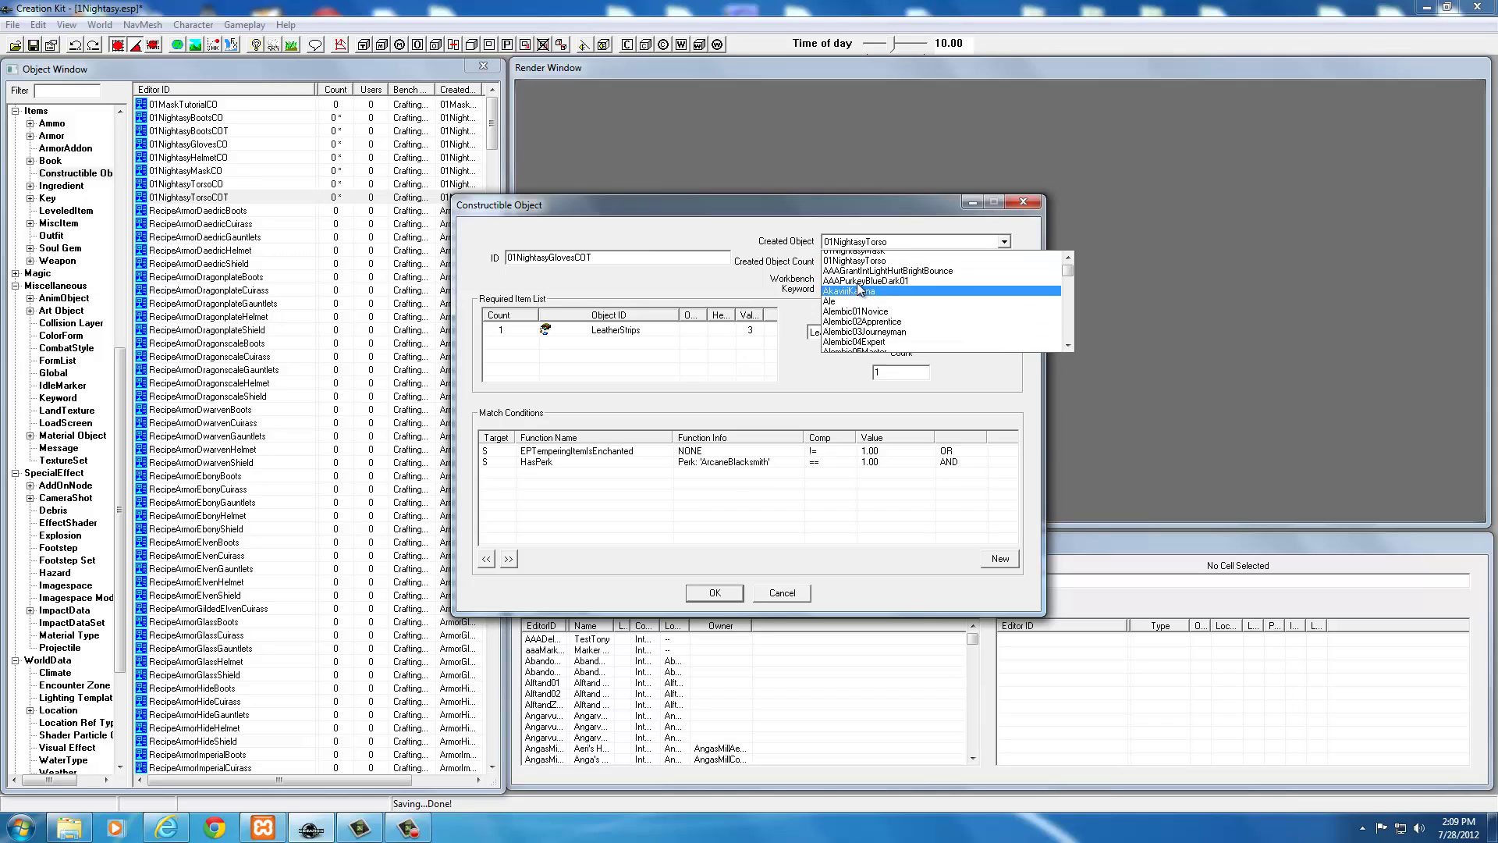
left_click(859, 286)
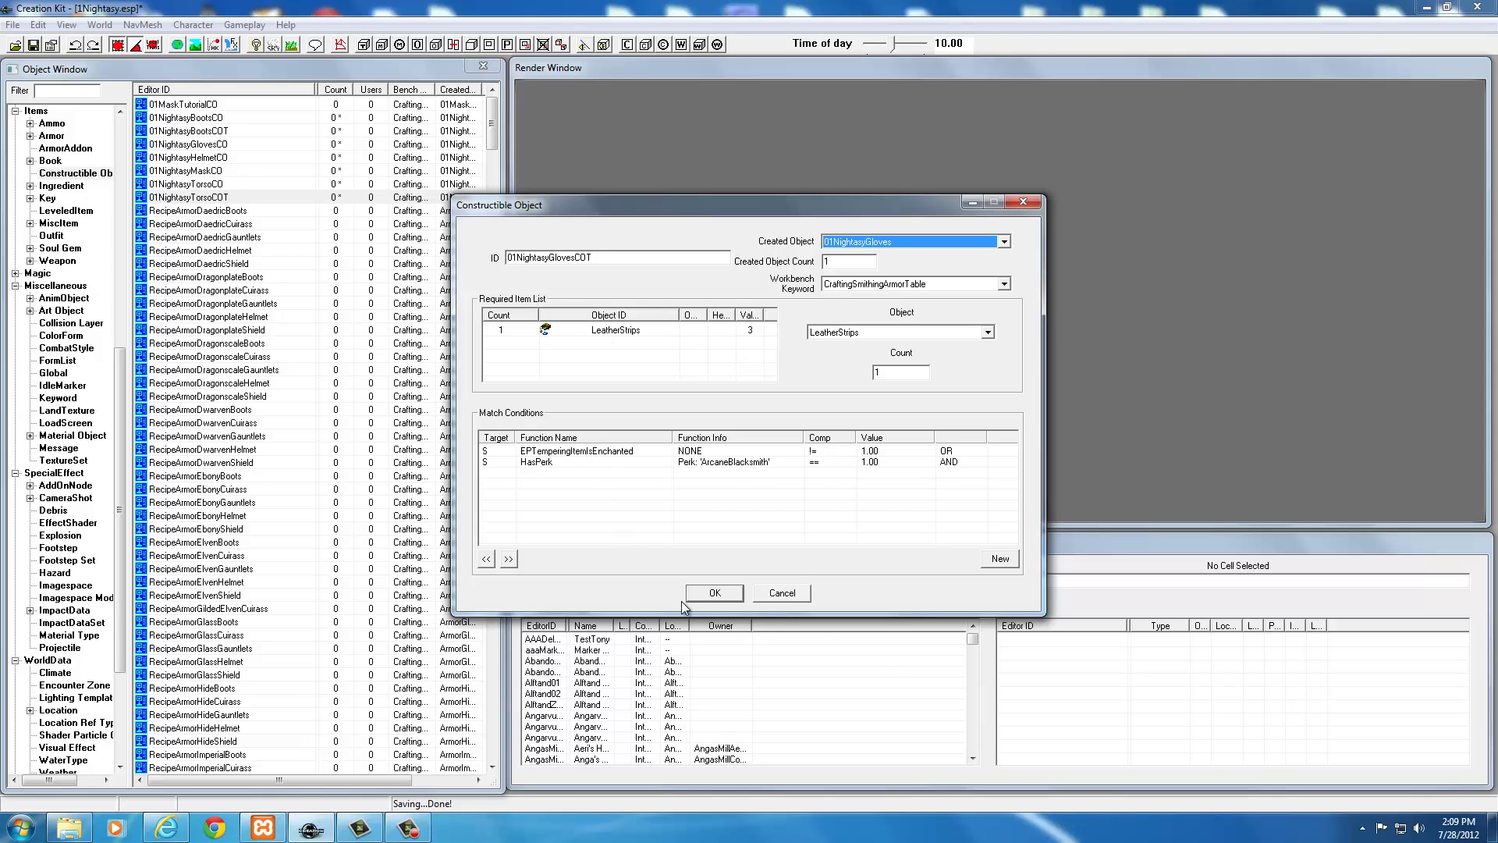
left_click(705, 593)
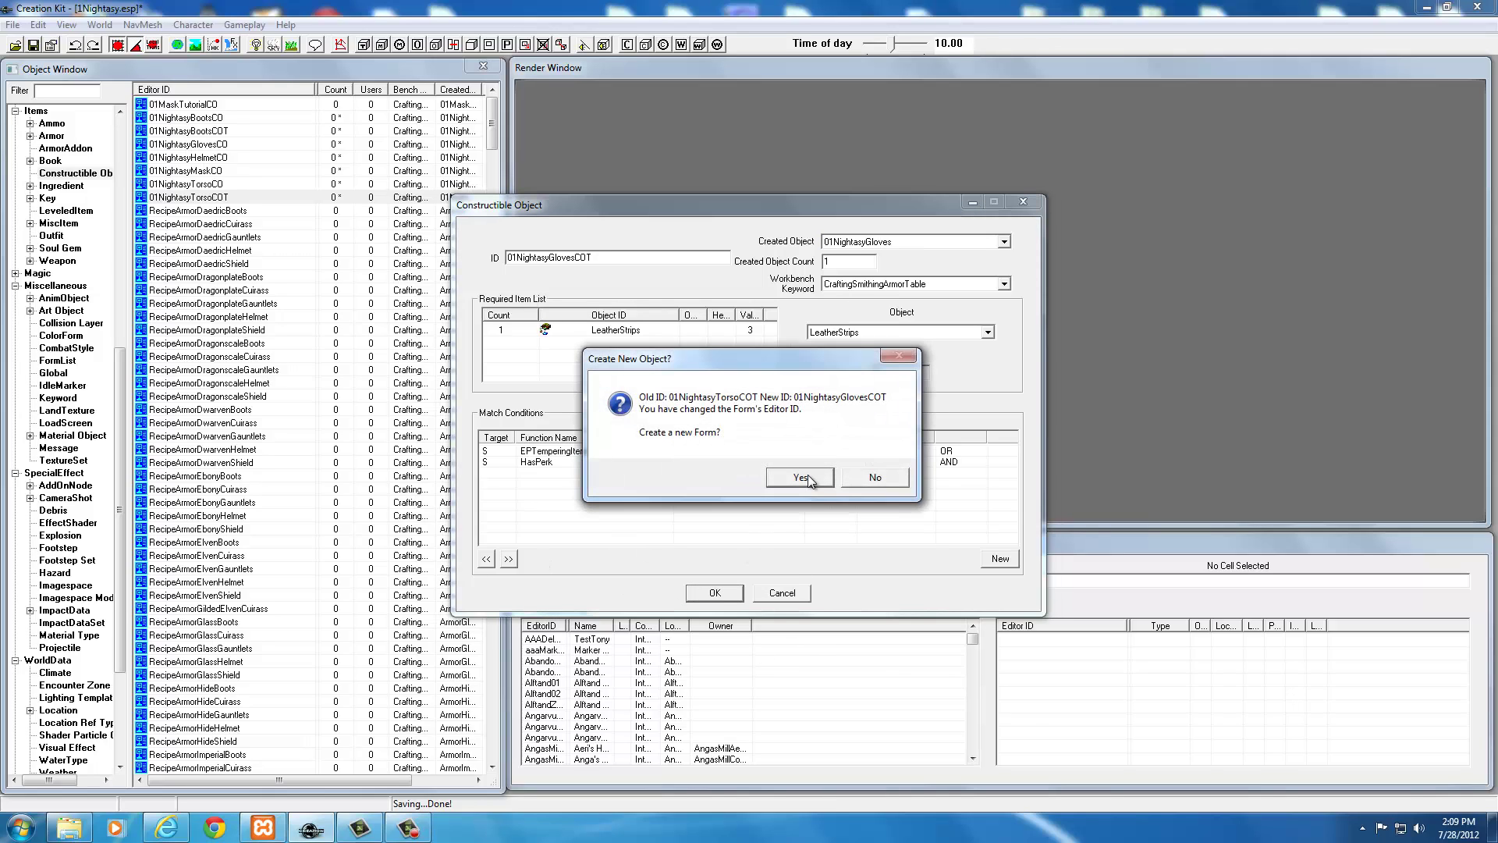
left_click(803, 478)
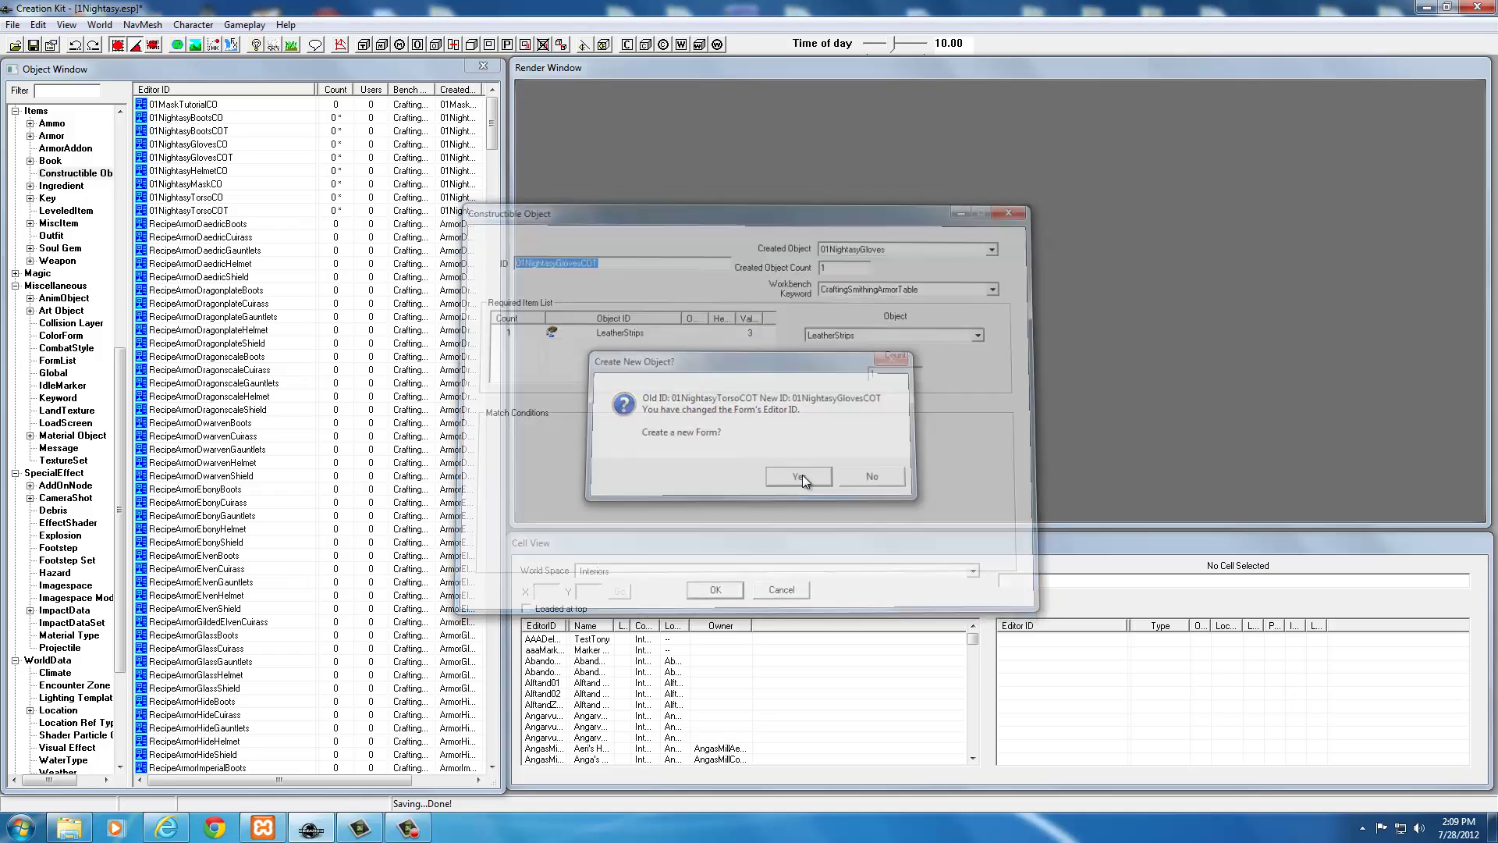
- Create a new tempering recipe form 01NightasyHelmetCOT from 01NightasyTorsoCOT, with 01NightasyHelmet as its created object
left_click(201, 212)
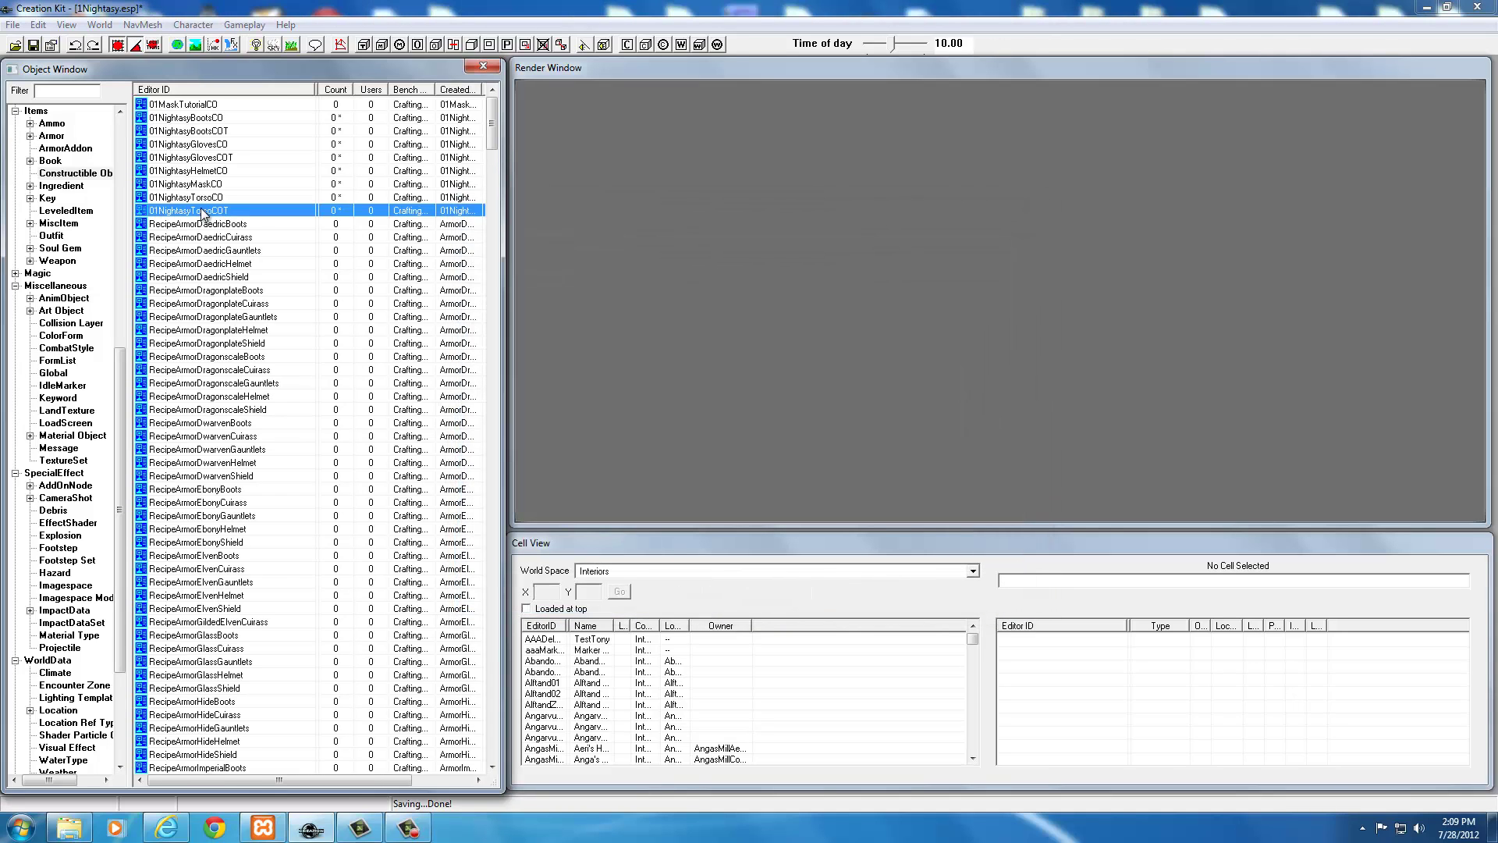
double_click(201, 211)
left_click(568, 257)
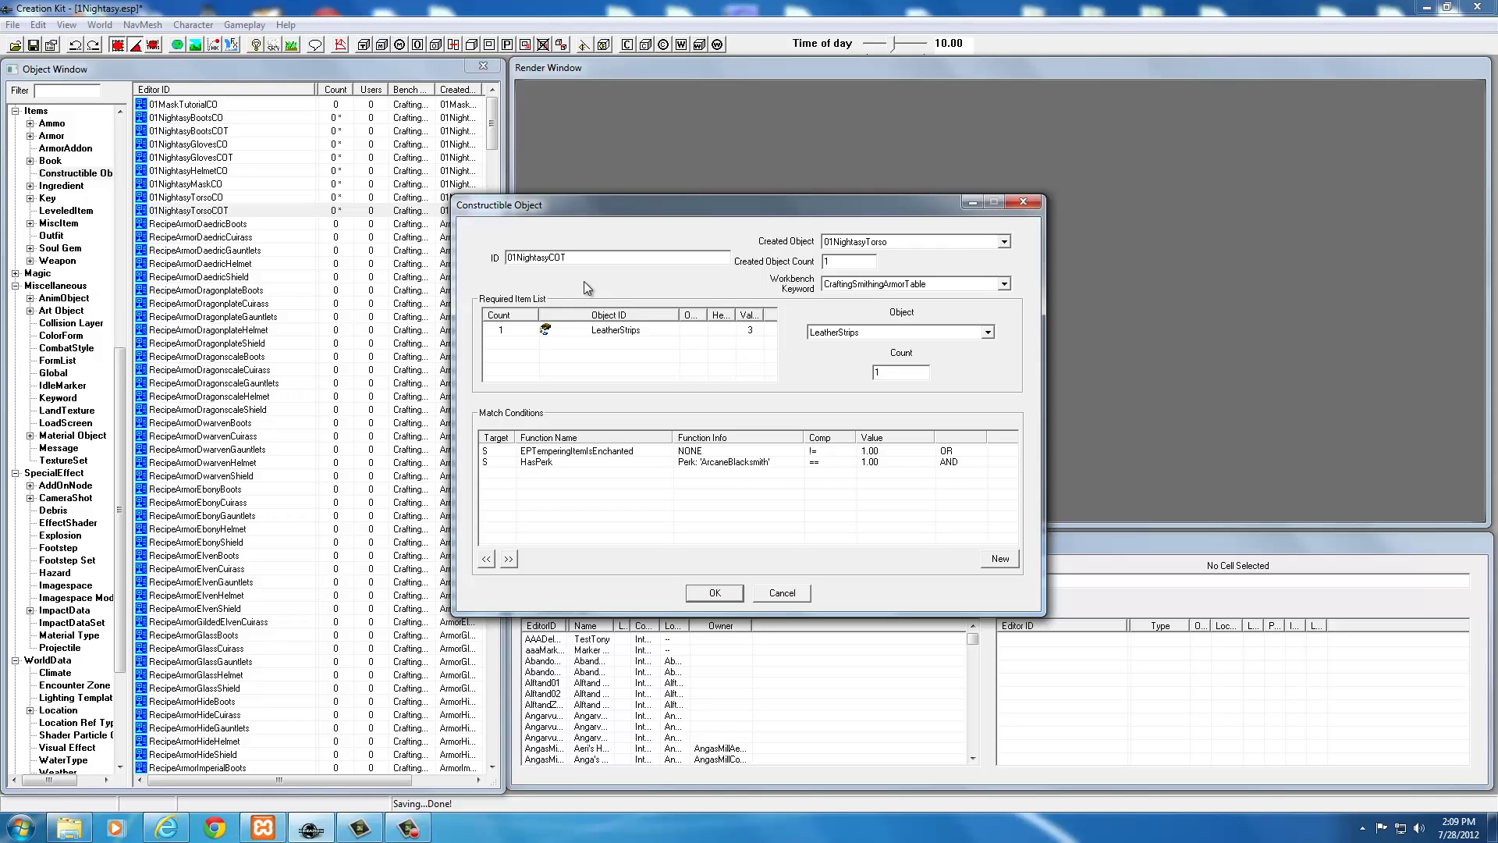
type("Helmet")
left_click(925, 240)
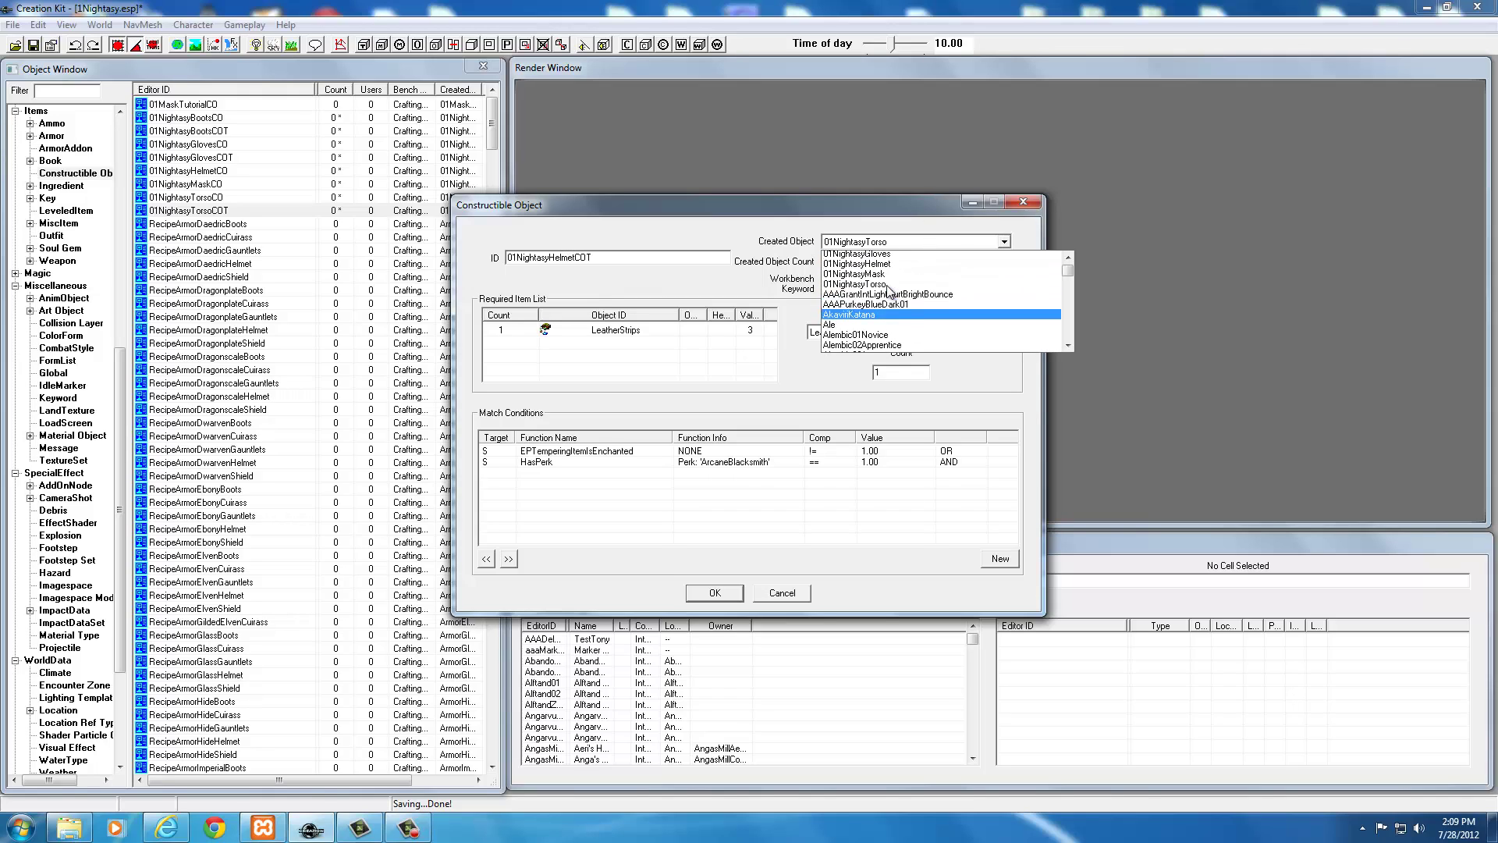
left_click(879, 299)
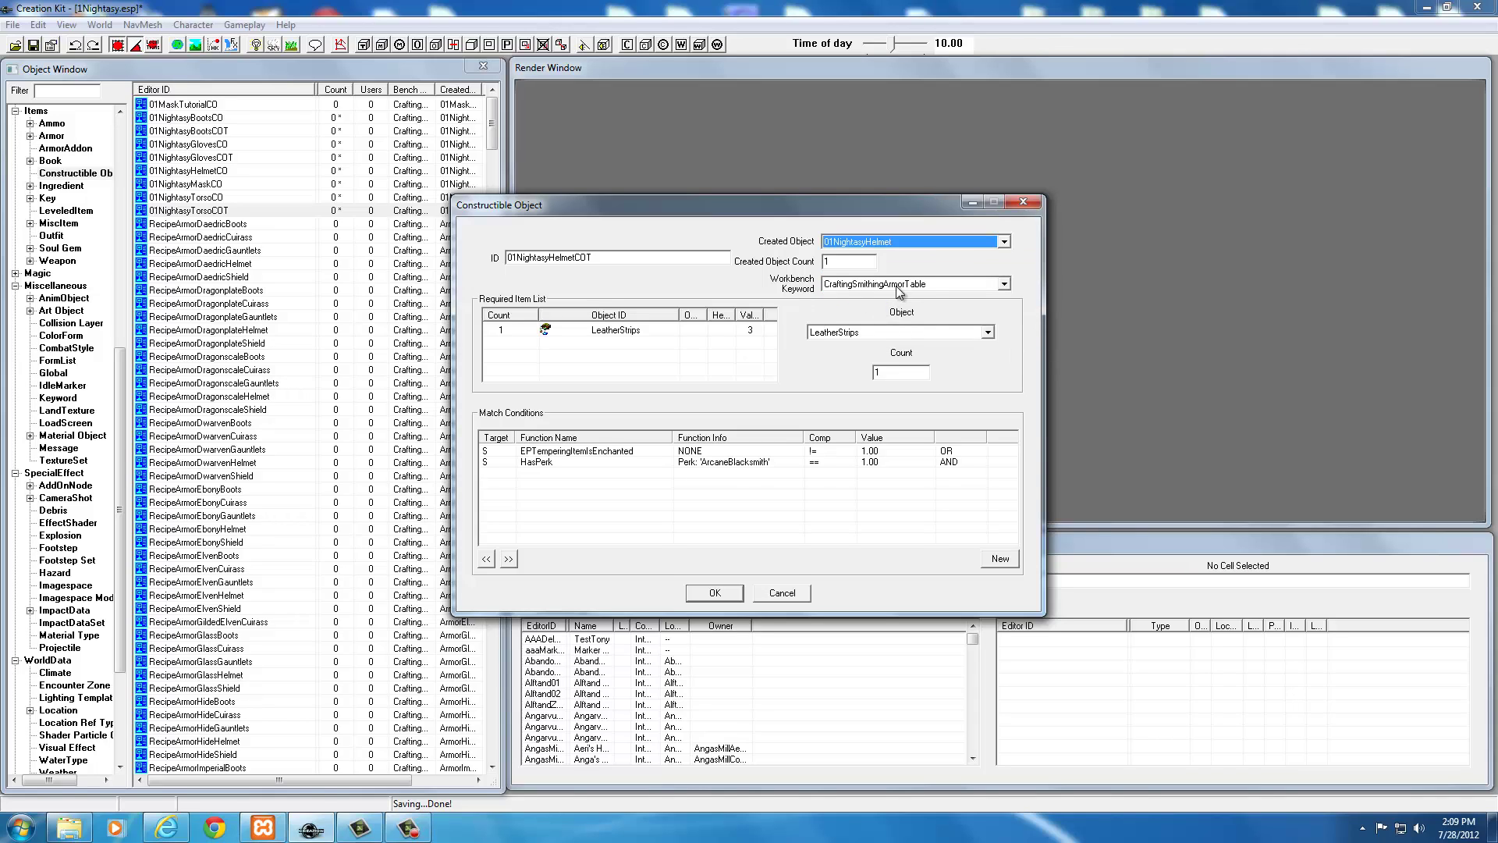
left_click(713, 594)
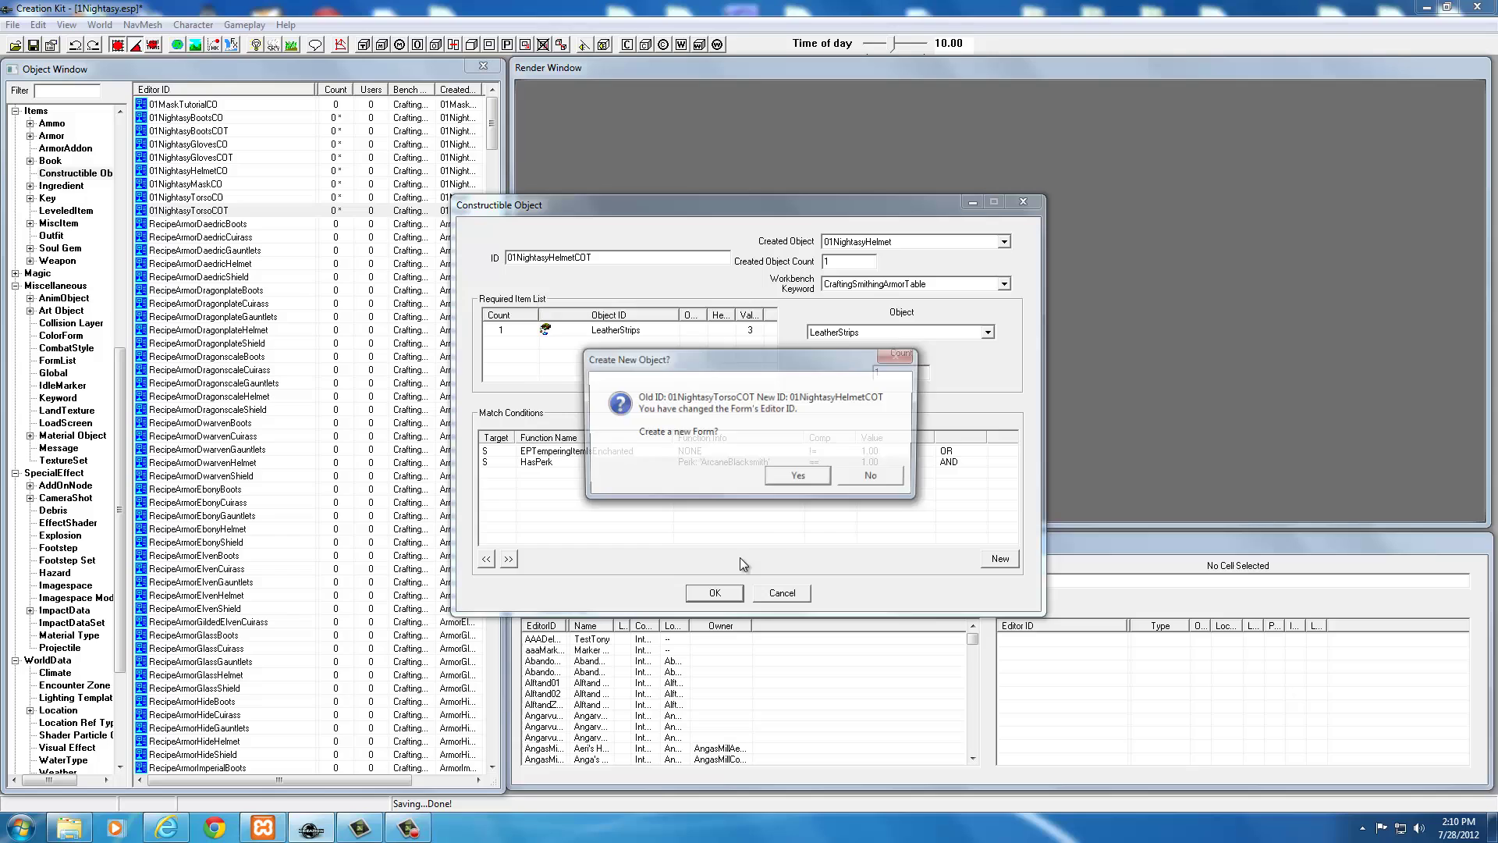
left_click(799, 479)
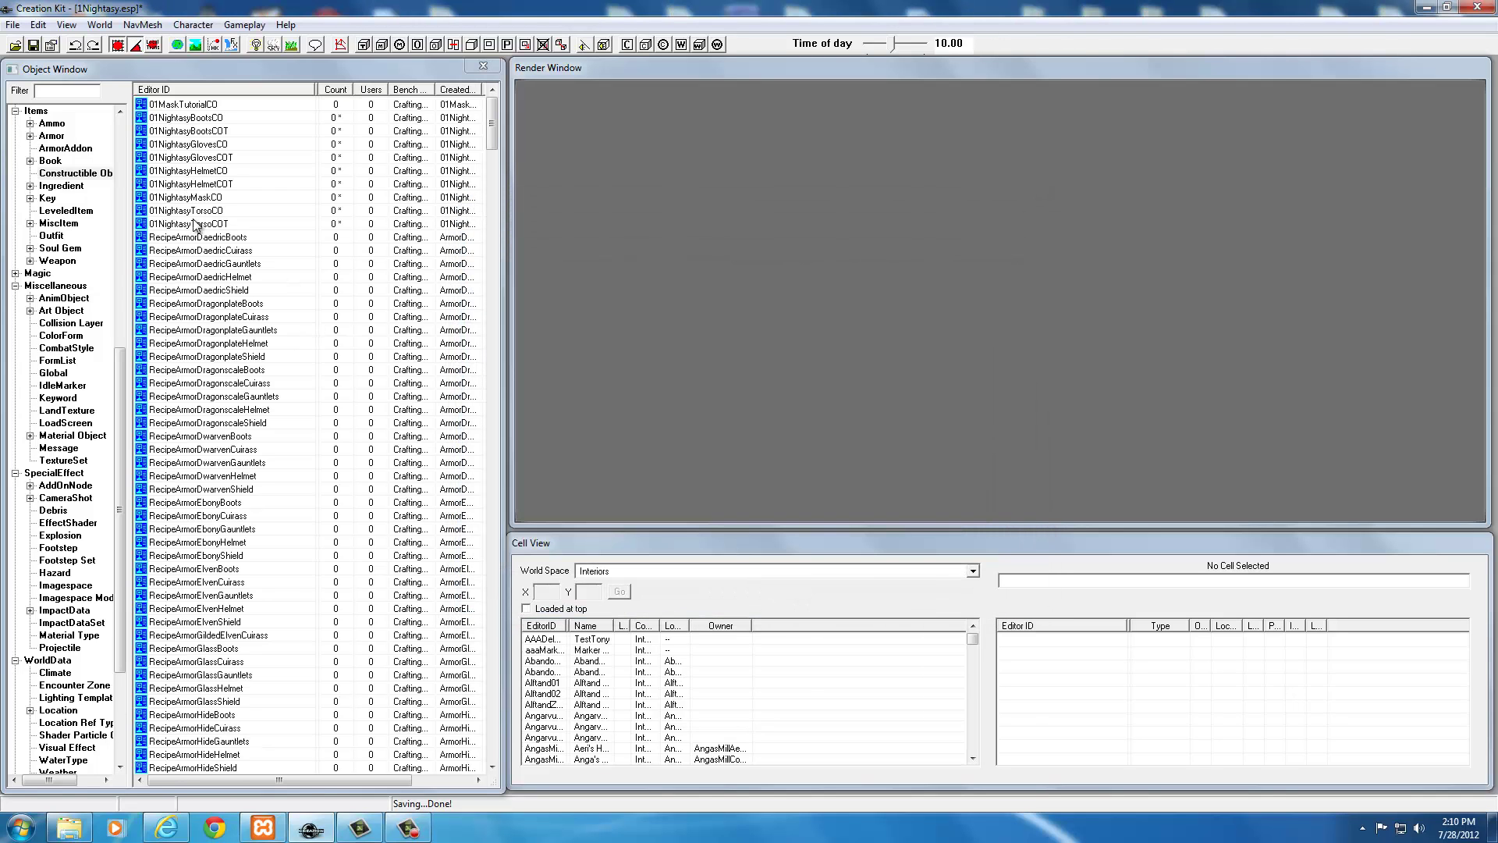
- Create a new tempering recipe form 01NightasyMaskCOT from 01NightasyTorsoCOT, with 01NightasyMask as its created object, and save the plugin
double_click(193, 224)
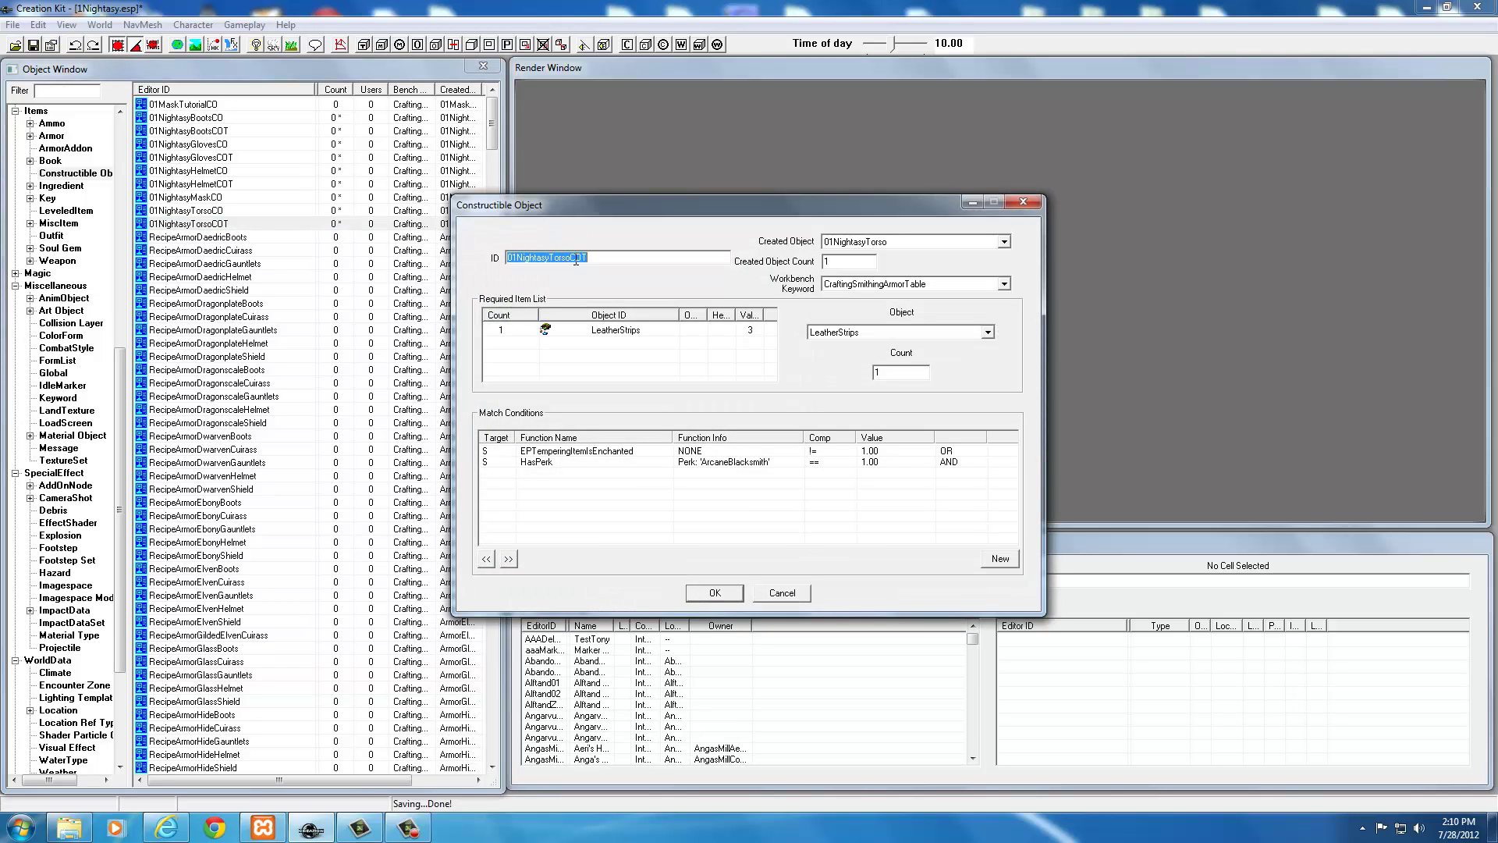
left_click(569, 259)
key("BackSpace")
key("BackSpace")
key("BackSpace")
key("BackSpace")
key("BackSpace")
type("Mask")
left_click(924, 245)
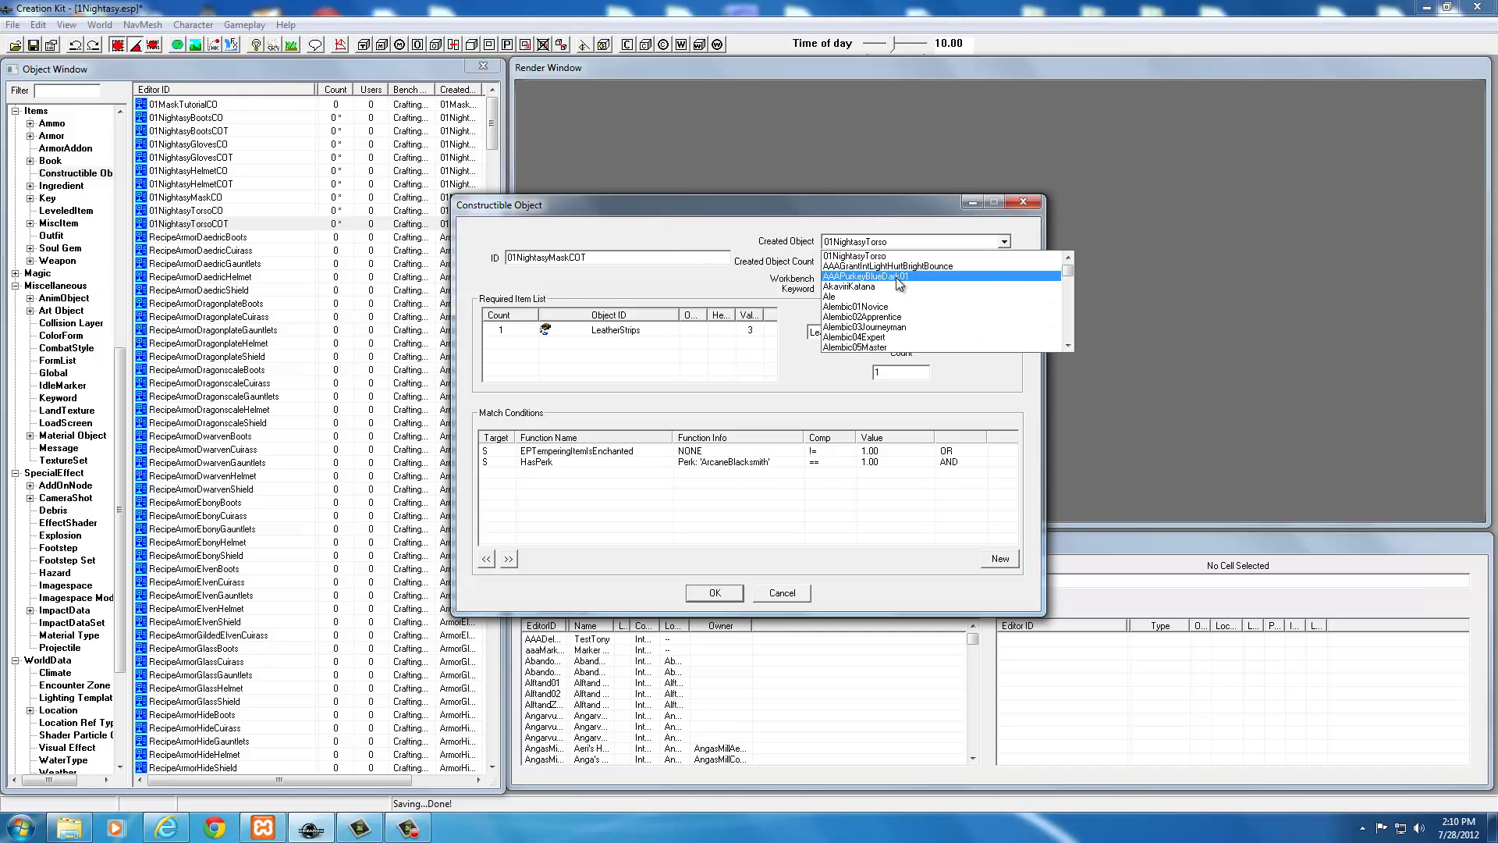
scroll(893, 276, "up", 3)
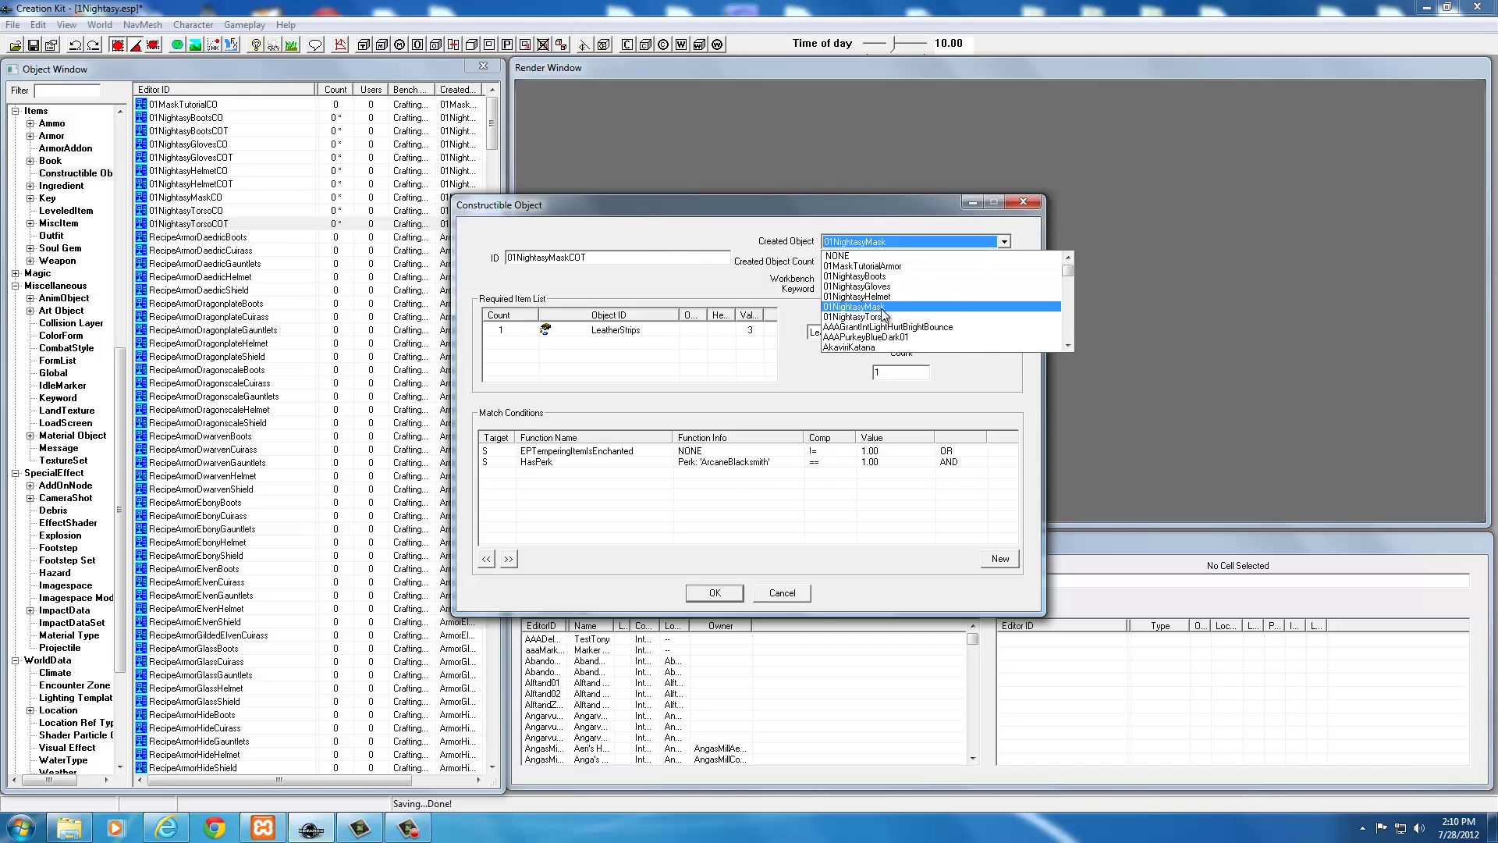
left_click(857, 306)
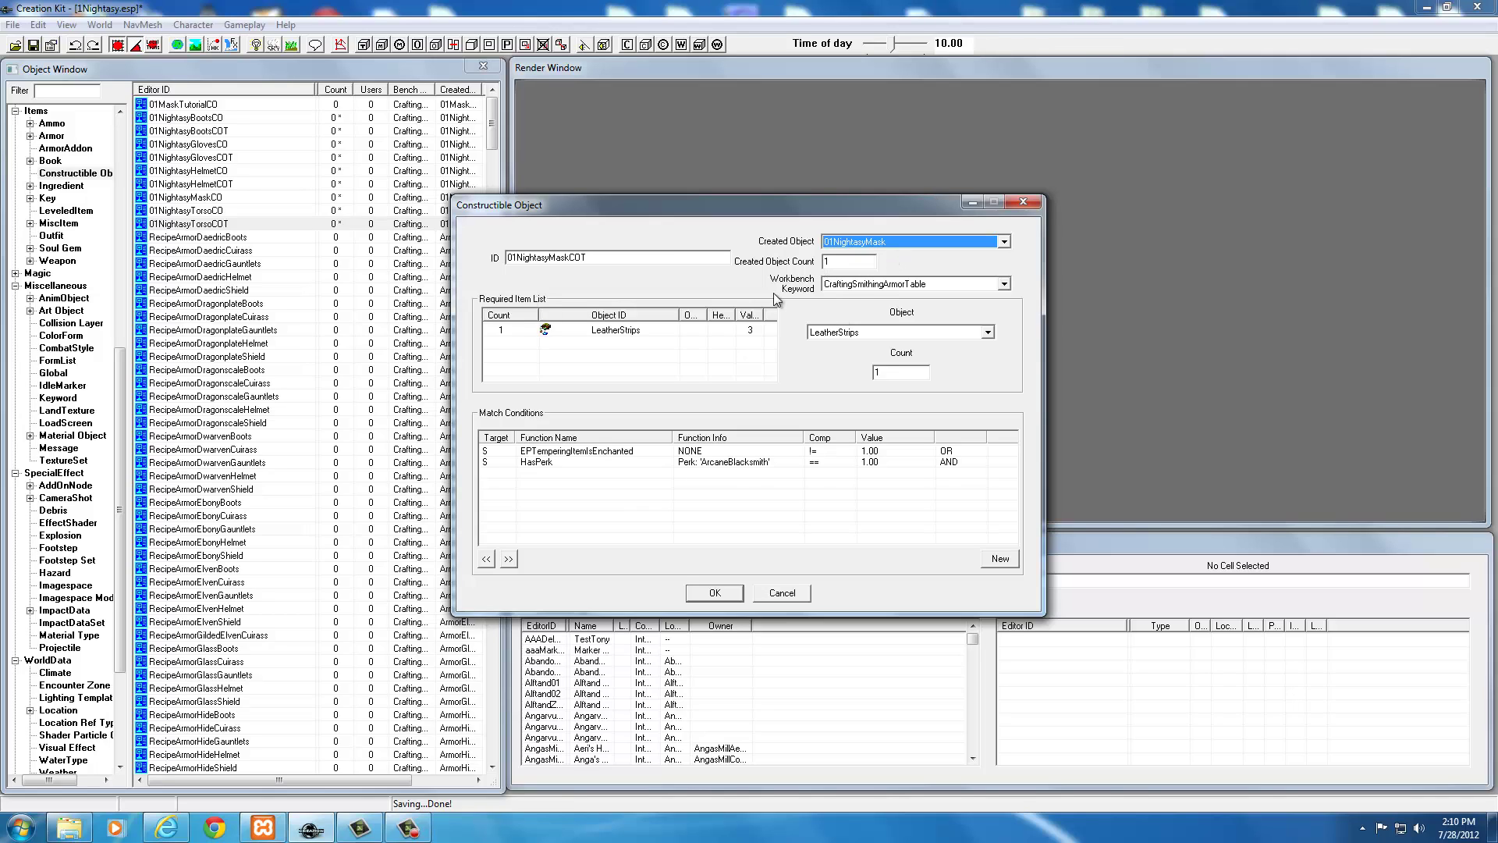
left_click(707, 597)
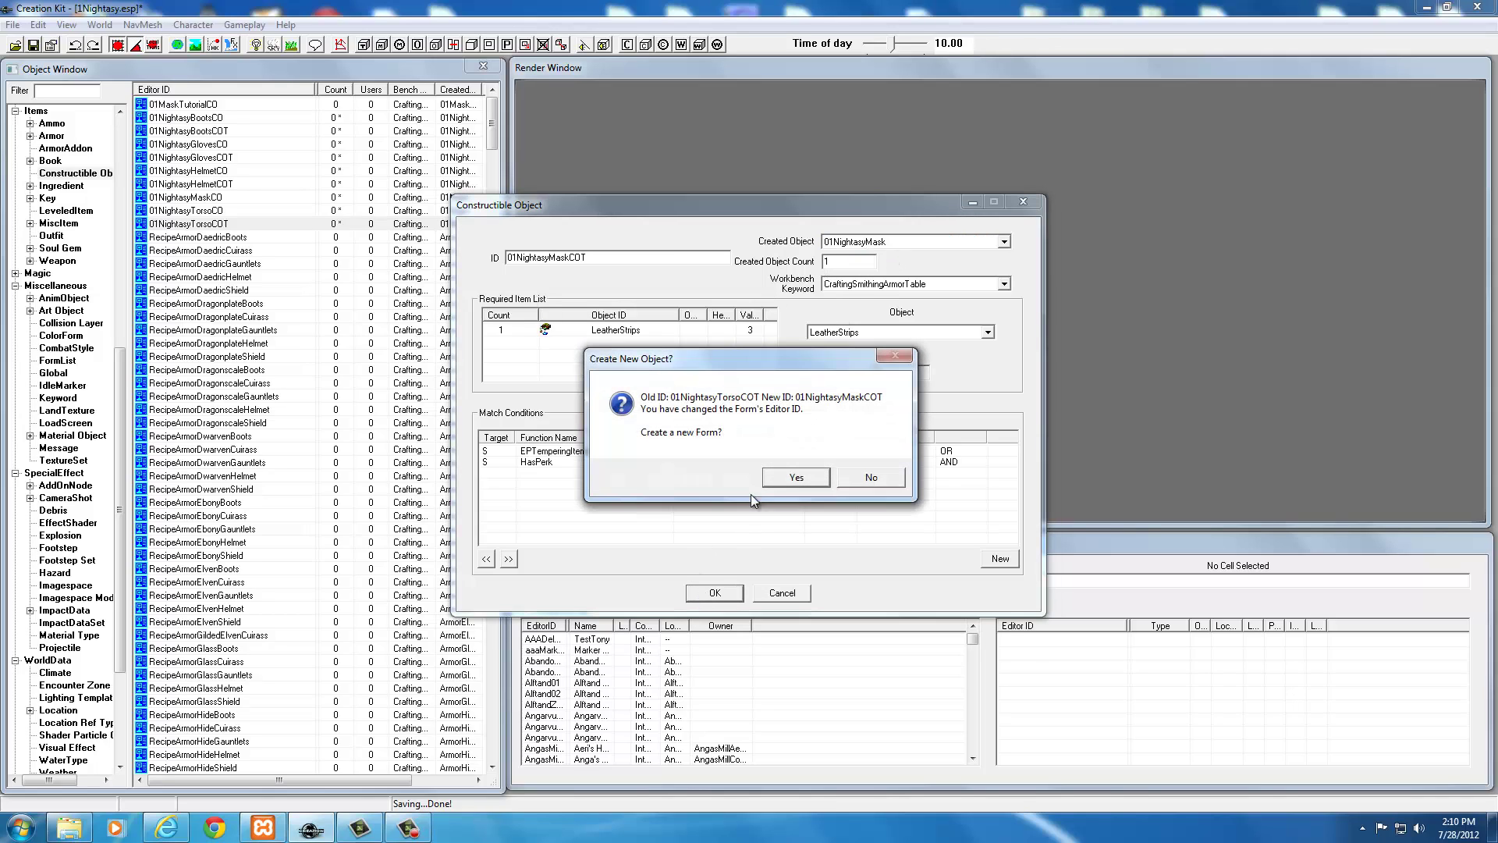
left_click(794, 478)
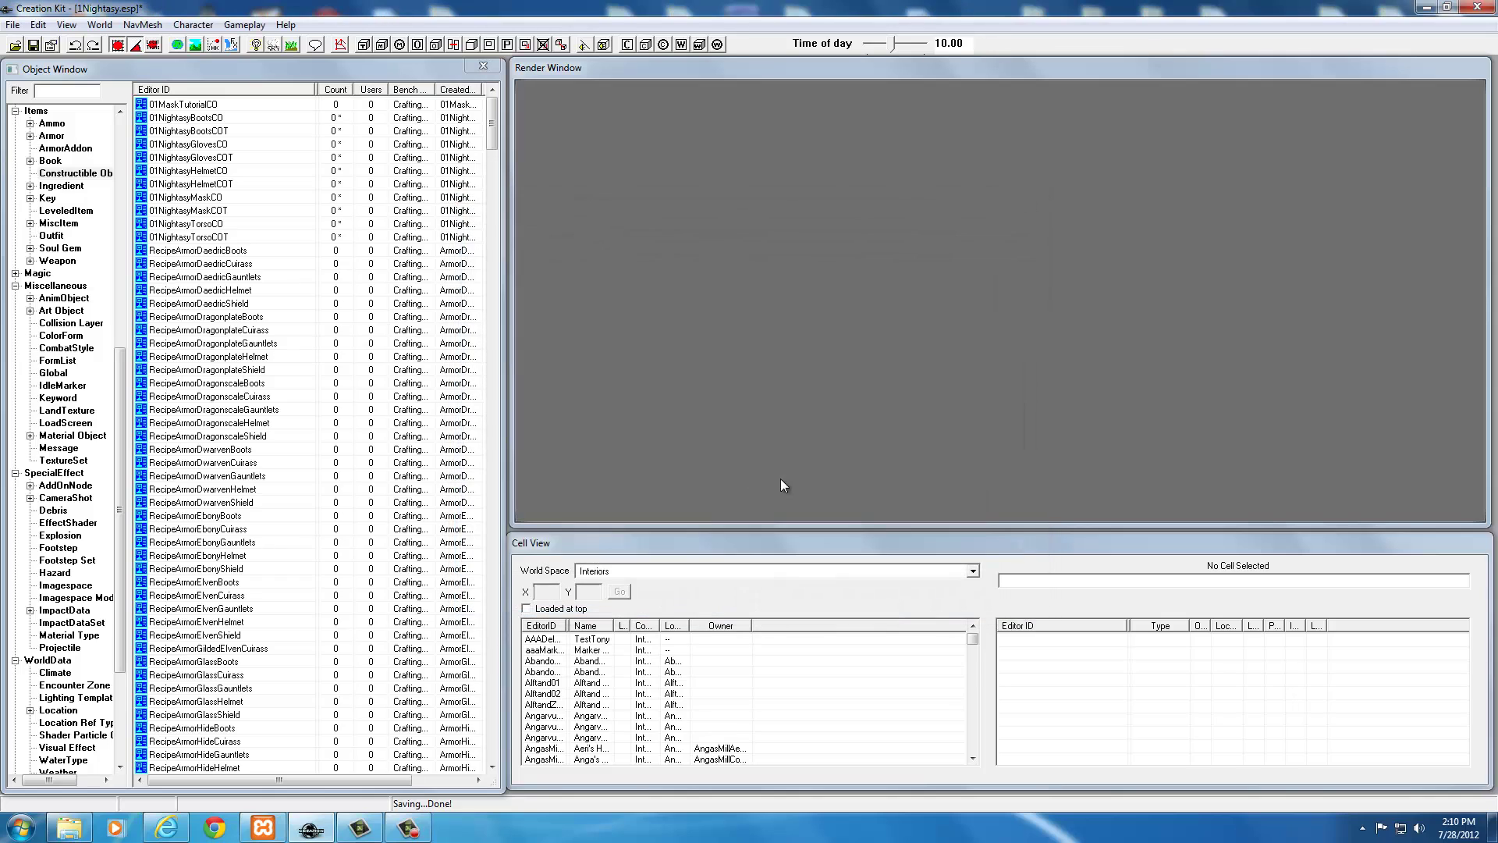
left_click(34, 47)
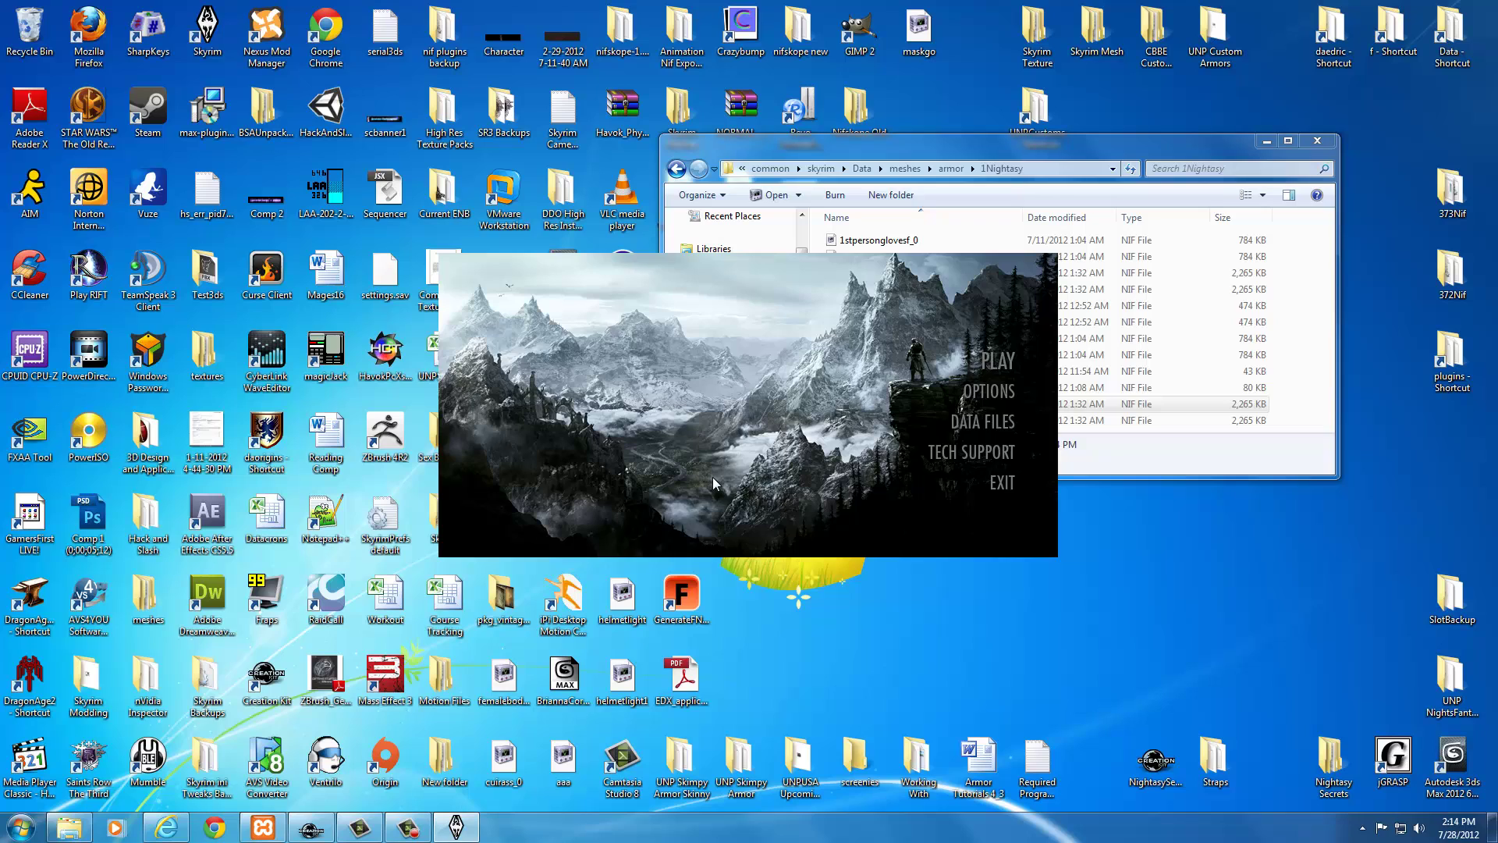
- Start the game from the Skyrim launcher and minimize the 1Nightasy file folder window
left_click(986, 360)
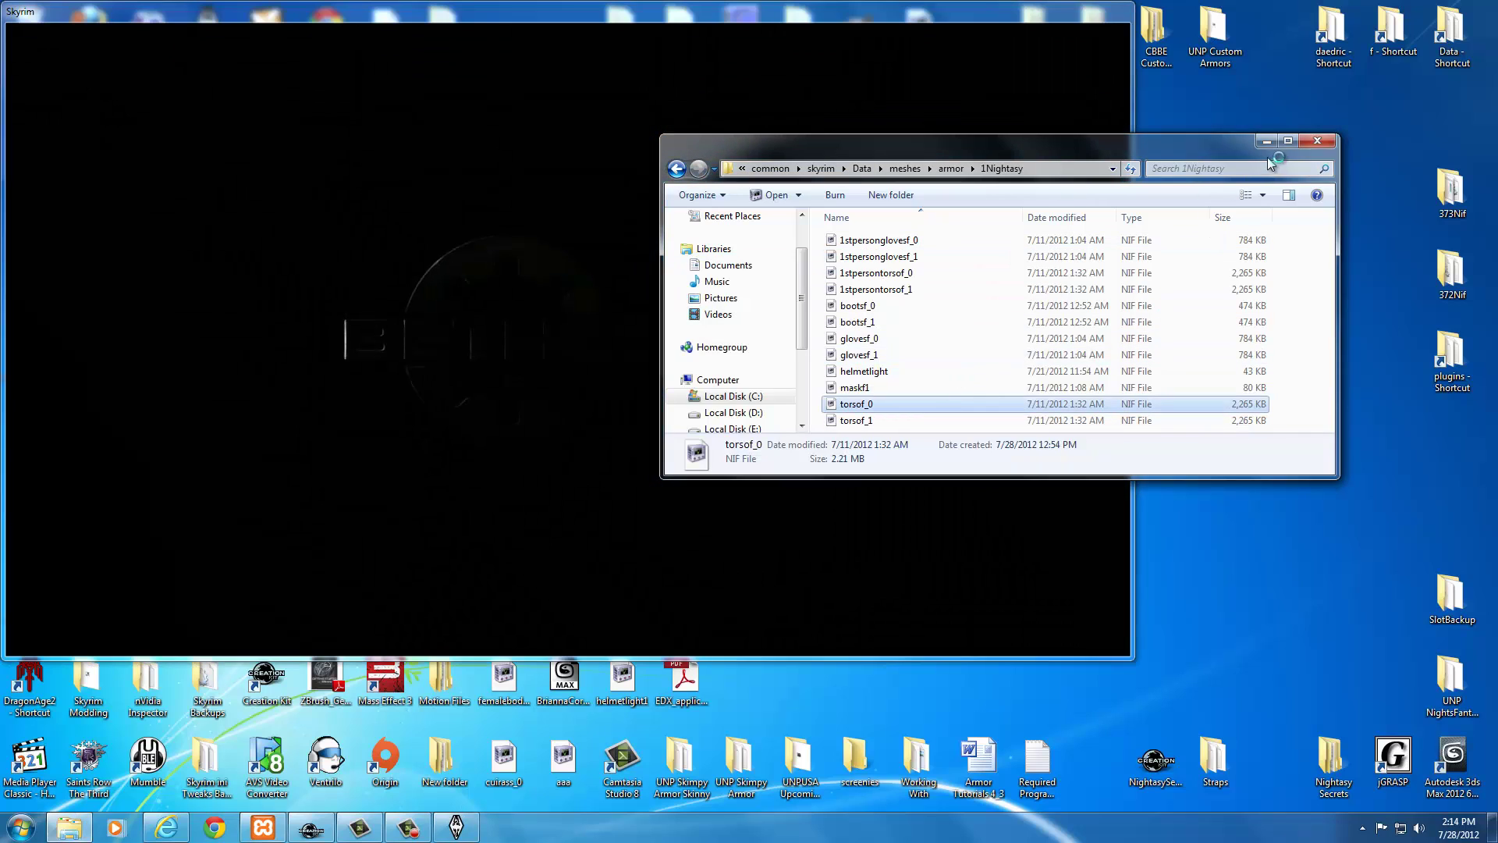
left_click(1266, 146)
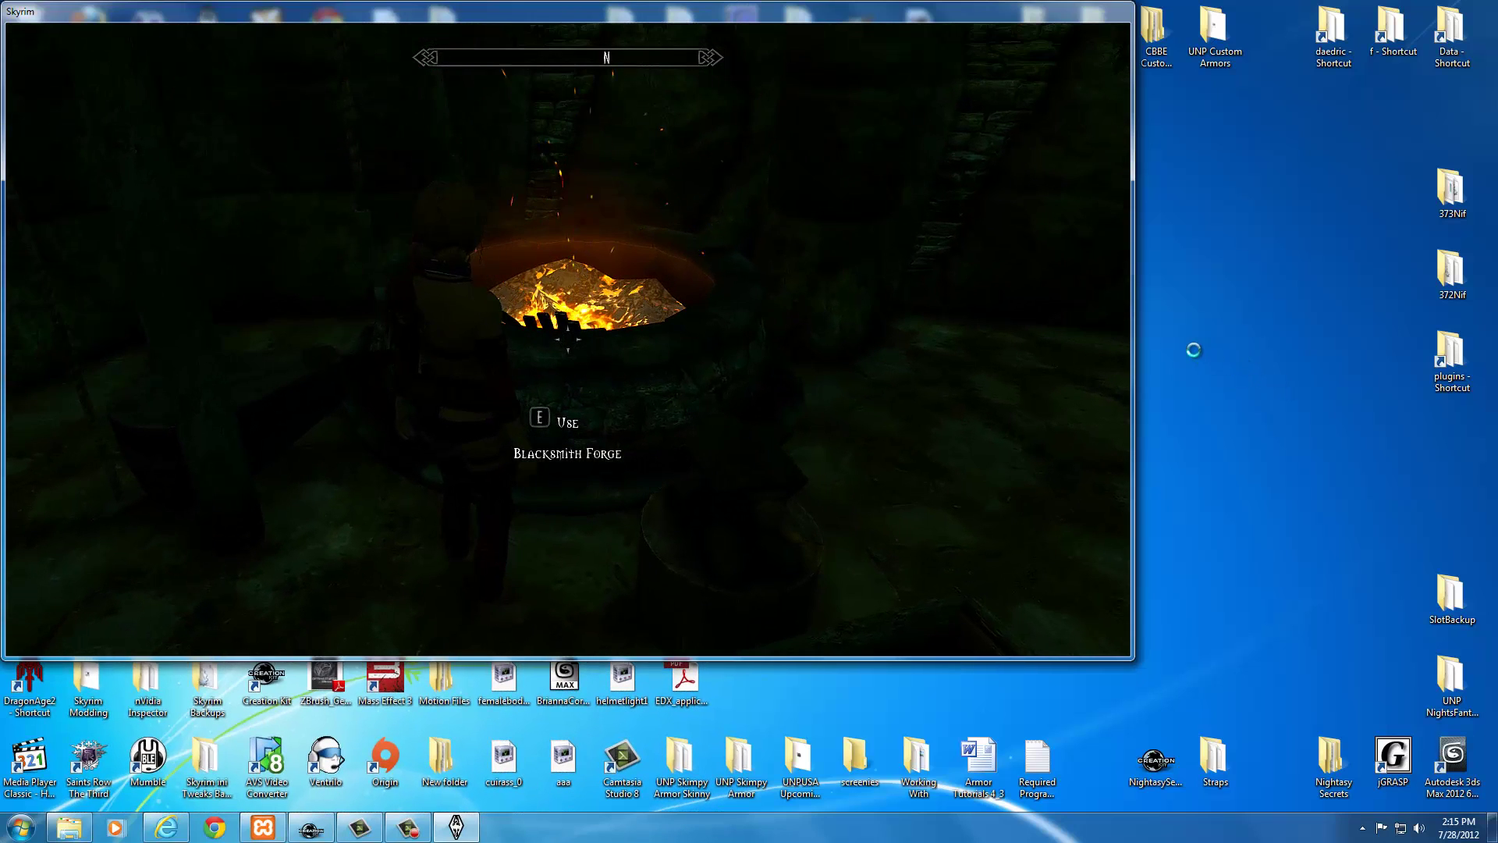
- Use the Blacksmith Forge and go to the Nightasy Boots in the Hide category
key("e")
key("Right")
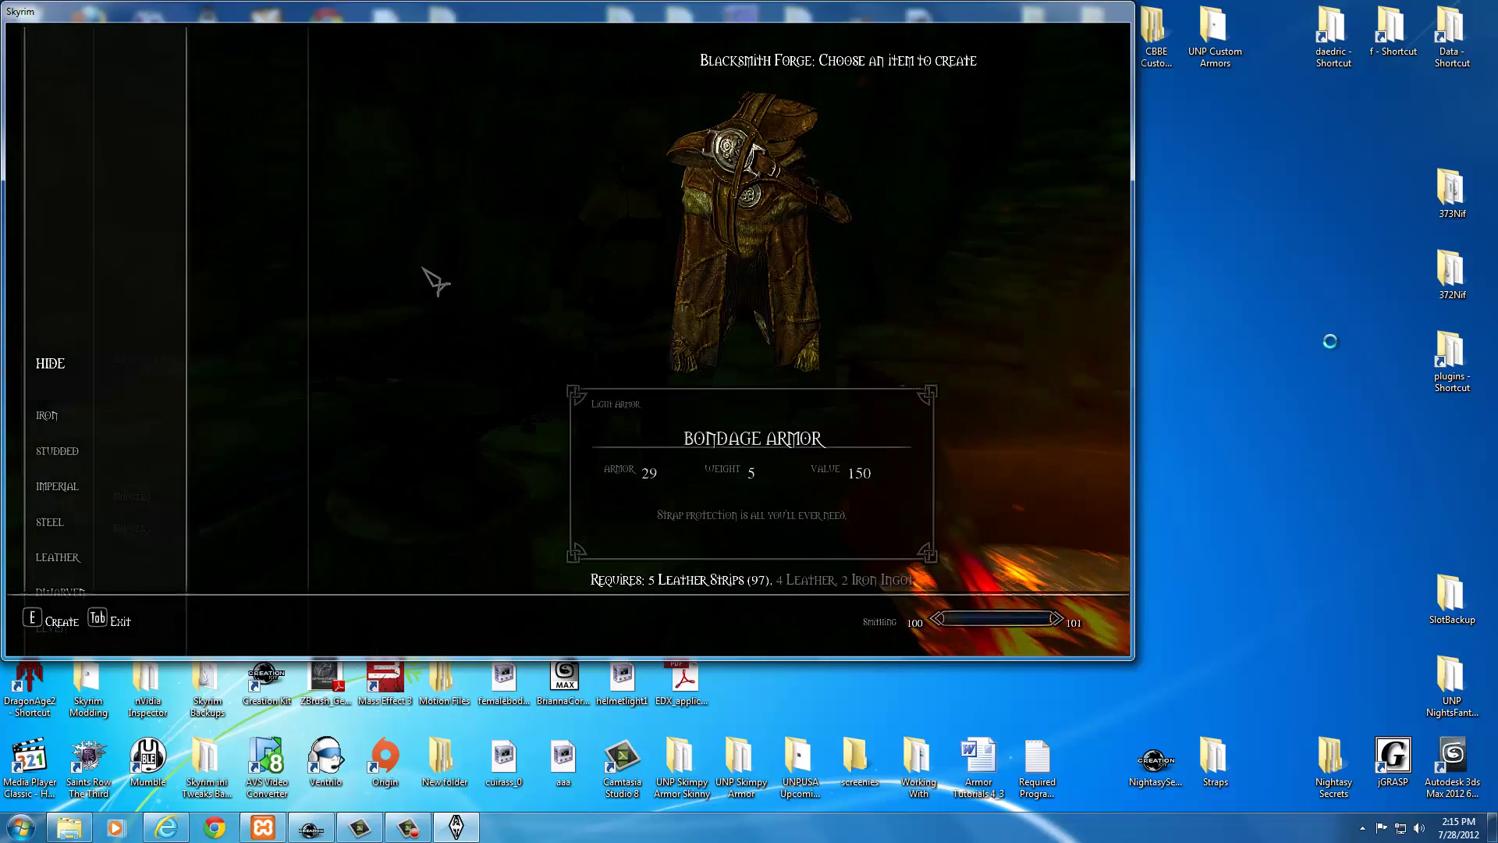
key("Down")
key("Down")
key("Down")
key("Down")
key("Down")
key("Down")
key("Down")
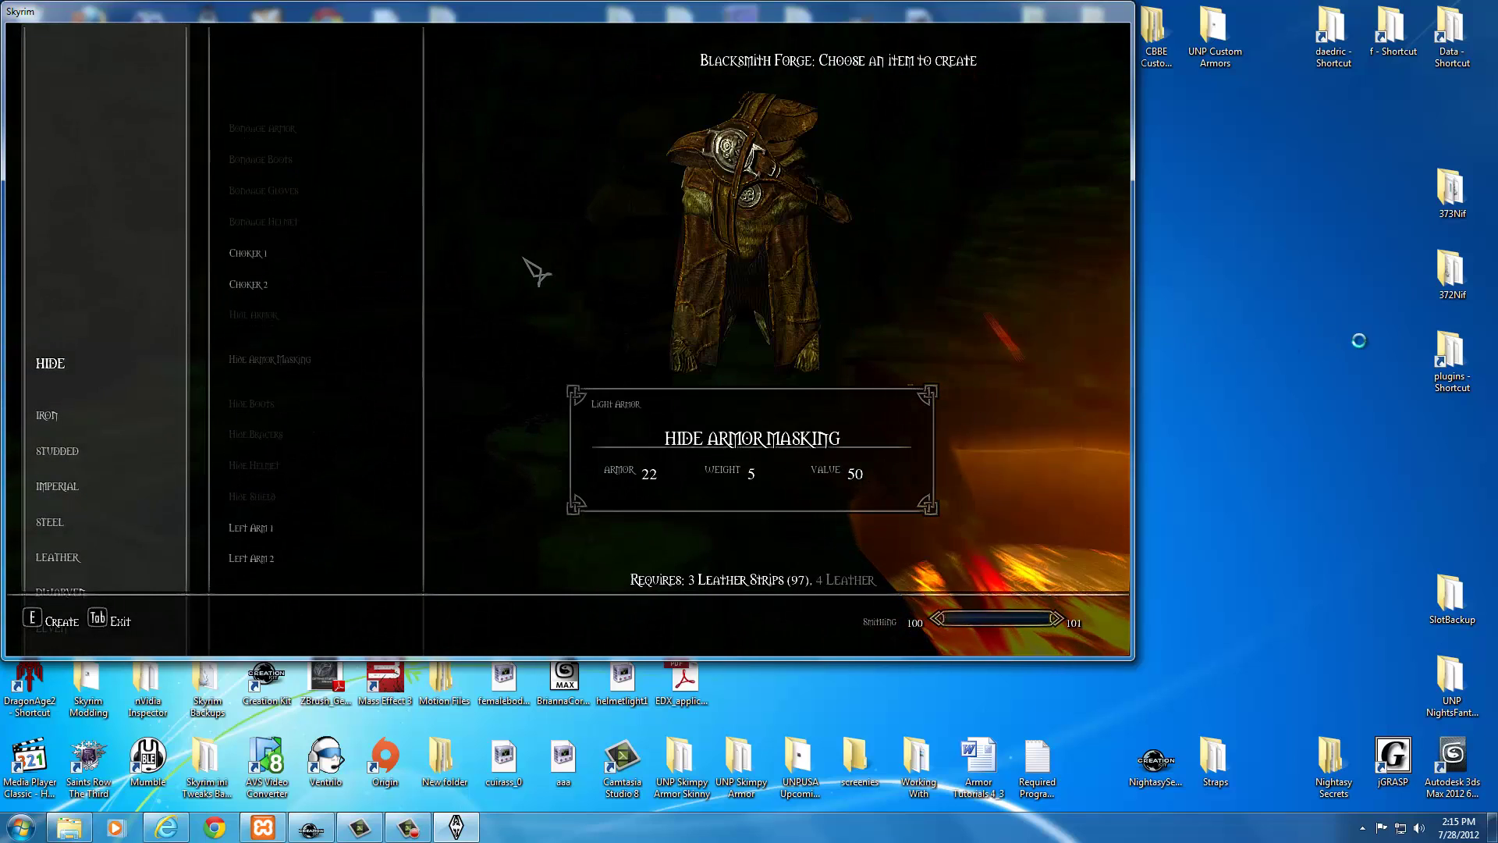
key("Down")
key("Down")
key("Down")
key("Down")
key("Down")
key("Down")
key("Down")
key("Down")
key("Down")
key("Down")
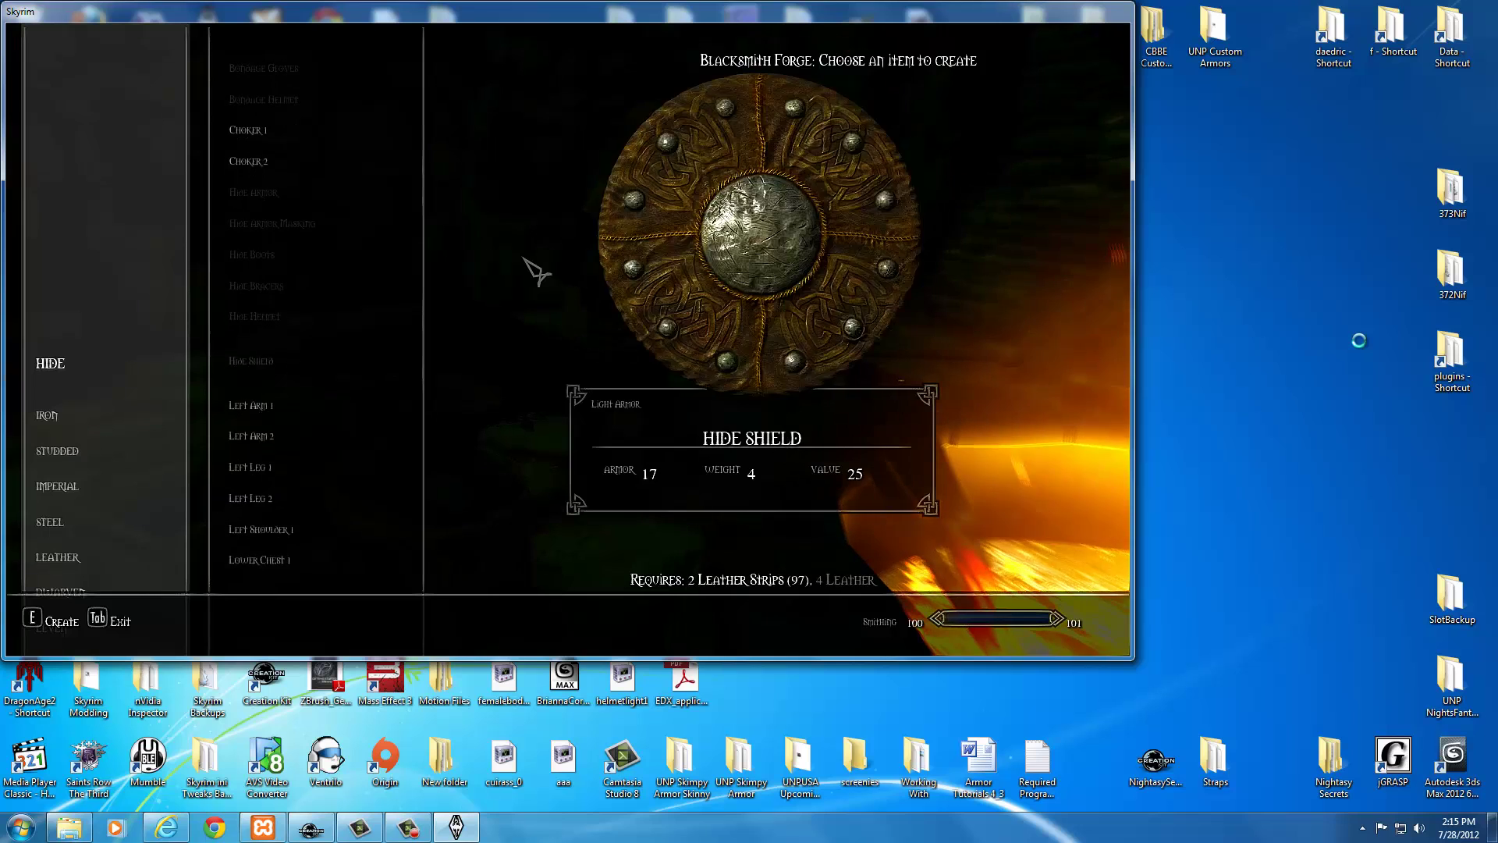
key("Down")
key("Down")
key("Down")
key("Down")
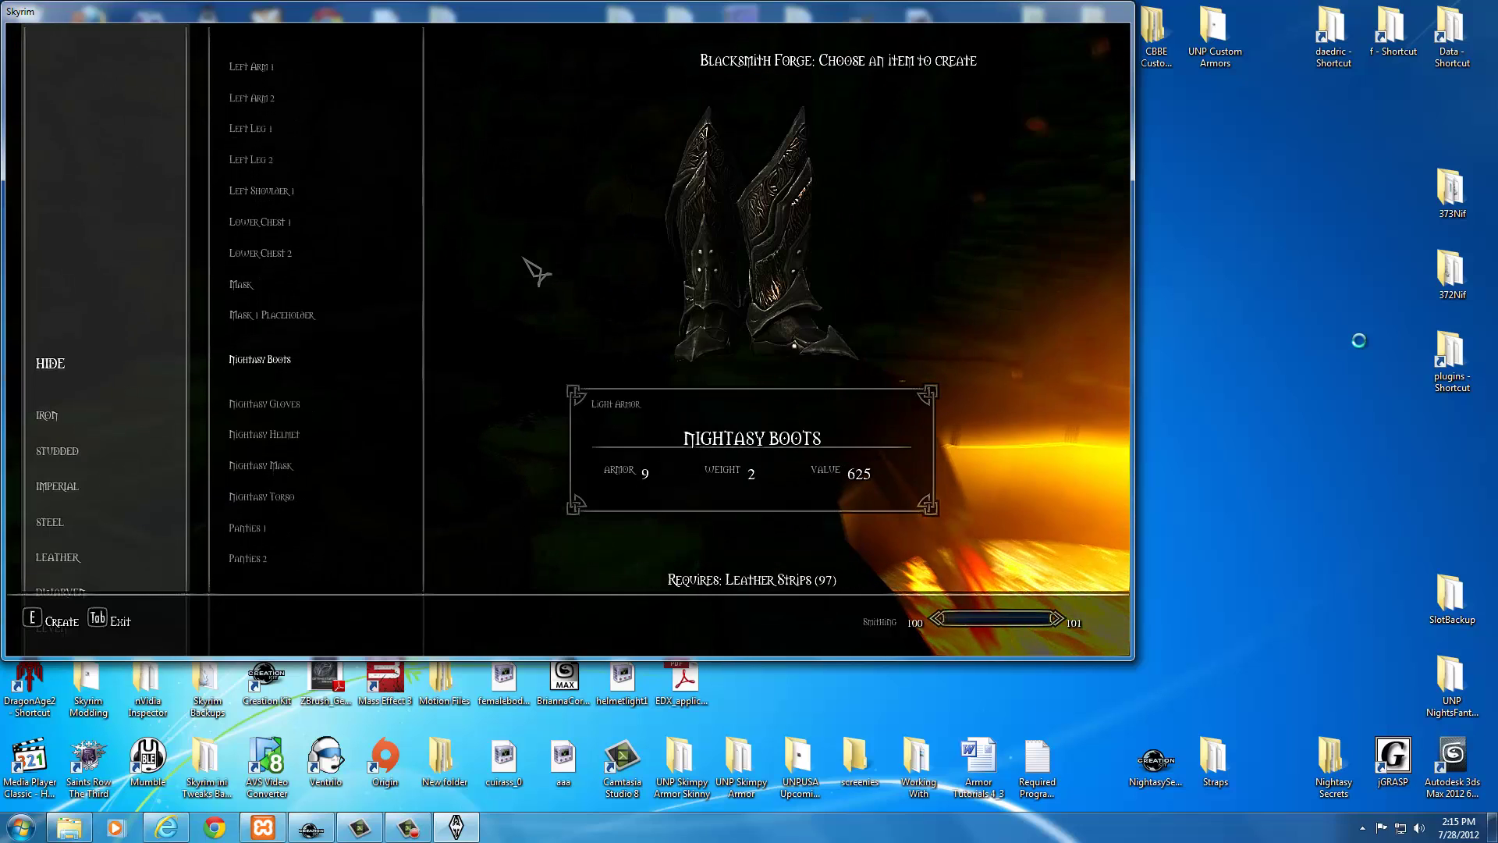
- Examine the Nightasy Gloves, Helmet and Mask entries in the forge's Hide category
key("Down")
key("Down")
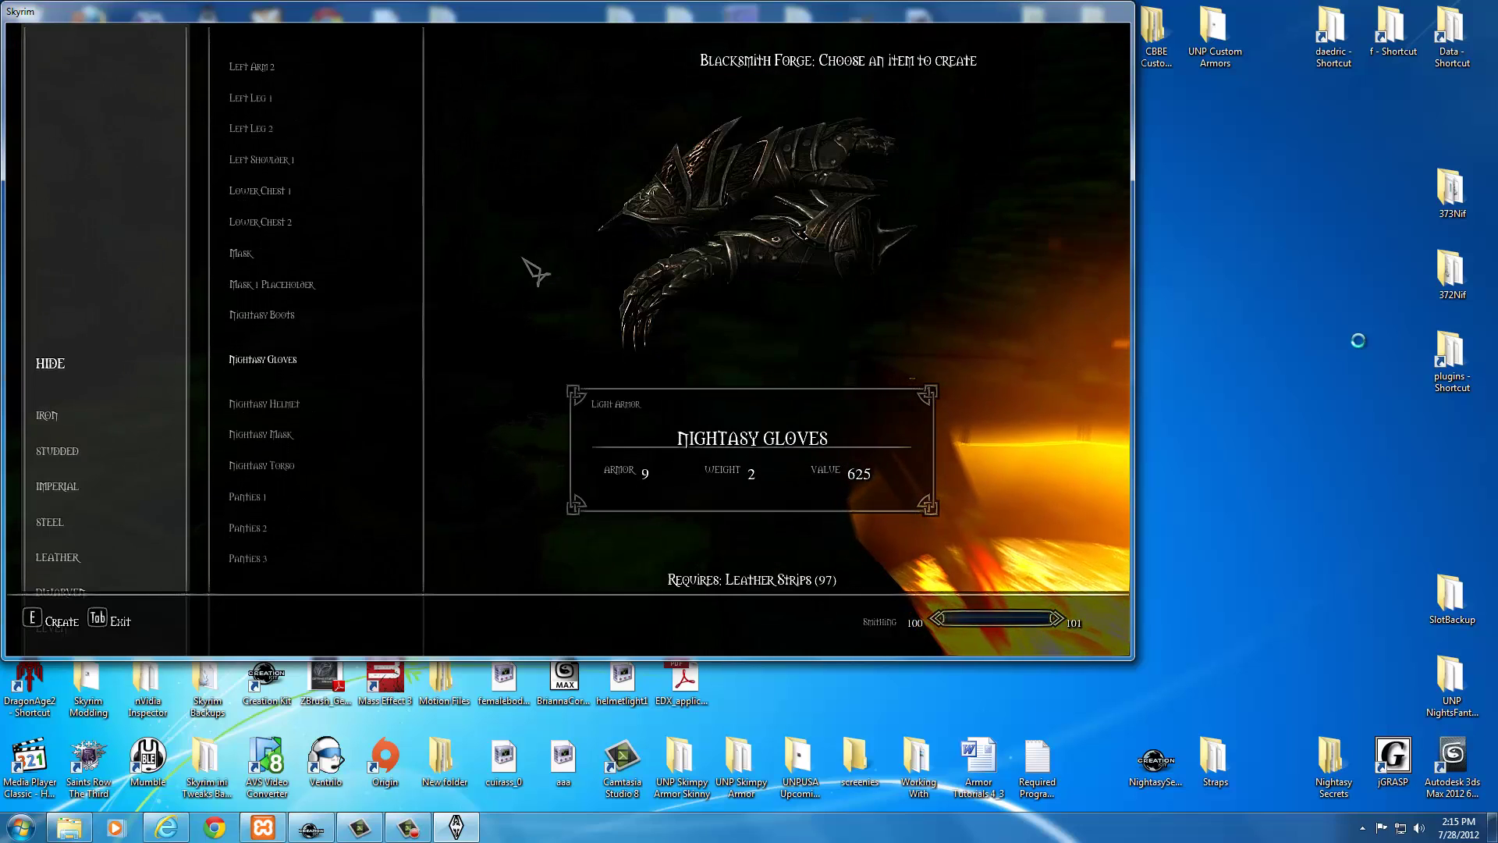
key("Down")
key("Down")
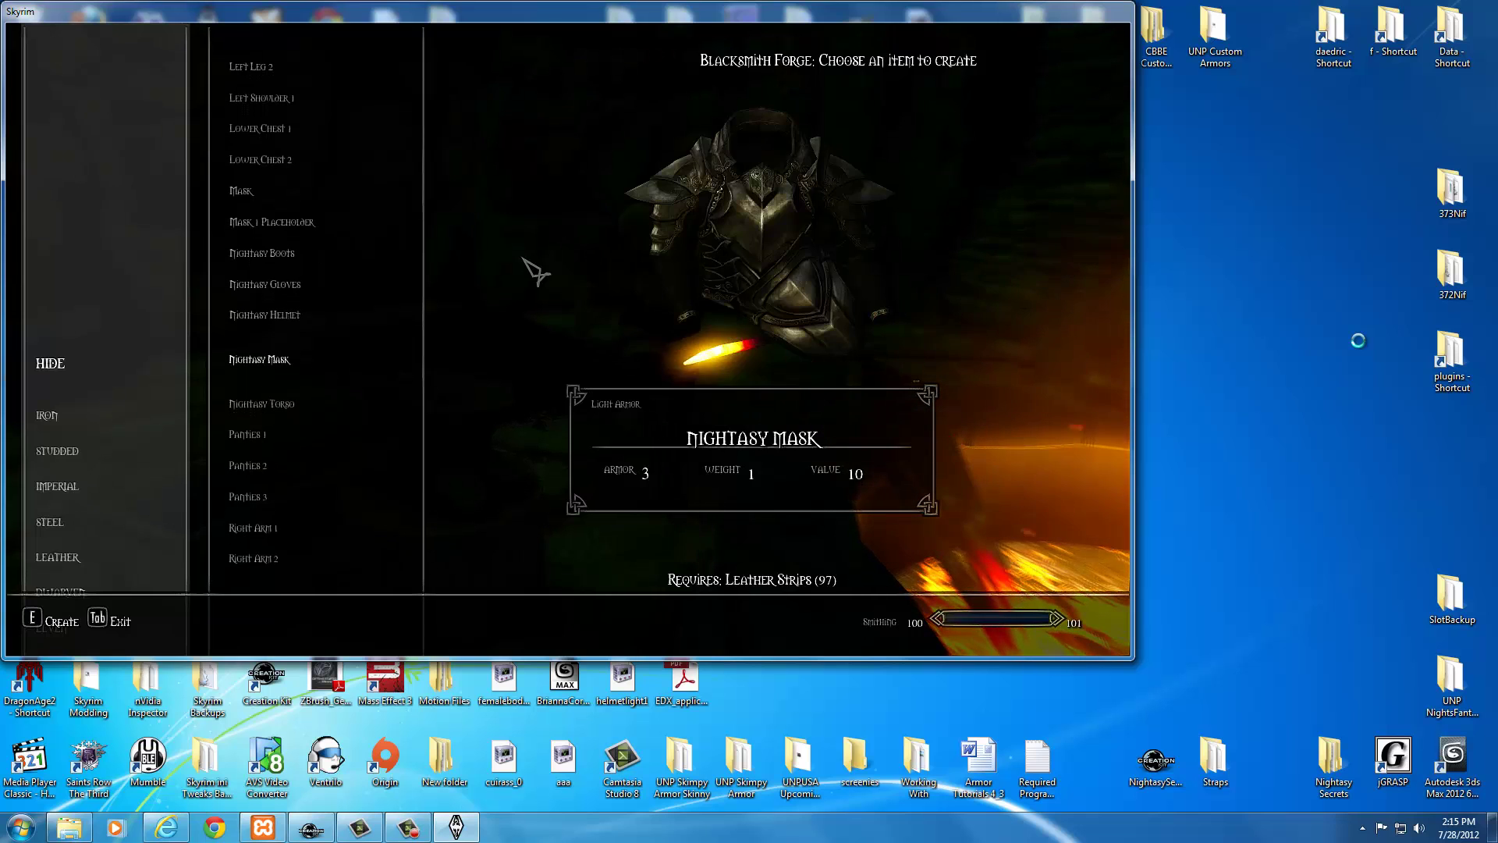
key("Up")
key("Up")
key("Up")
key("Up")
key("Up")
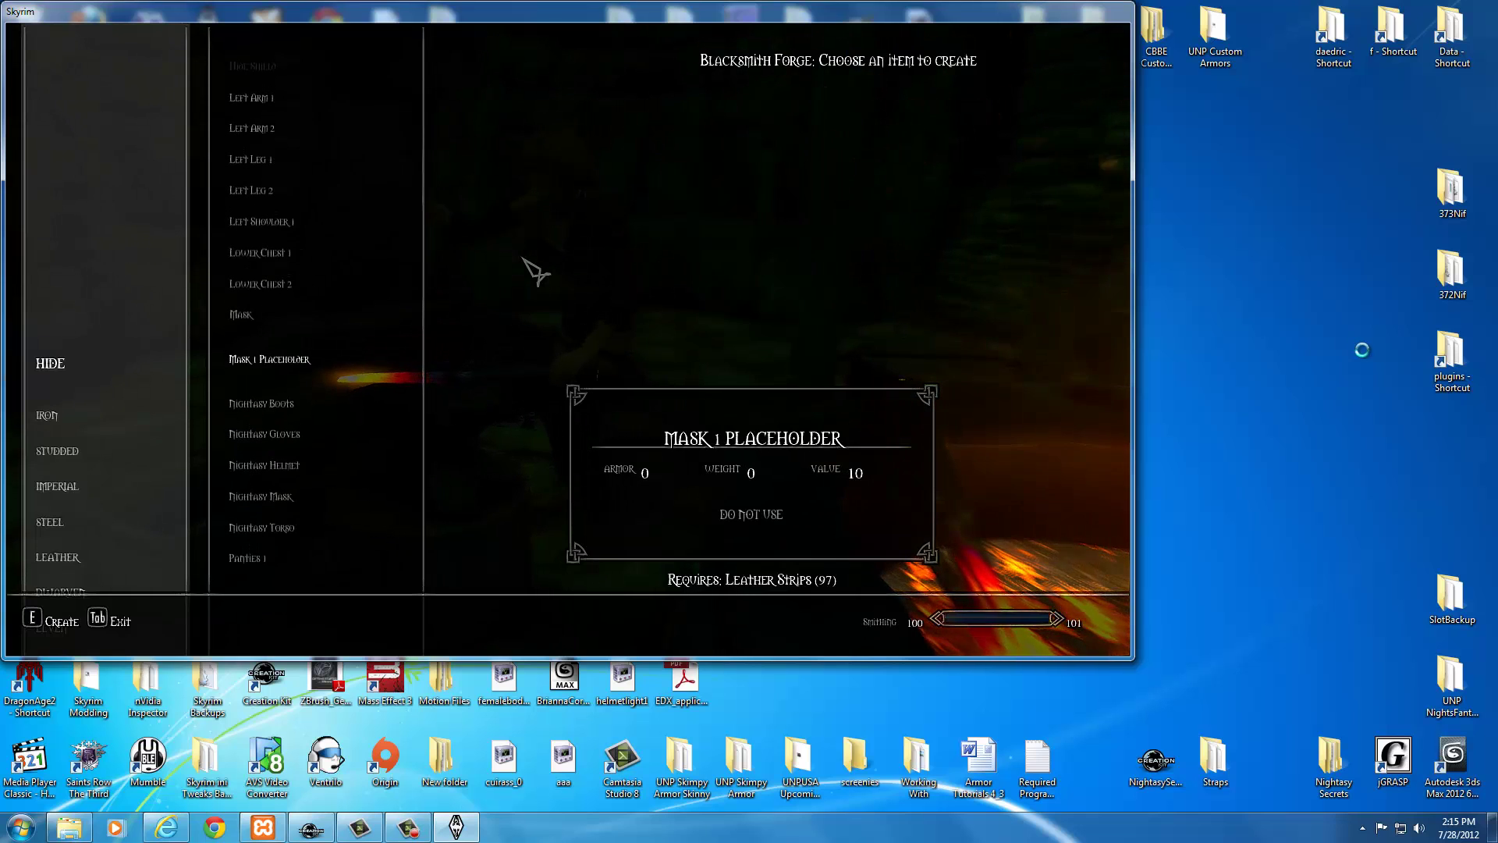
- Craft the Nightasy Boots and the Nightasy Gloves at the forge
key("Down")
key("e")
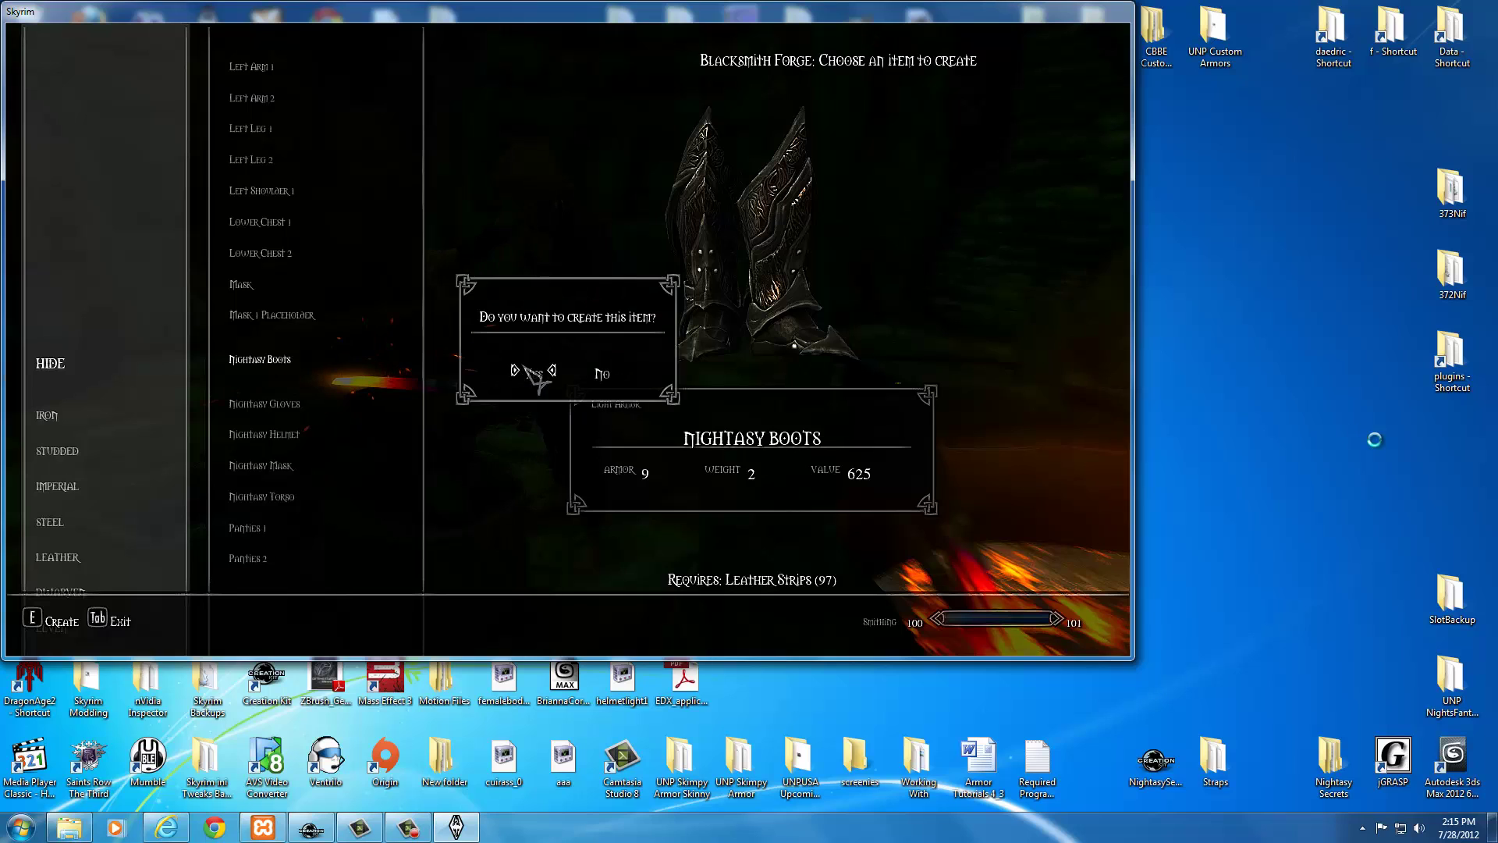
left_click(537, 380)
key("e")
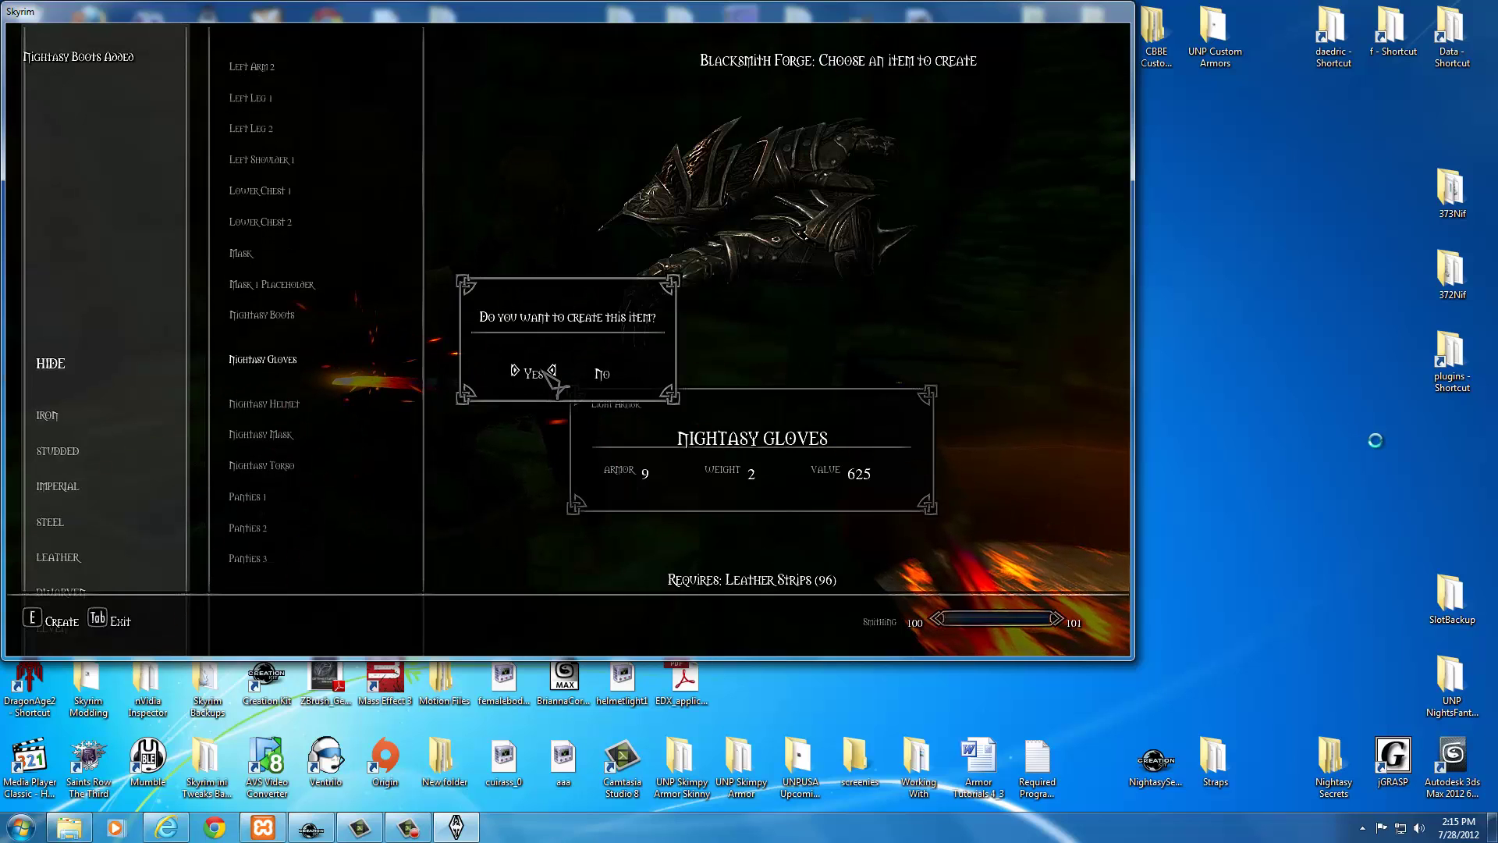
left_click(549, 375)
- Craft the Nightasy Helmet, Nightasy Mask and Nightasy Torso at the forge
key("e")
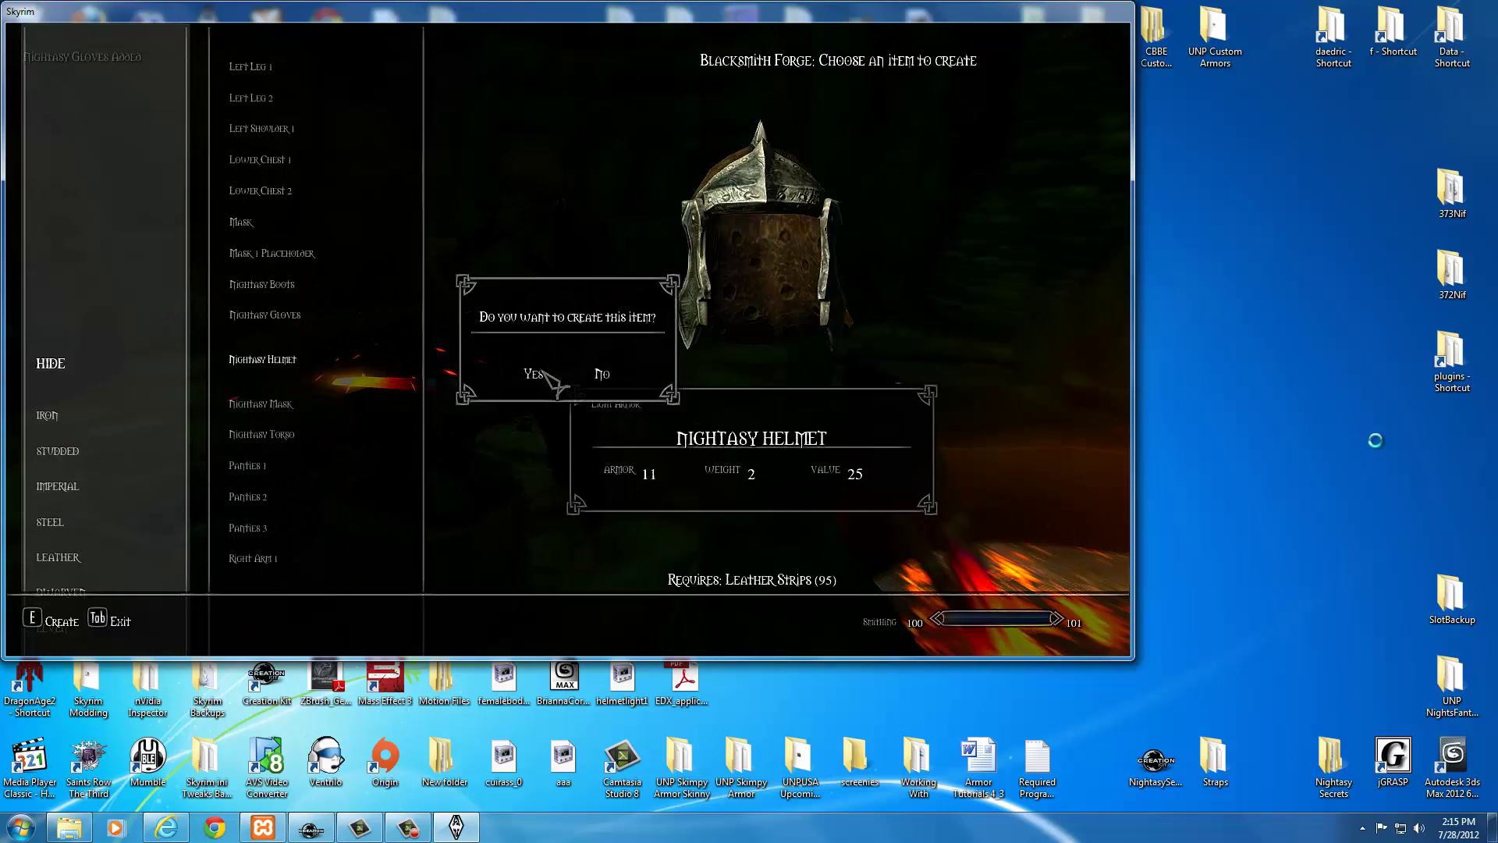
left_click(545, 374)
key("e")
left_click(546, 376)
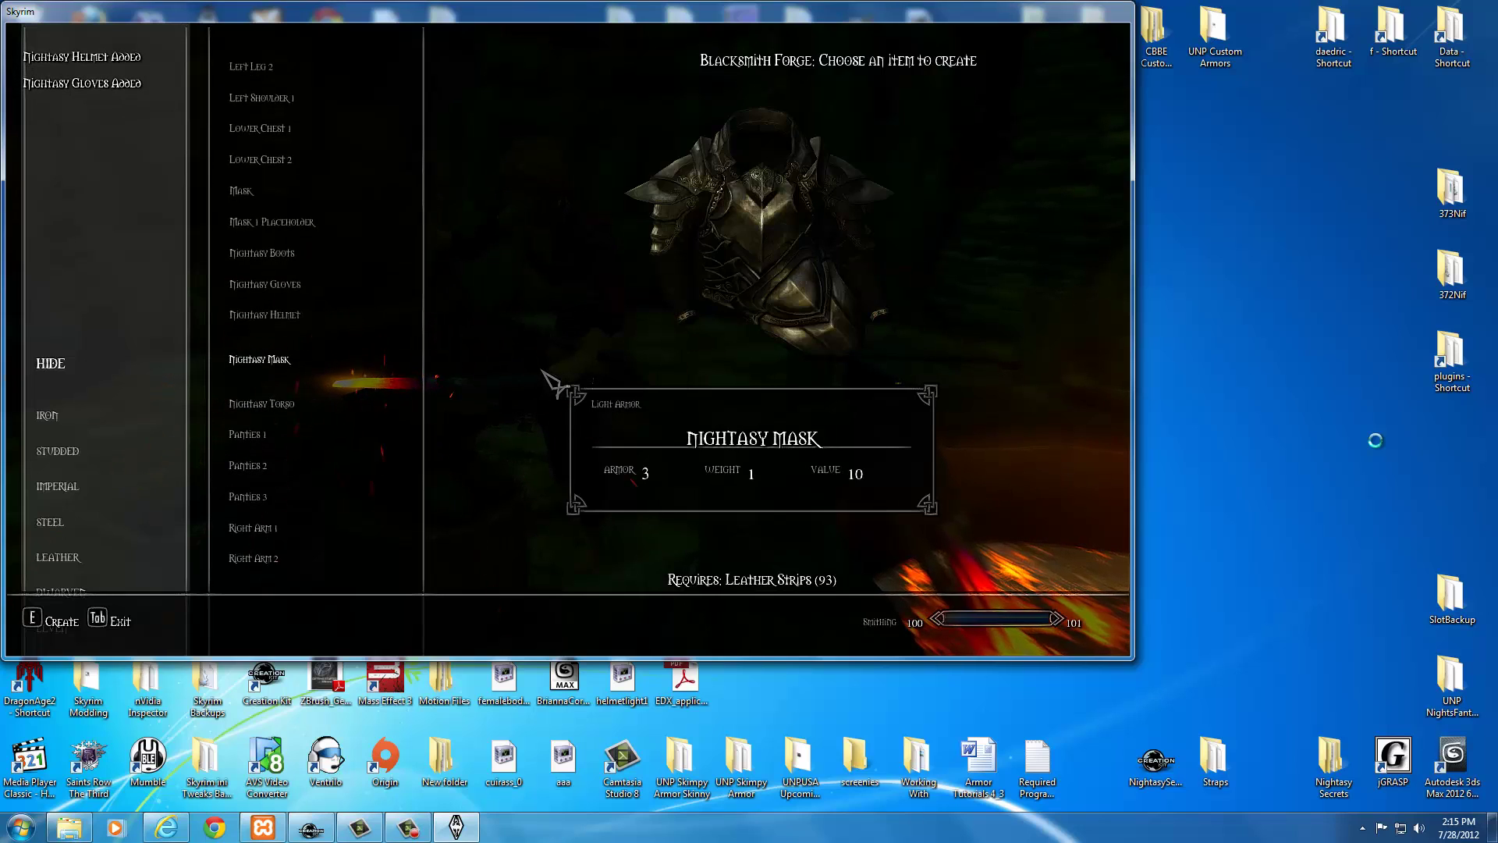
key("e")
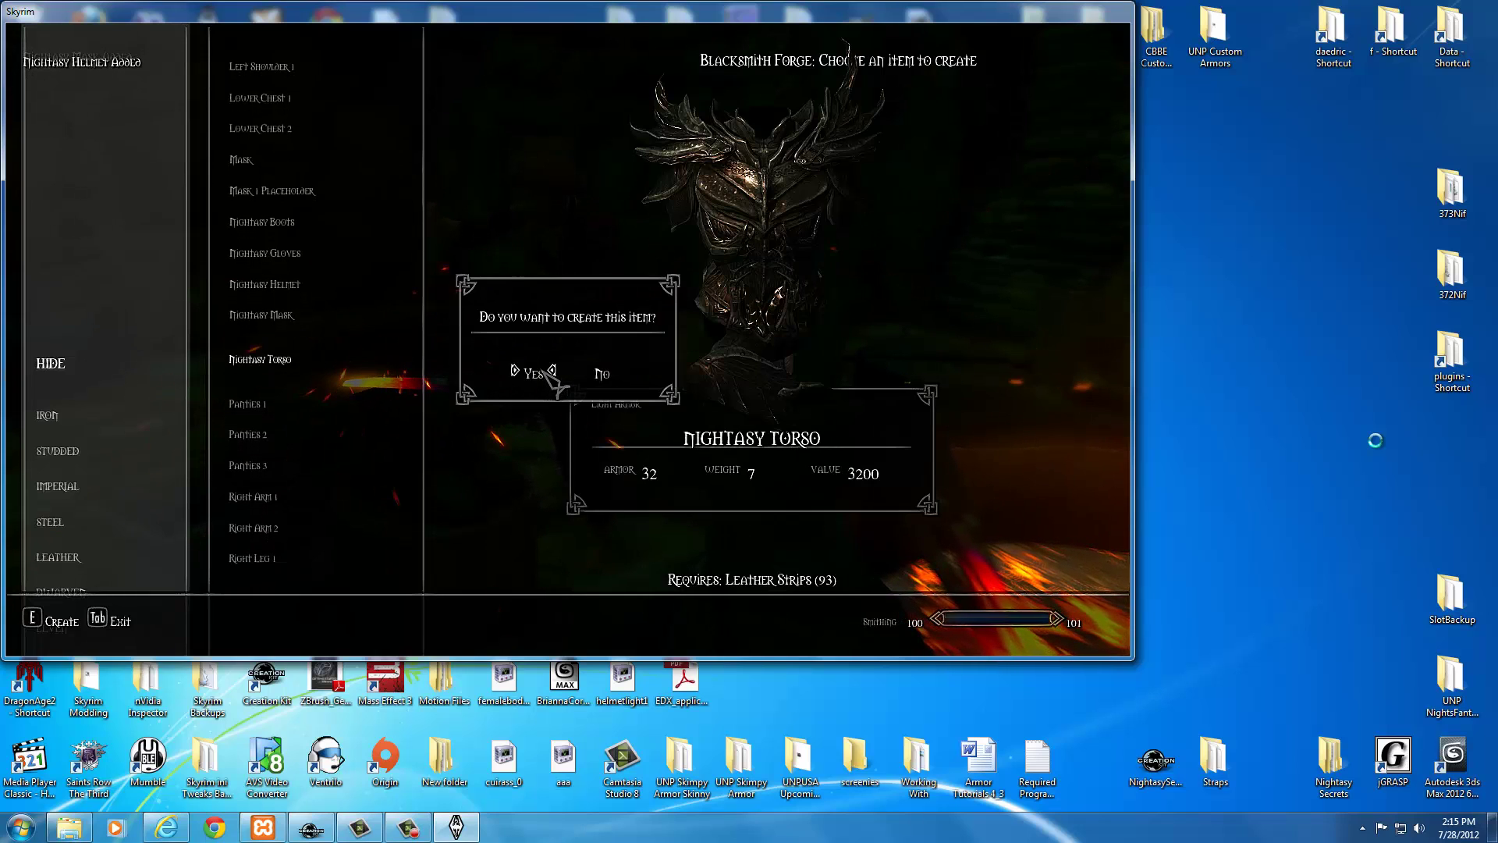
left_click(544, 373)
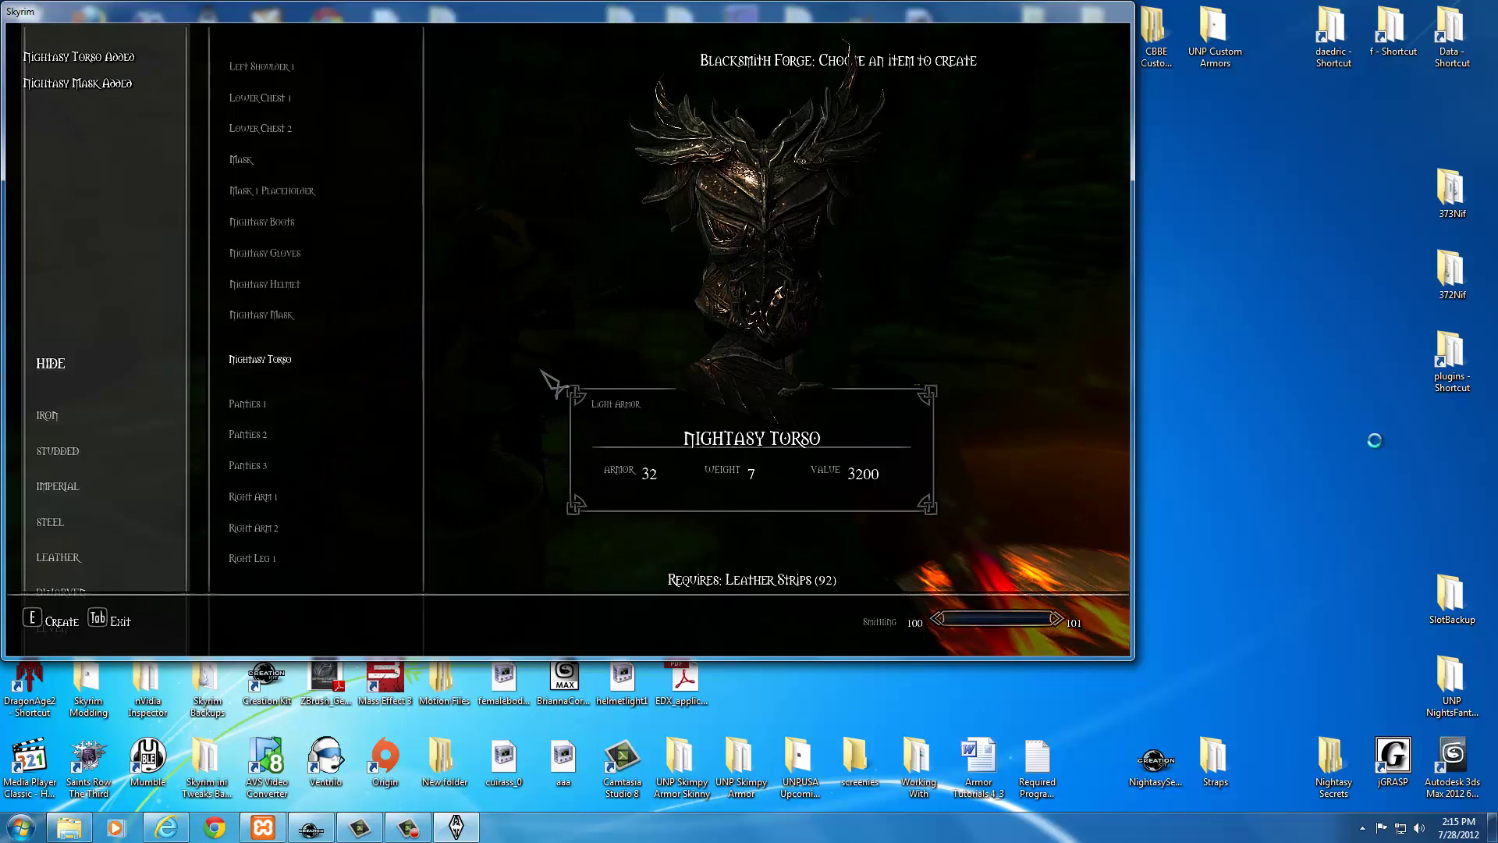
- Leave the forge and equip the Nightasy Boots and Nightasy Gloves from the apparel inventory
key("Tab")
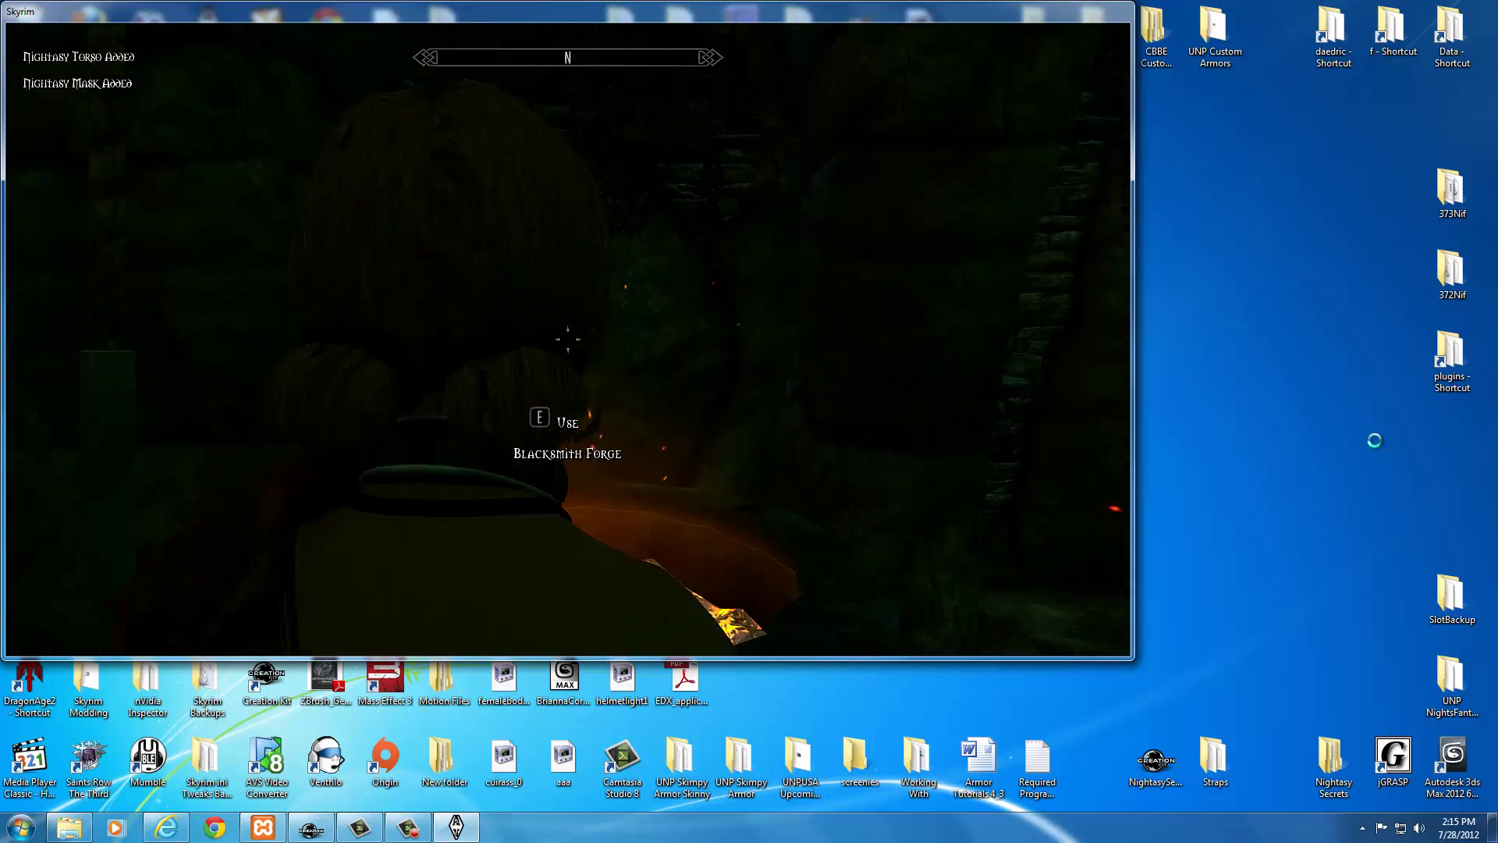
key("i")
key("Up")
key("Up")
key("Up")
key("Up")
key("Up")
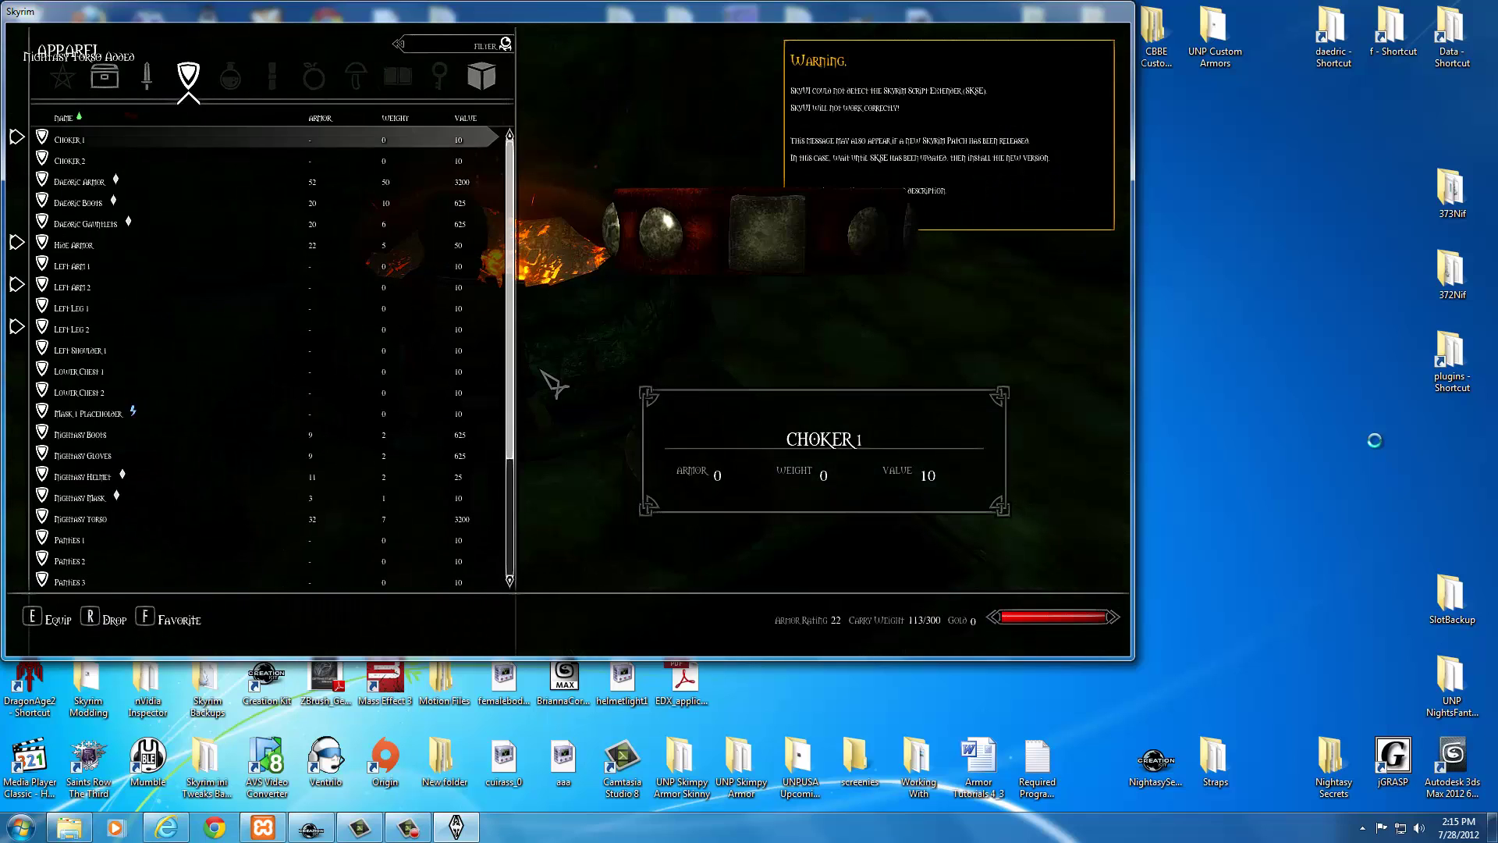
key("Down")
key("Down")
key("Down")
key("Down")
key("Down")
key("Down")
key("Down")
key("Down")
key("Down")
key("Down")
key("Down")
key("Down")
key("Down")
key("Down")
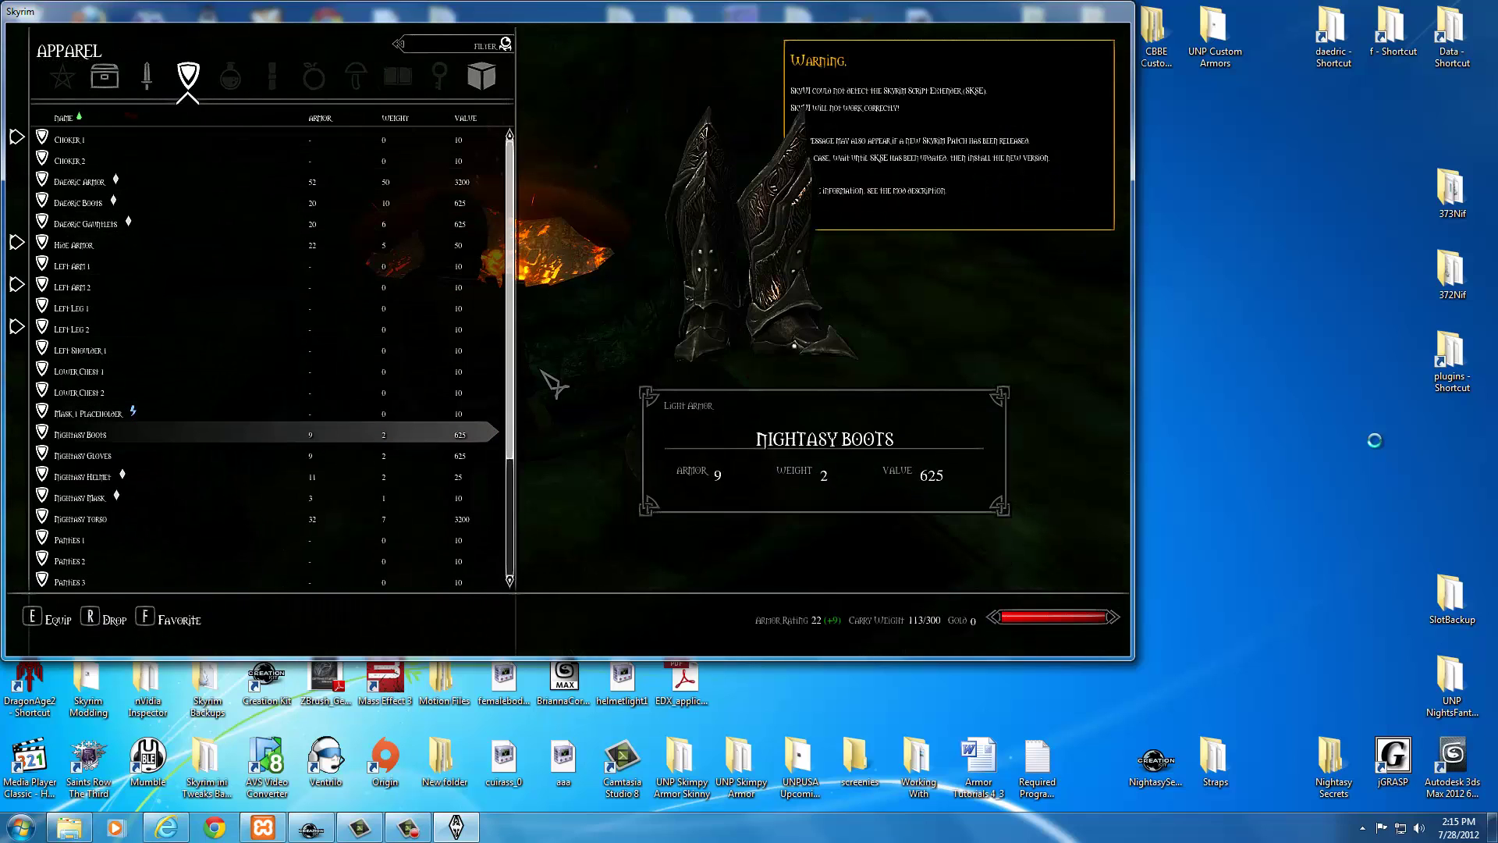
key("e")
key("Down")
key("e")
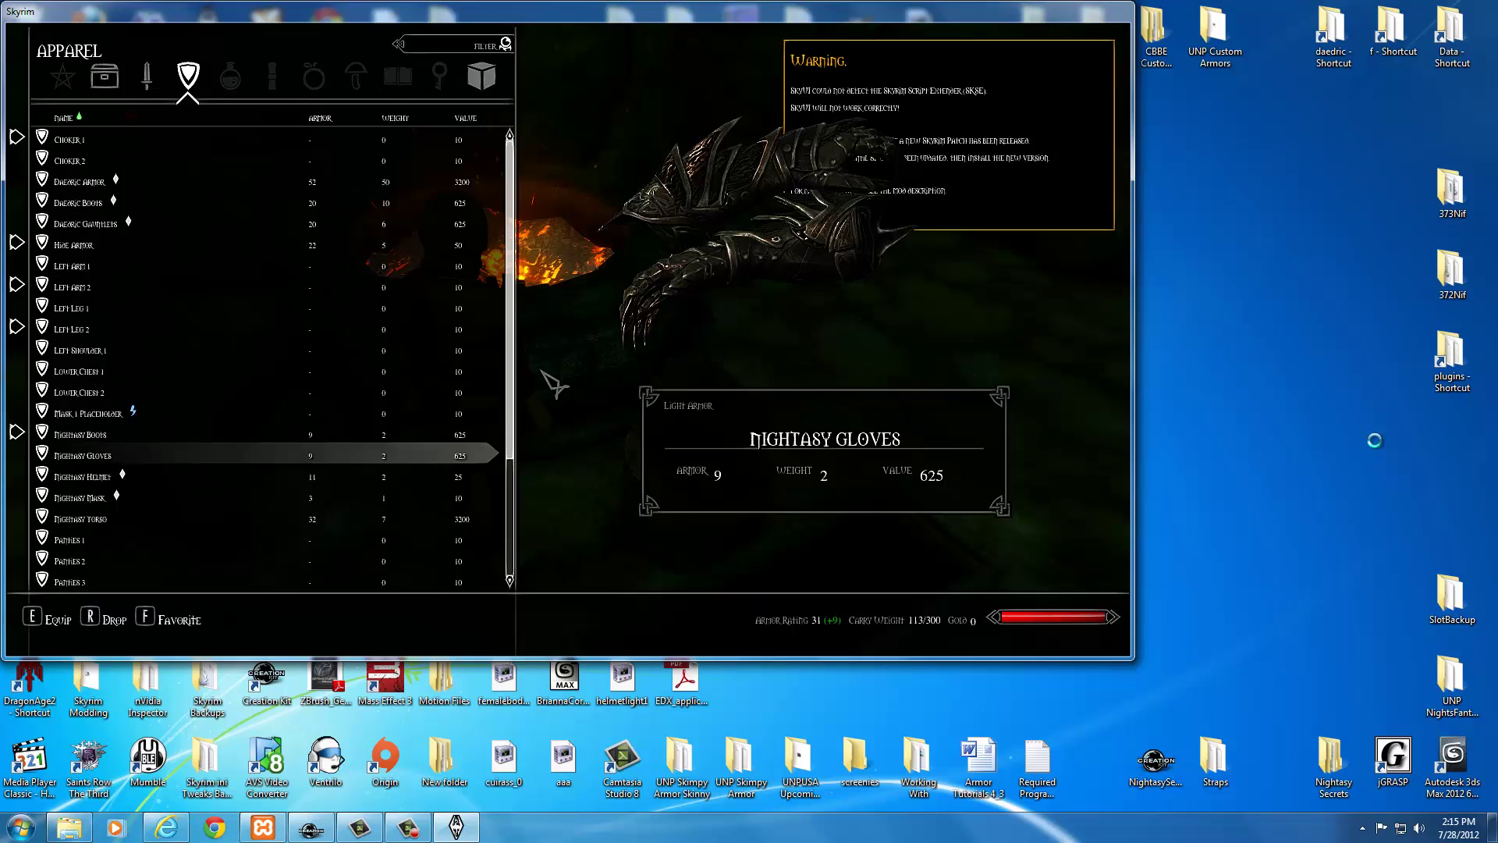
- Equip the Nightasy Helmet, Nightasy Mask and Nightasy Torso
key("Down")
key("e")
key("Down")
key("e")
key("Down")
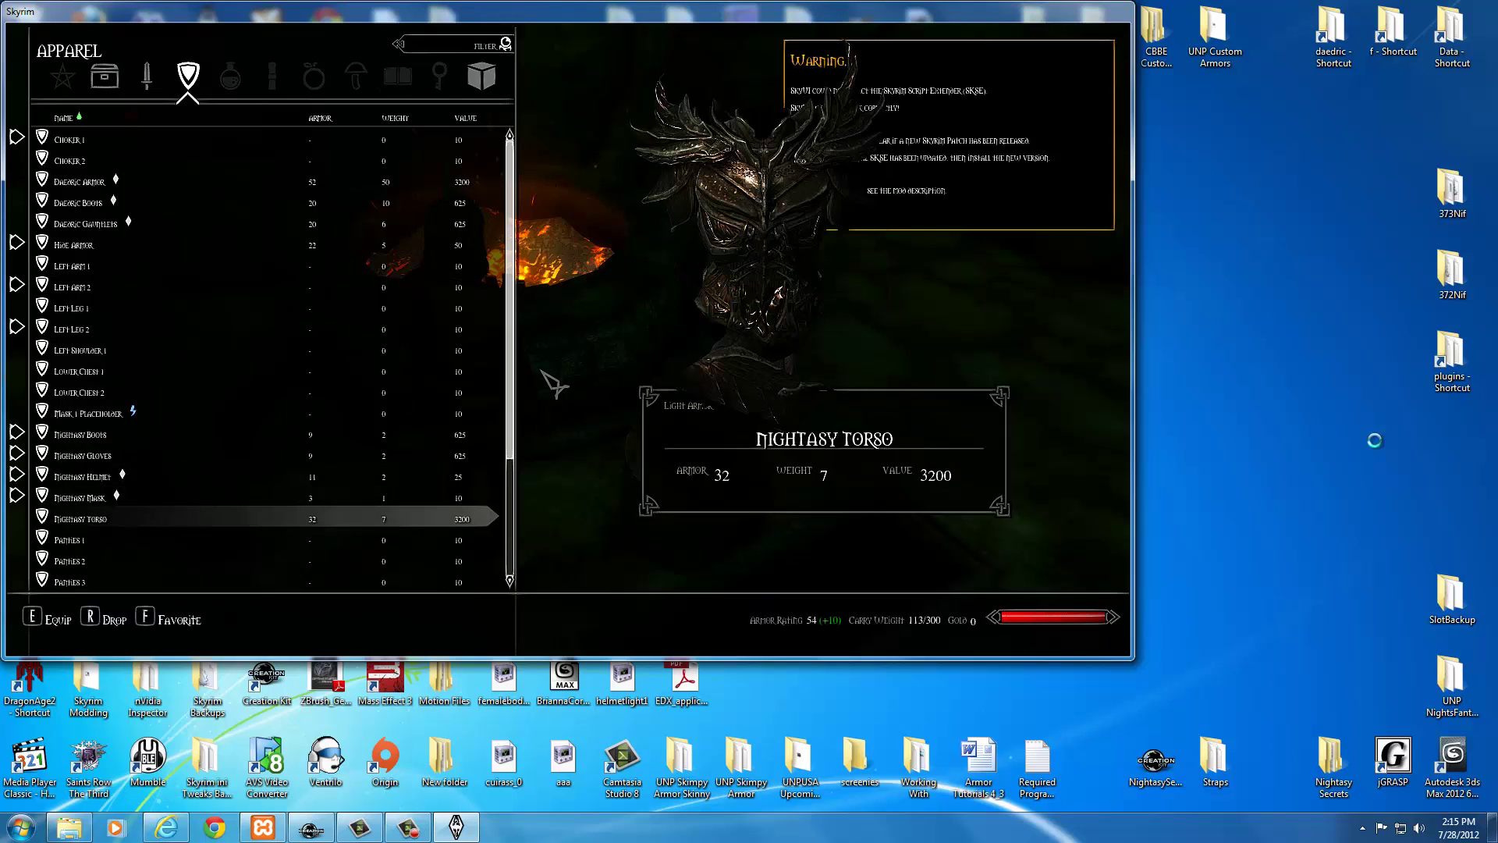
key("e")
- Unequip the strap pieces Left Leg 2, Left Arm 2 and Choker 1 in the apparel list
key("Up")
key("Up")
key("Up")
key("Up")
key("Up")
key("Up")
key("Up")
key("Up")
key("Up")
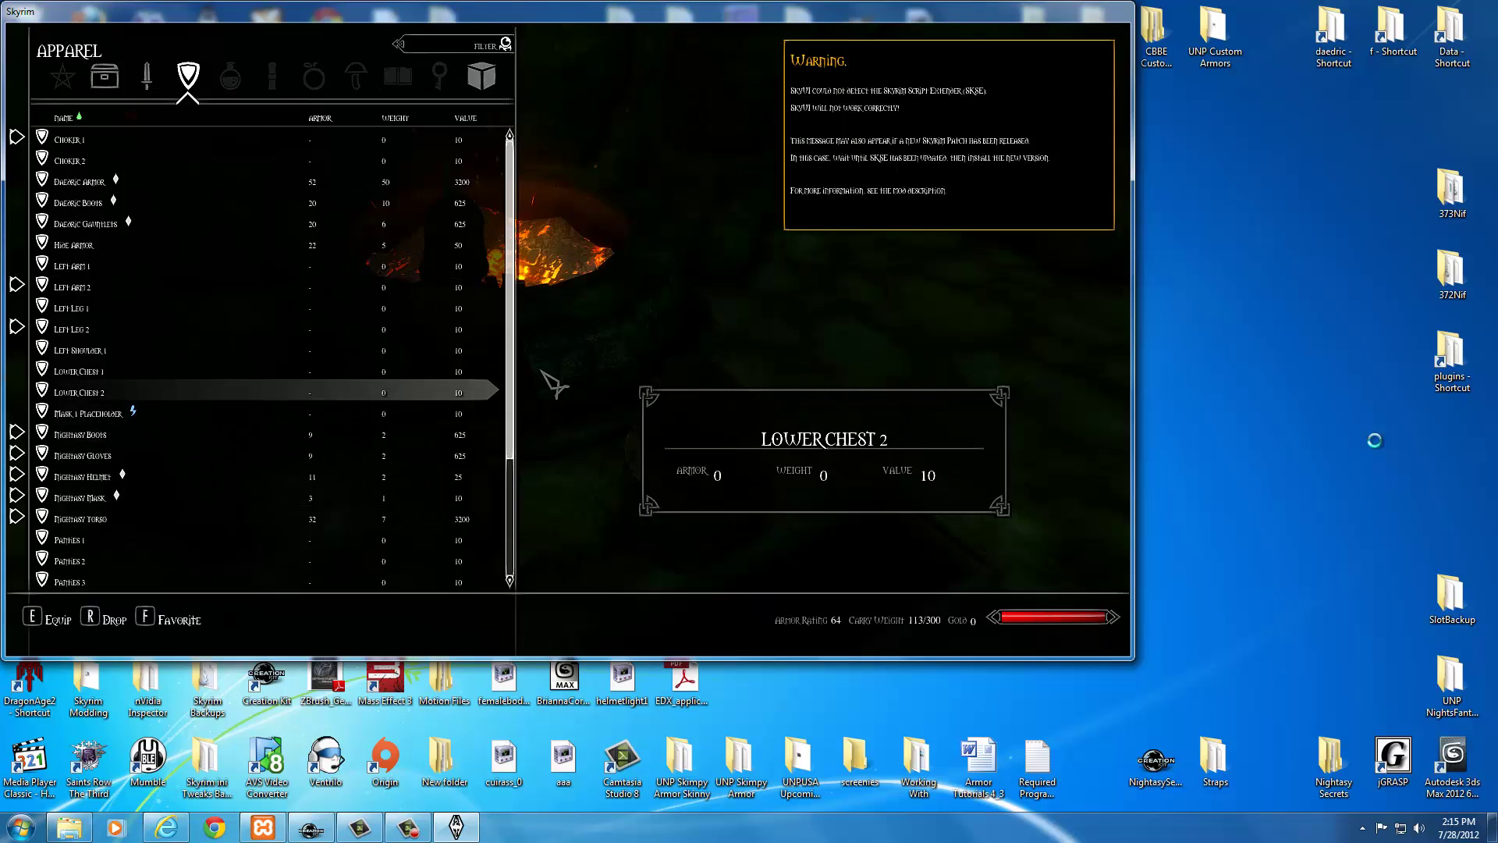
key("Up")
key("Up")
key("Up")
key("Up")
key("Up")
key("Up")
key("Up")
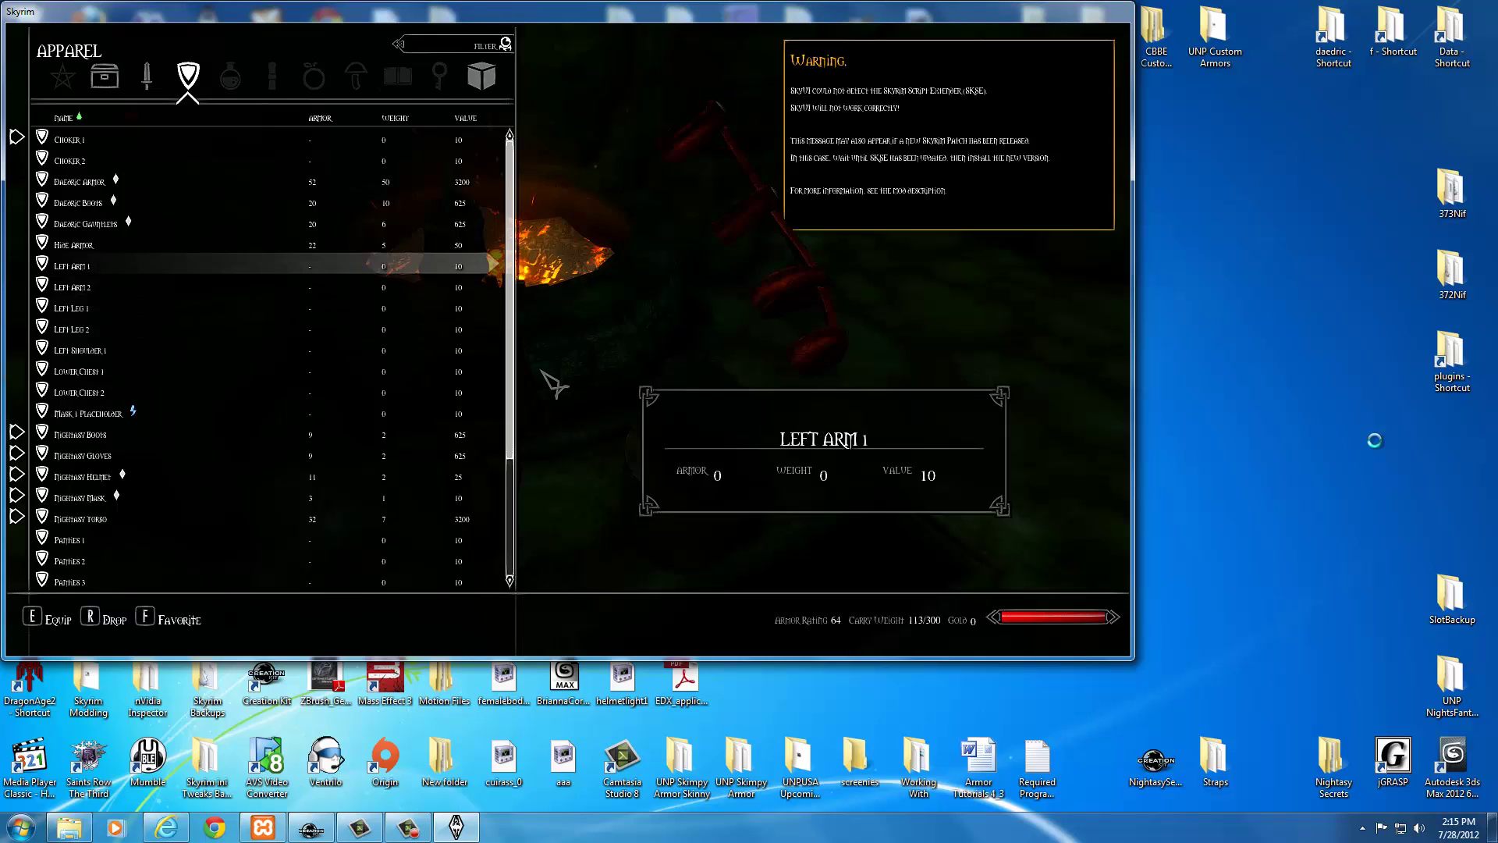
key("Up")
key("Up")
- Unequip the Right Arm 2 and Right Leg 2 strap pieces in the apparel list
key("Down")
key("Down")
key("Down")
key("Down")
key("Down")
key("Down")
key("Down")
key("Down")
key("Down")
key("Down")
key("Down")
key("Down")
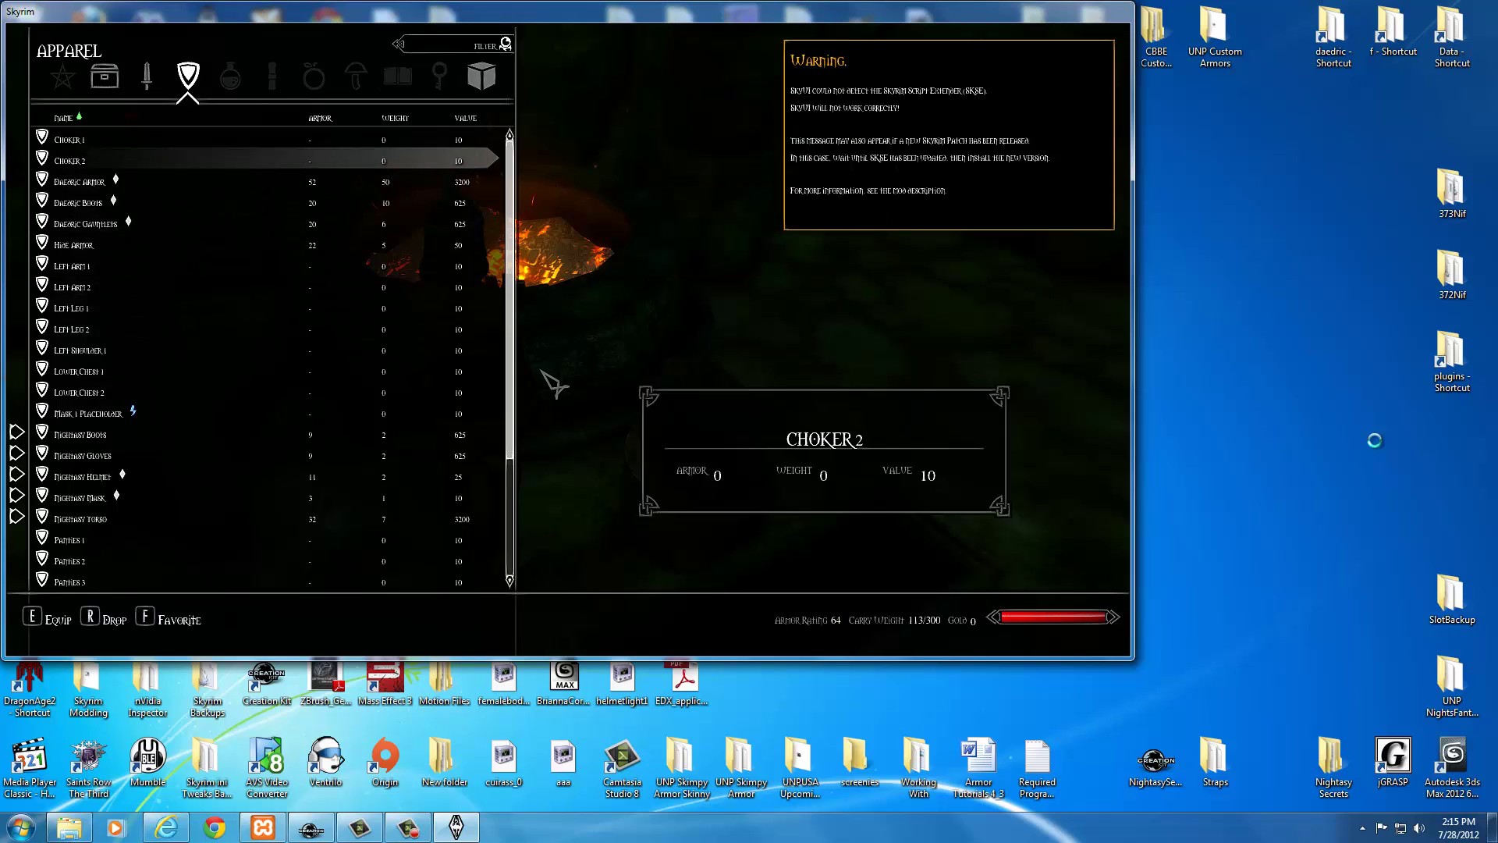
key("Down")
key("Down")
key("Down")
key("Down")
key("Down")
key("Down")
key("Down")
key("Down")
key("Down")
key("Down")
key("Down")
key("Down")
key("Down")
key("Down")
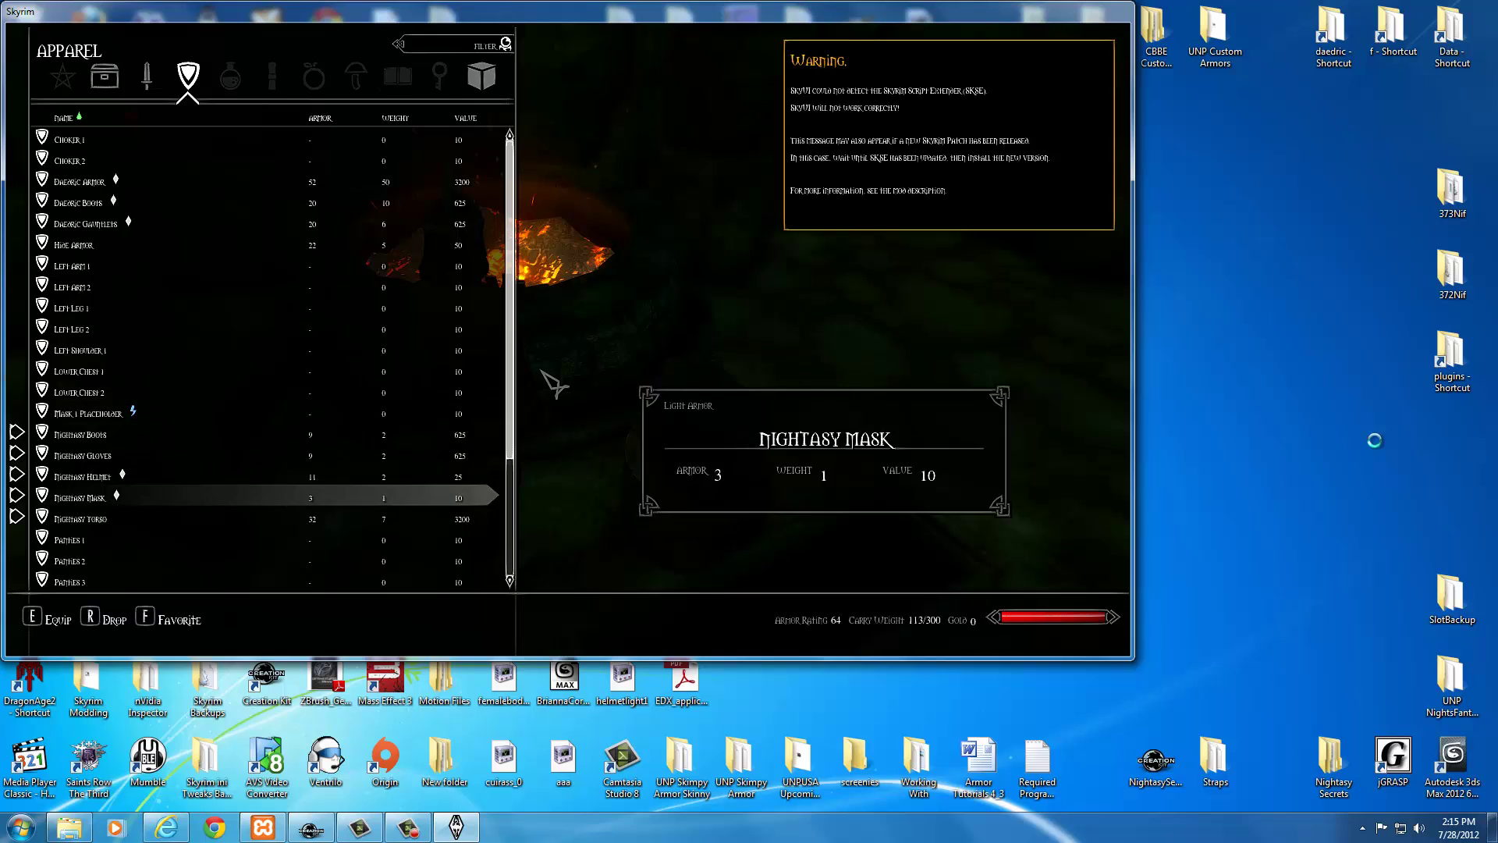
key("Up")
key("Up")
key("Up")
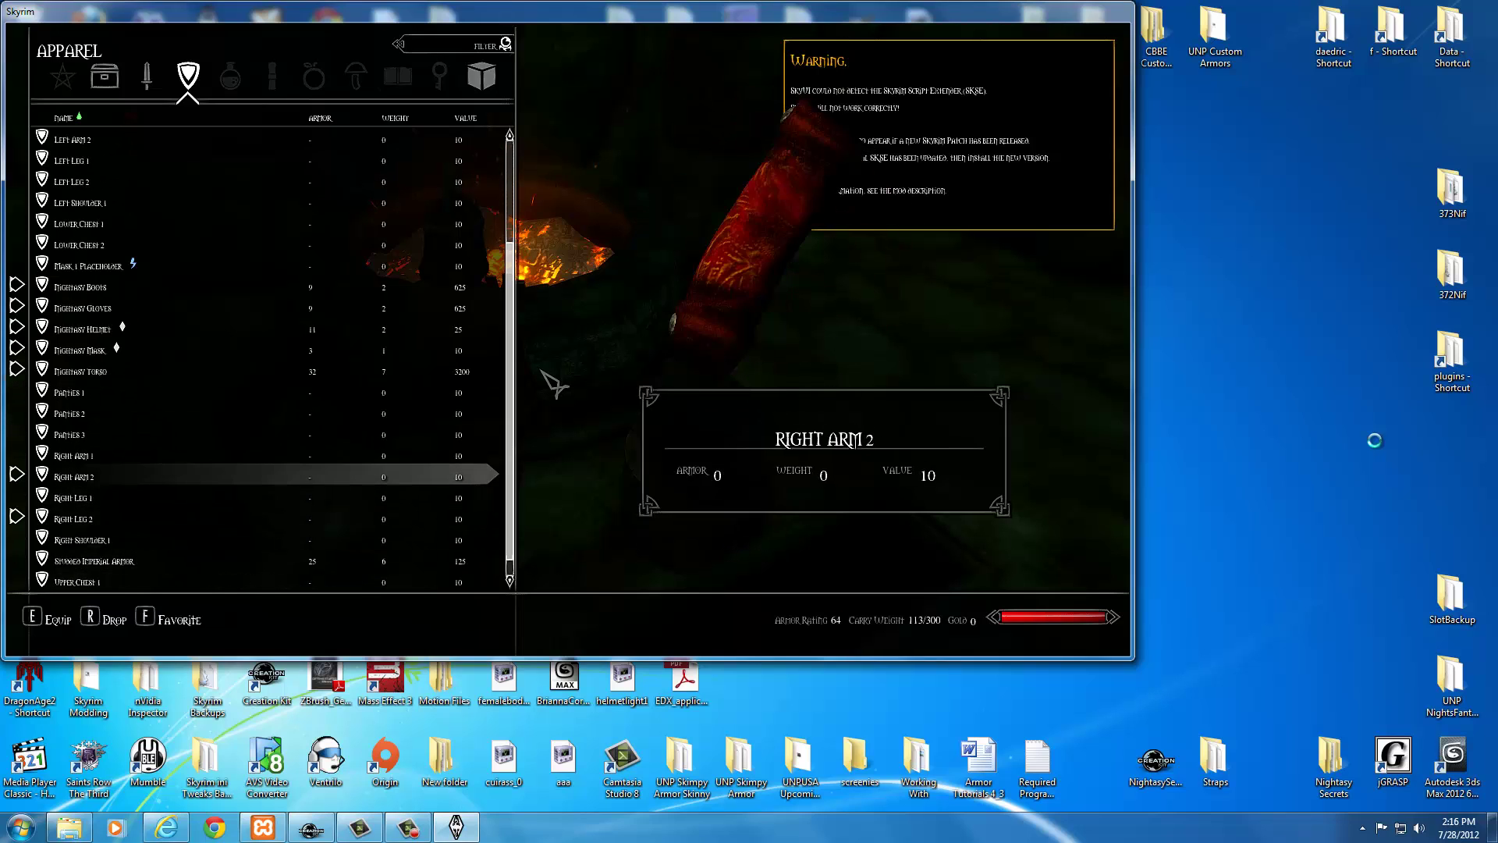
key("Down")
key("Down")
key("Down")
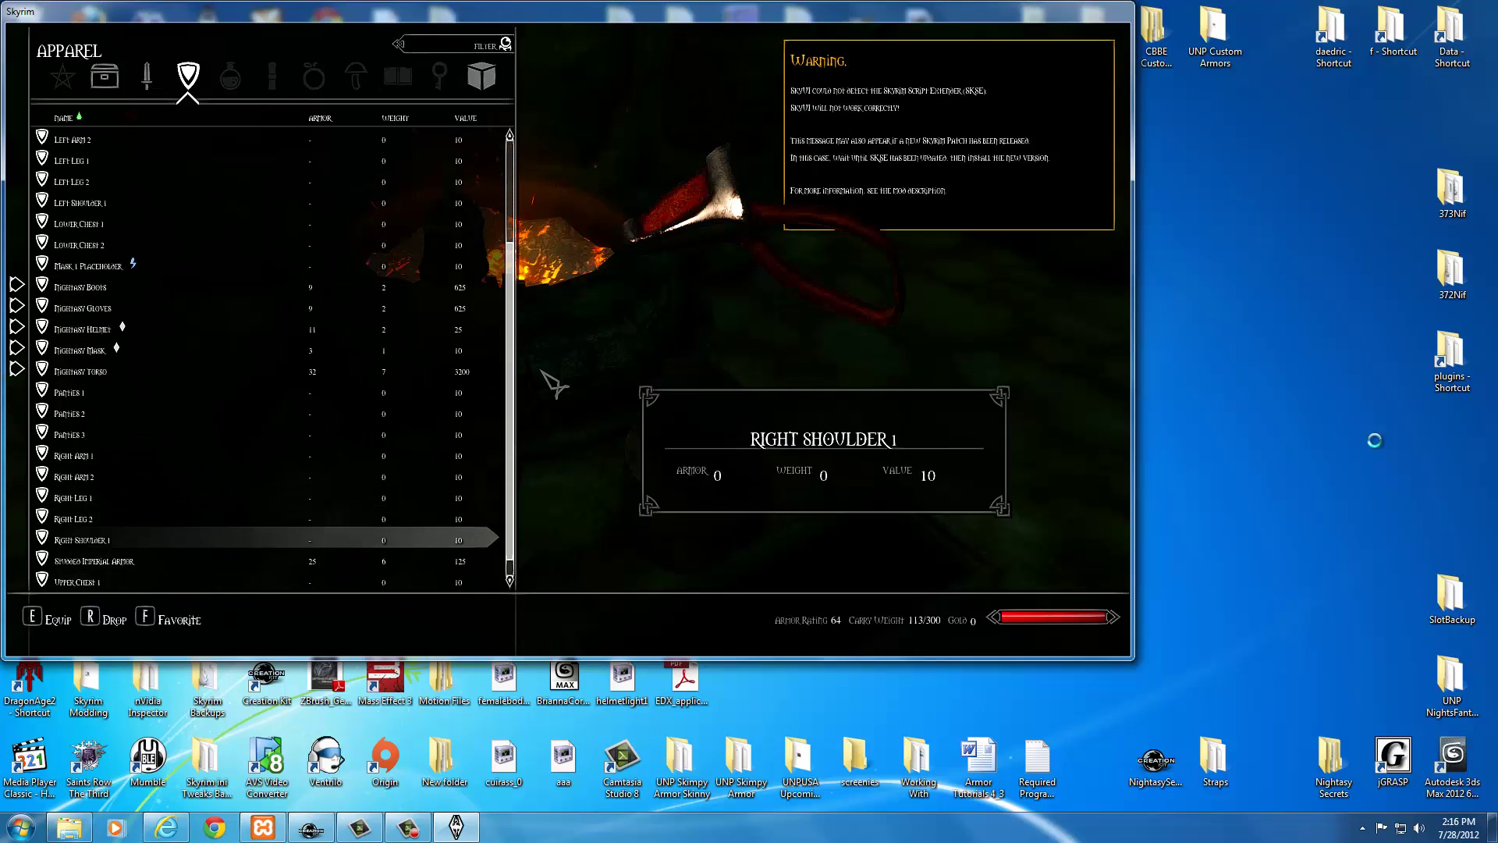
- Check the remaining apparel entries around Upper Chest 1 for equipped pieces and close the inventory
key("Down")
key("Down")
key("Down")
key("Up")
key("Up")
key("Up")
key("Up")
key("Up")
key("Up")
key("Up")
key("Up")
key("Up")
key("Up")
key("Up")
key("Up")
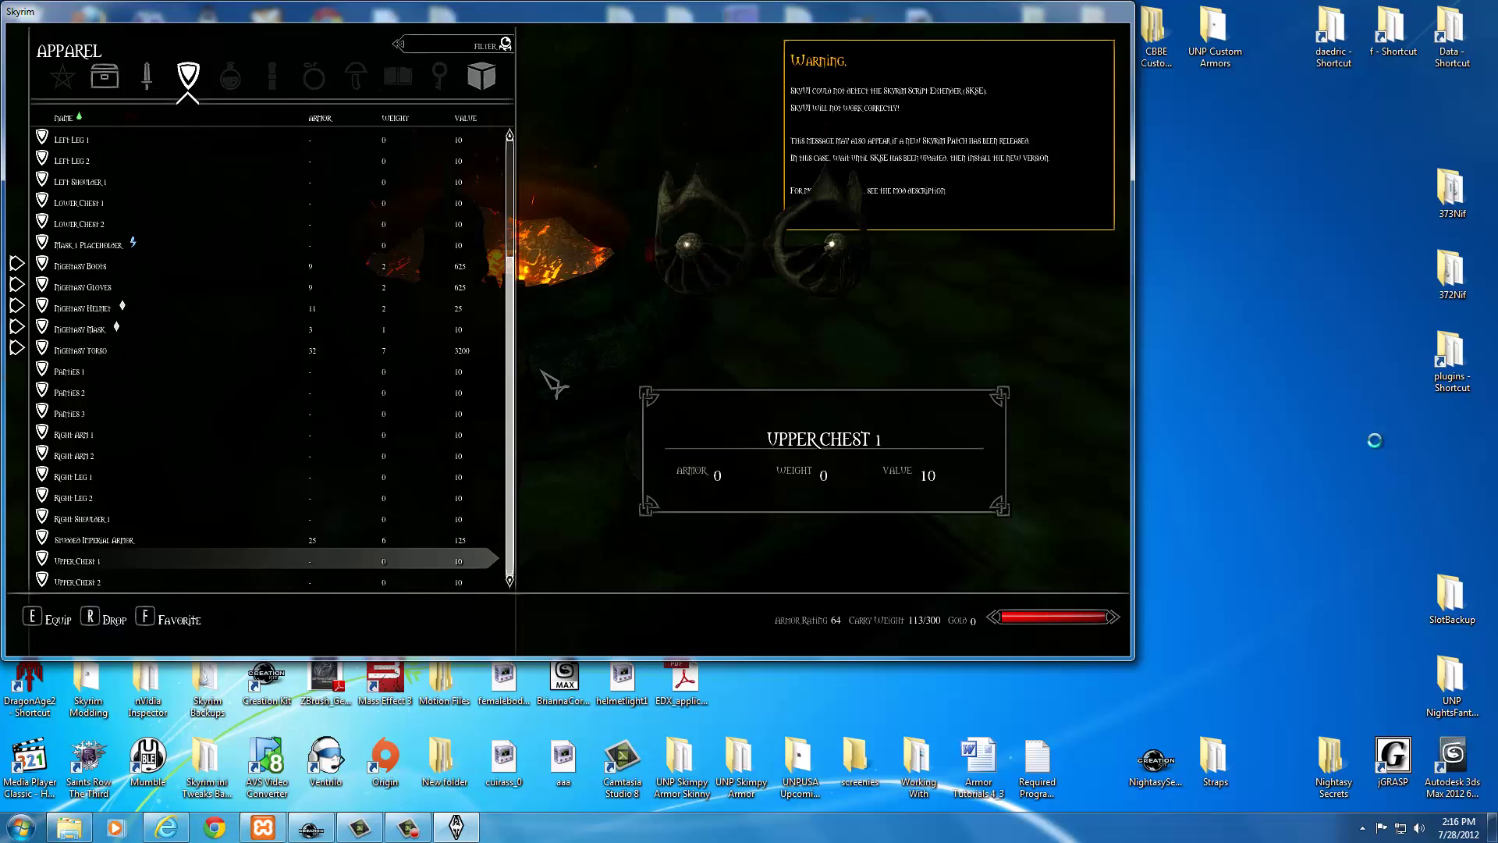
key("Tab")
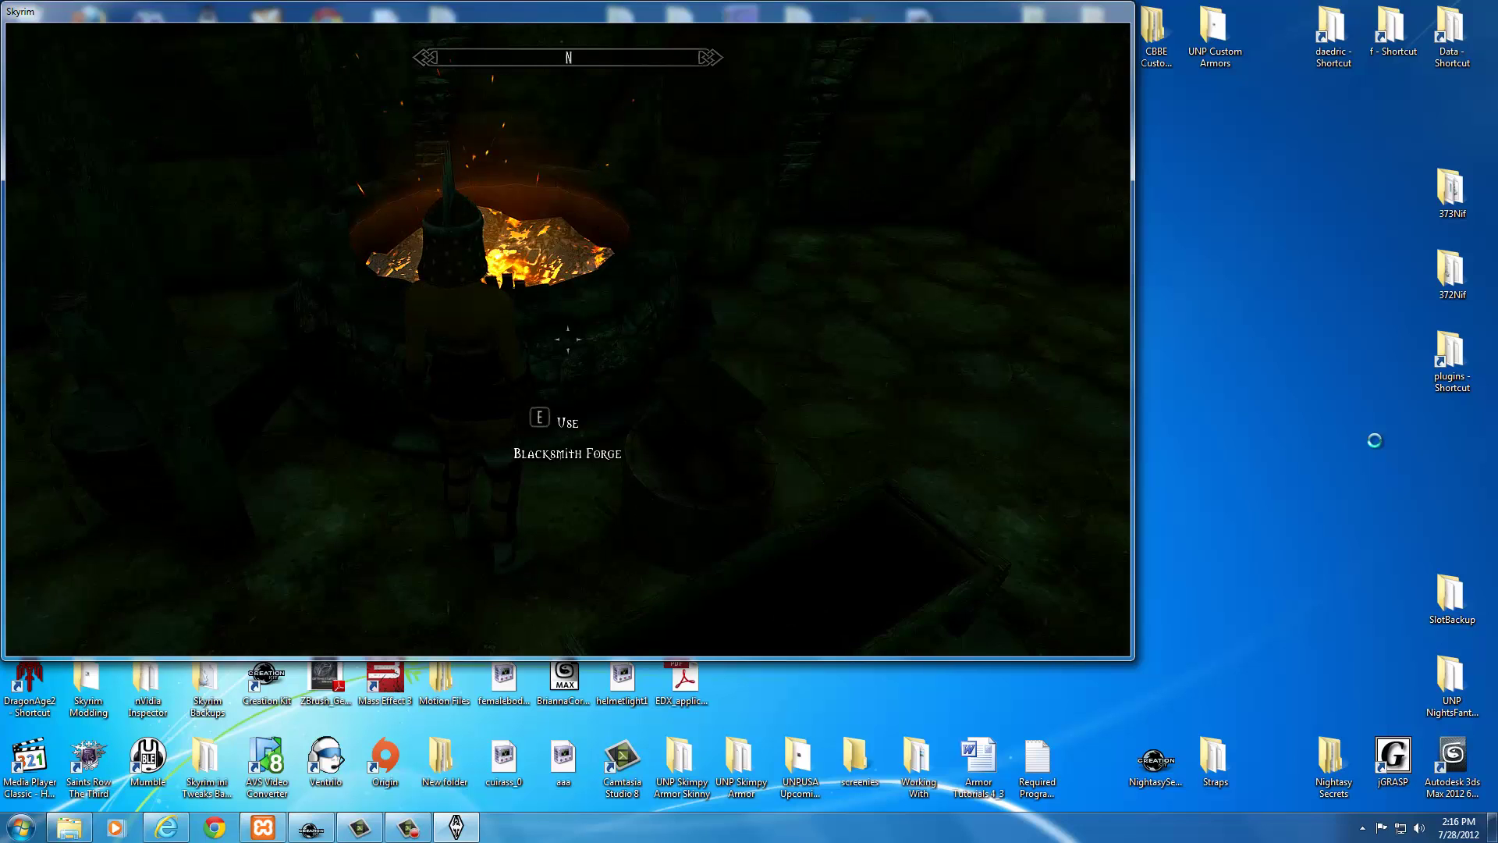
- Move the character to the studio cell with the console command coc studio1
key("grave")
type("coc")
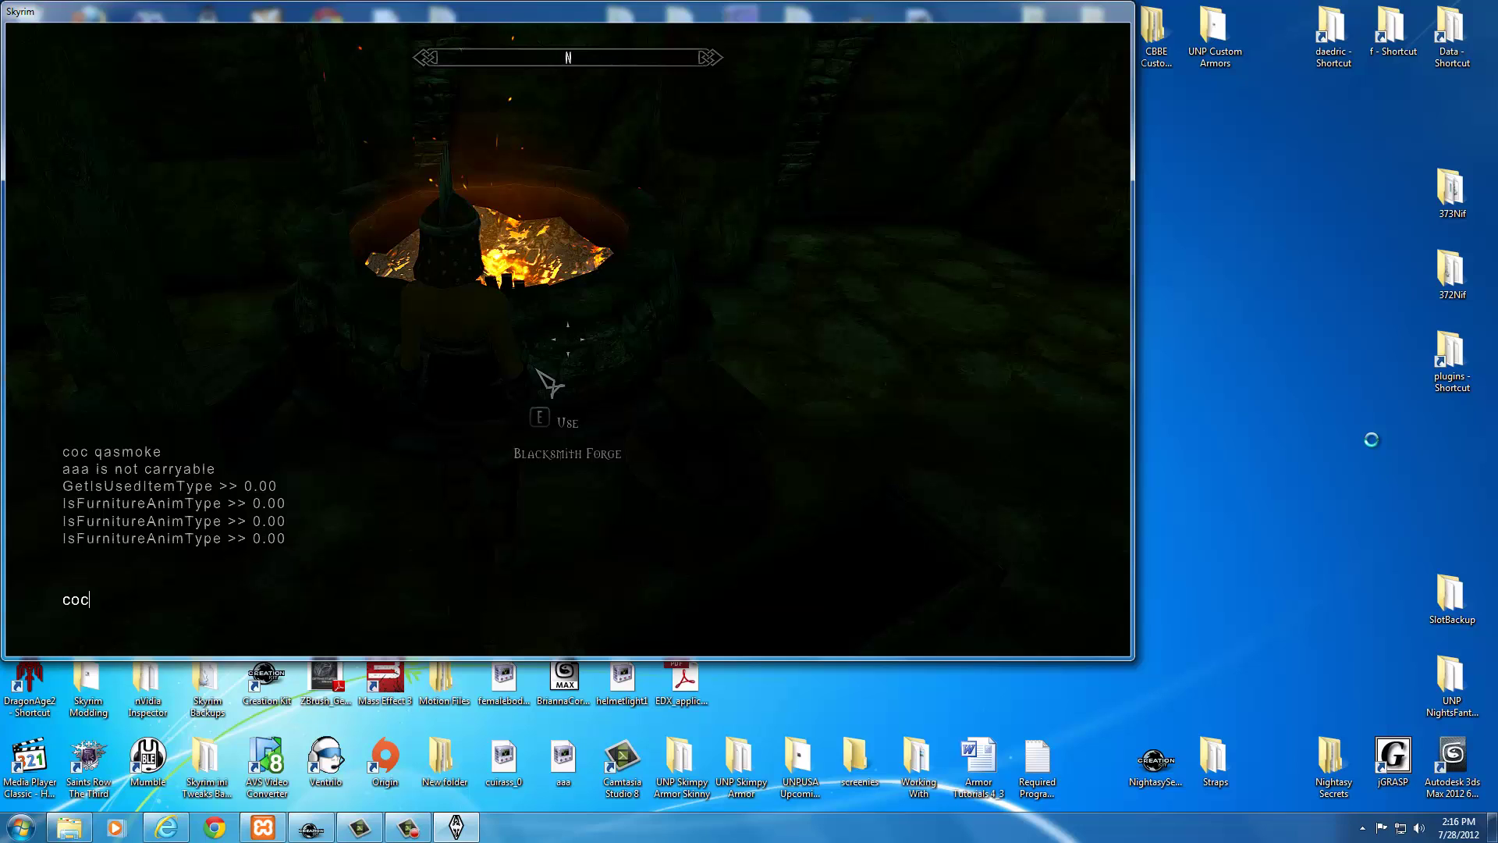
type(" studio1")
key("Return")
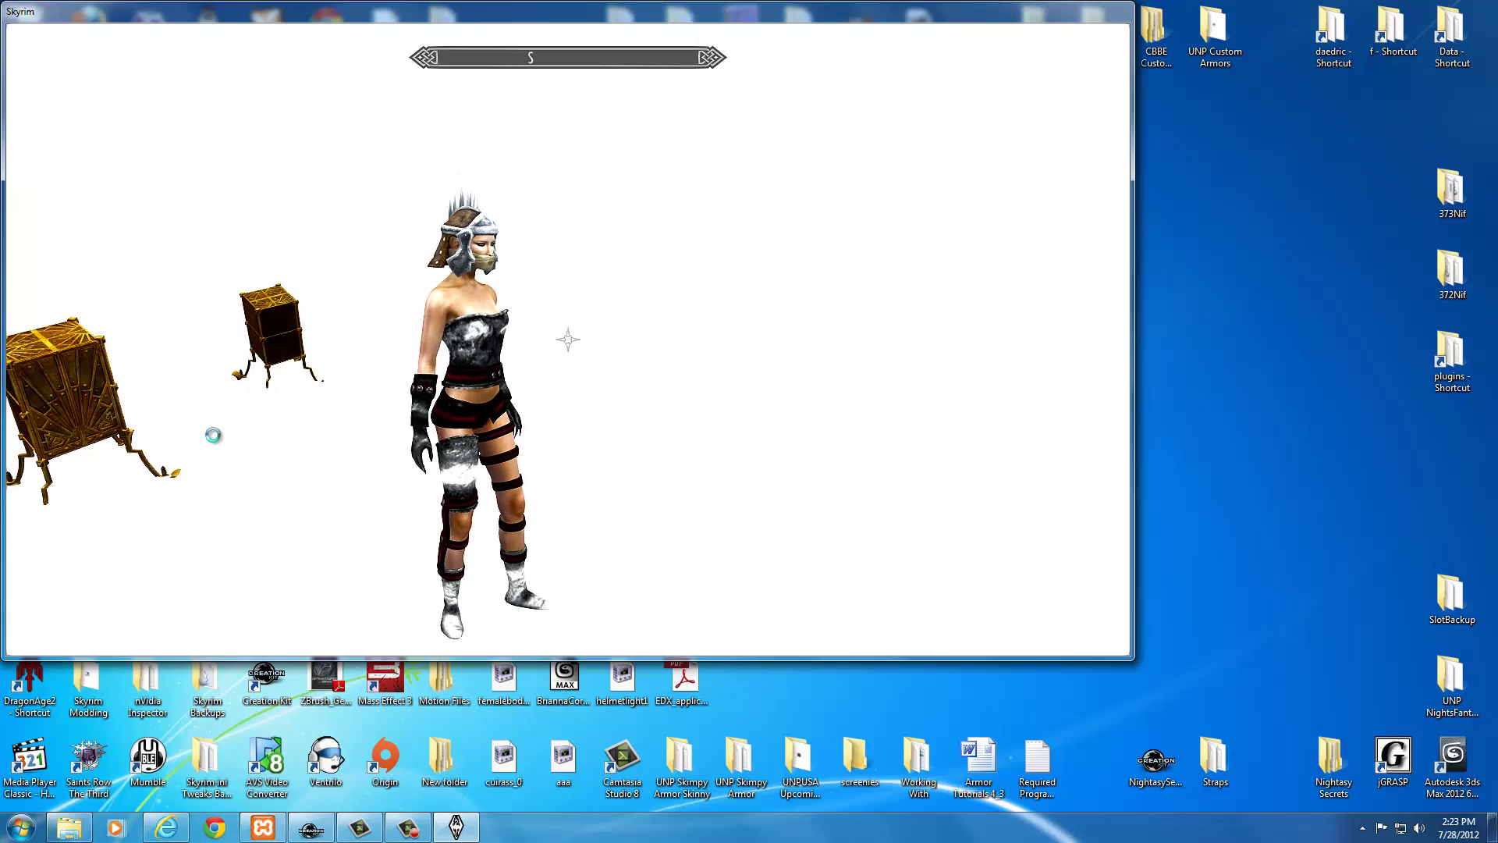
- Examine the equipped Nightasy set on the character in the studio from several angles and distances
mouse_move(3, 434)
mouse_move(309, 437)
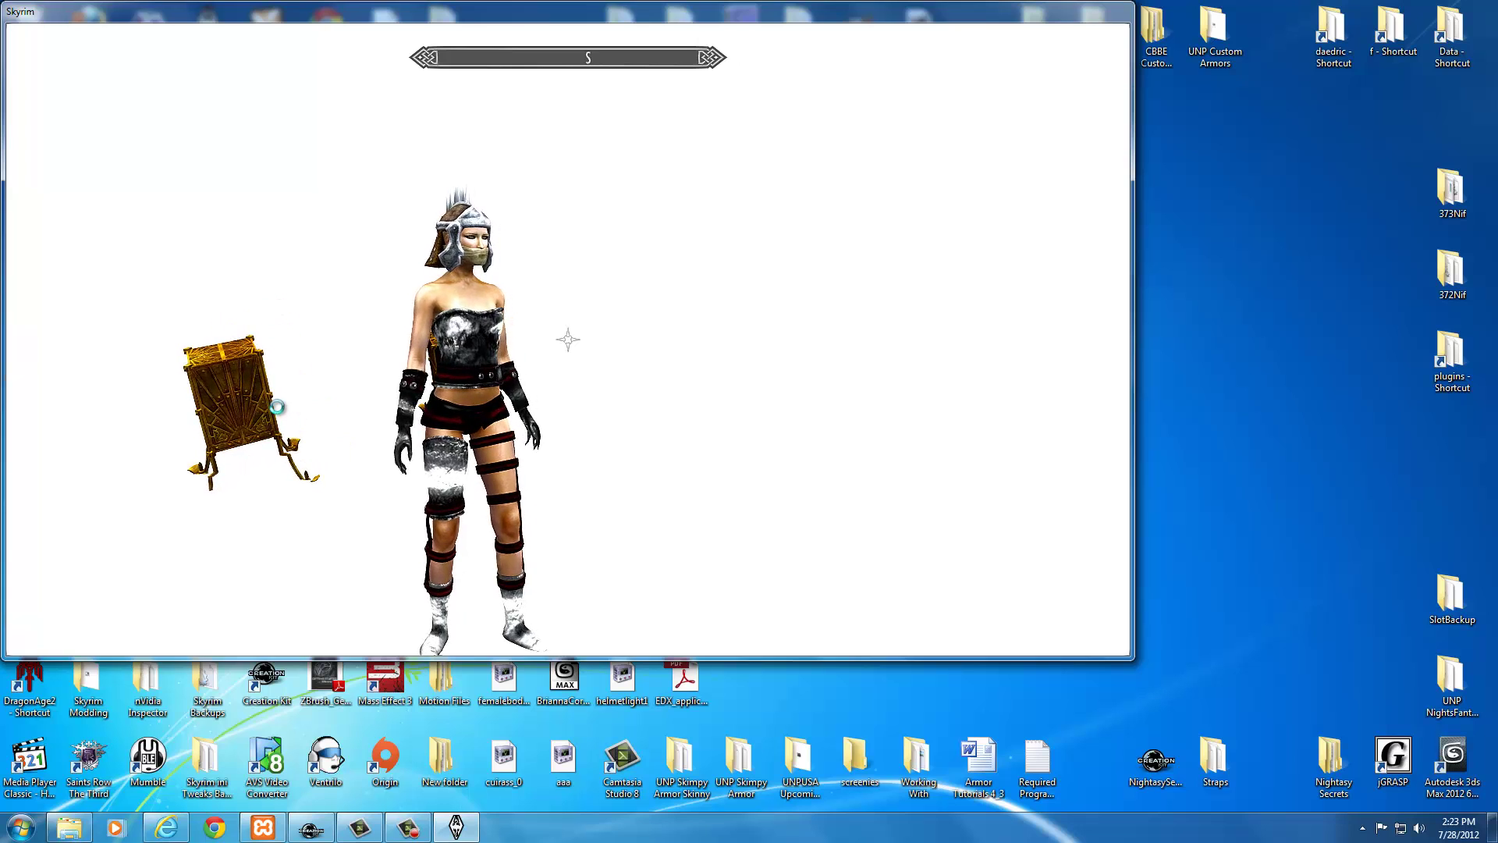
key("Escape")
key("Escape")
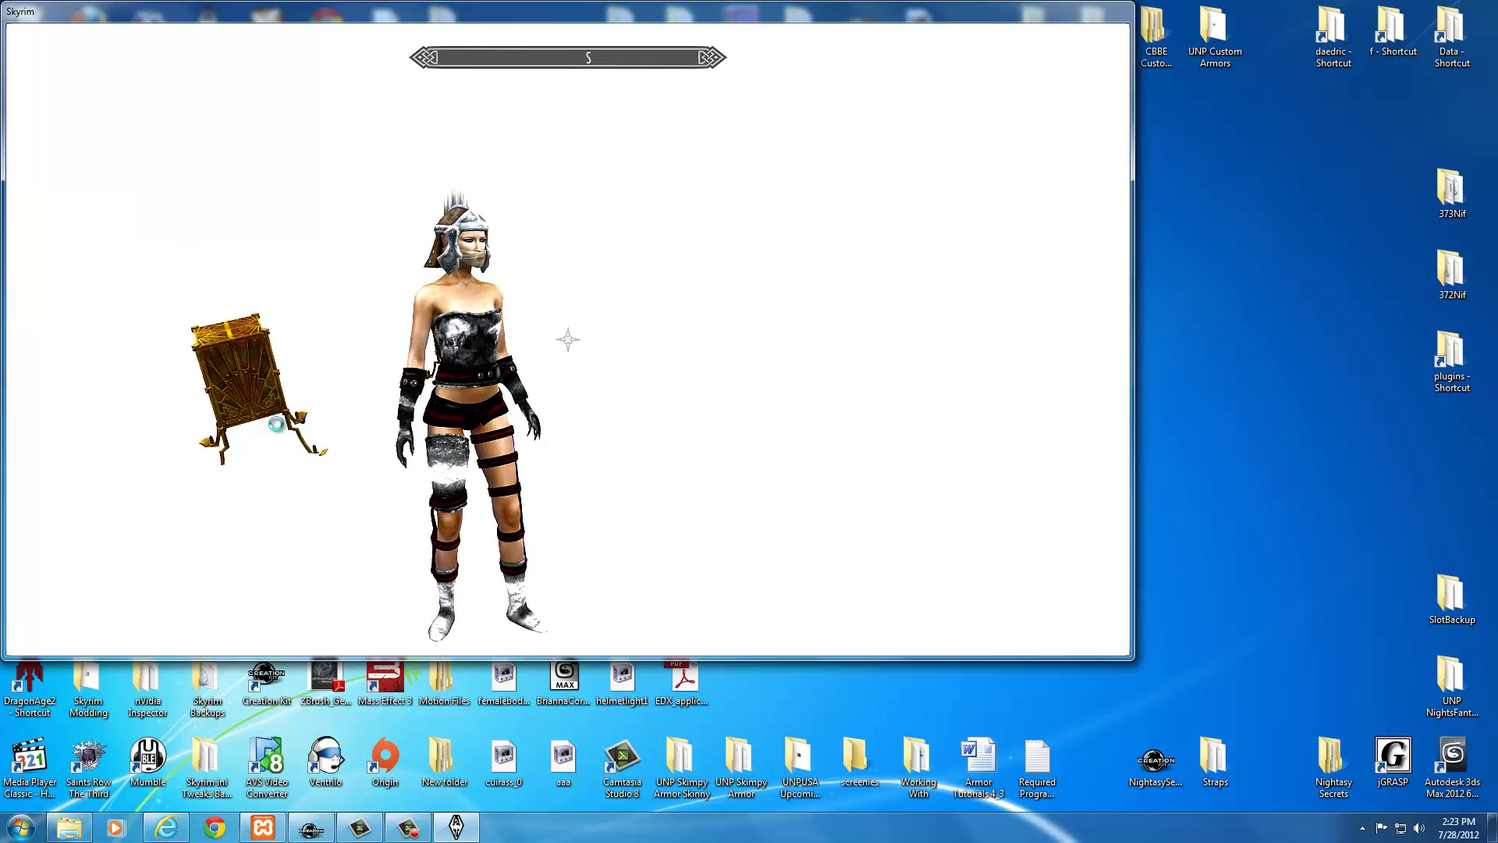
key("w")
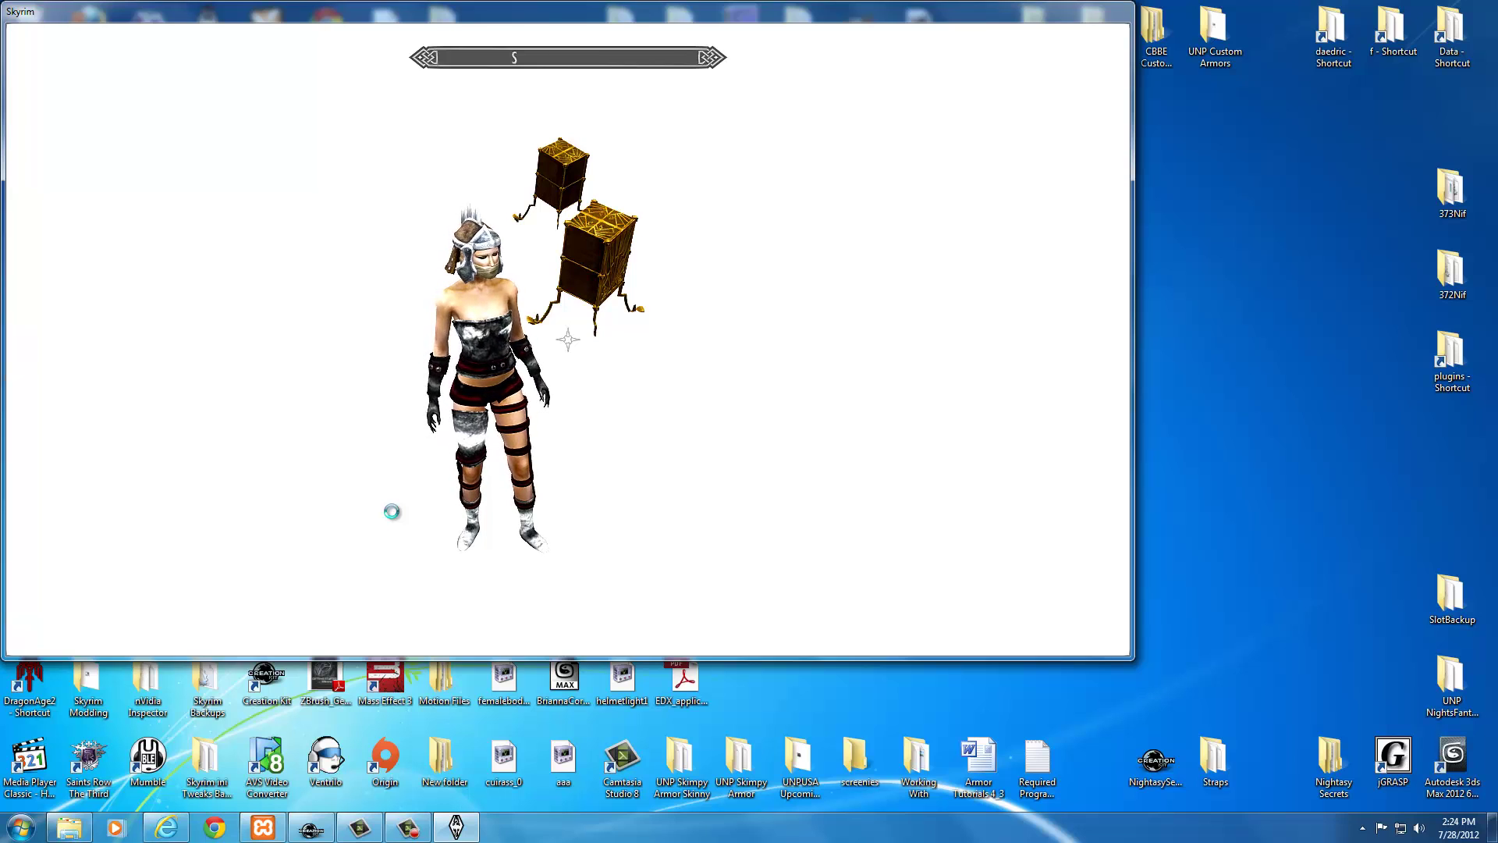
mouse_move(72, 479)
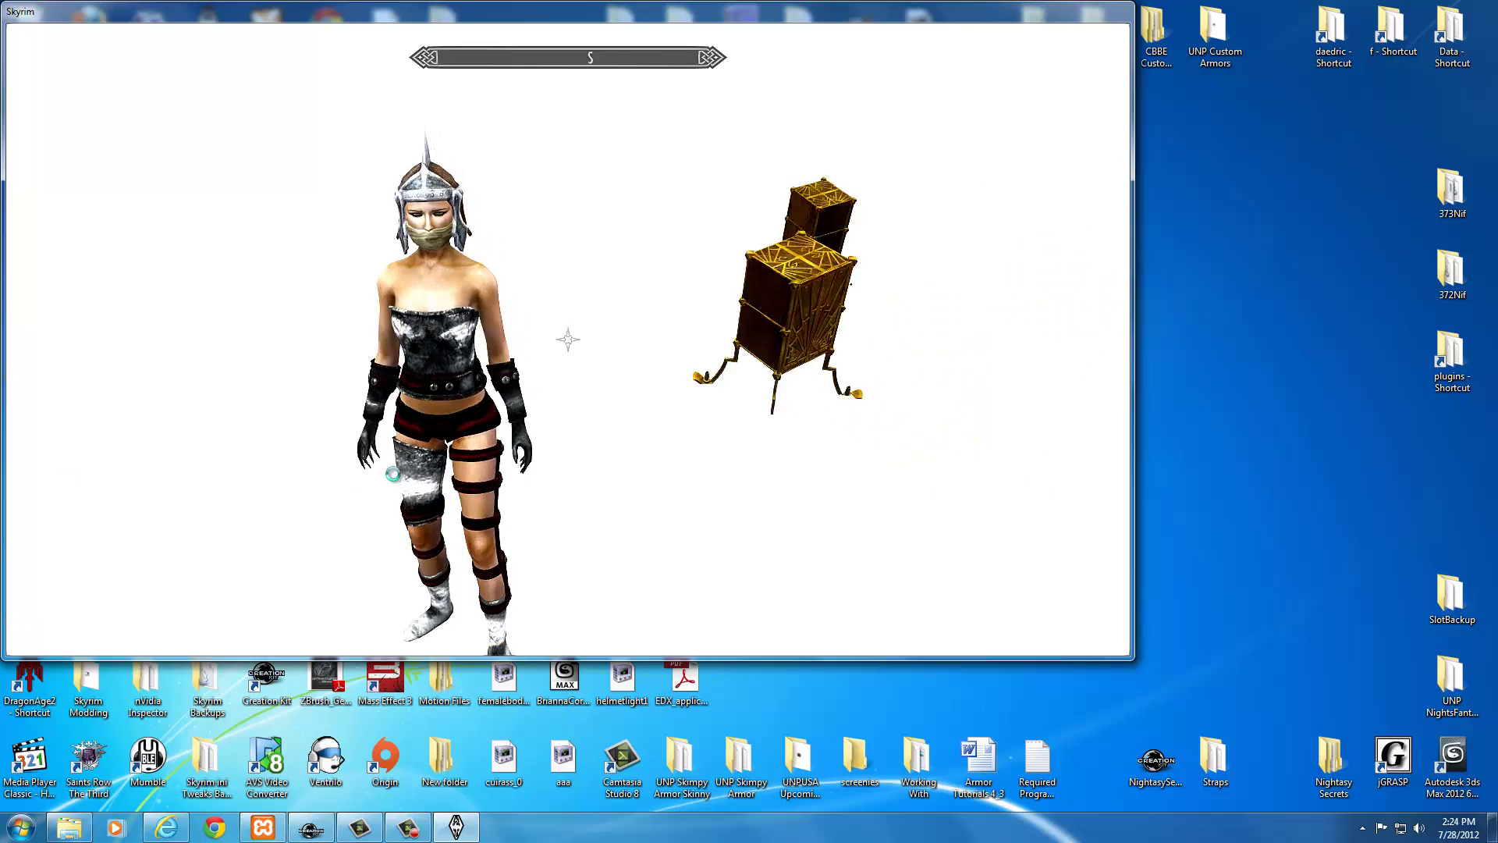
mouse_move(432, 469)
scroll(432, 469, "up", 3)
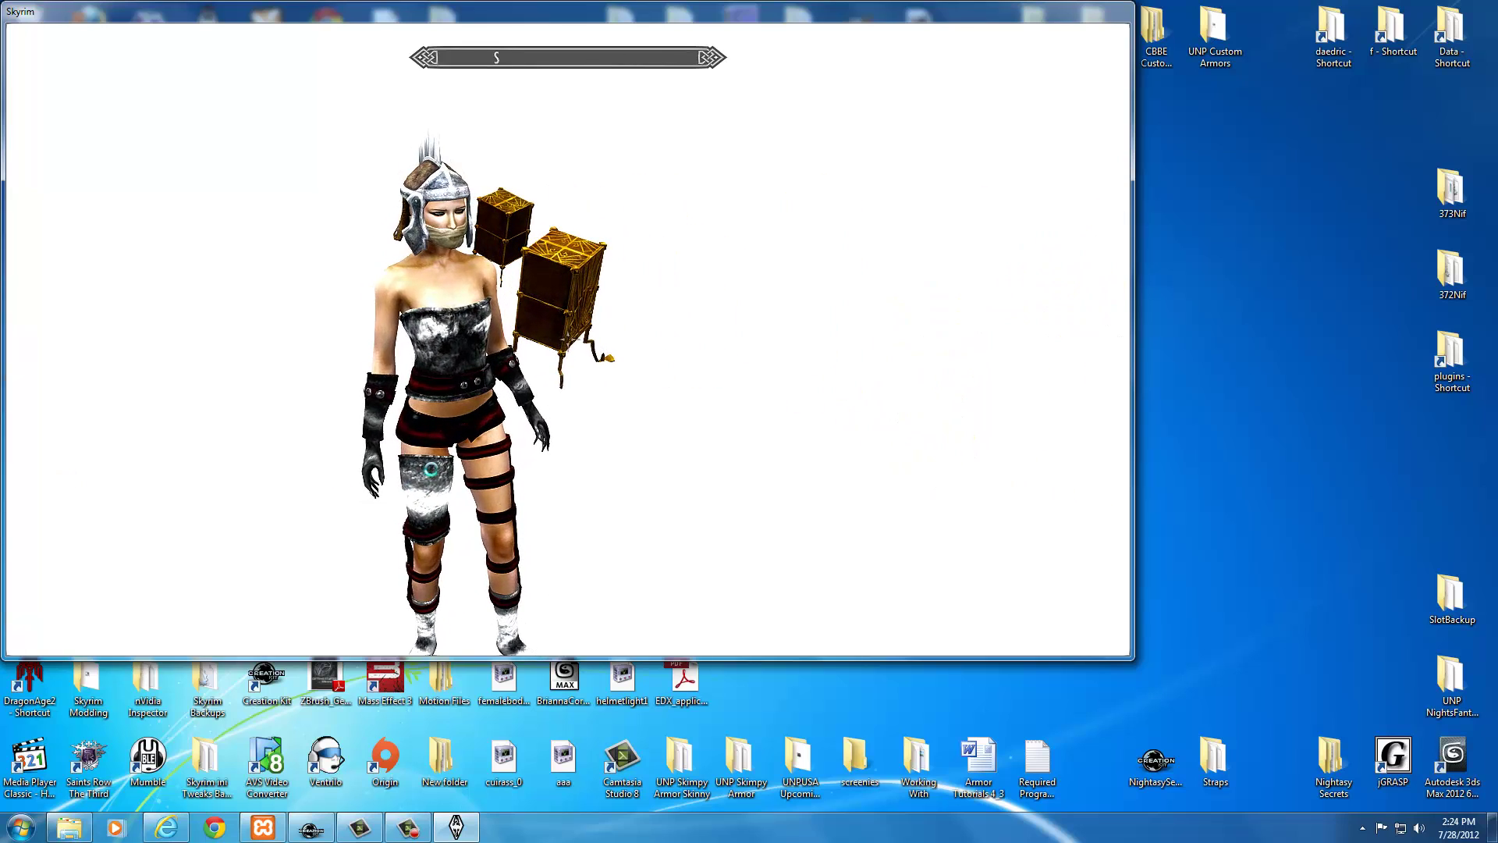
mouse_move(349, 451)
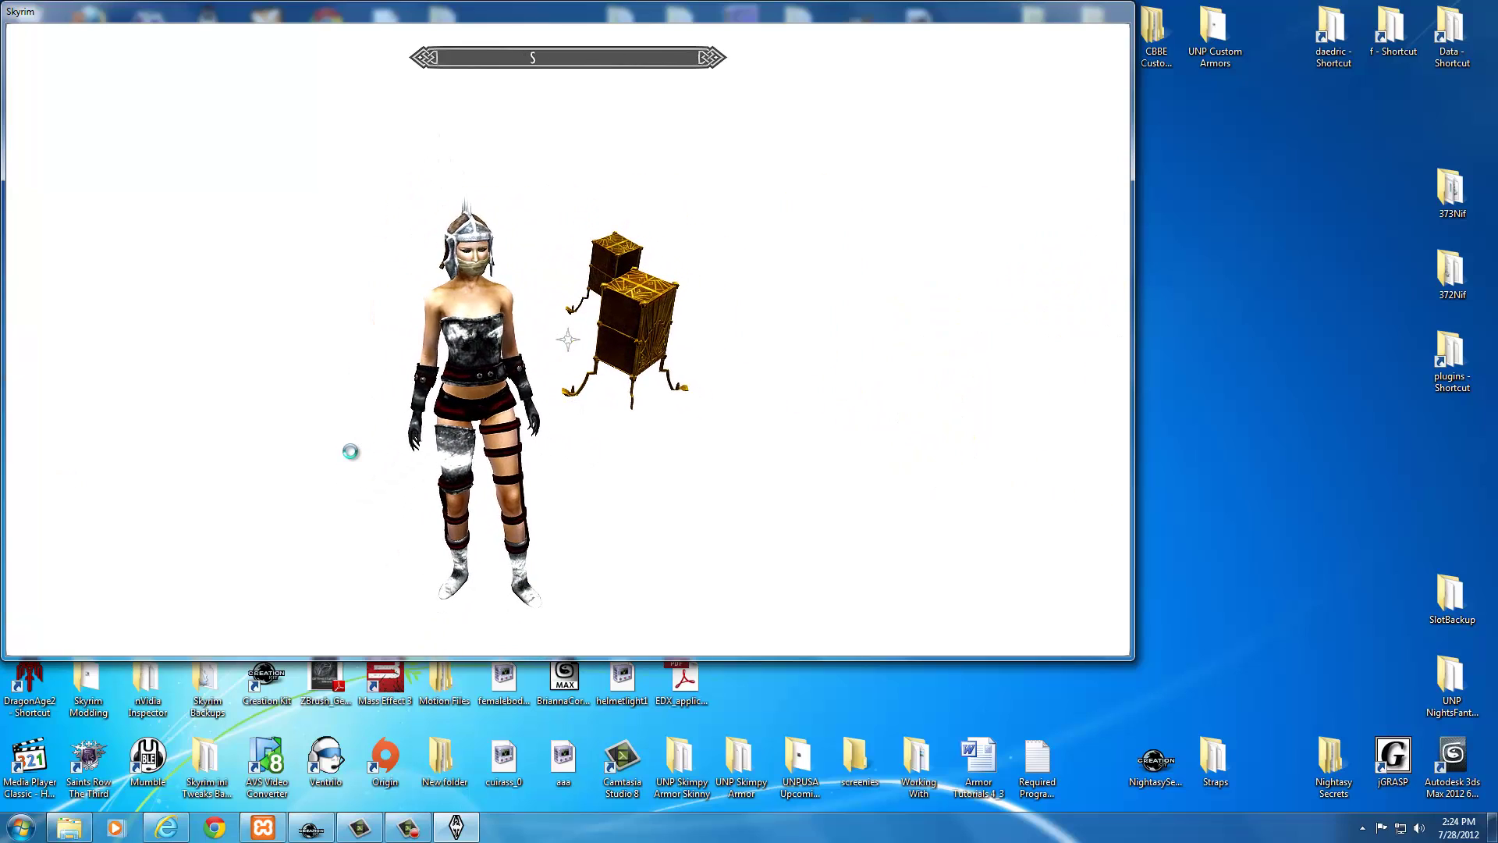
key("w")
mouse_move(616, 452)
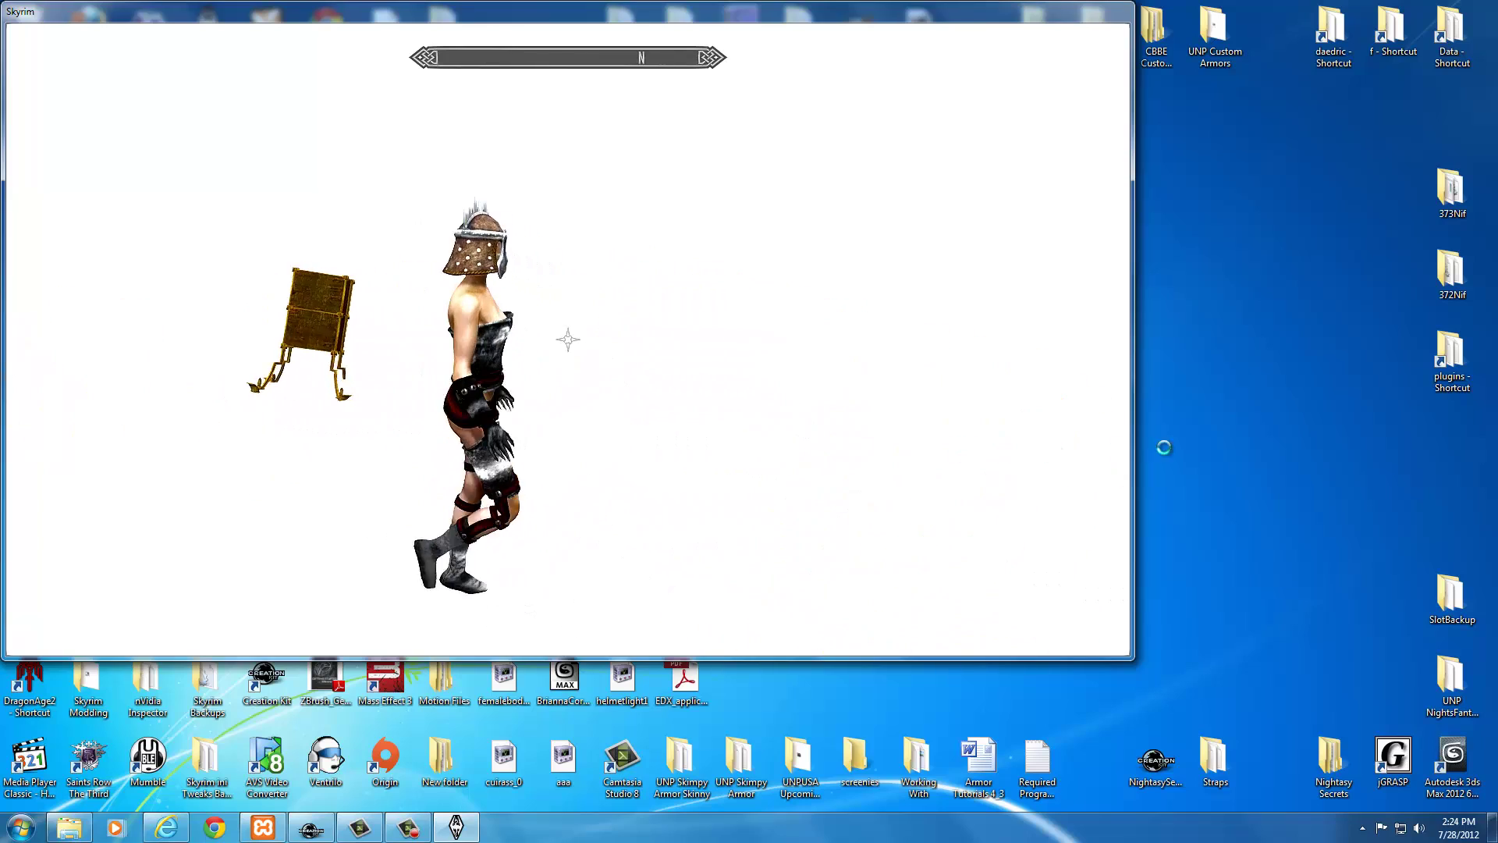
mouse_move(192, 451)
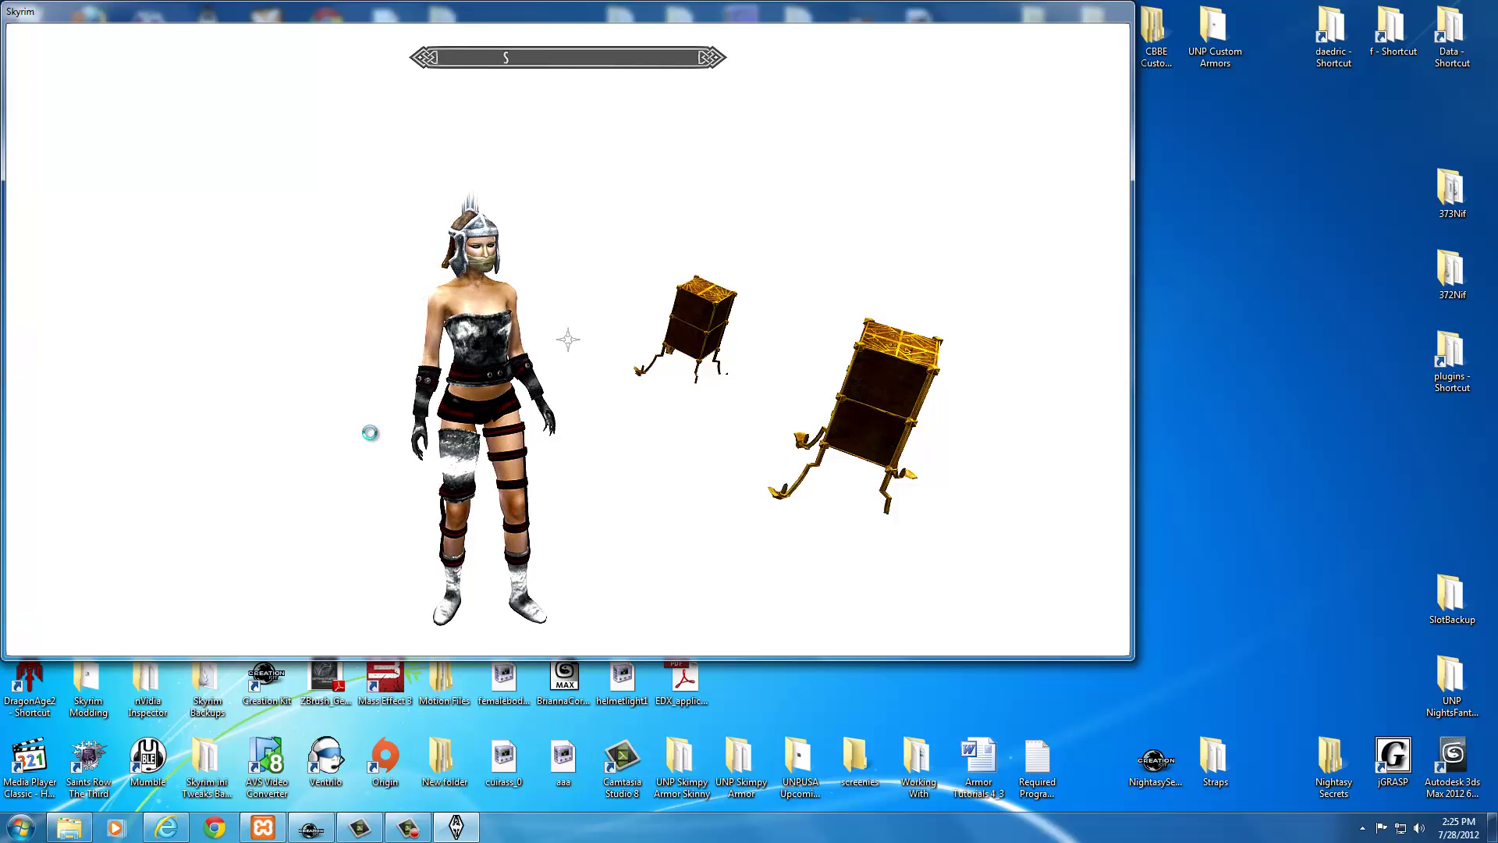
key("w")
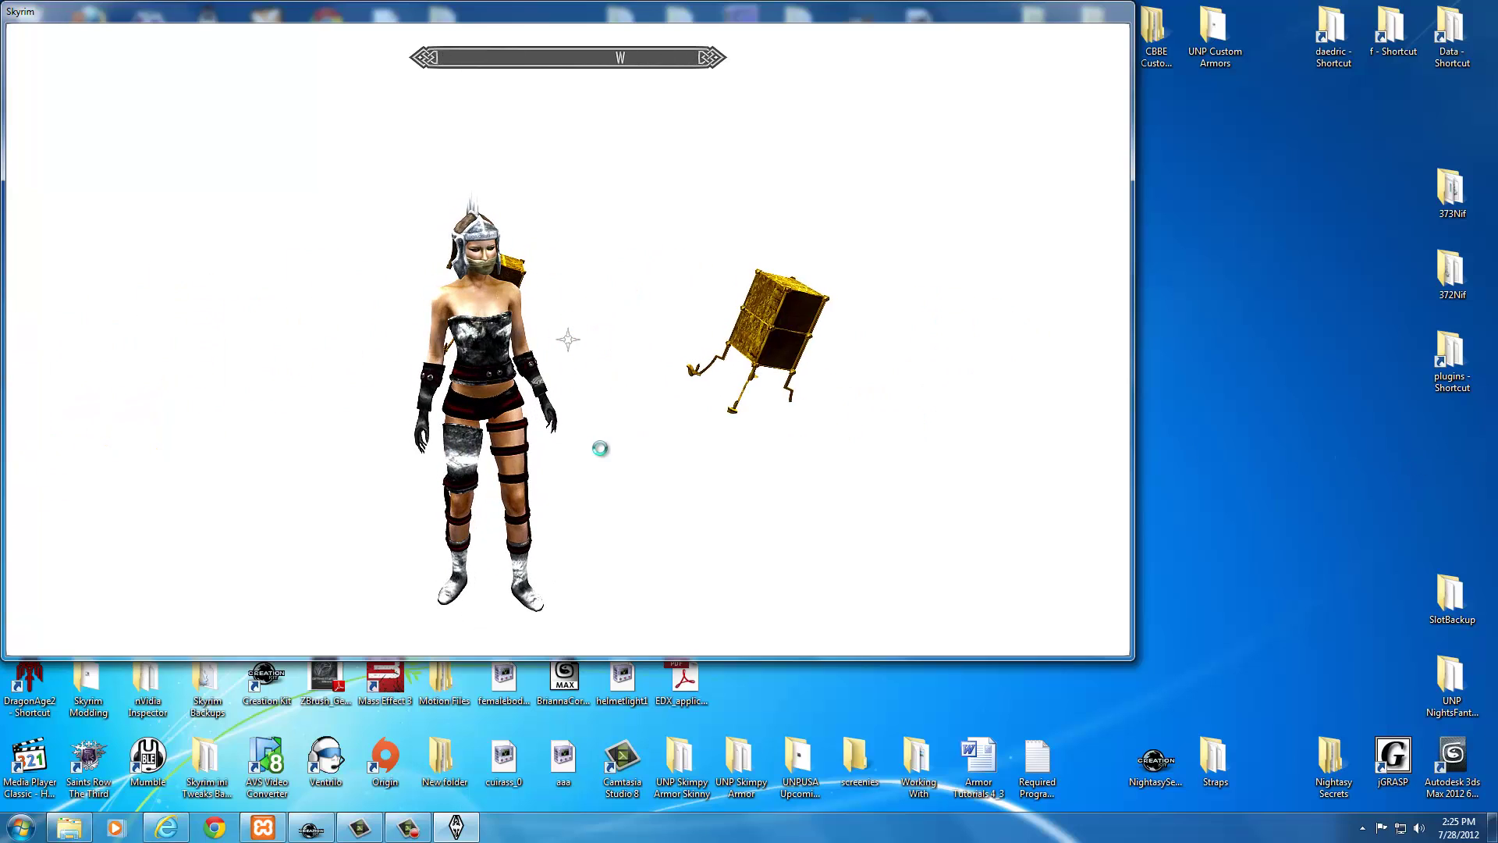
mouse_move(770, 425)
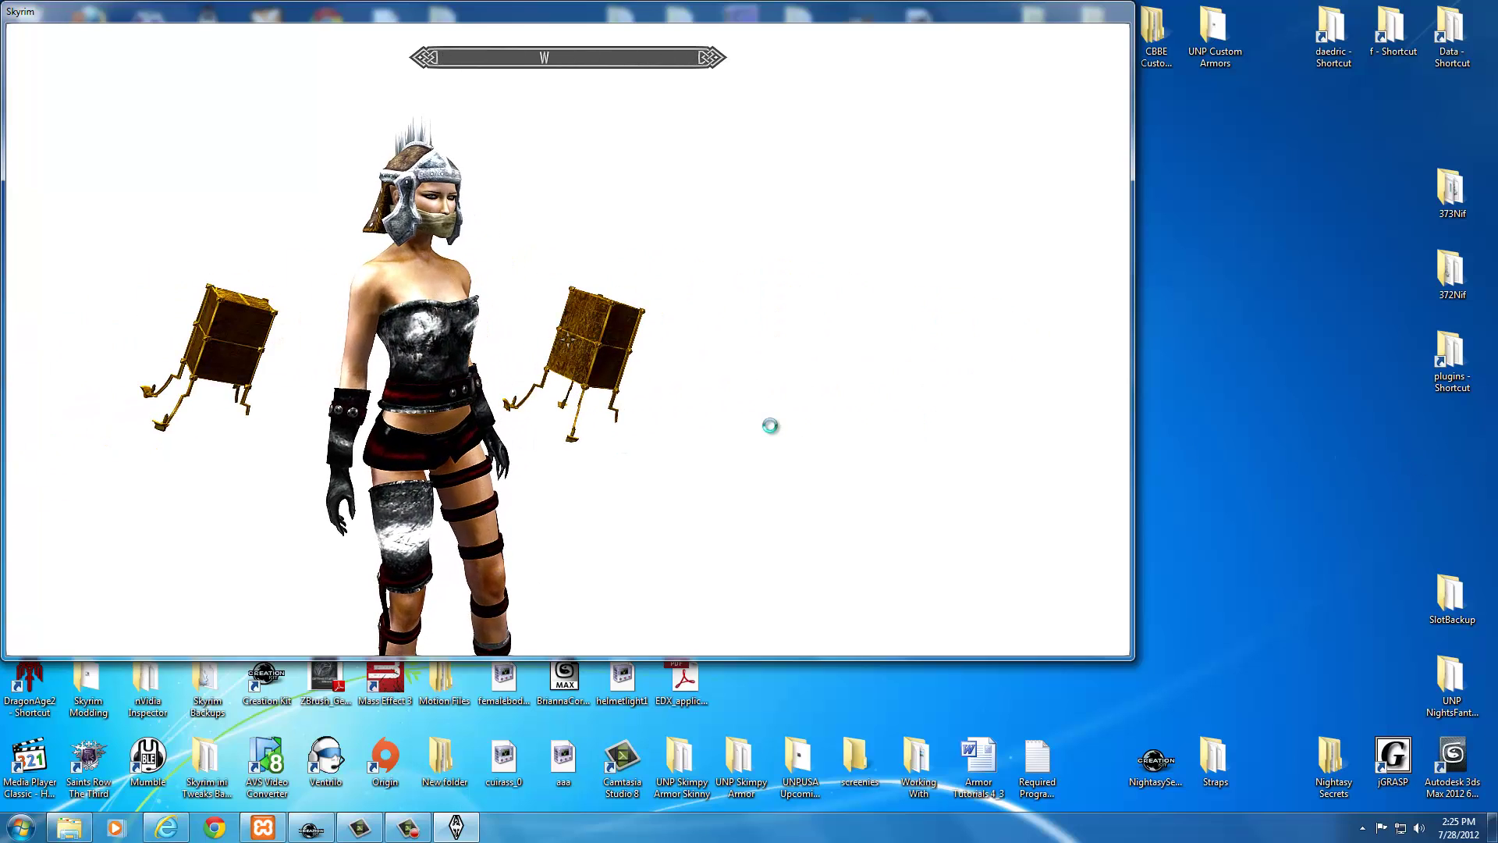
mouse_move(616, 425)
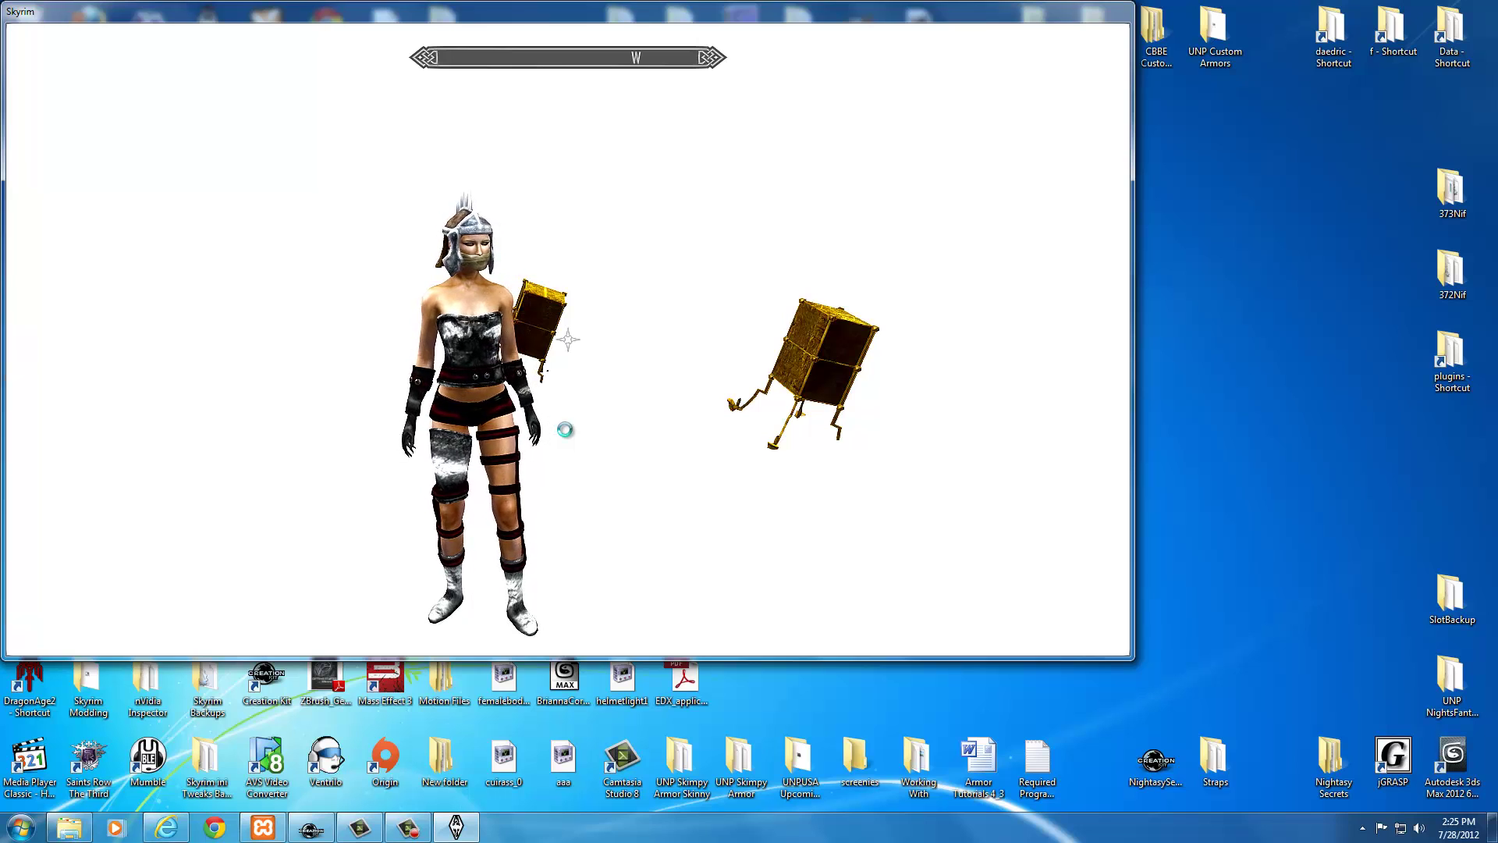
- Compare the inventory previews of the Nightasy Boots, Gloves, Helmet and Mask, and close the inventory
key("i")
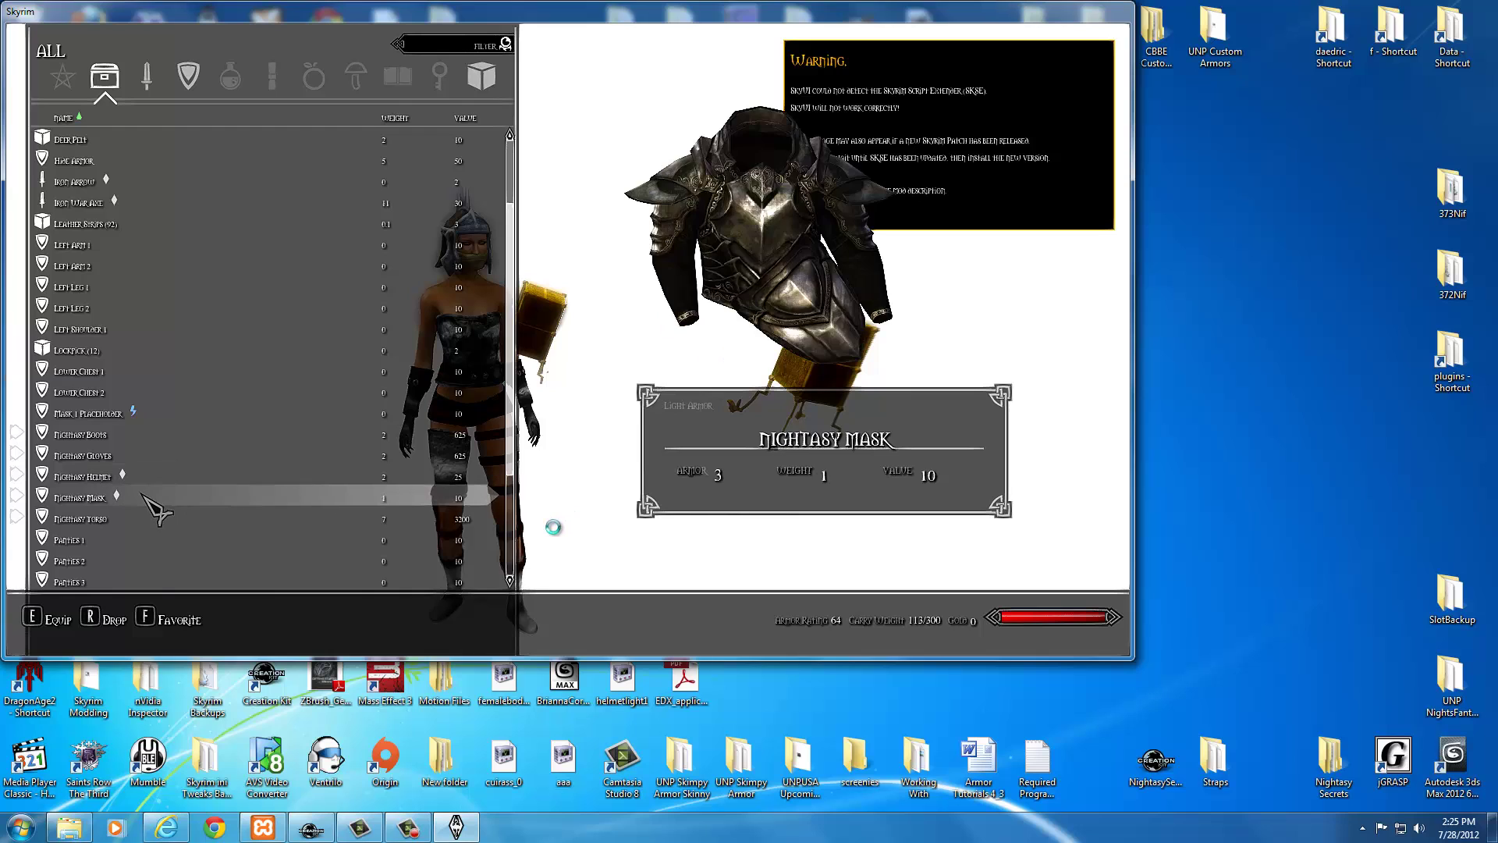
key("Up")
key("Up")
key("Up")
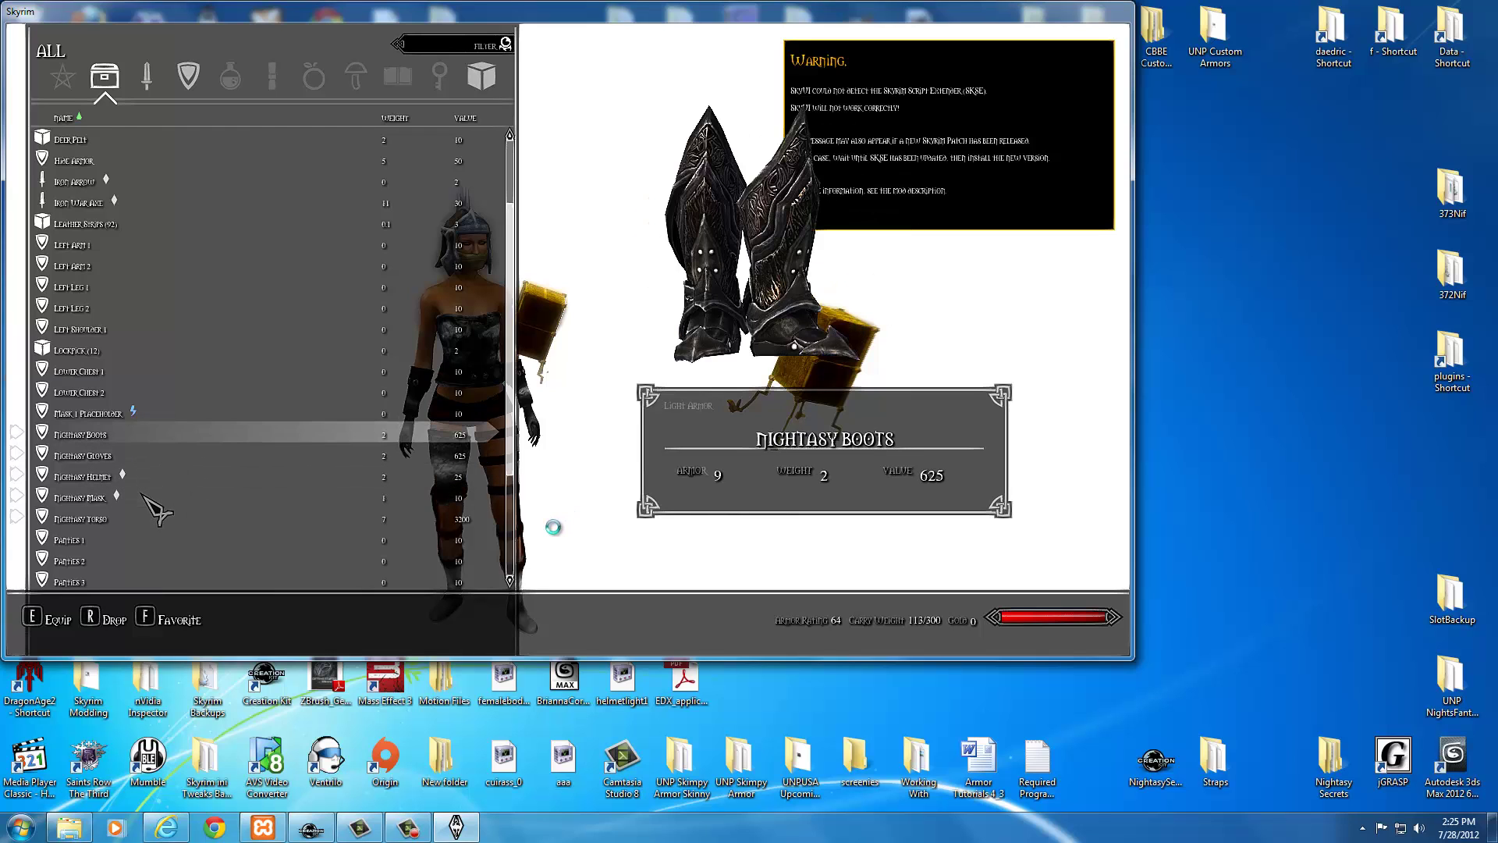
key("Down")
key("Down")
key("Up")
key("Up")
key("Up")
key("Down")
key("Down")
key("Down")
key("Up")
key("Up")
key("Up")
key("Up")
key("Down")
key("Down")
key("Down")
key("Down")
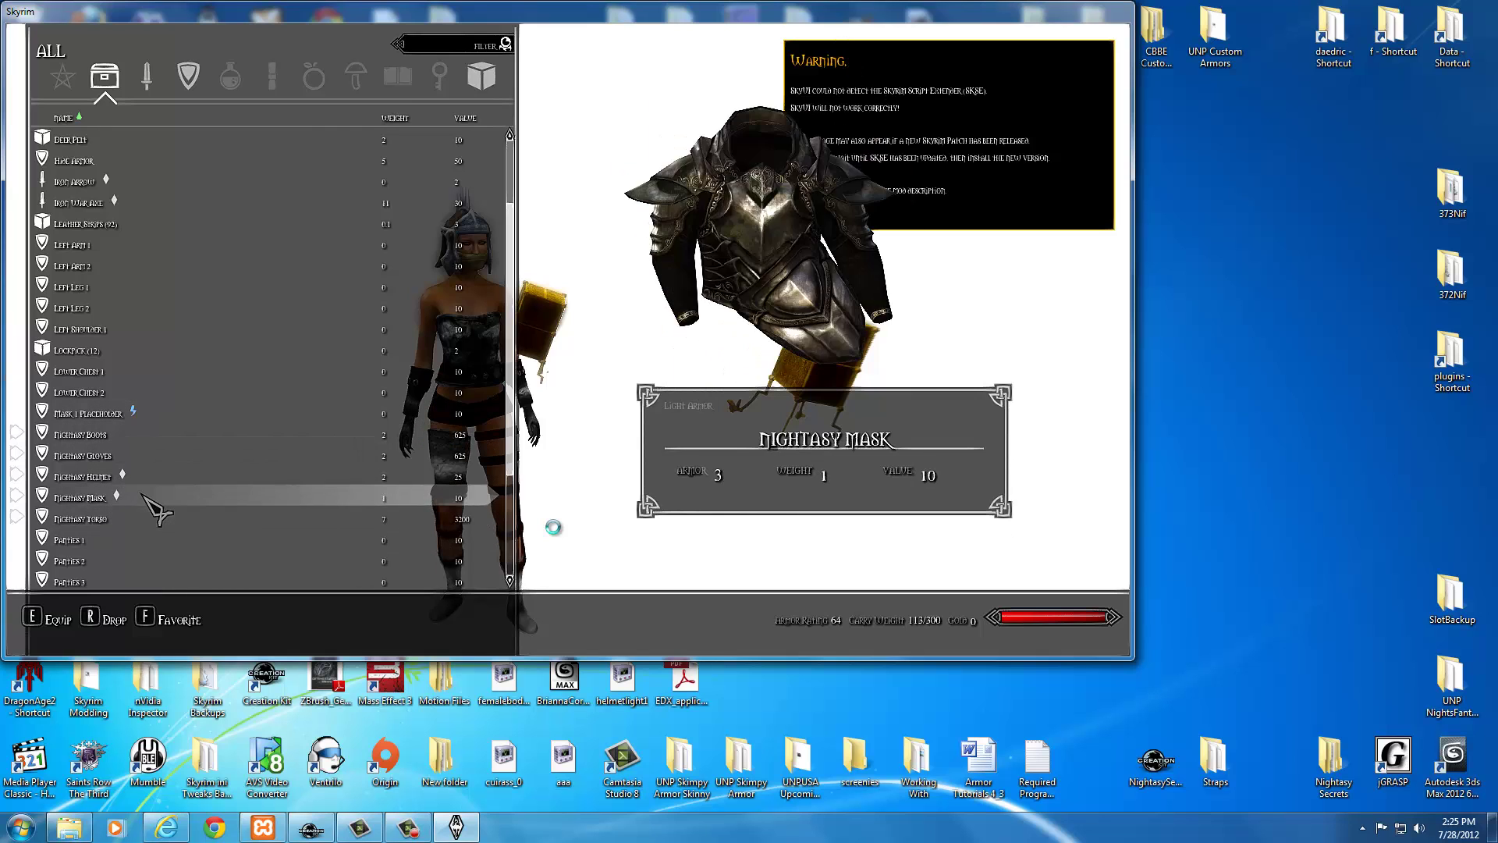
key("Up")
key("Up")
key("Up")
key("Down")
key("Down")
key("Tab")
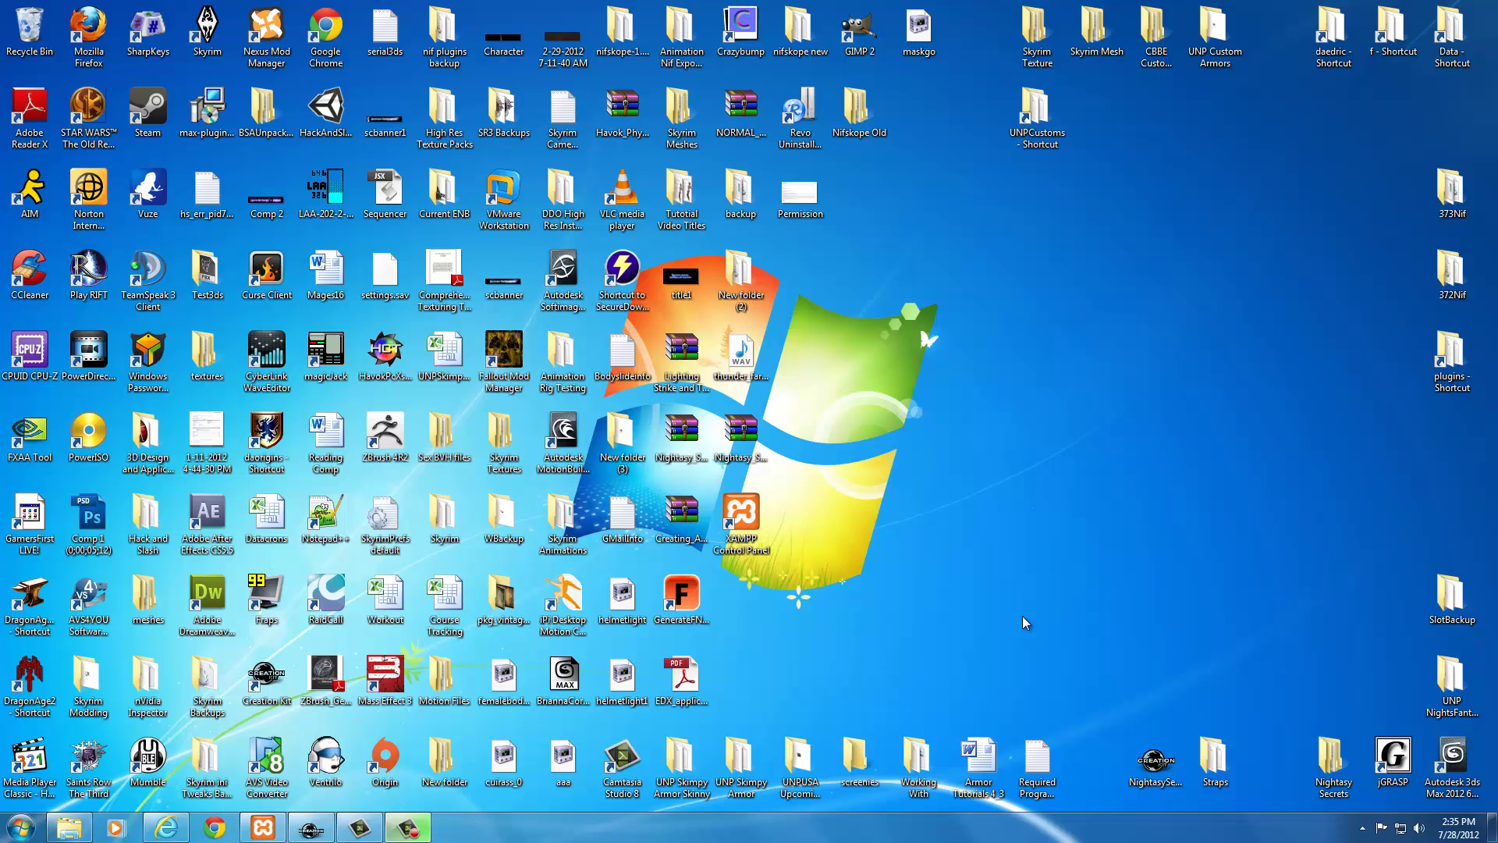
- Switch to the Creation Kit, review the settings of the 01NightasyTorsoAA ArmorAddon and close it without saving changes
left_click(313, 828)
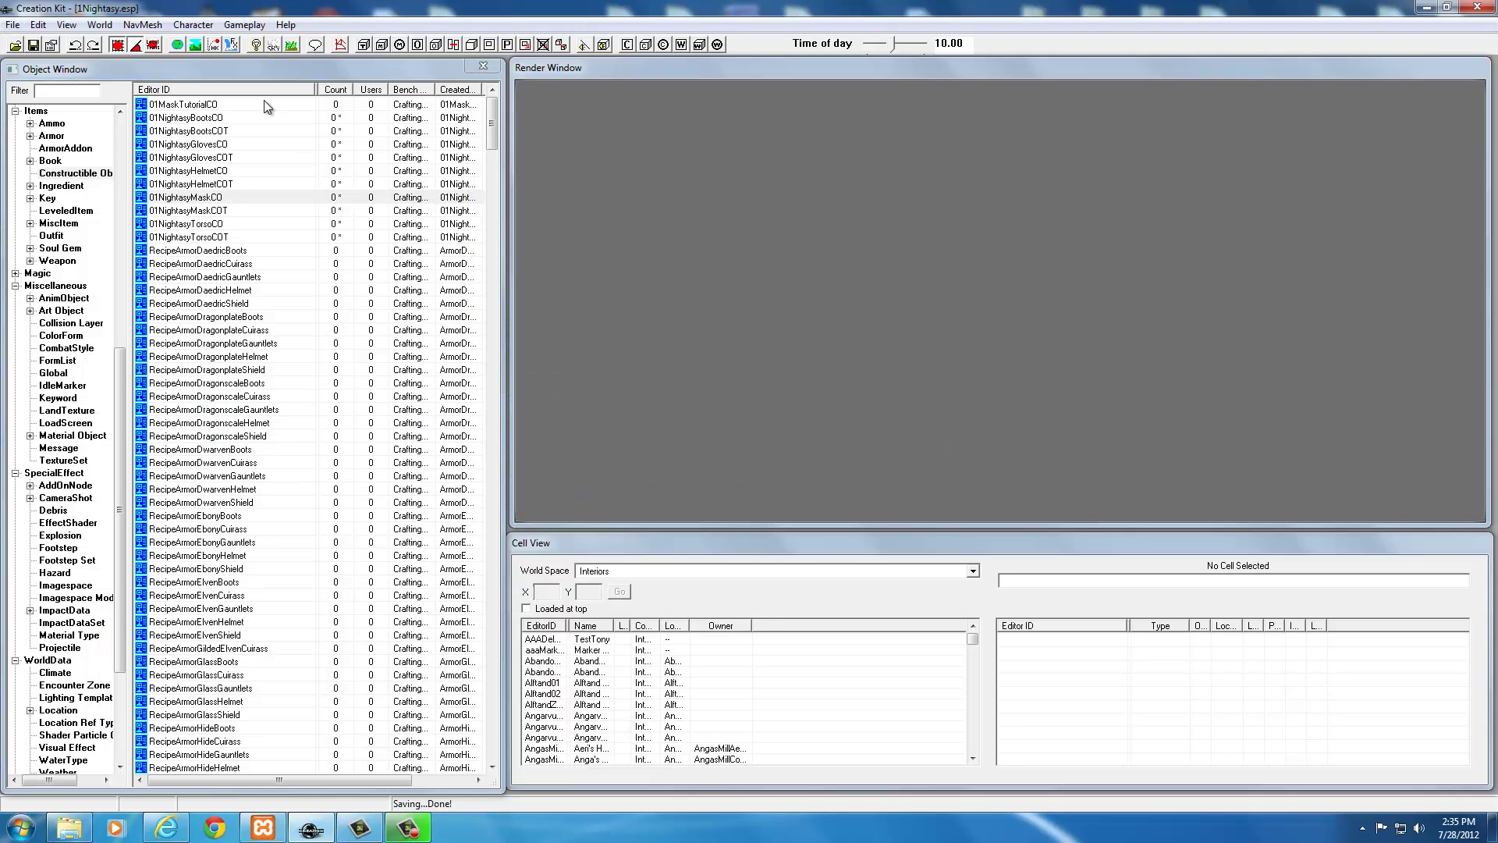
left_click(54, 160)
left_click(53, 151)
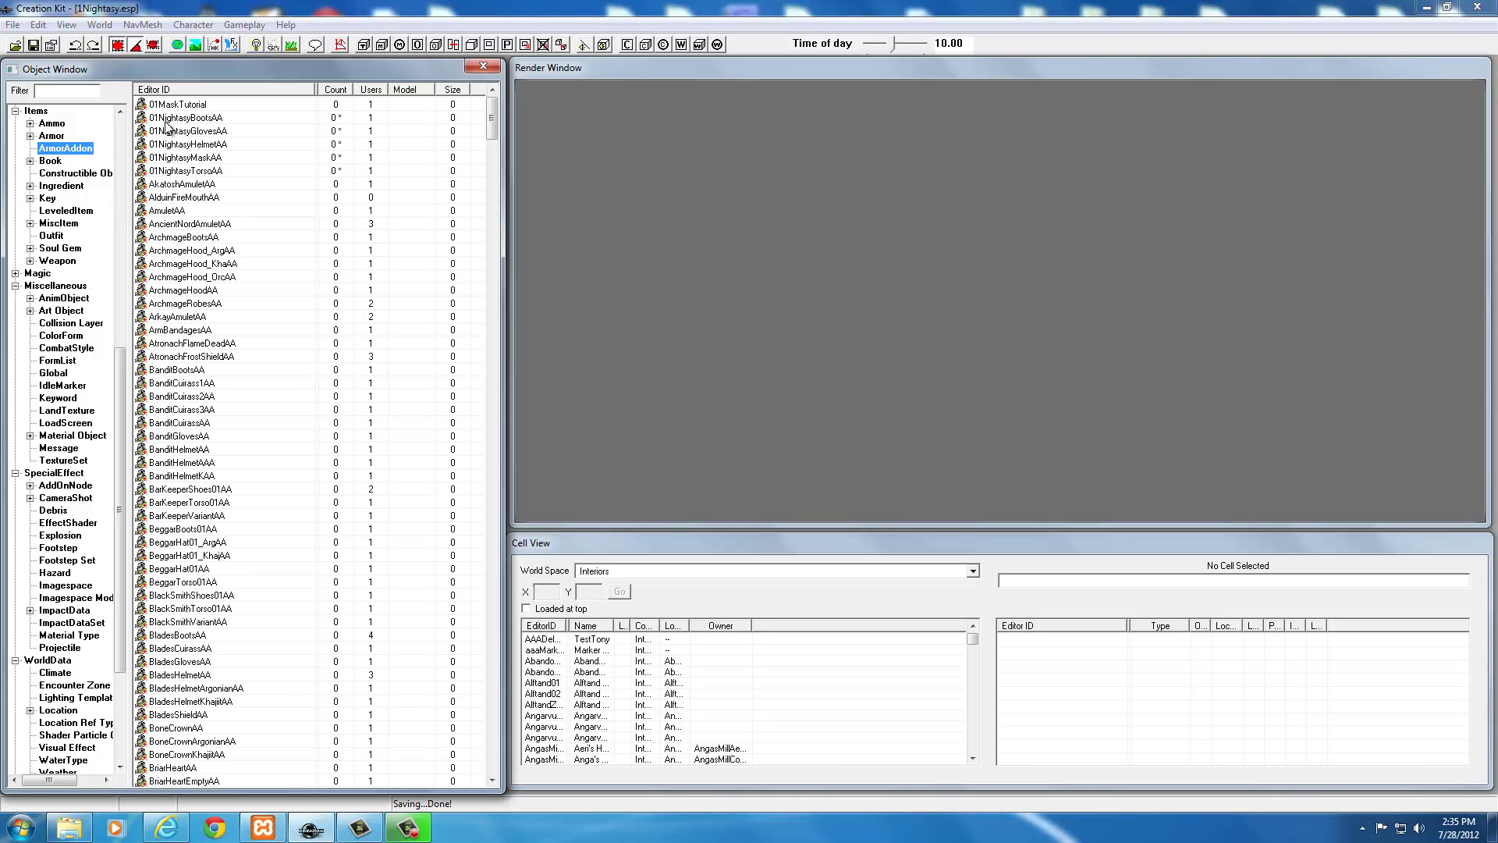
double_click(187, 171)
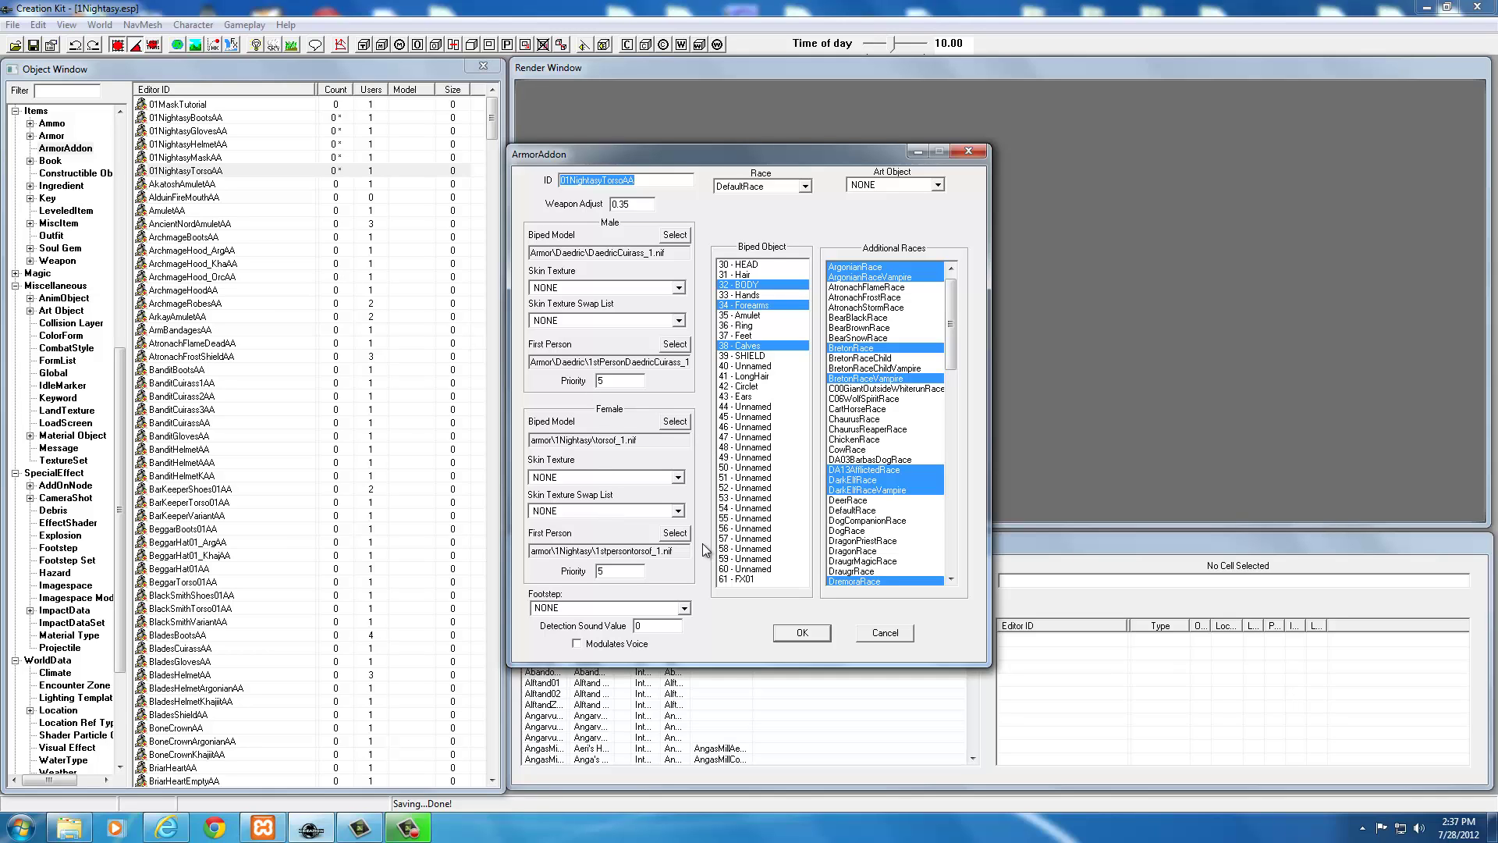
left_click(886, 632)
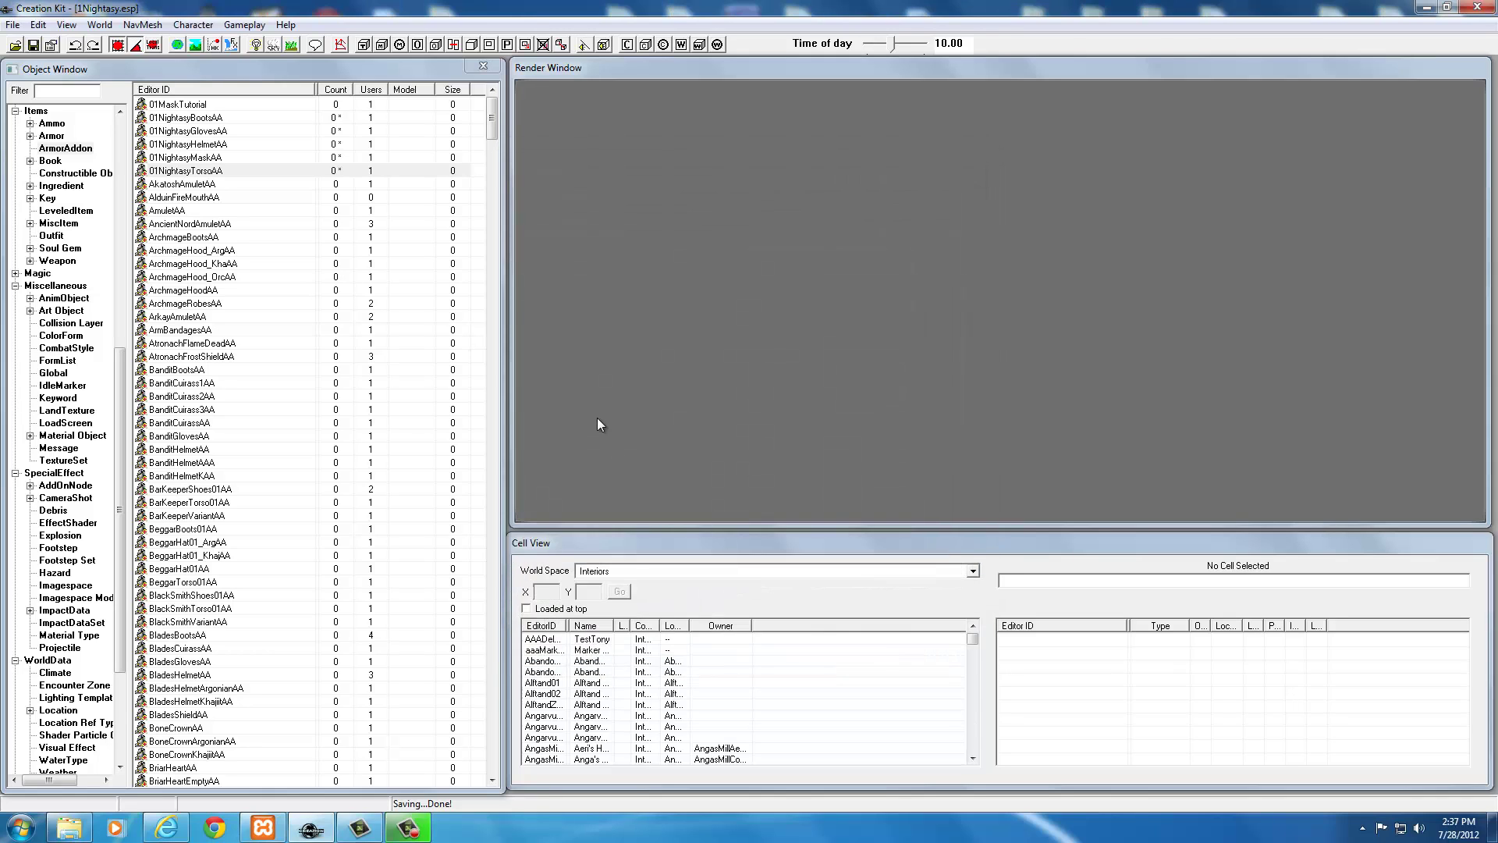